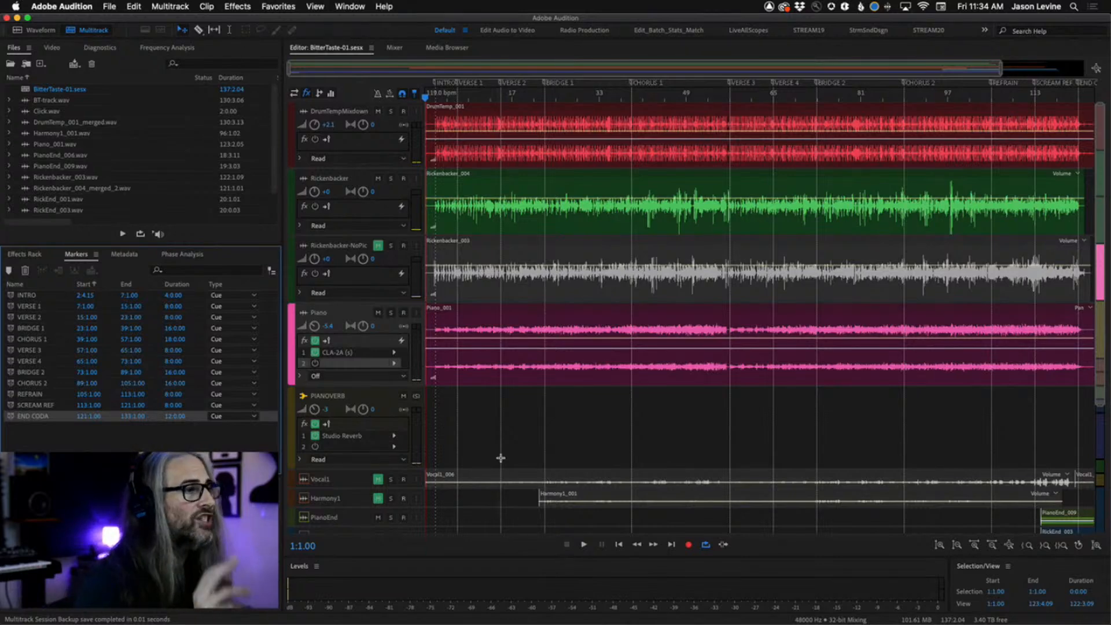
Zoom into the song's opening bars, enlarge the Click track's height and unmute it.
scroll(500, 457, down, 5)
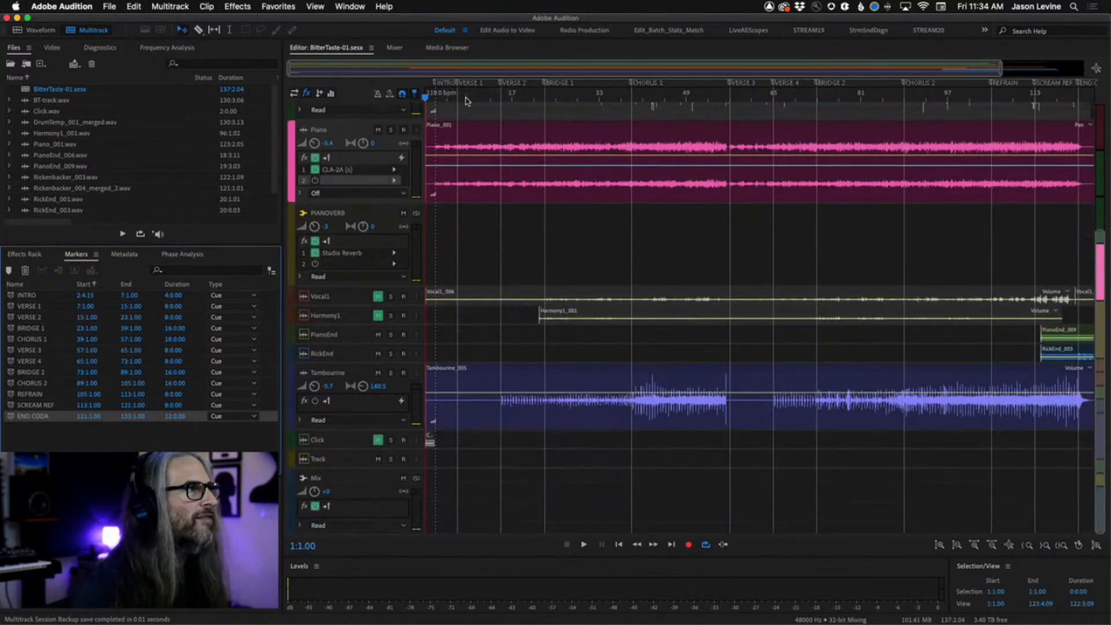
drag(467, 100, 360, 109)
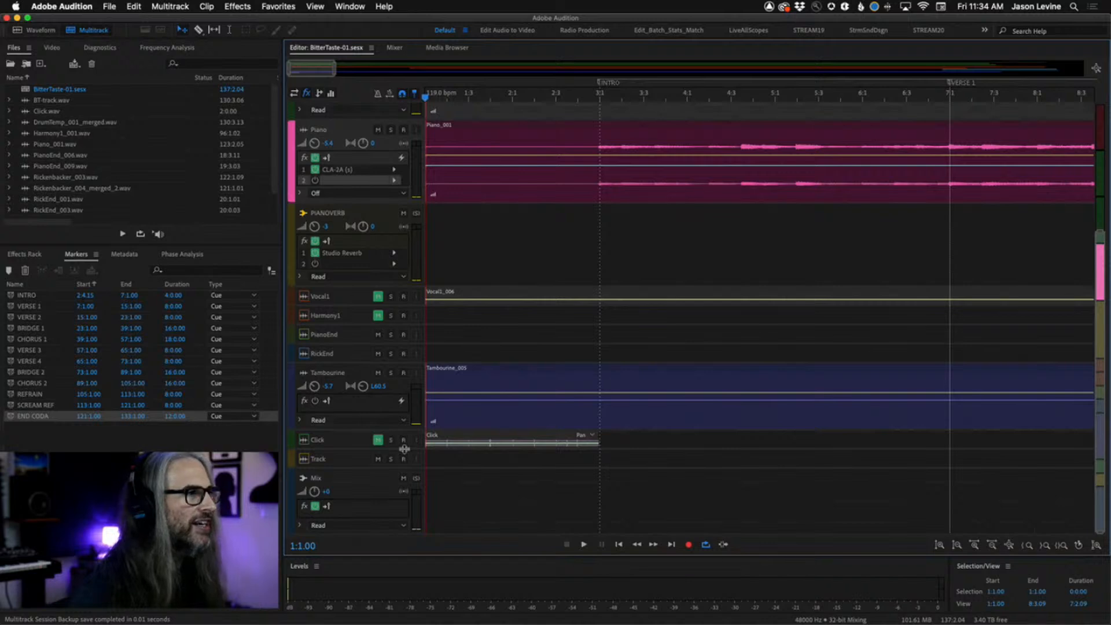
drag(405, 451, 408, 482)
click(378, 439)
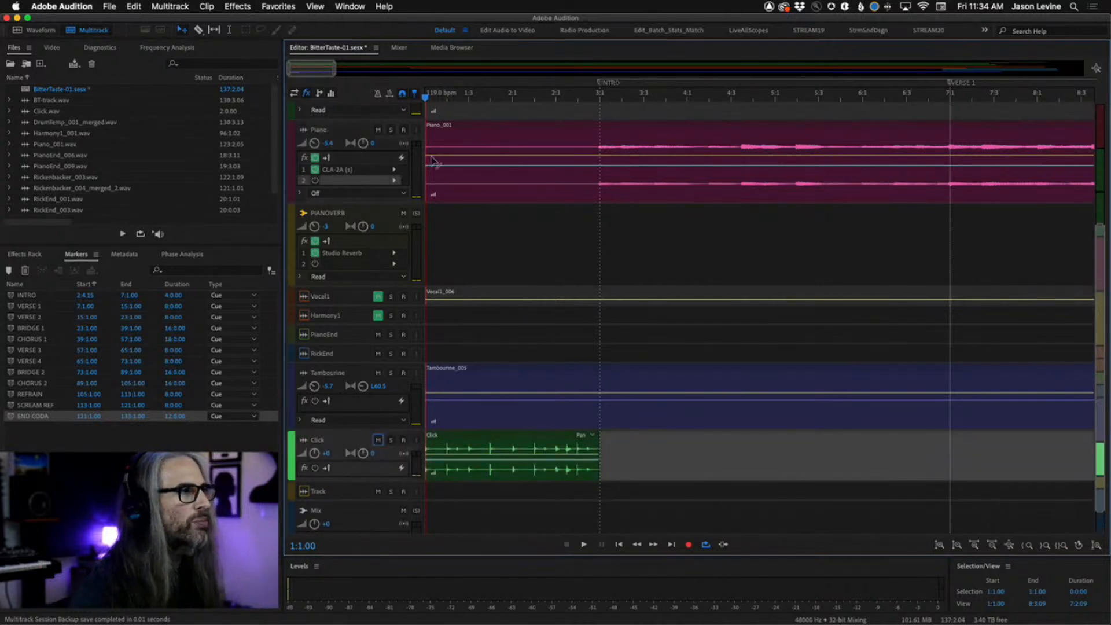
Play back the opening to hear the click, then stop and return to the session start.
key(space)
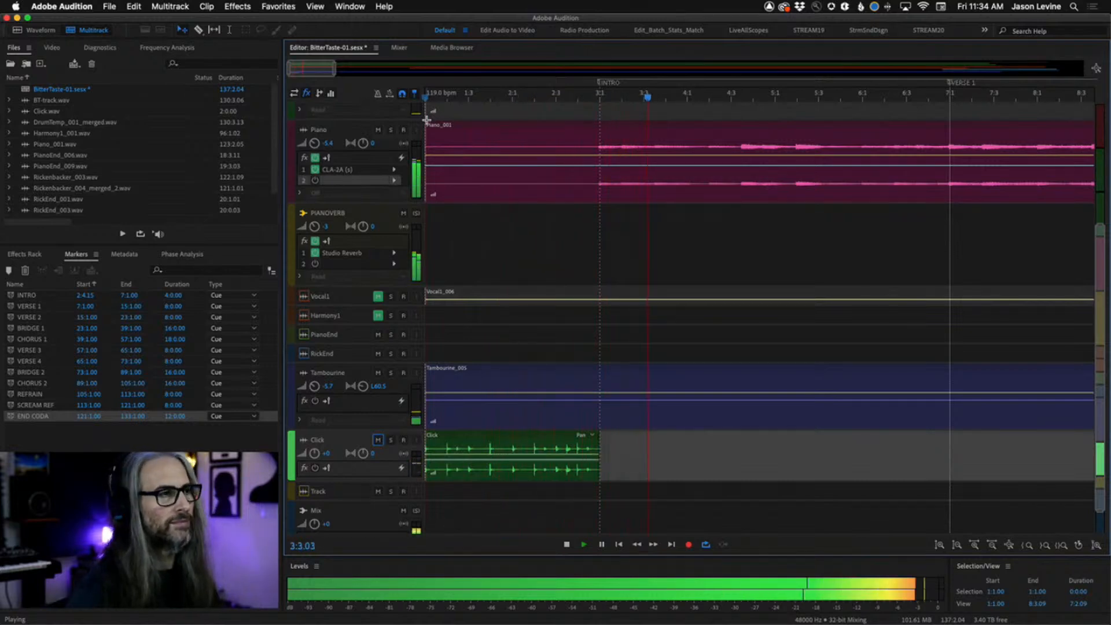
key(space)
key(Home)
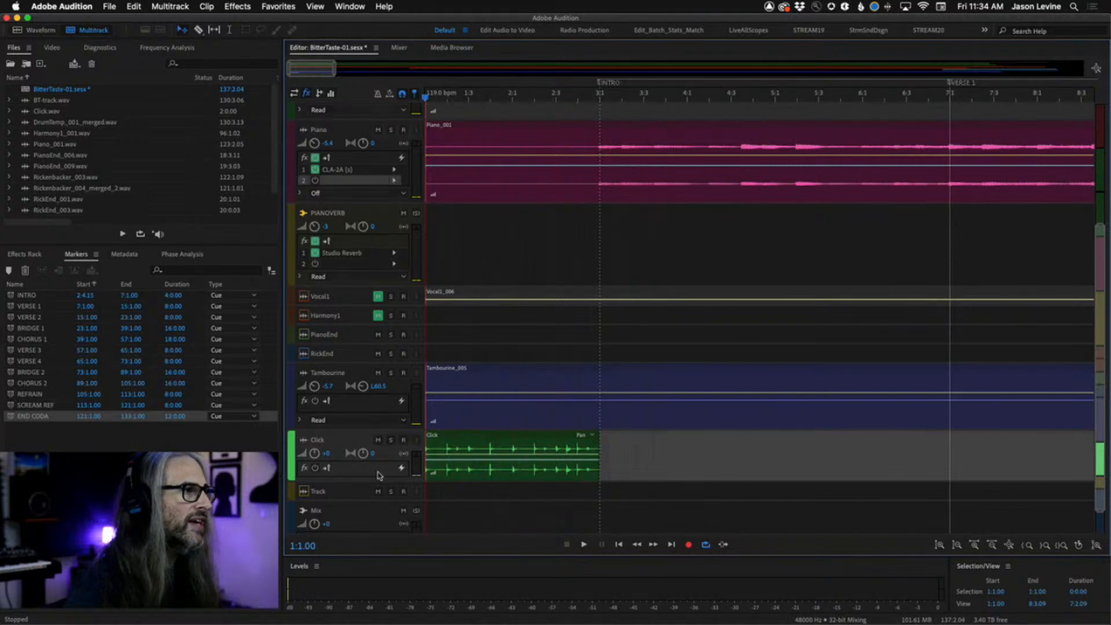
Mute the Click track again and turn on the metronome.
click(377, 440)
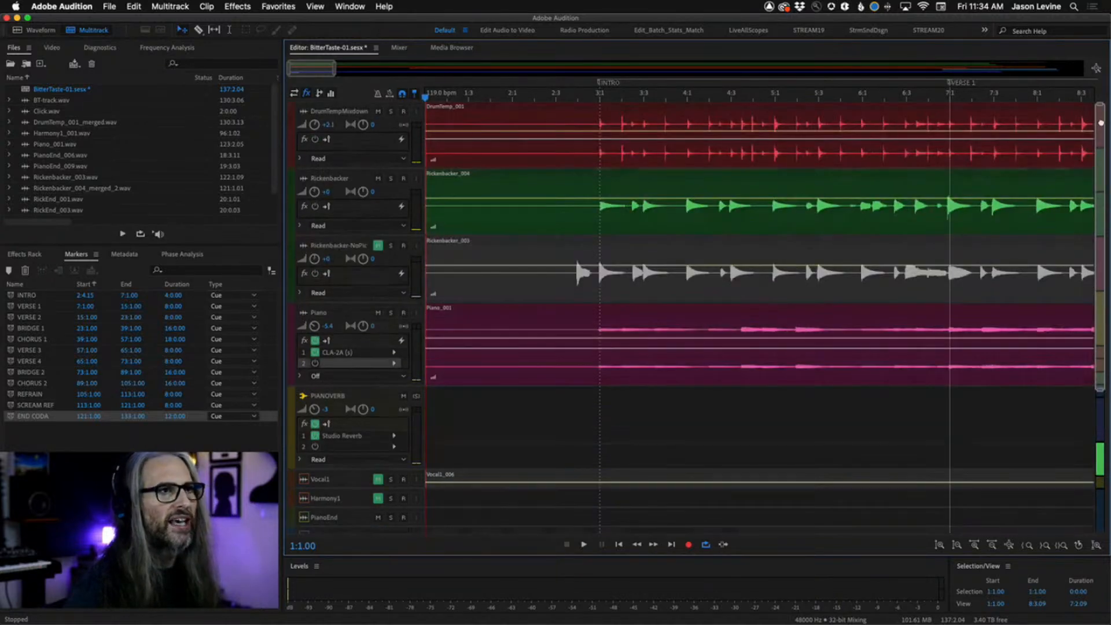
scroll(1089, 322, up, 5)
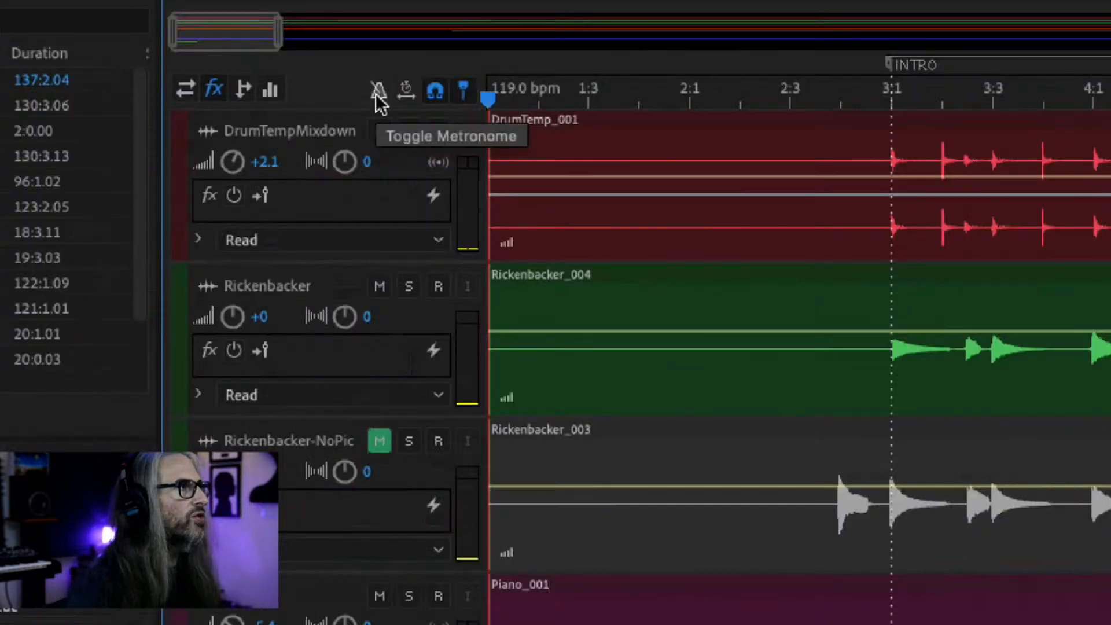
click(377, 94)
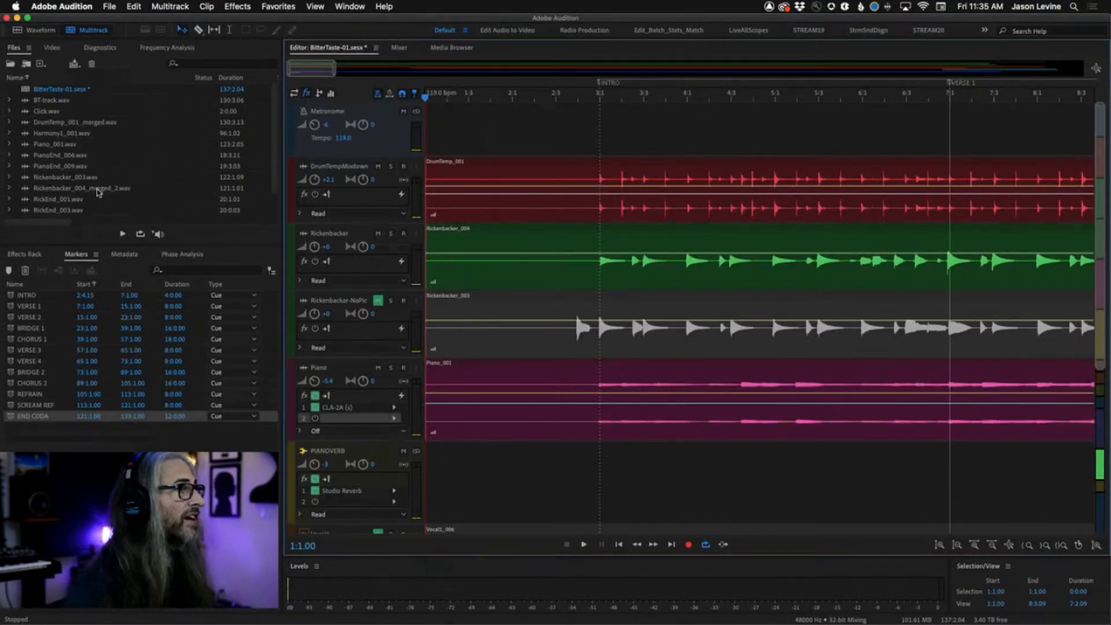
Open the session Properties, expand the Metronome settings, and review the accent pattern without changing it.
click(344, 6)
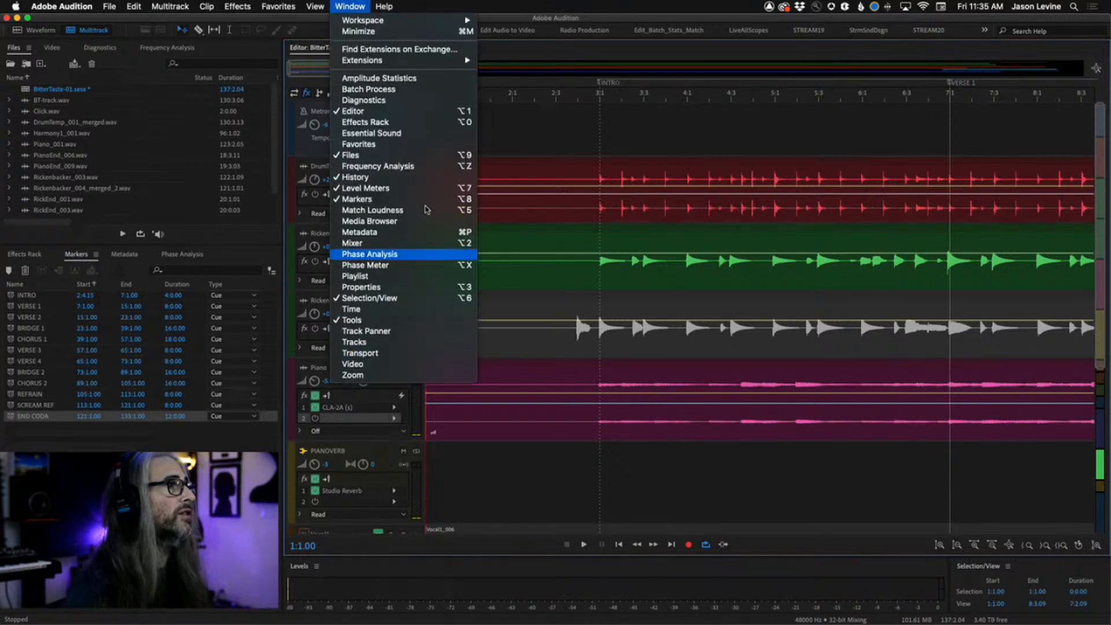
click(412, 287)
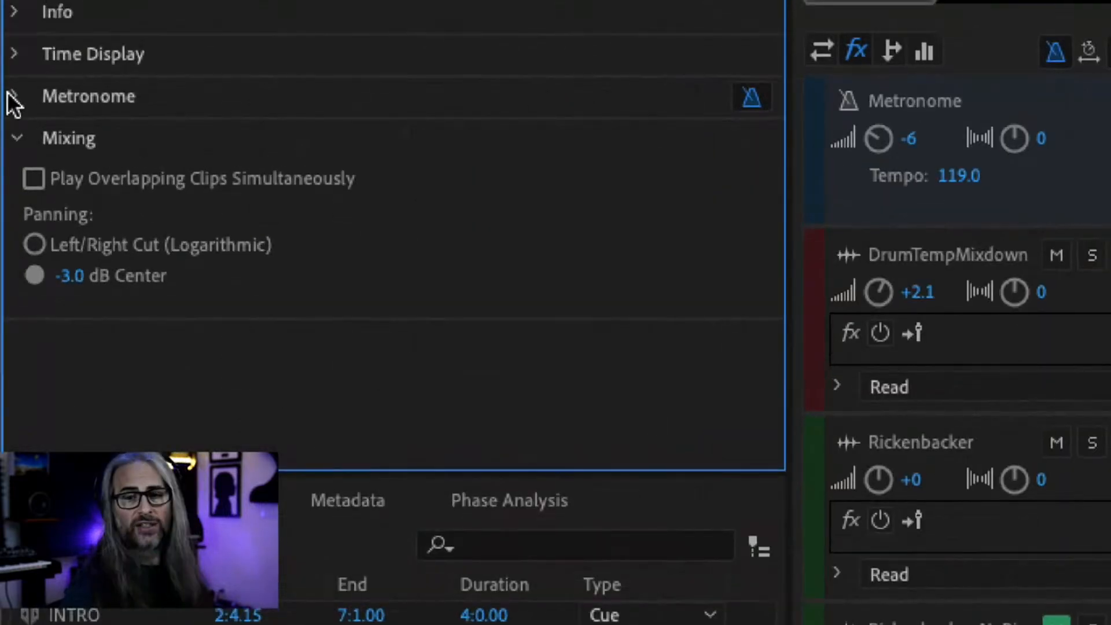
click(13, 98)
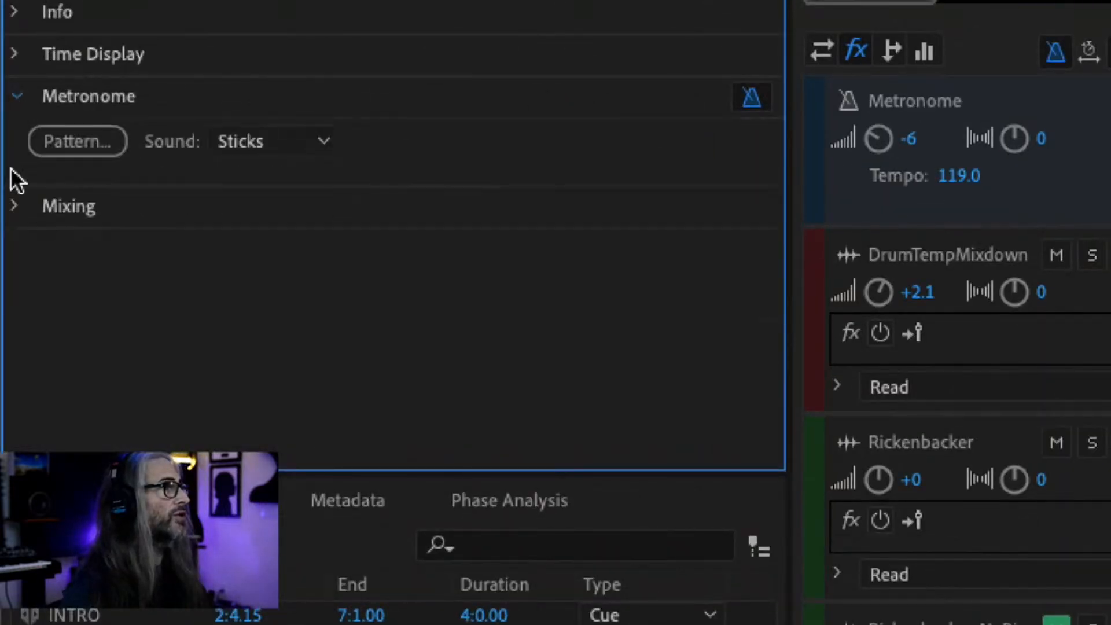
click(86, 144)
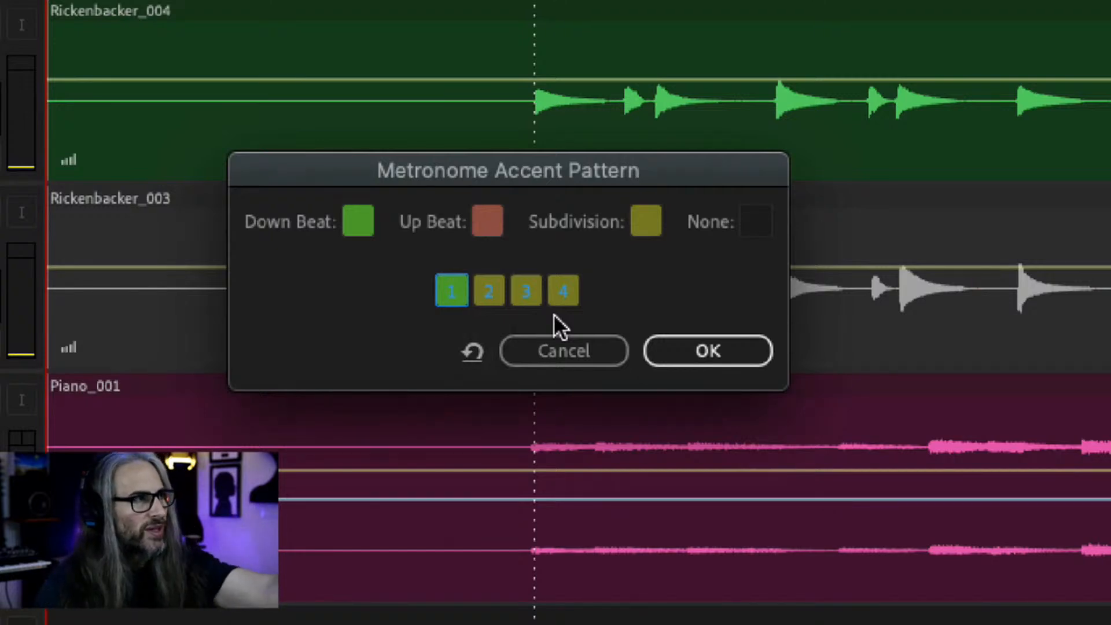
click(553, 345)
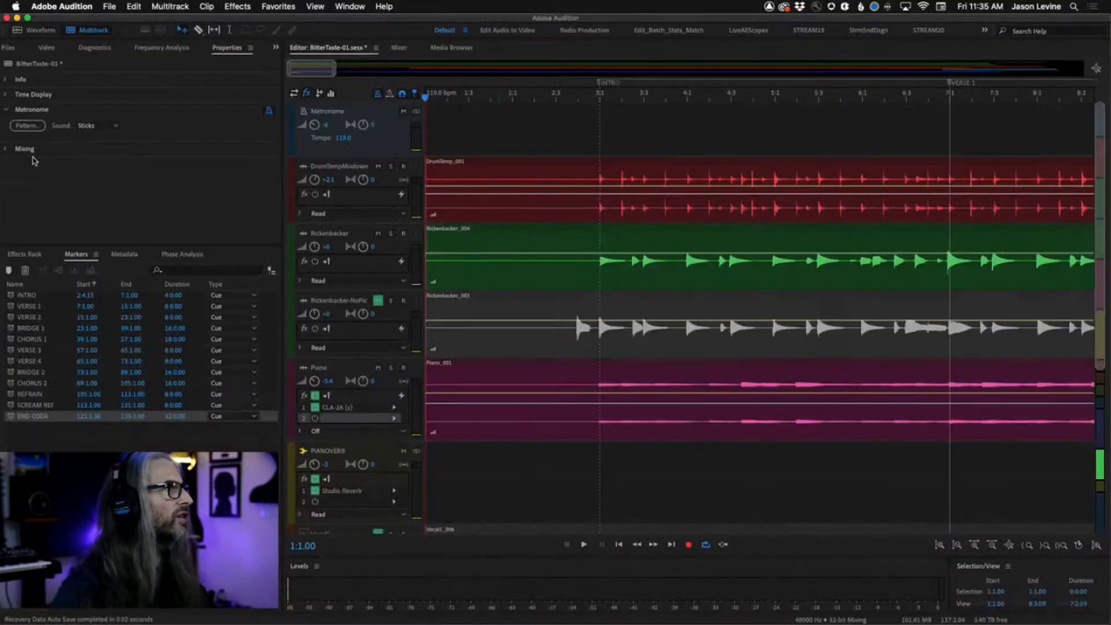
Browse the metronome sound options, keep Sticks, and play back the session with the metronome.
click(105, 127)
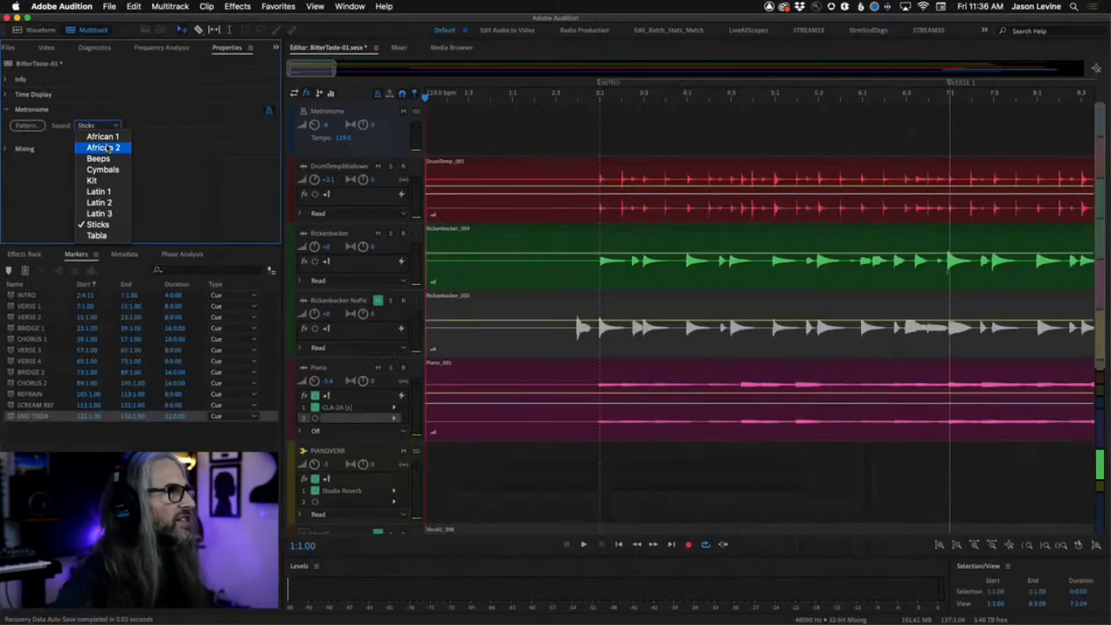
click(471, 176)
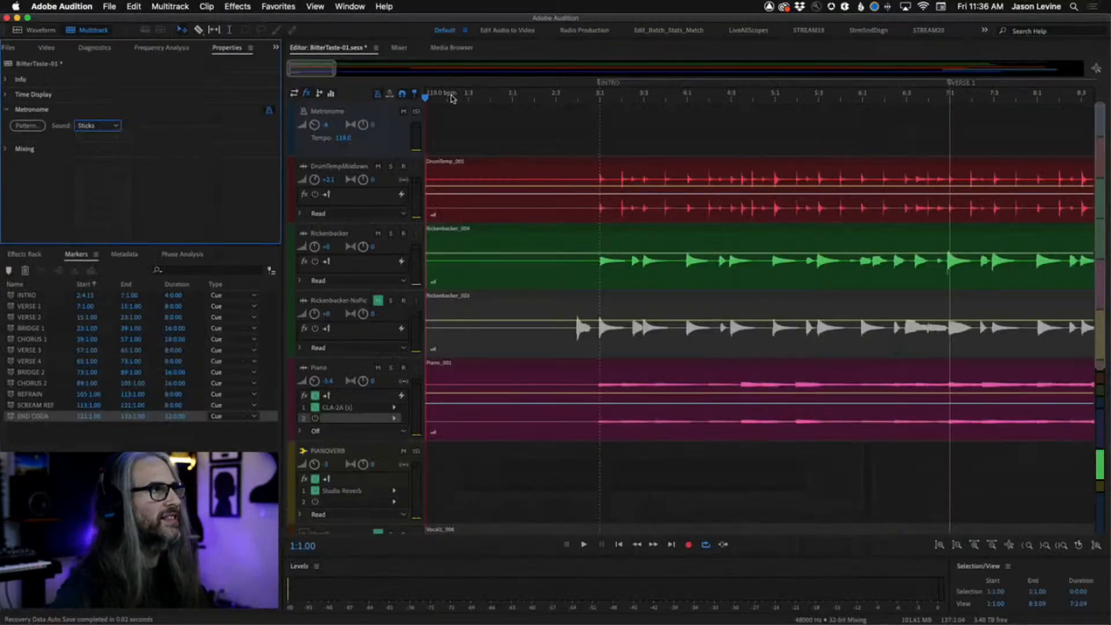
key(space)
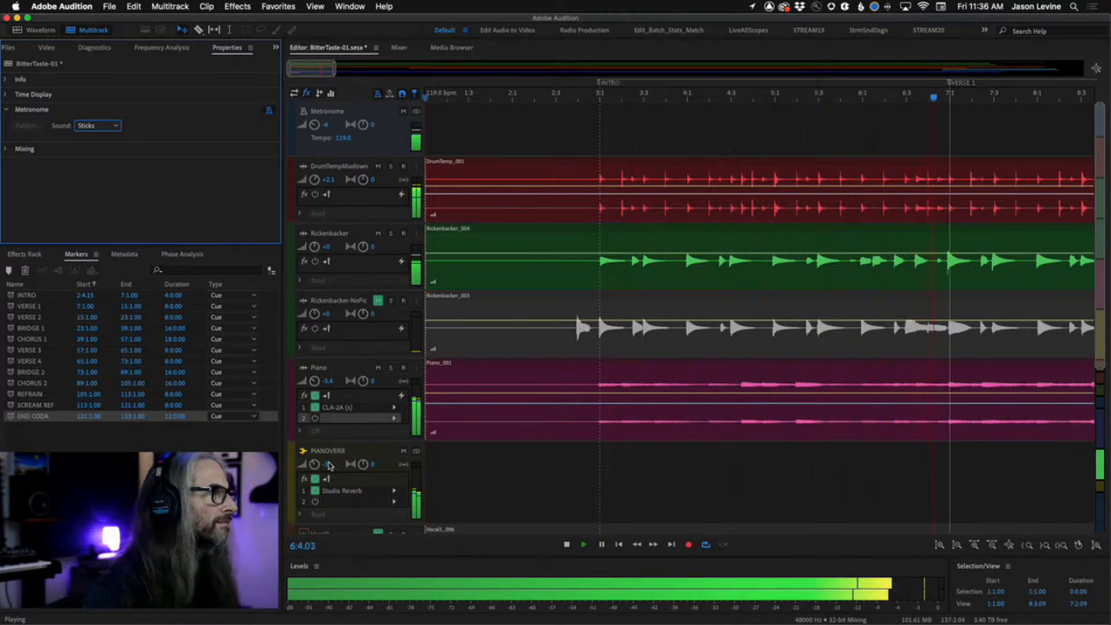
key(space)
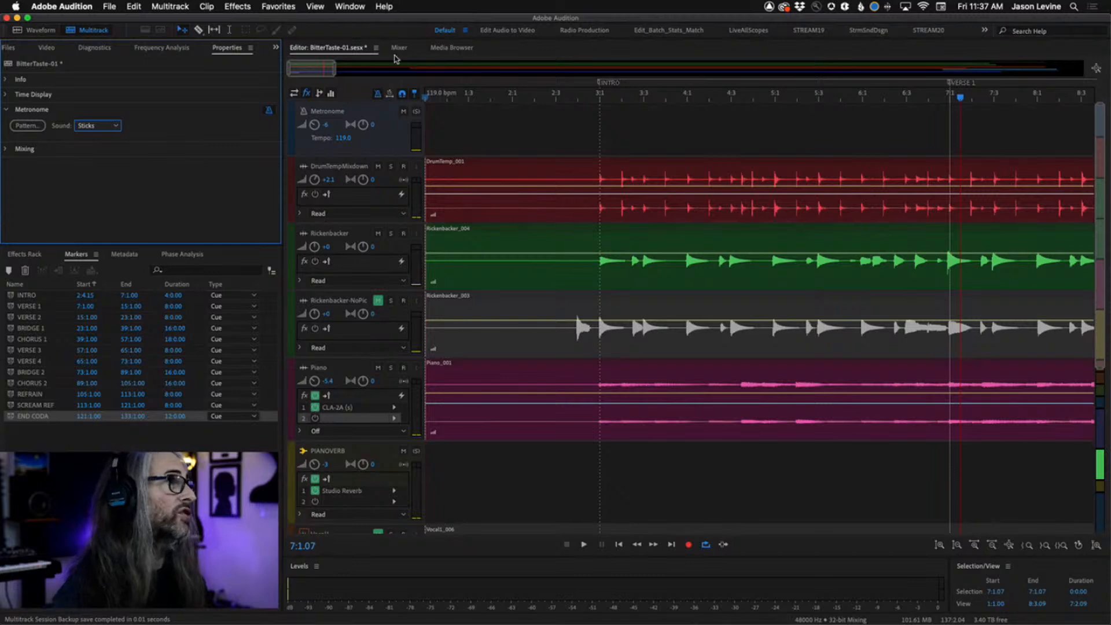
In the Mixer, insert the Waves Abbey Road Studio 3 (s) AU effect on the Mix bus.
click(398, 49)
click(1095, 134)
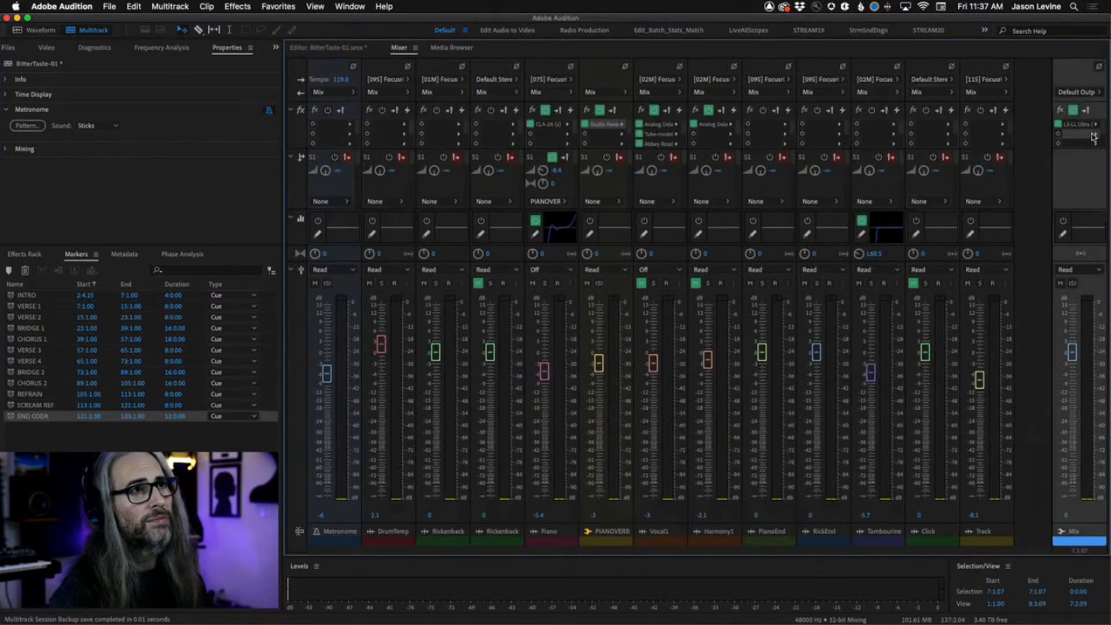
click(1096, 136)
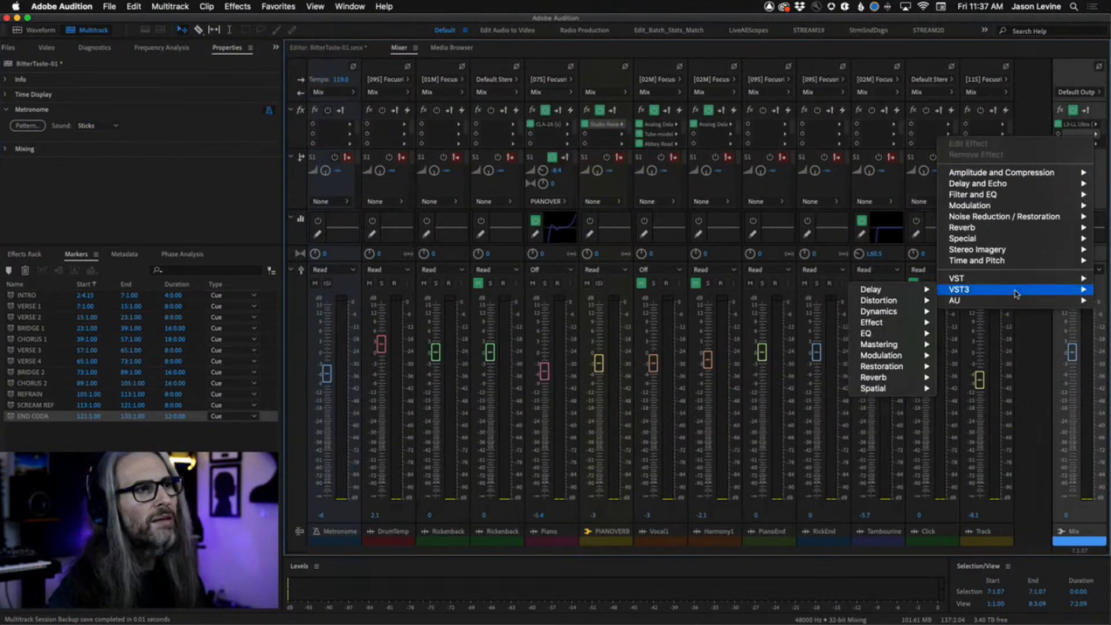
mouse_move(955, 301)
mouse_move(880, 345)
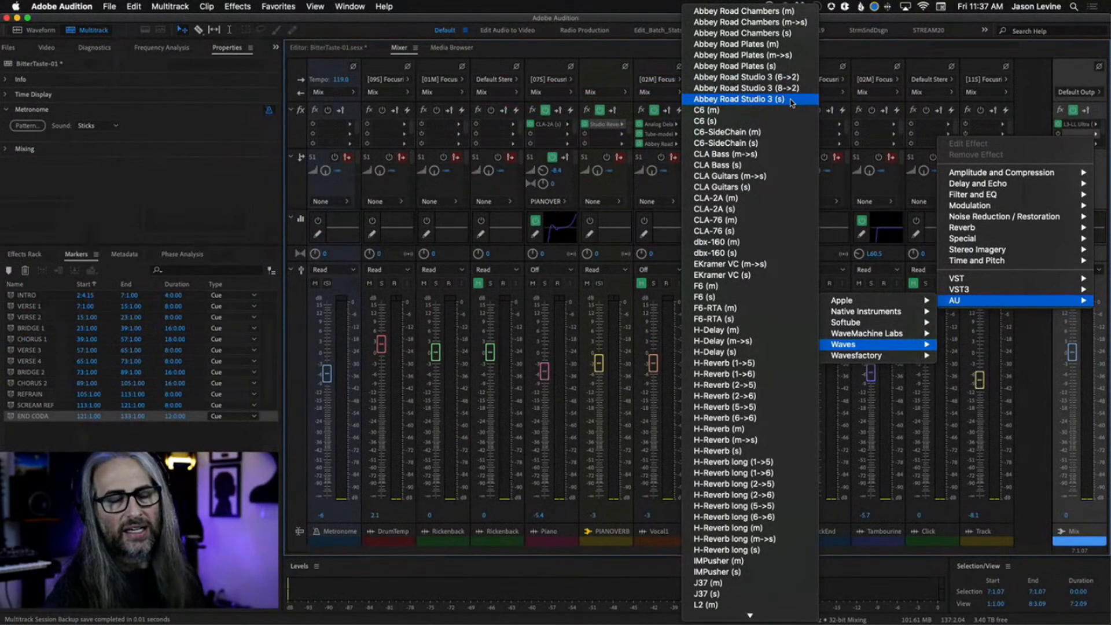
click(791, 100)
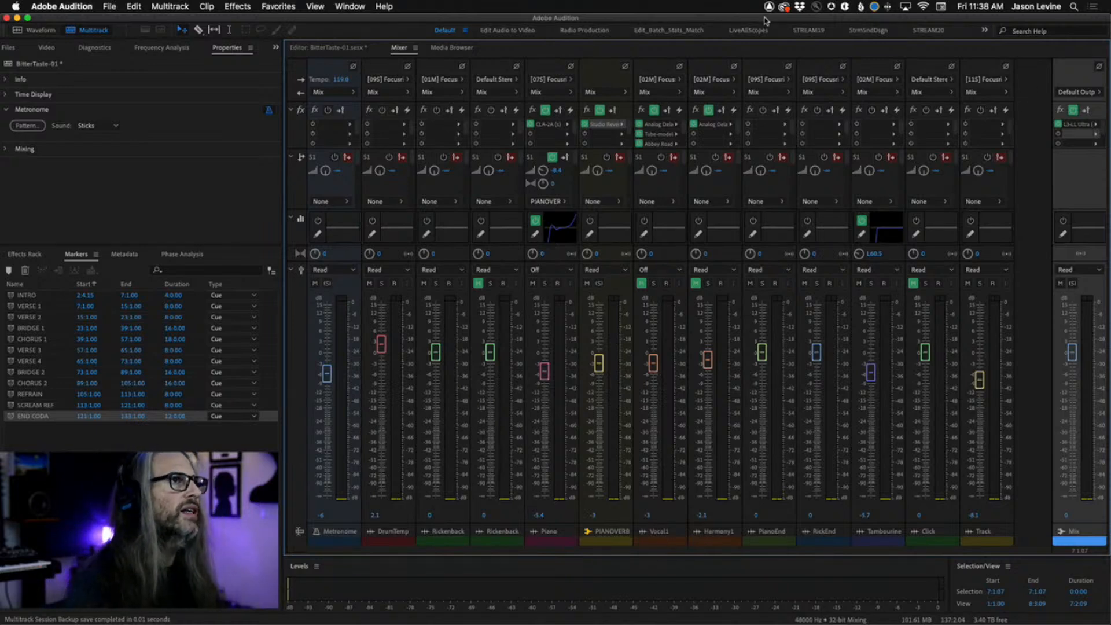
Return to the Editor, zoom out to the whole song, and mute the Rickenbacker track.
click(312, 48)
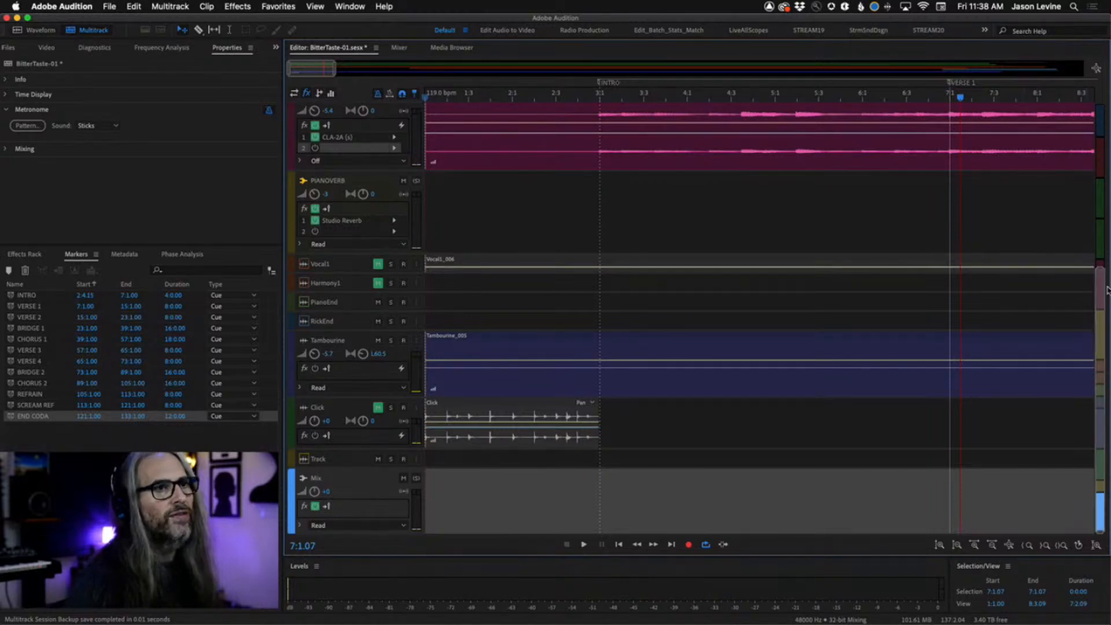
scroll(1102, 286, up, 5)
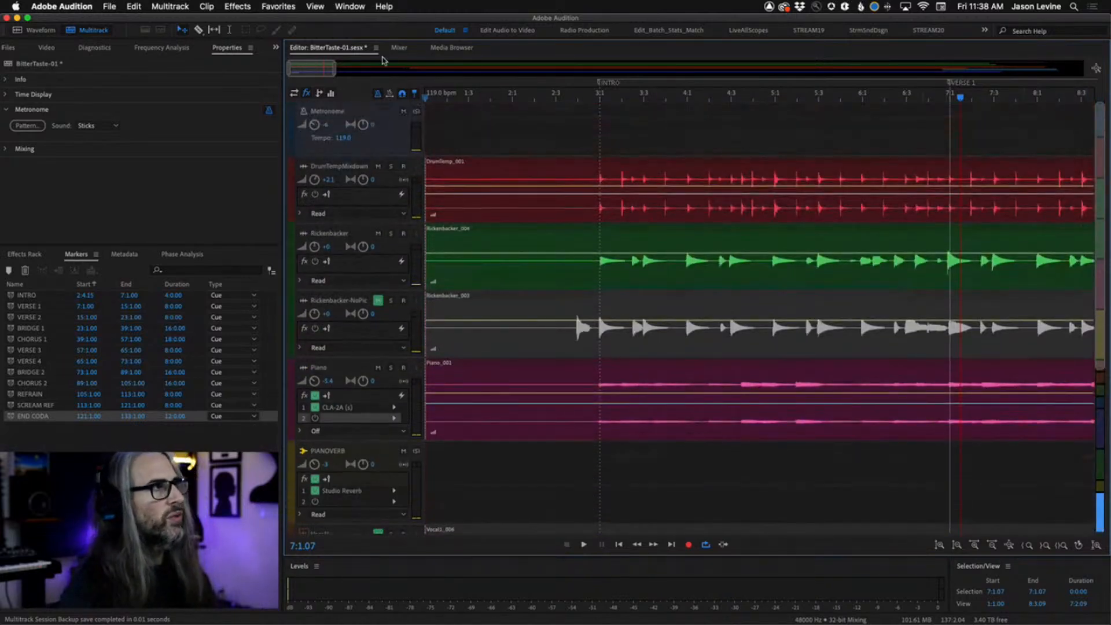
drag(341, 69, 1056, 69)
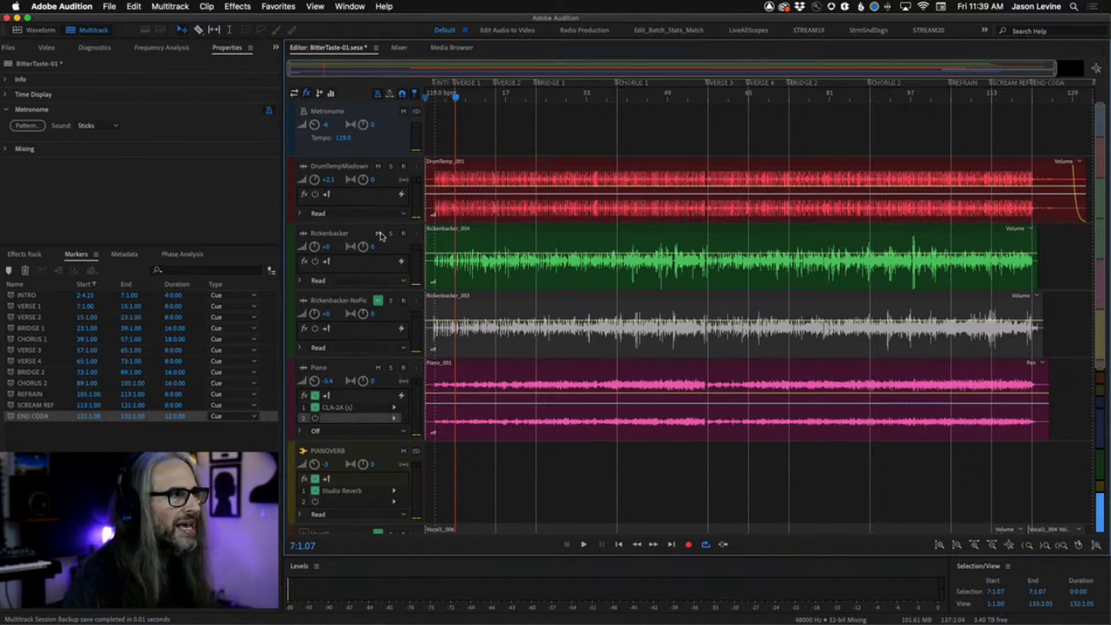
click(377, 233)
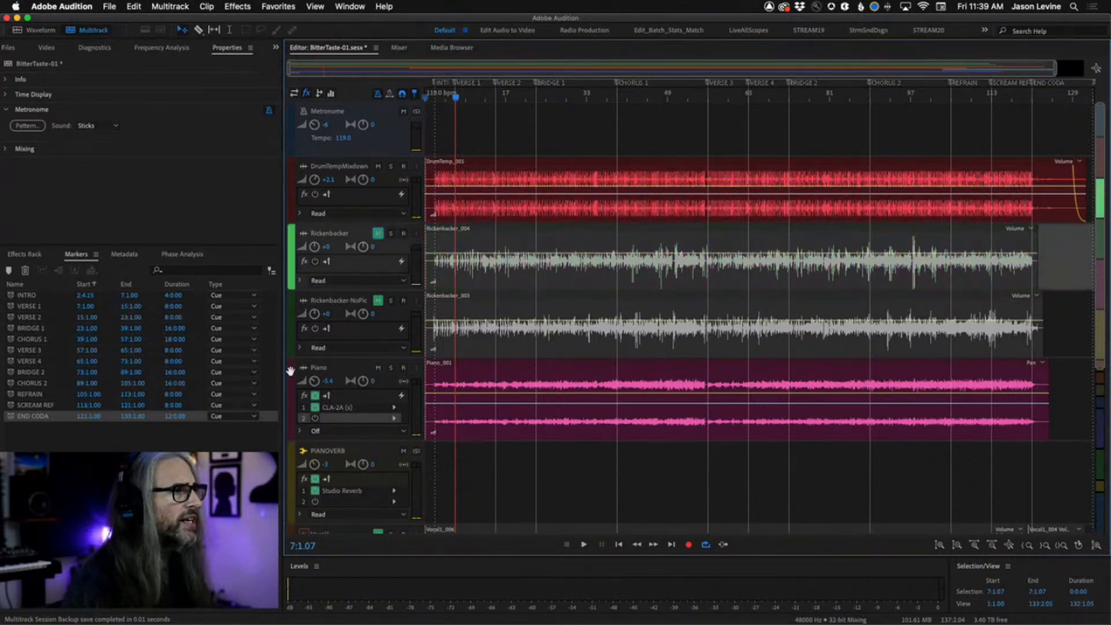
Move the Piano track up directly below DrumTempMixdown and enlarge its height.
drag(290, 371, 301, 227)
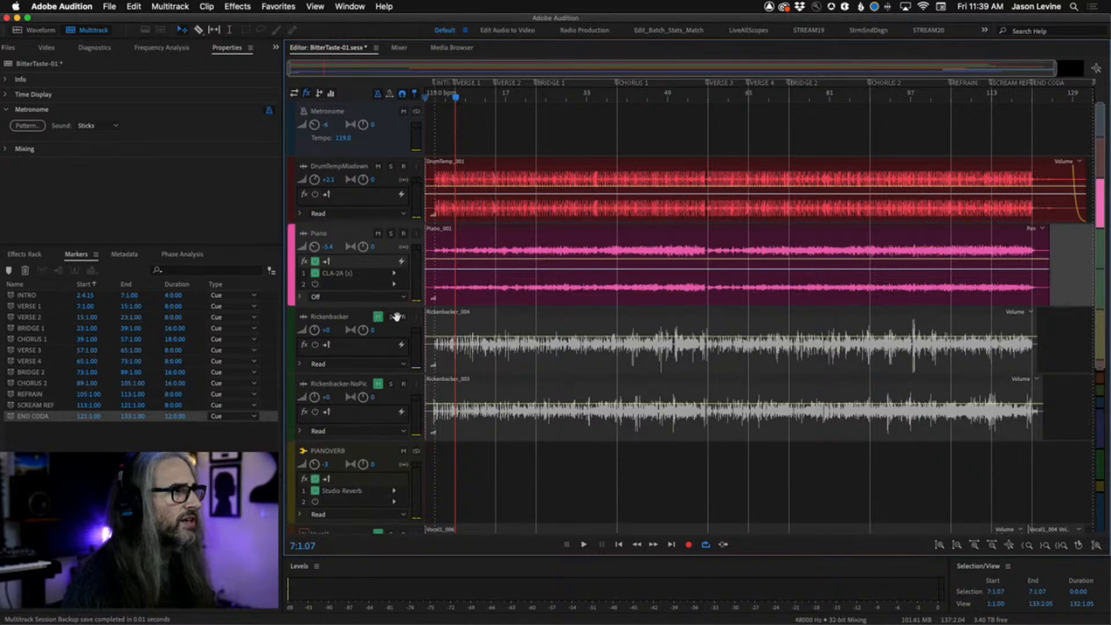
drag(386, 307, 408, 404)
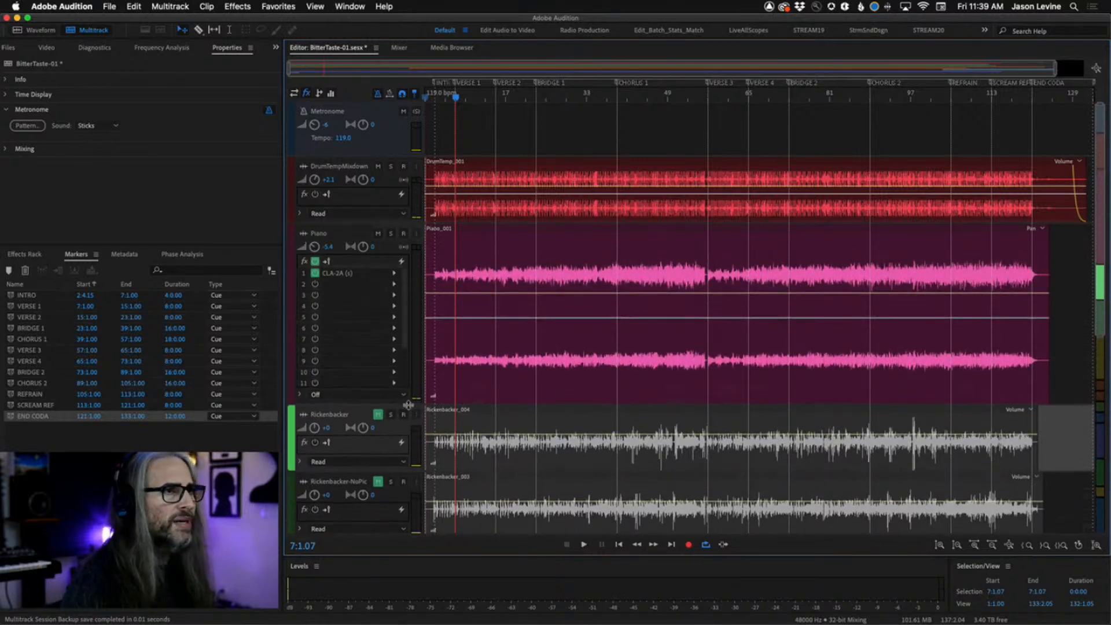
Zoom to the first half of the song, return to the start, and open then close the Piano's CLA-2A effect window.
drag(1055, 68, 595, 72)
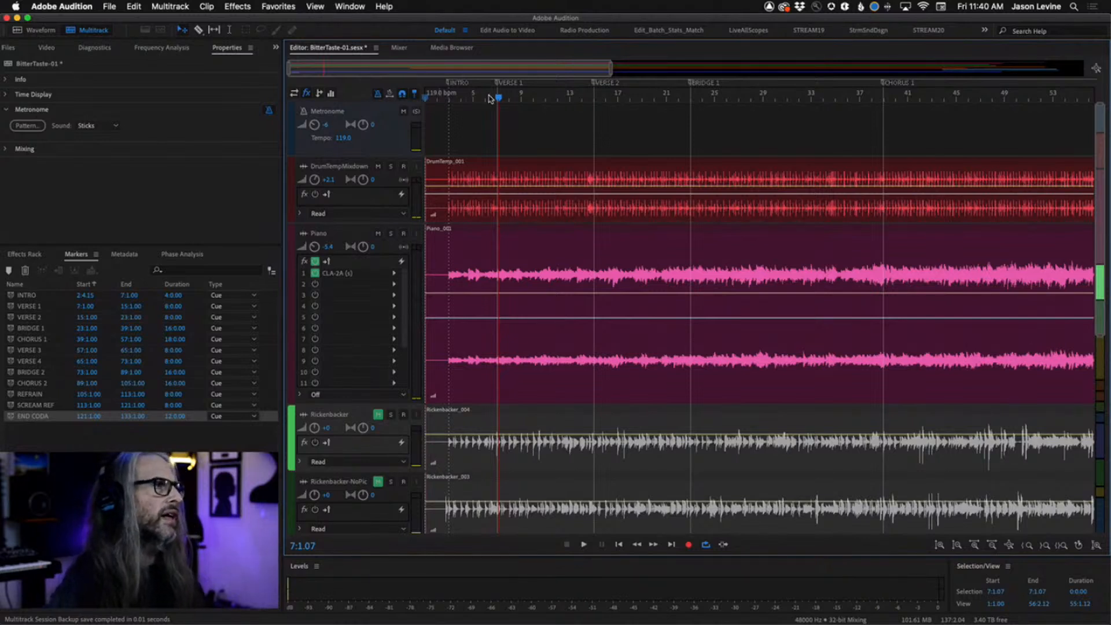
key(Home)
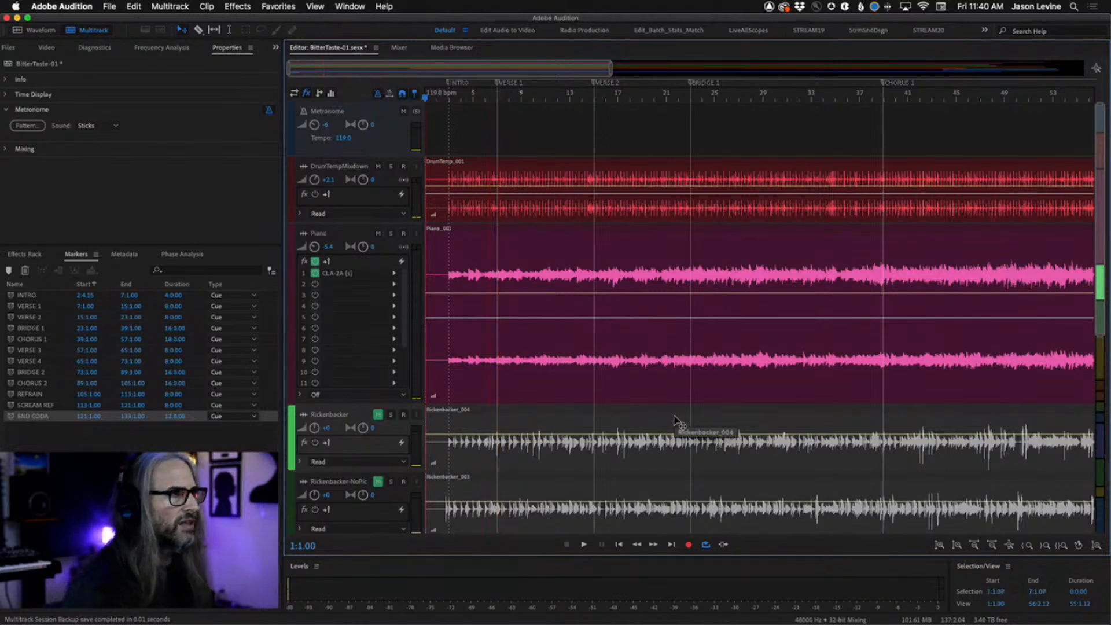
double_click(359, 273)
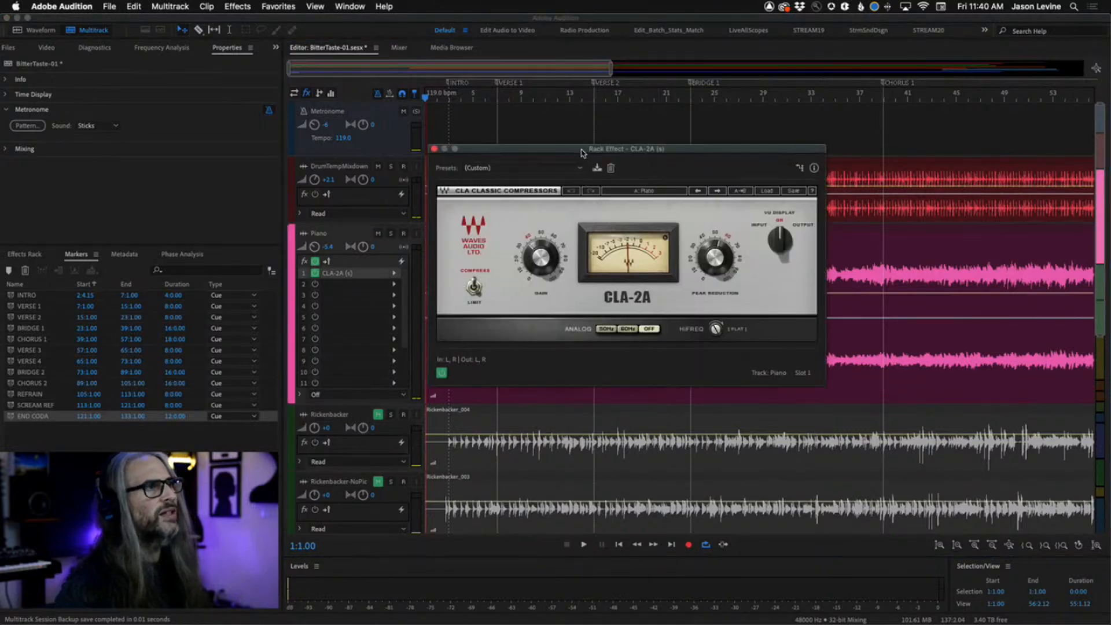
drag(582, 150, 621, 80)
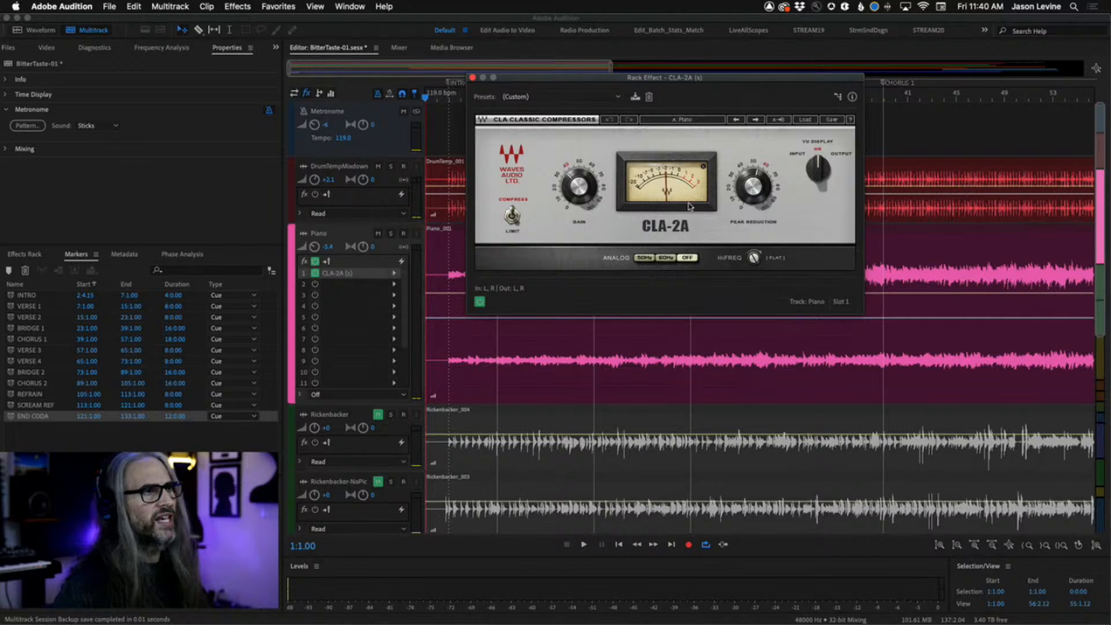
click(473, 77)
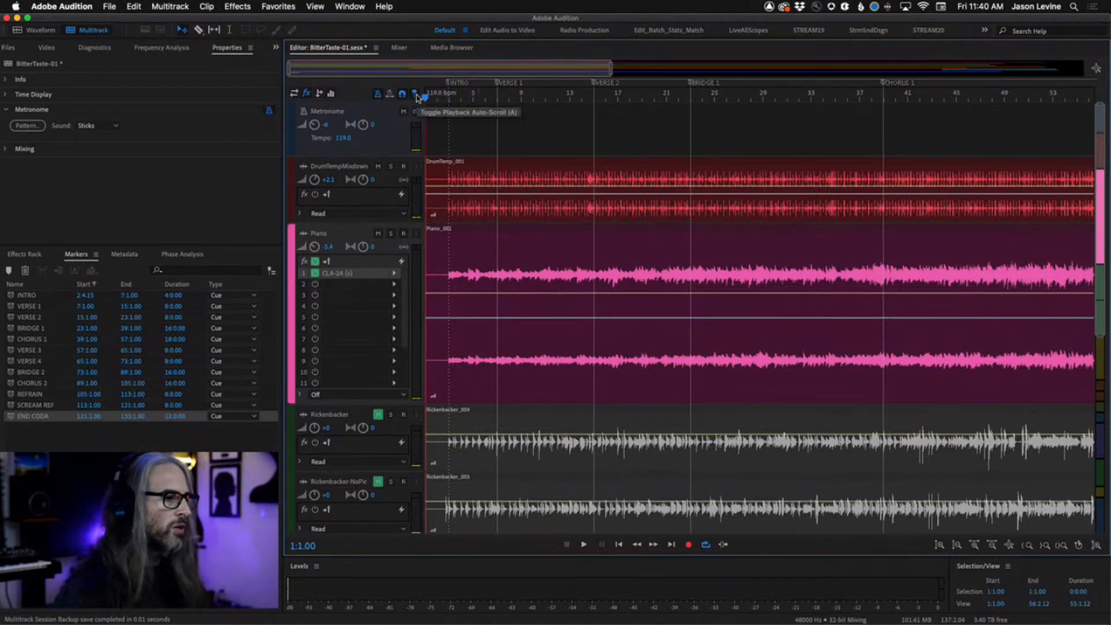
Play the session and raise the Piano track's volume to -3 dB while listening.
key(space)
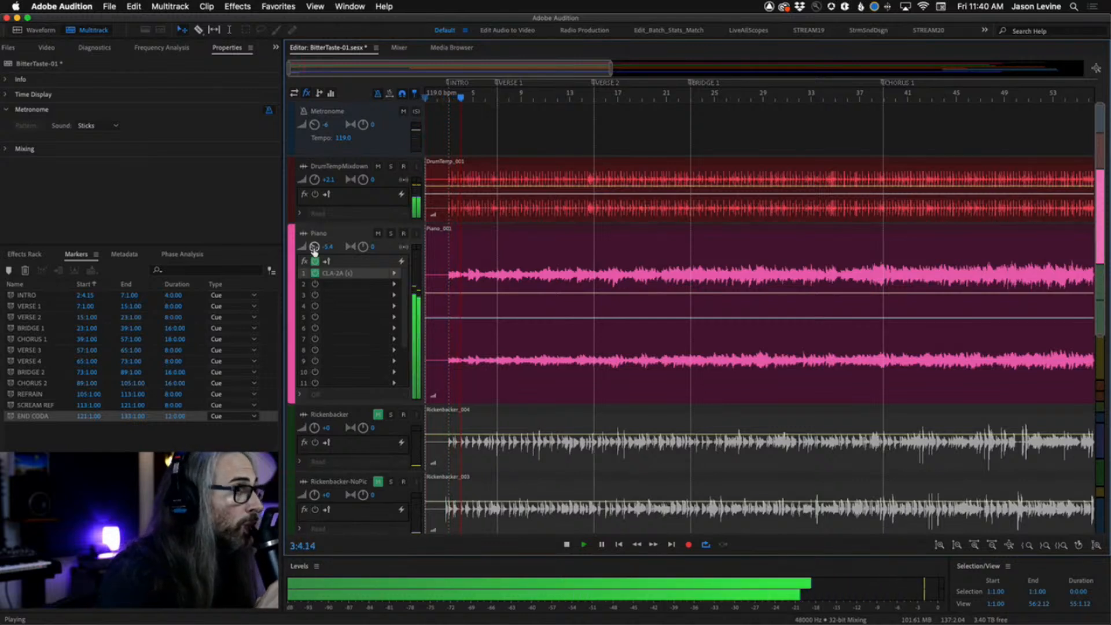
drag(313, 250, 306, 232)
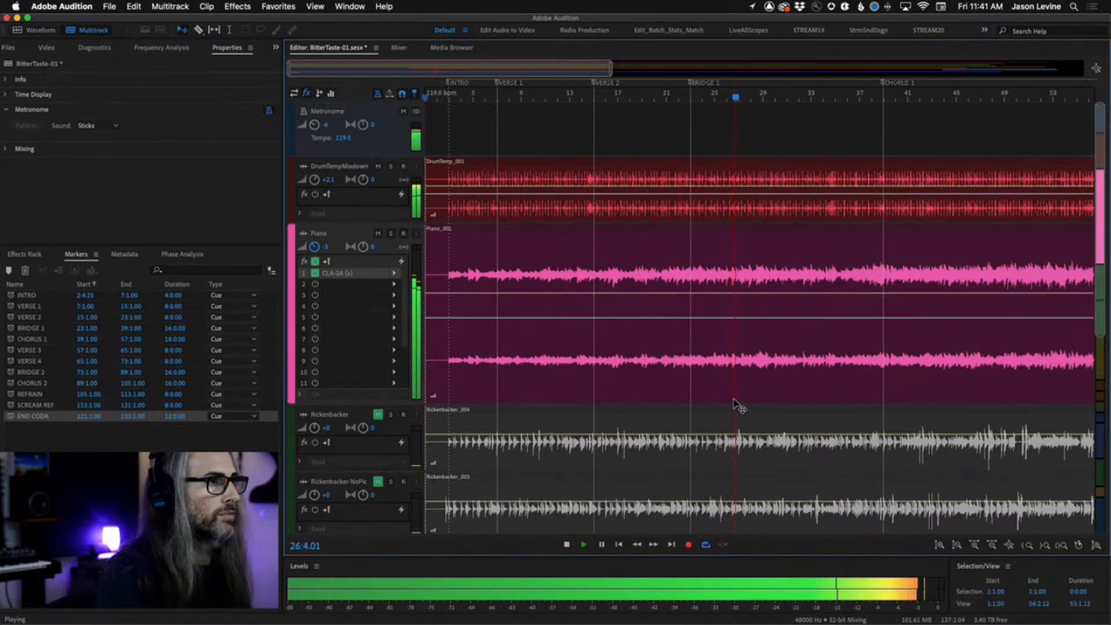
scroll(778, 338, right, 3)
scroll(778, 339, right, 5)
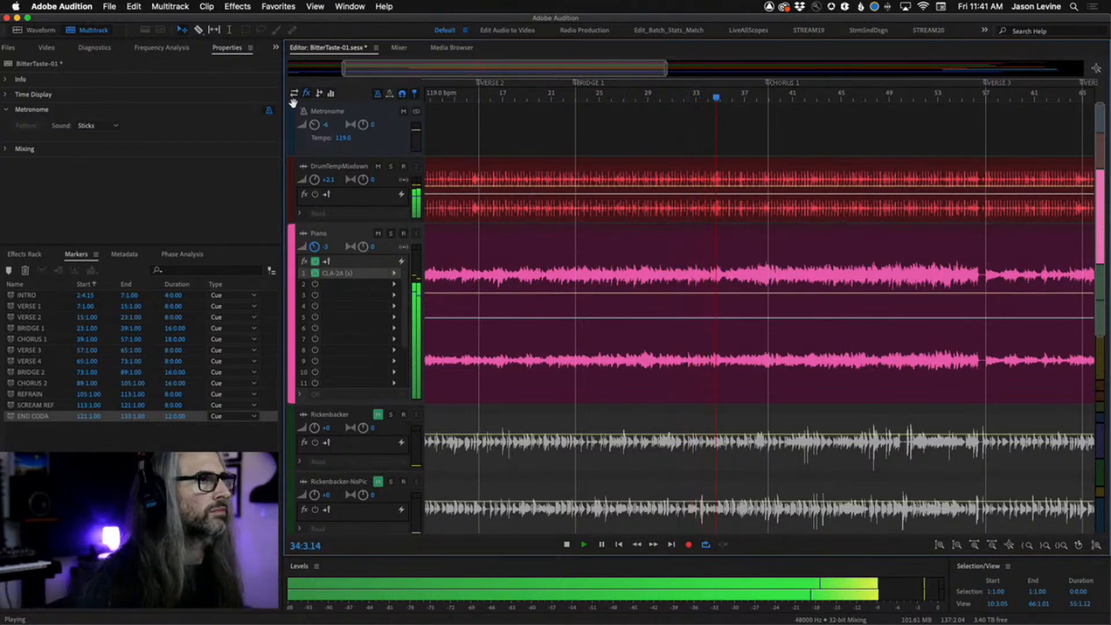
Stop playback and split the Piano clip at the Bridge 1 section, bars 23 to 39.
key(space)
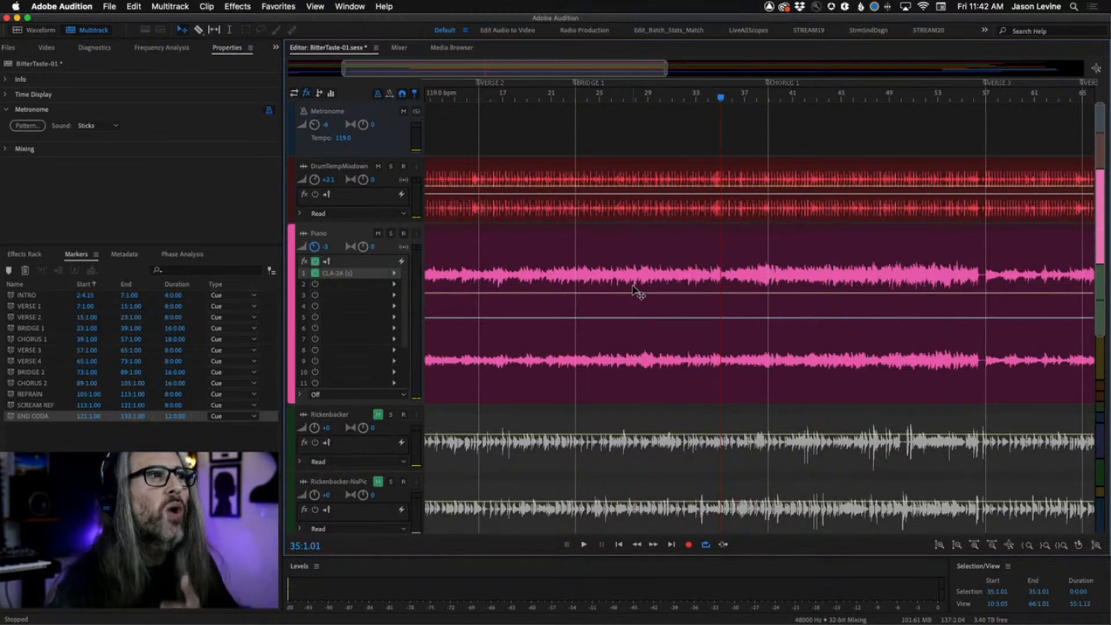
click(23, 328)
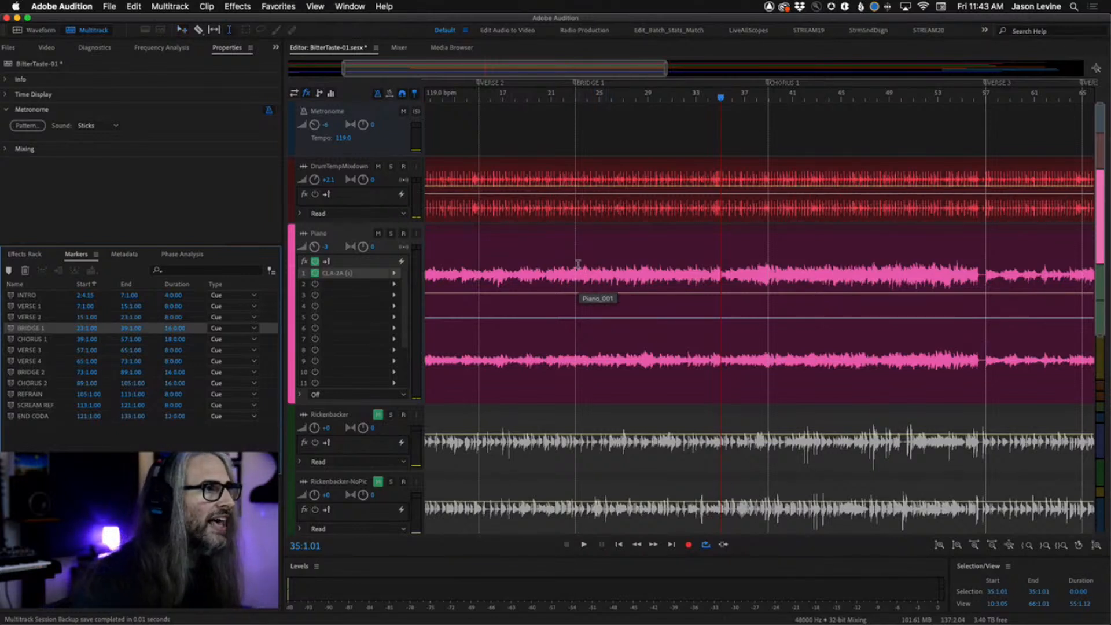
mouse_move(576, 268)
mouse_down()
mouse_move(755, 307)
mouse_move(766, 323)
mouse_up()
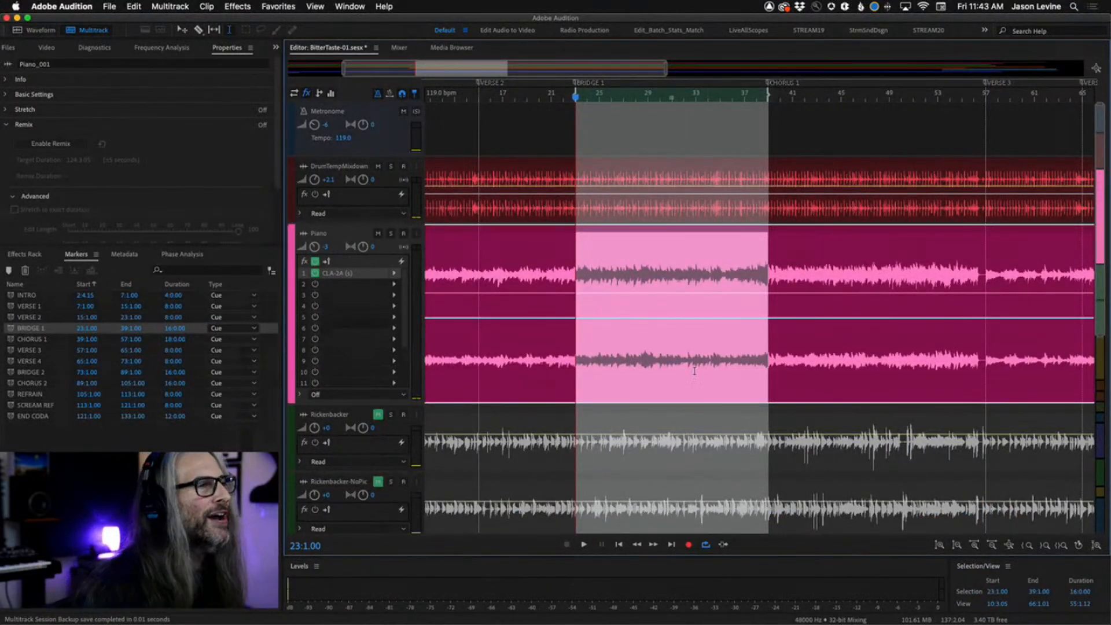
scroll(661, 259, down, 1)
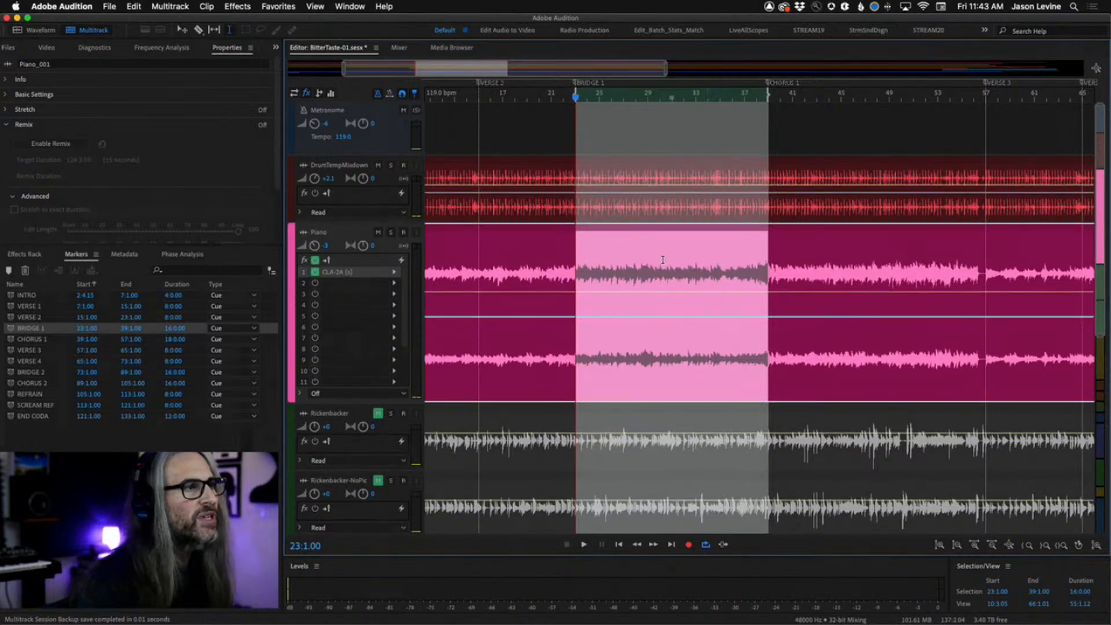
right_click(663, 261)
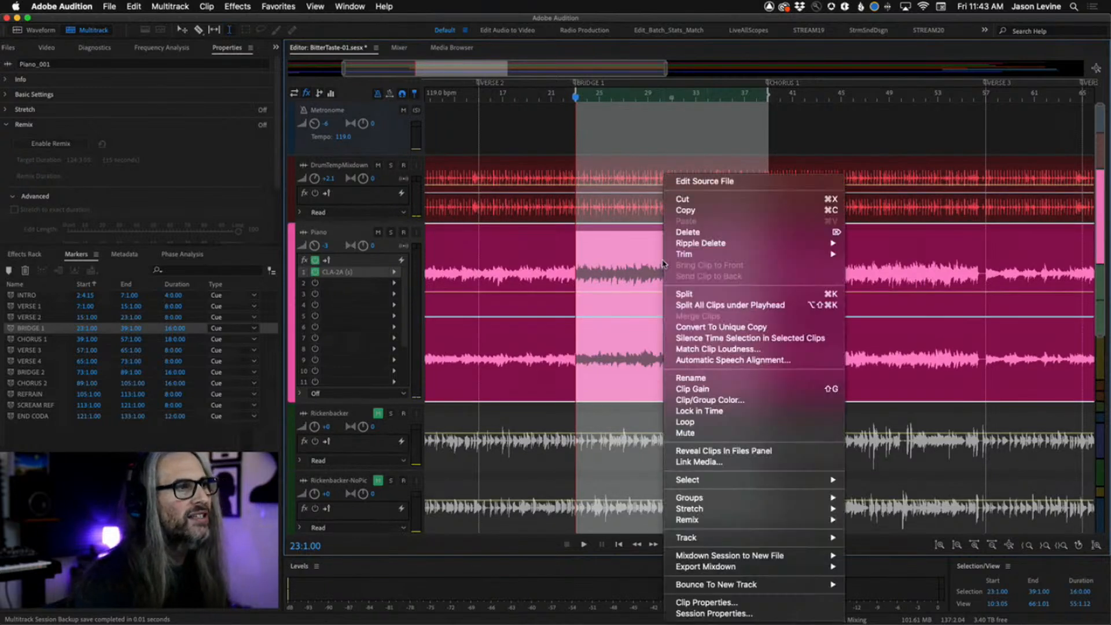
click(704, 295)
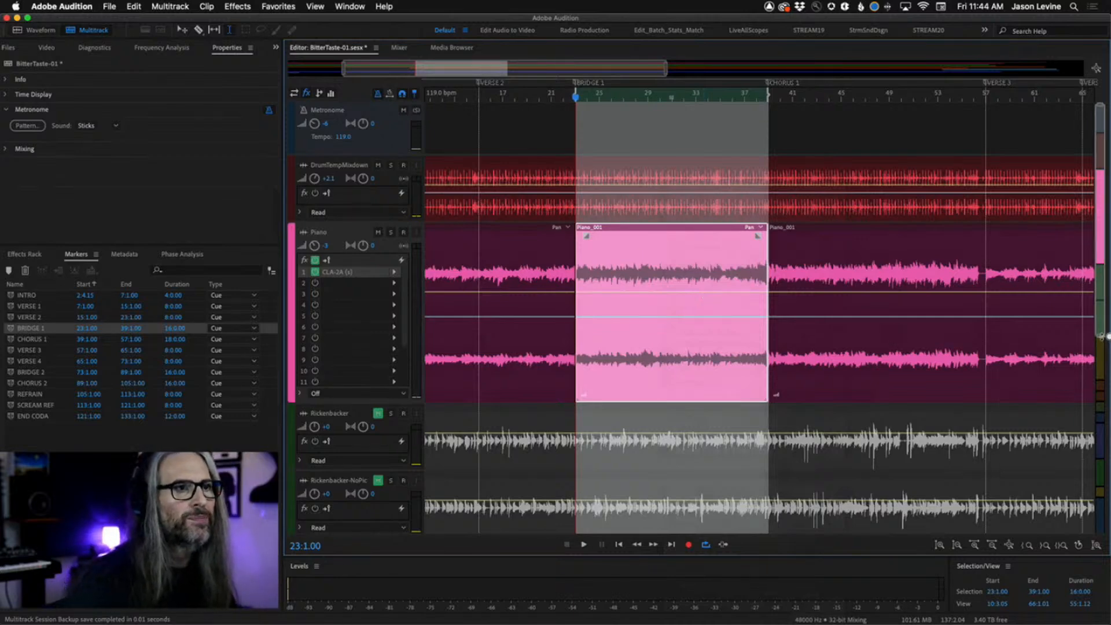
Move the PianoEnd track up directly below Rickenbacker-NoPic.
drag(1106, 342, 1105, 508)
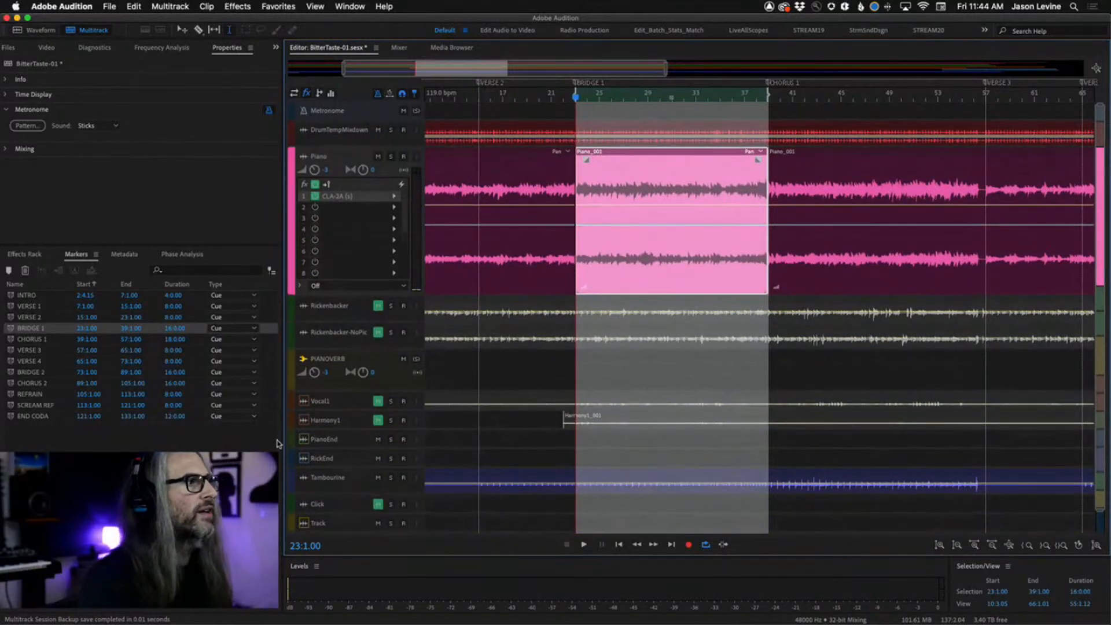
drag(291, 440, 298, 359)
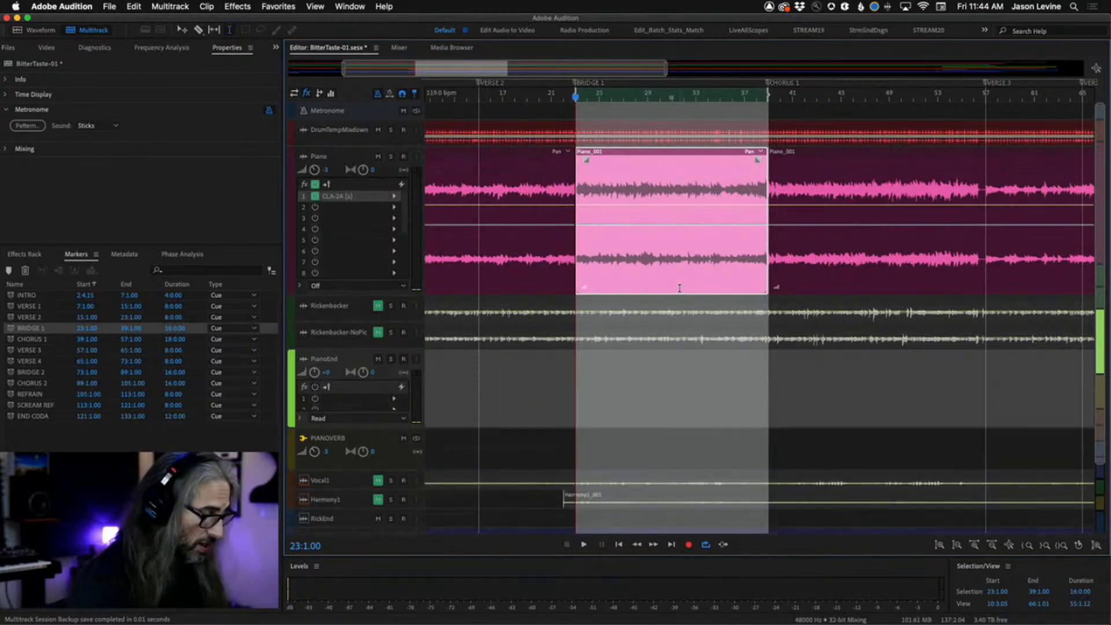
Move the split Bridge 1 piano clip down onto the PianoEnd track at the same position.
key(v)
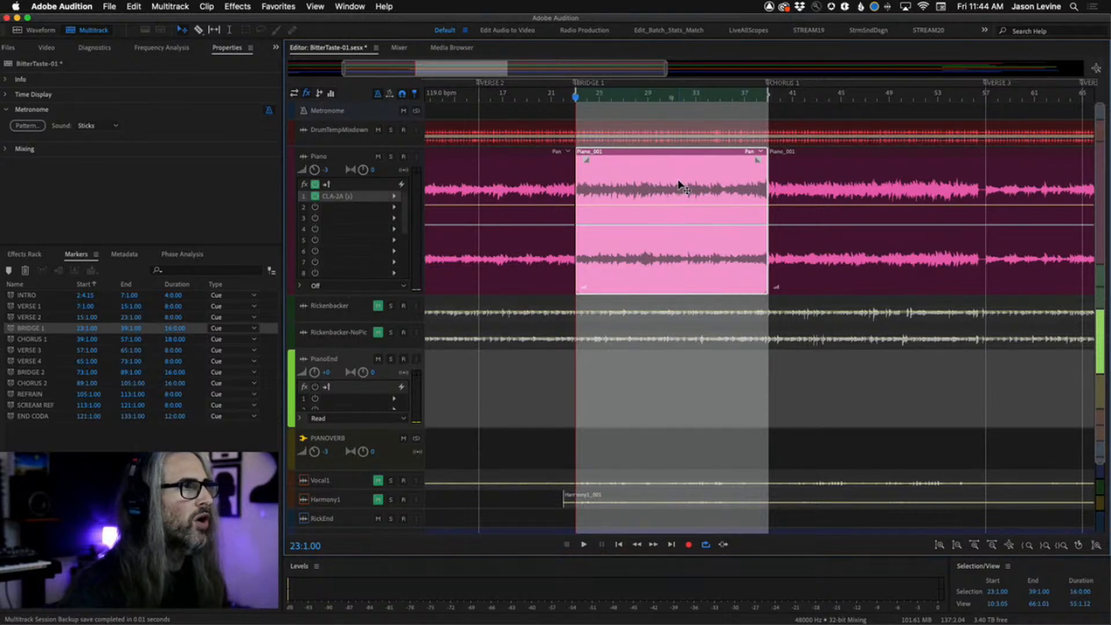
drag(681, 187, 679, 377)
scroll(679, 377, down, 1)
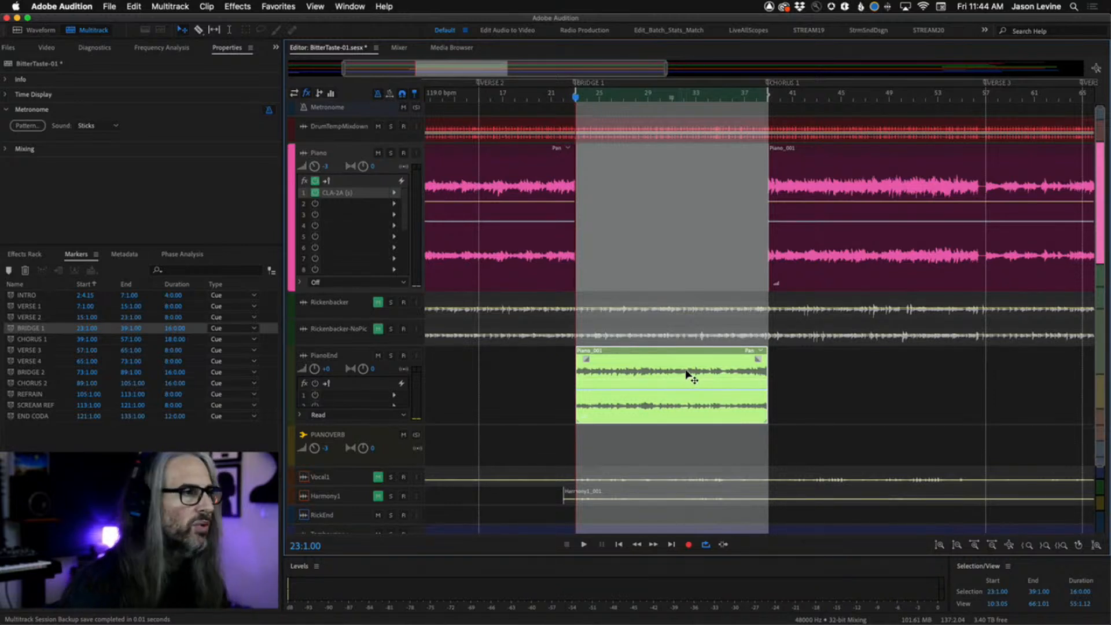
scroll(682, 370, down, 1)
right_click(681, 369)
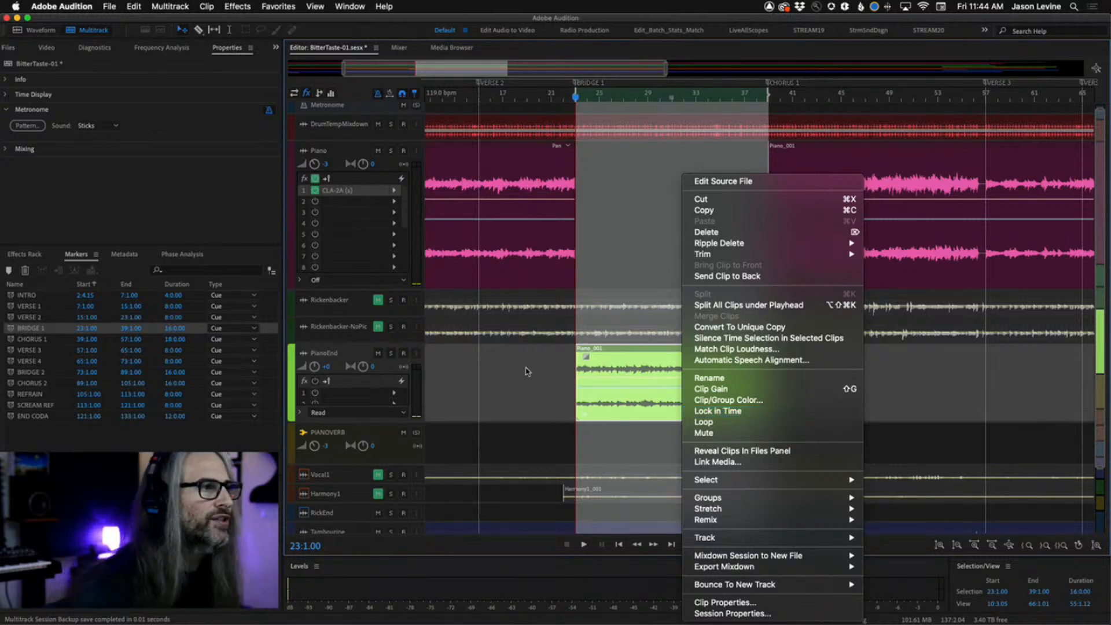
click(527, 371)
click(537, 377)
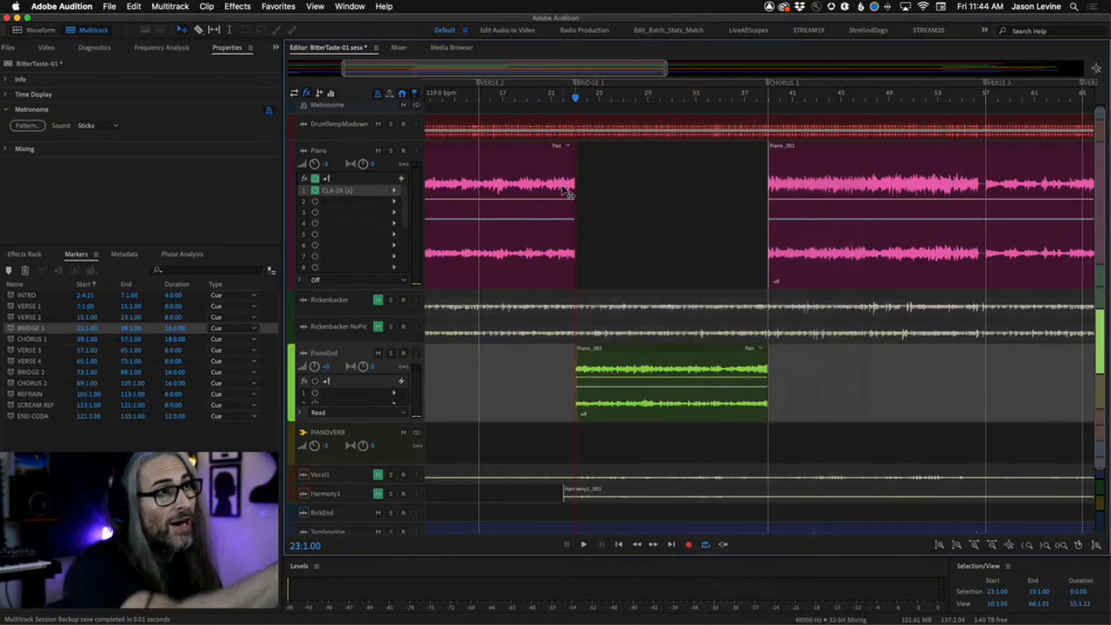
Select the Bridge 2 marker range, play it, and switch the metronome off.
scroll(883, 354, right, 5)
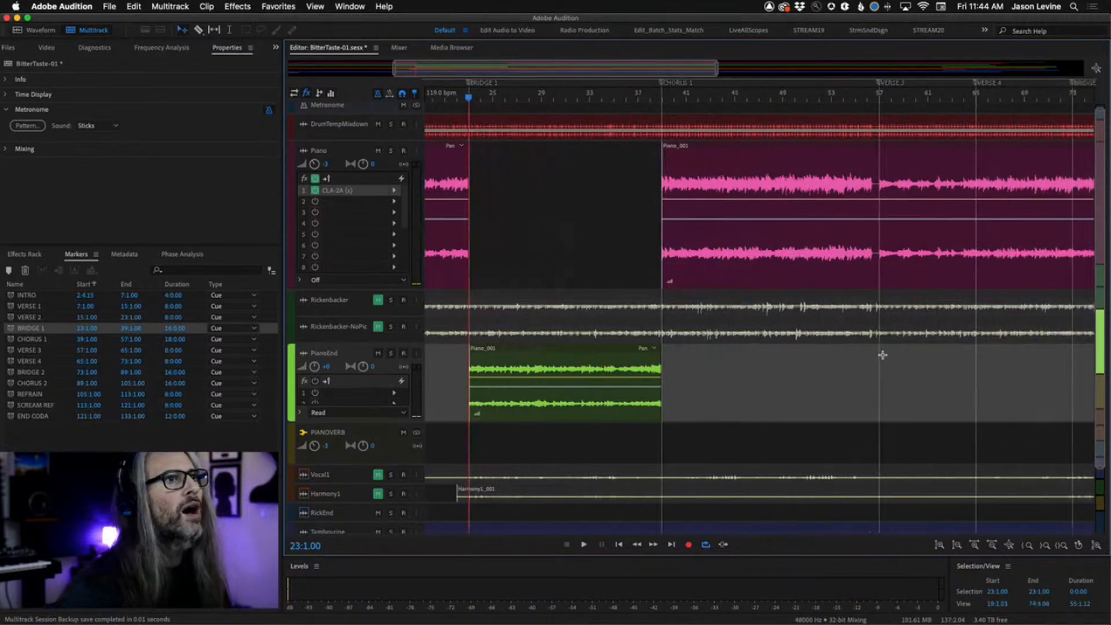
scroll(882, 354, right, 2)
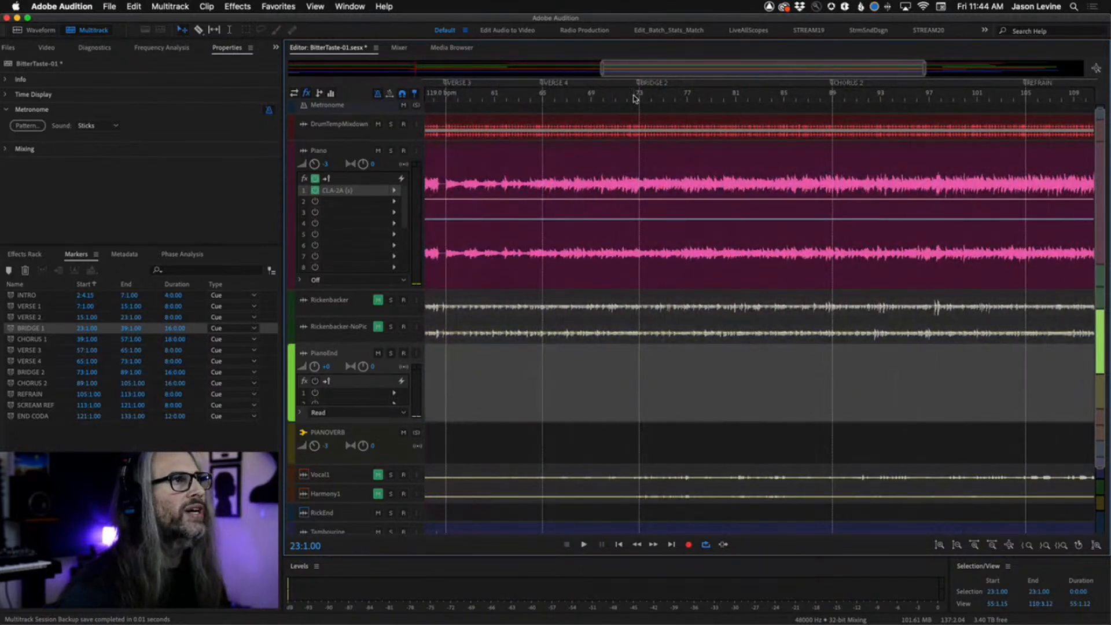
double_click(11, 373)
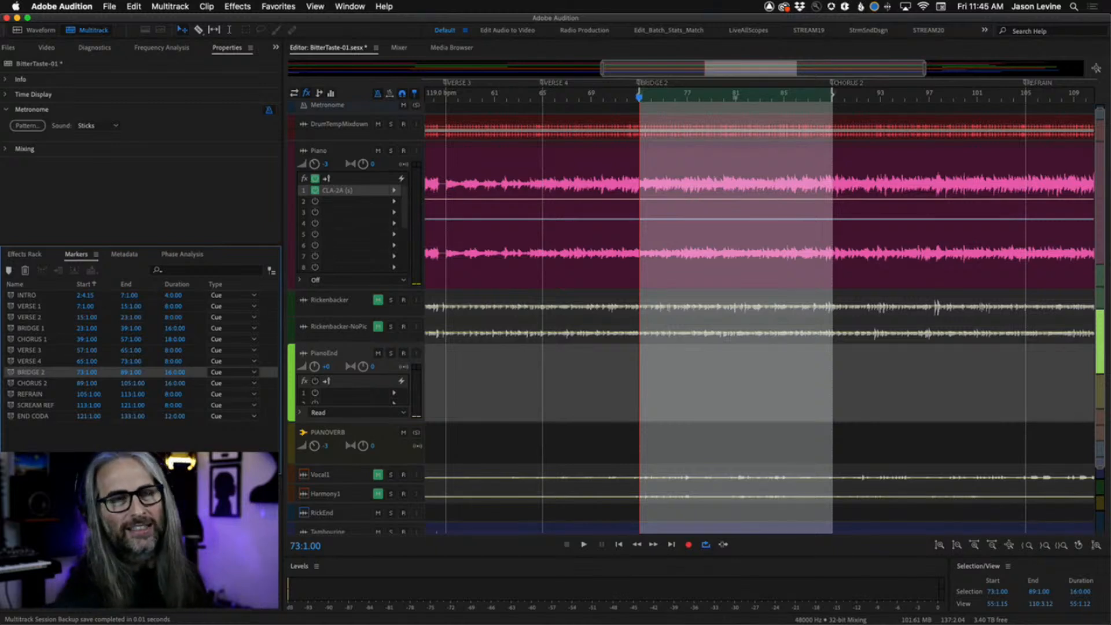
key(space)
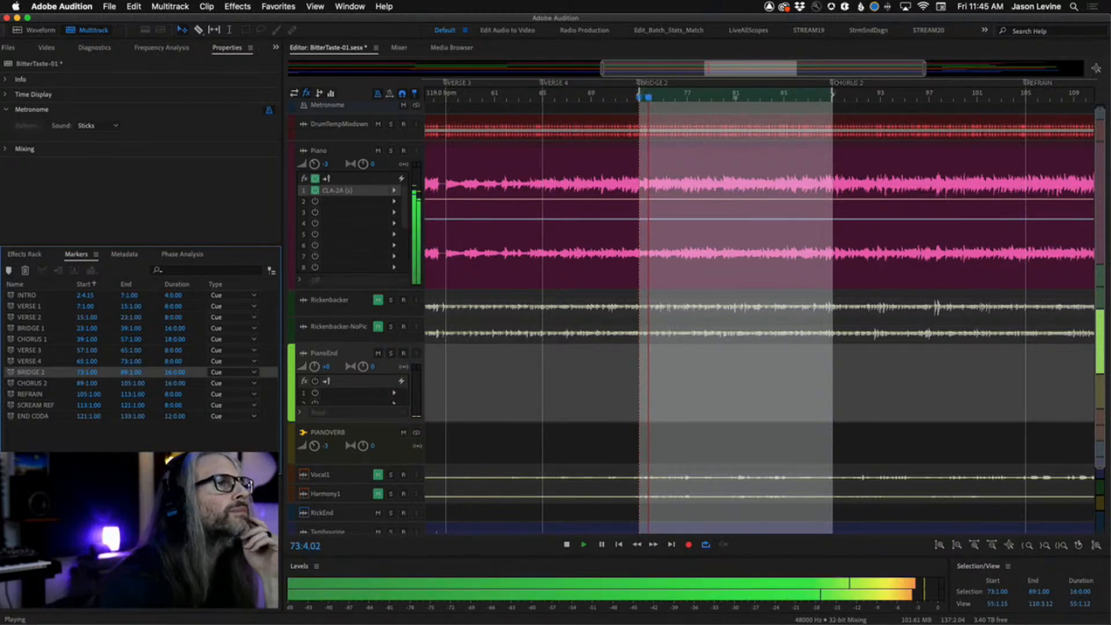
click(379, 94)
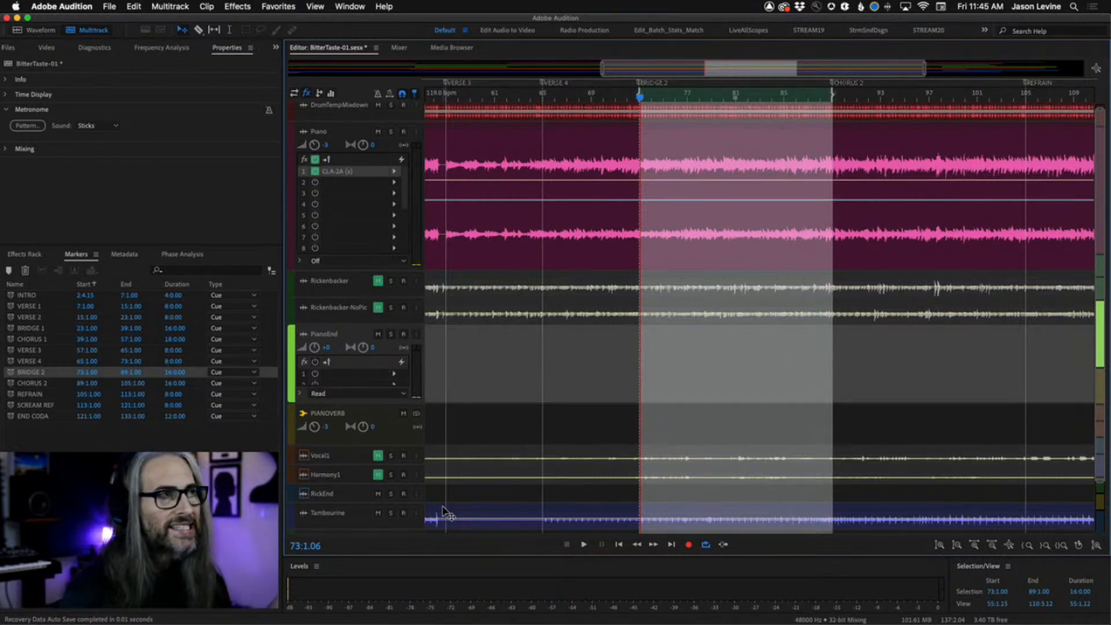
Split the Piano clip at the Bridge 2 section boundaries.
right_click(734, 149)
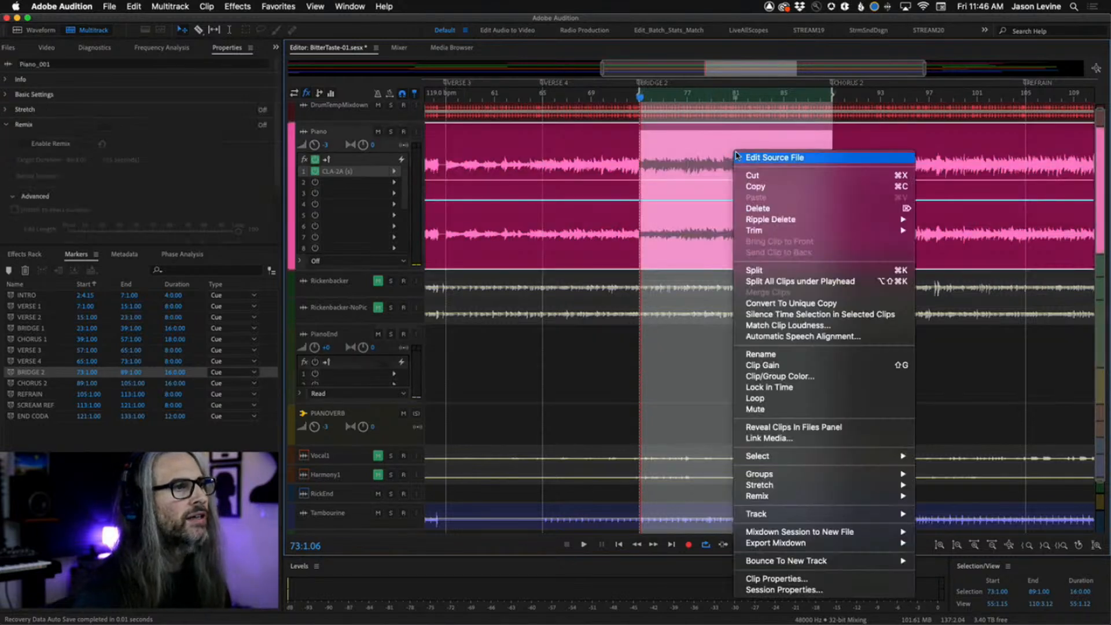
click(774, 272)
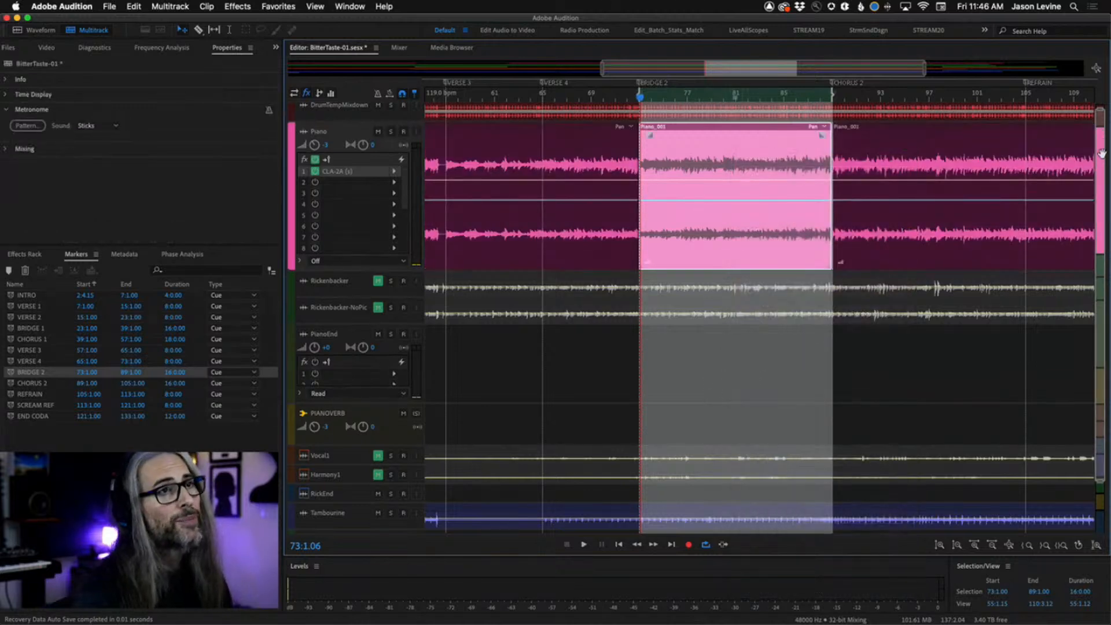
drag(603, 69, 363, 69)
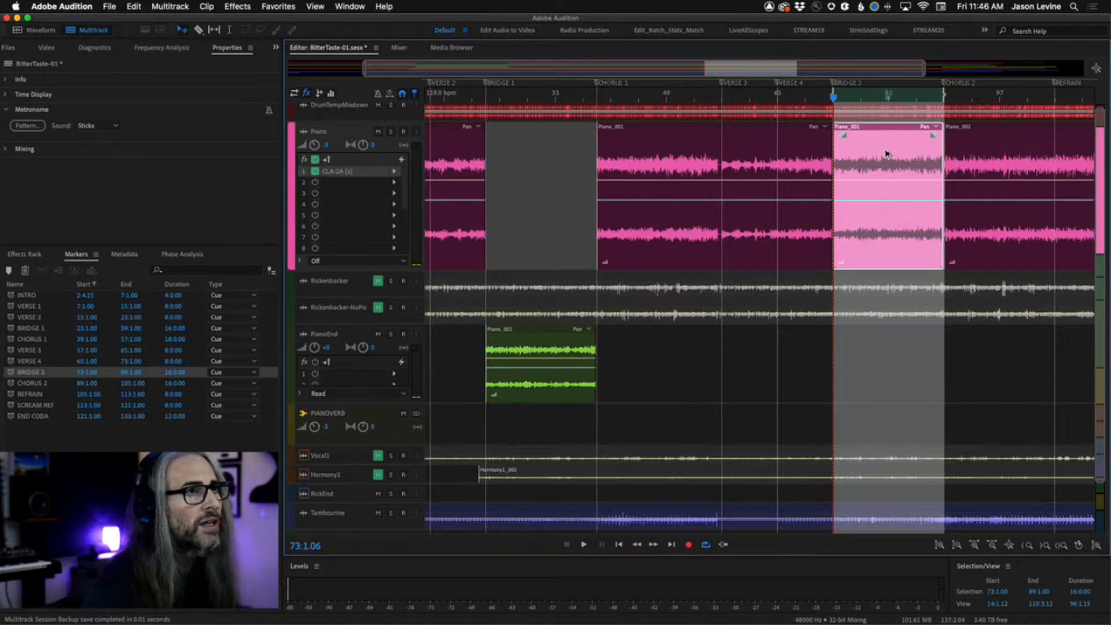
Copy the Bridge 2 piano clip into the empty Bridge 1 gap on the Piano track.
drag(885, 153, 541, 174)
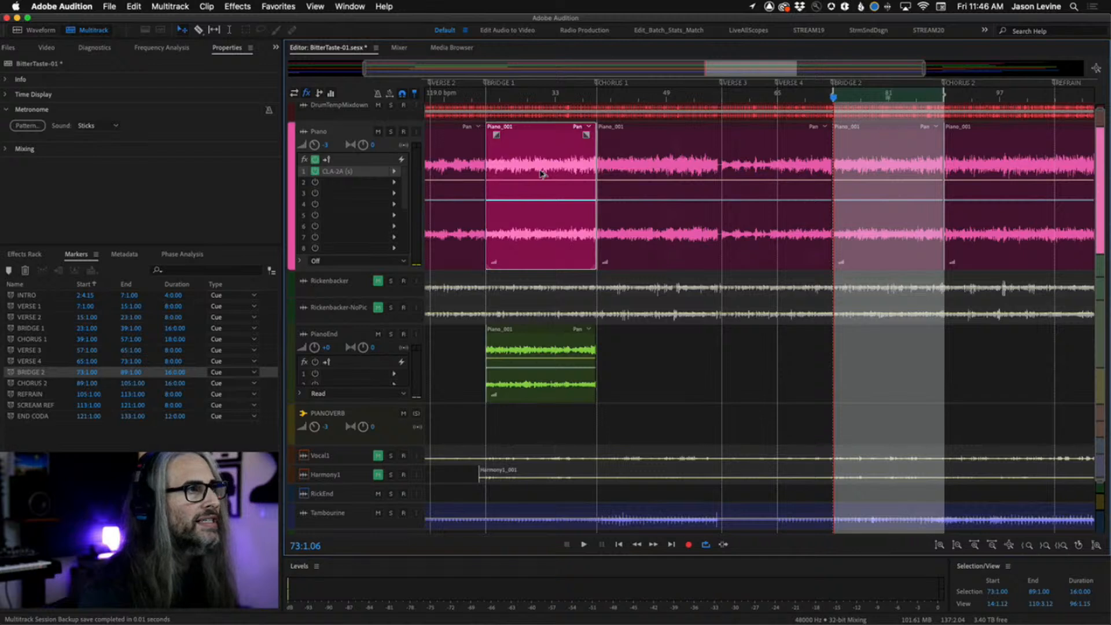
click(542, 175)
drag(529, 167, 530, 167)
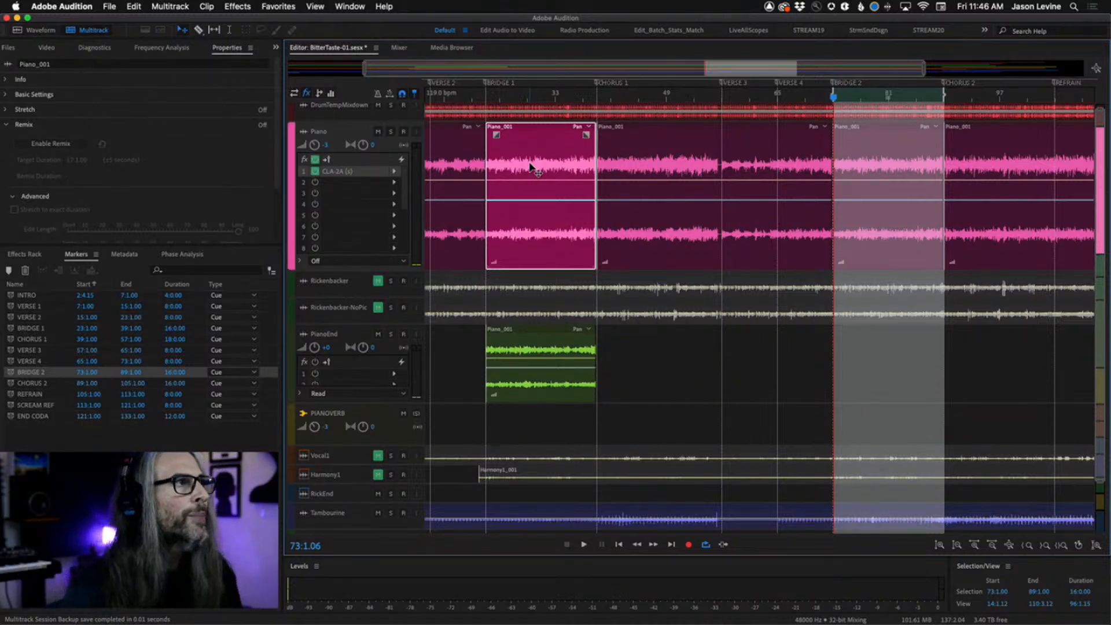
drag(460, 101, 660, 111)
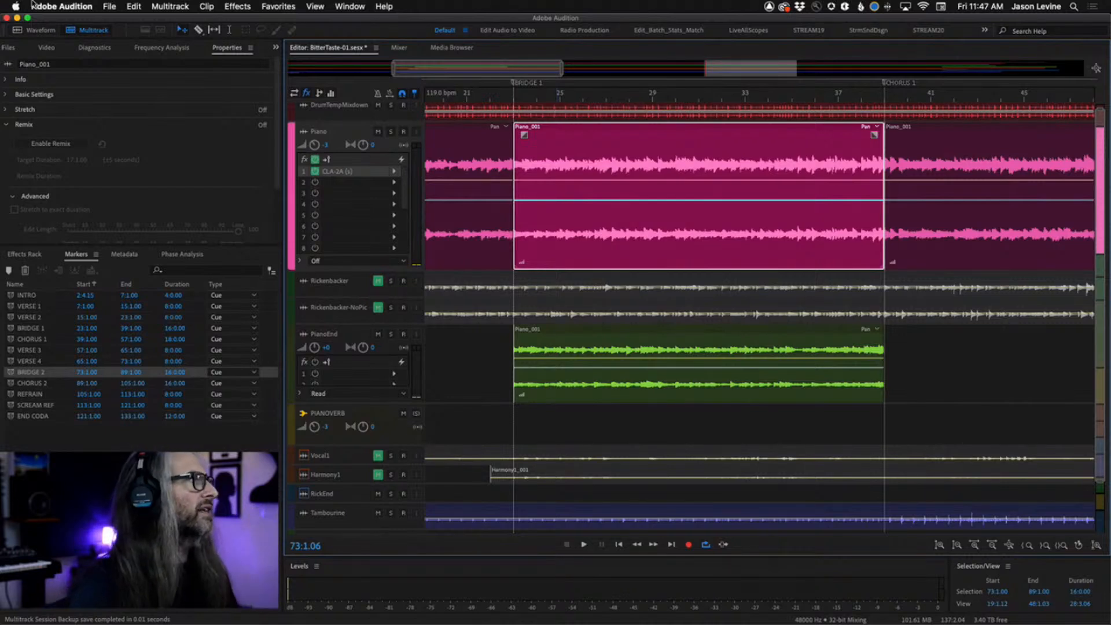
Open the Data preferences to review edit-boundary crossfade smoothing, then cancel.
click(43, 6)
mouse_move(73, 37)
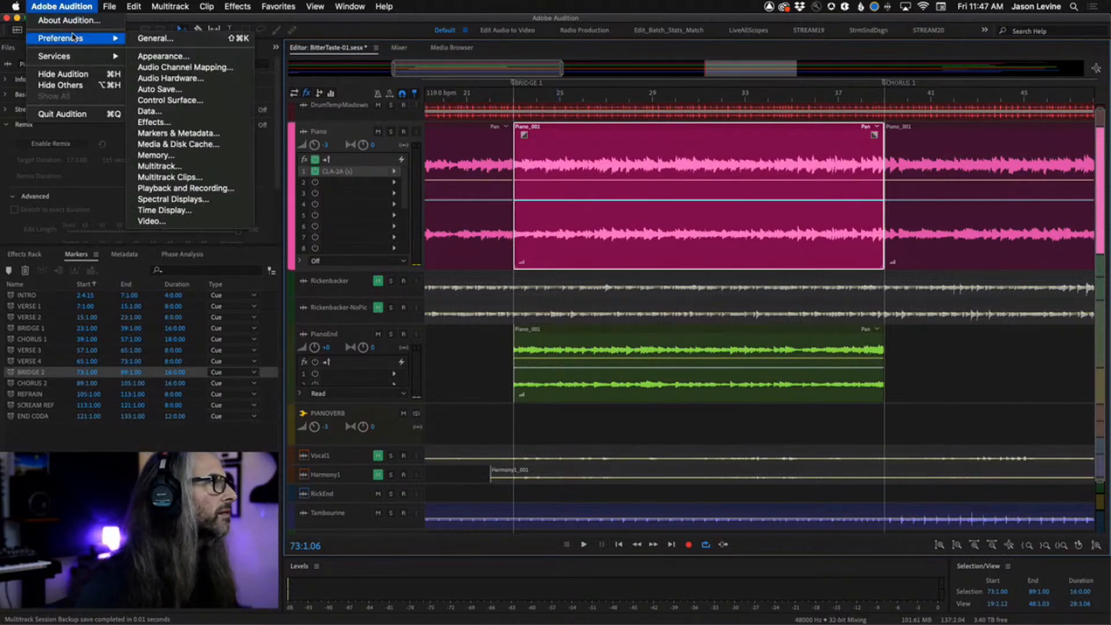
click(150, 110)
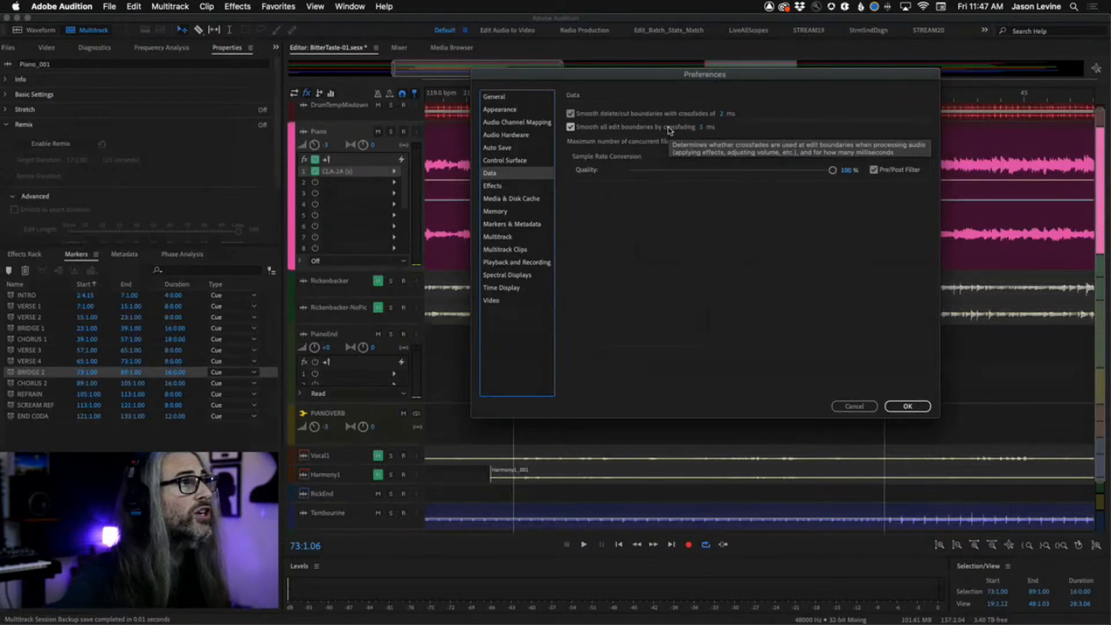
click(854, 407)
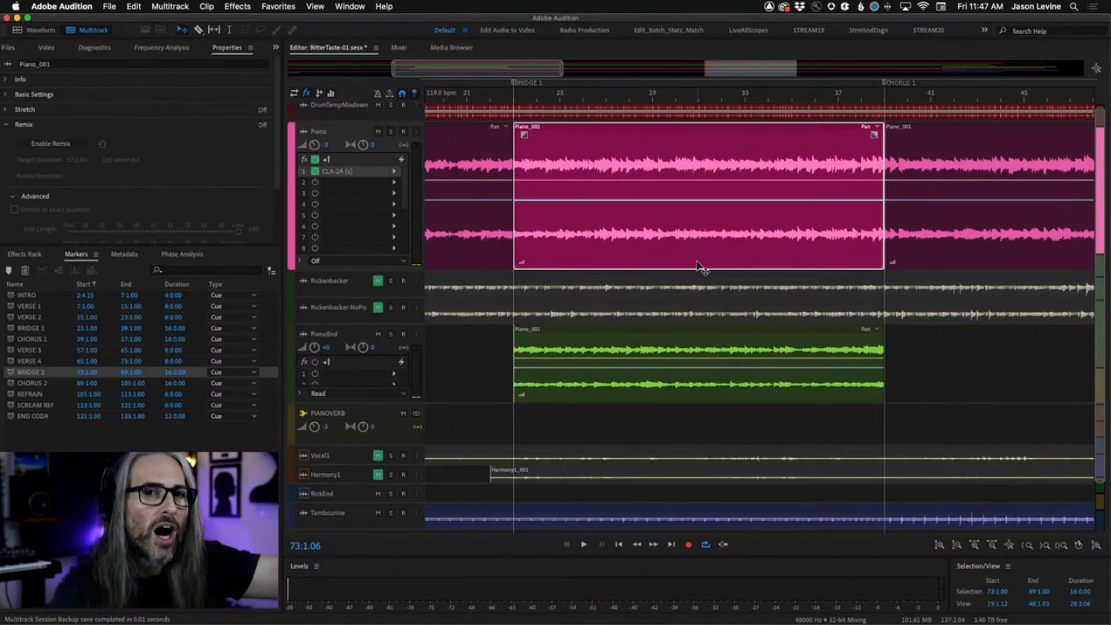
Solo the Piano track and play from just before Bridge 1 to hear the transition.
click(390, 131)
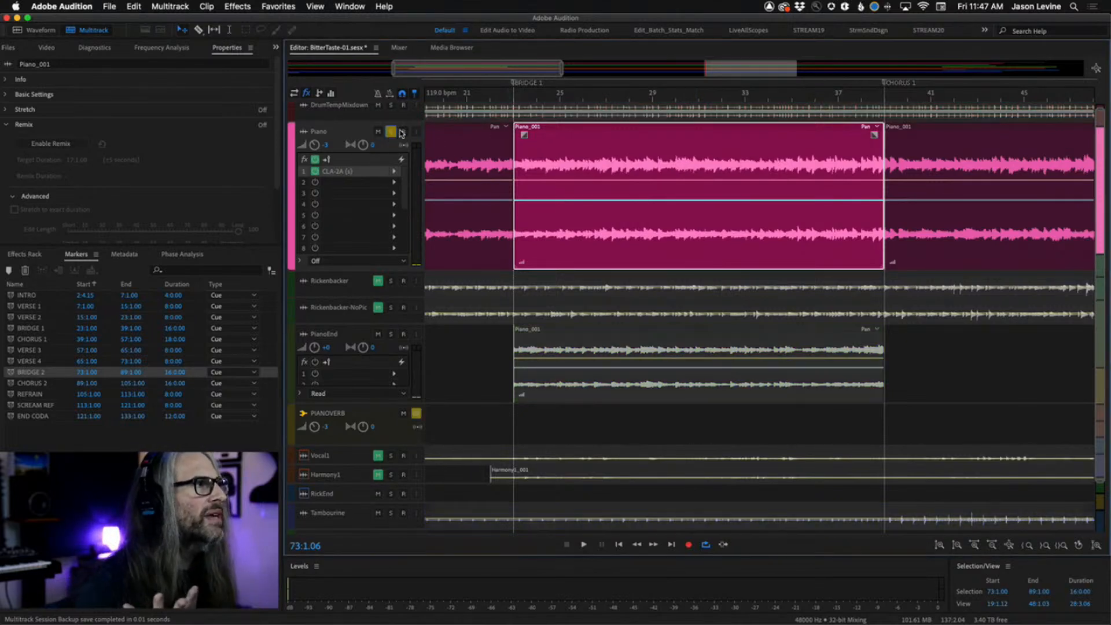
click(501, 99)
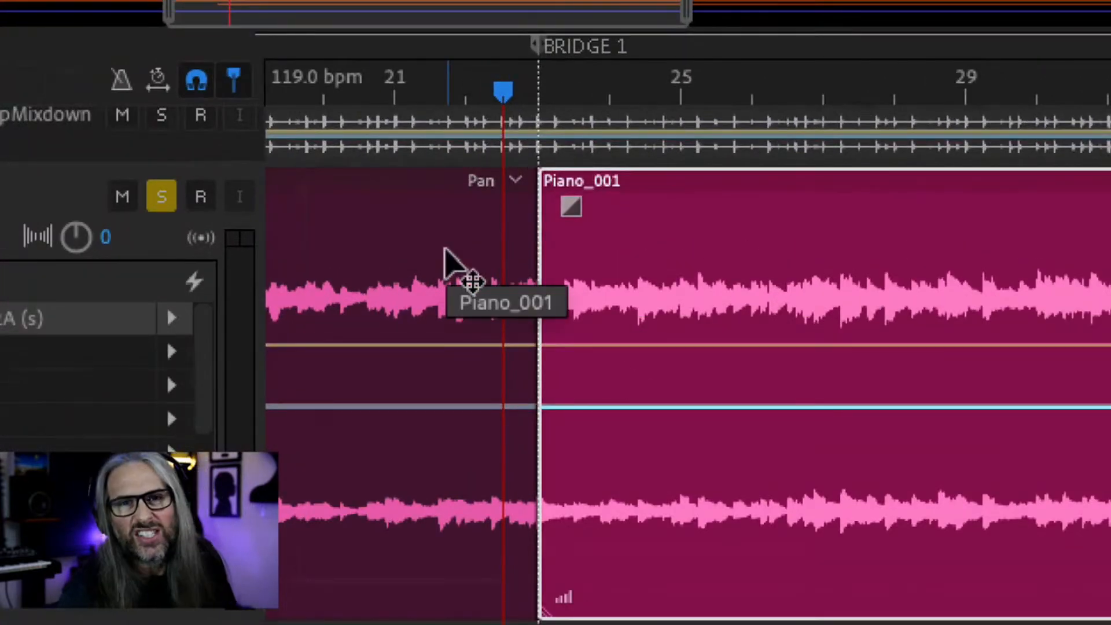
drag(502, 93, 457, 94)
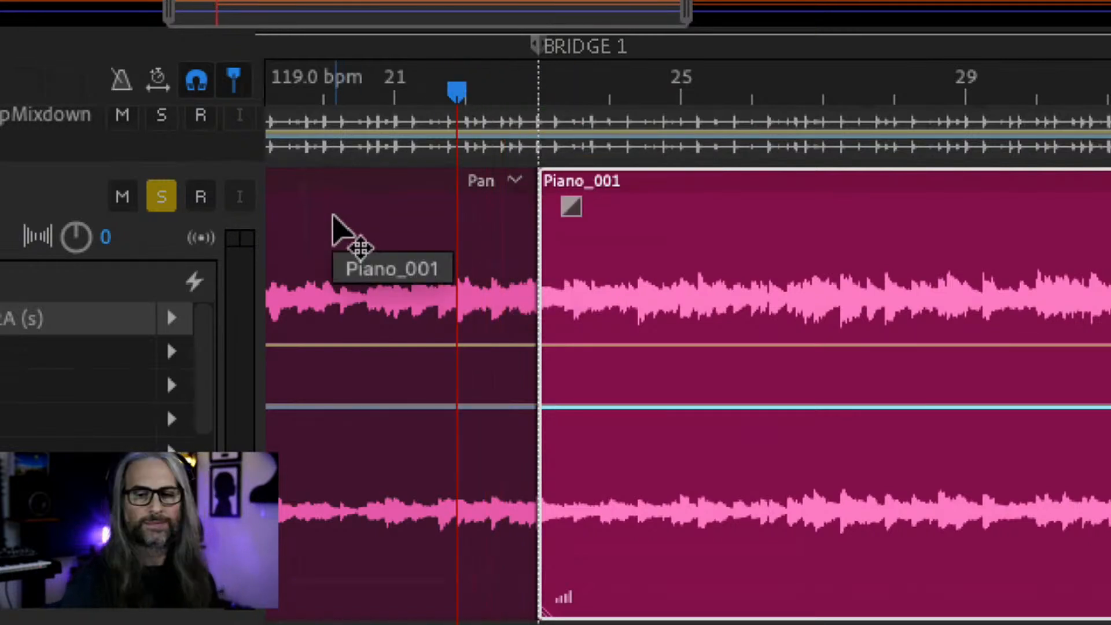
key(space)
key(space)
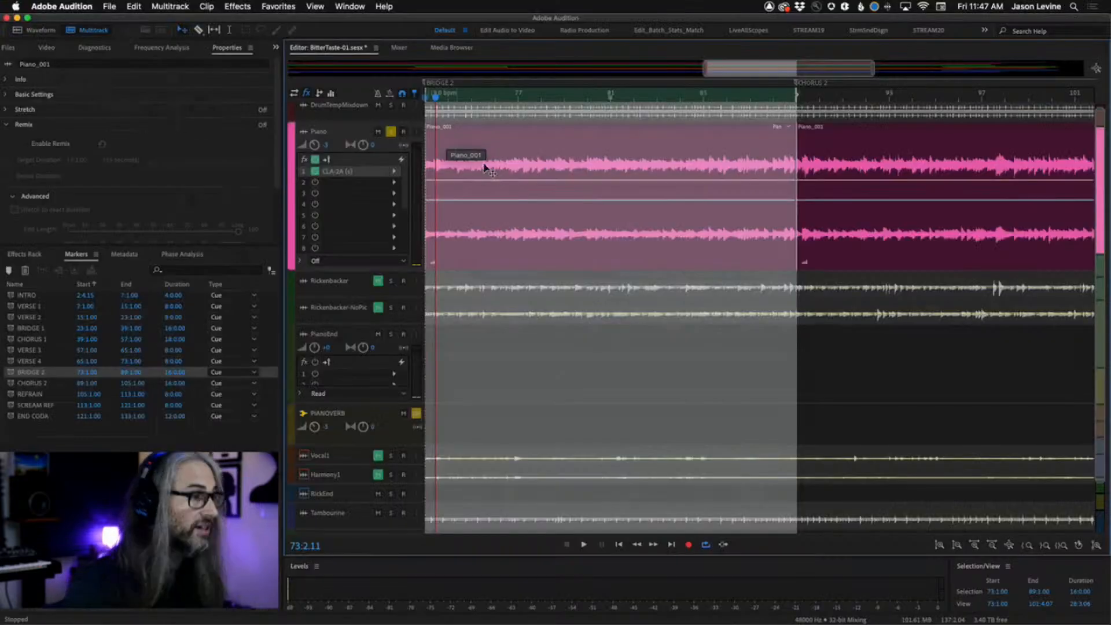
Play the soloed Piano again from just before Bridge 1 to check the copied clip's transition.
key(g)
drag(740, 63, 676, 65)
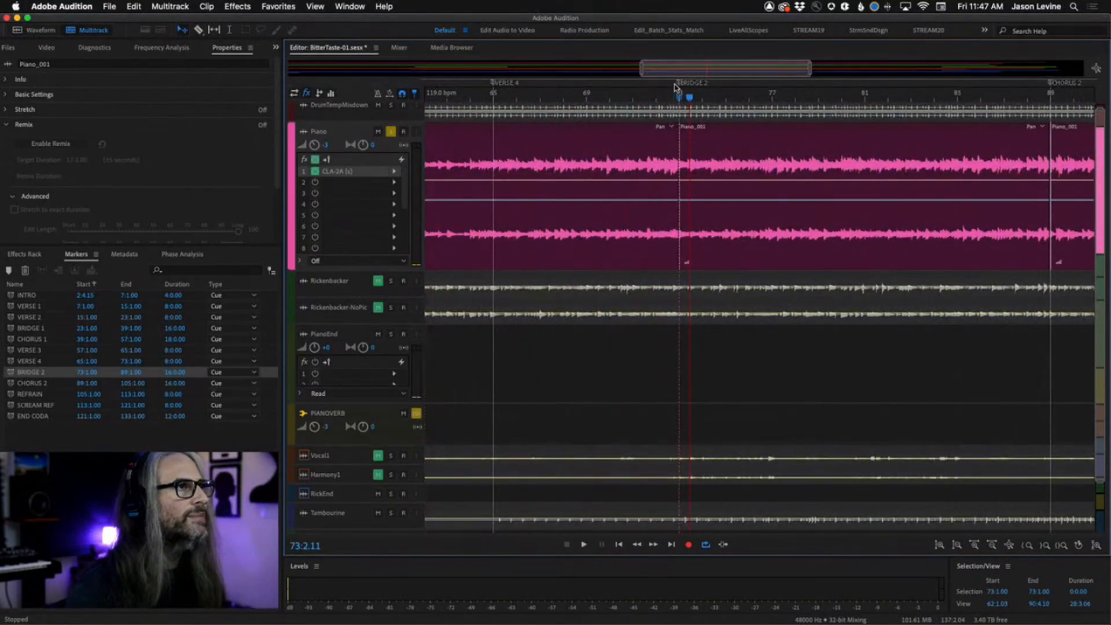
scroll(675, 93, down, 8)
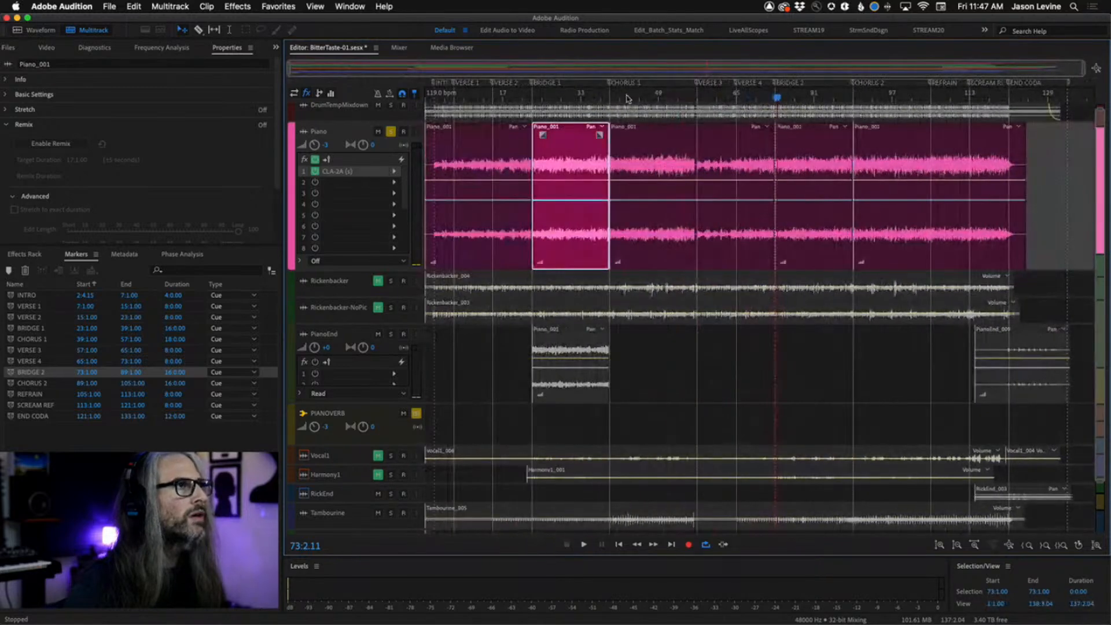
click(527, 98)
scroll(528, 98, up, 3)
scroll(527, 99, up, 3)
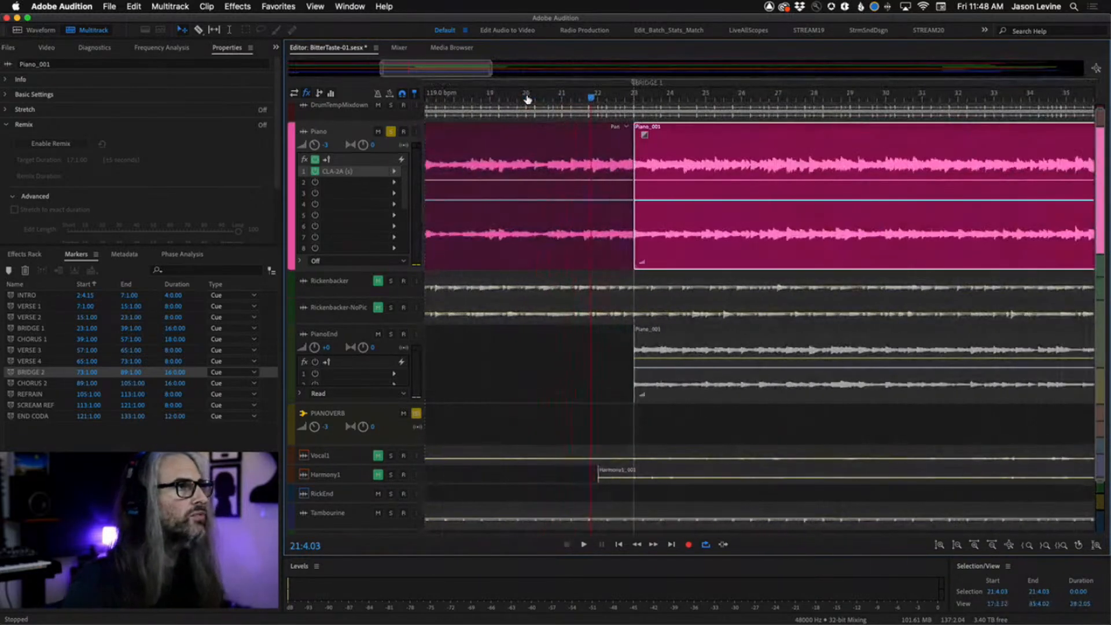
key(space)
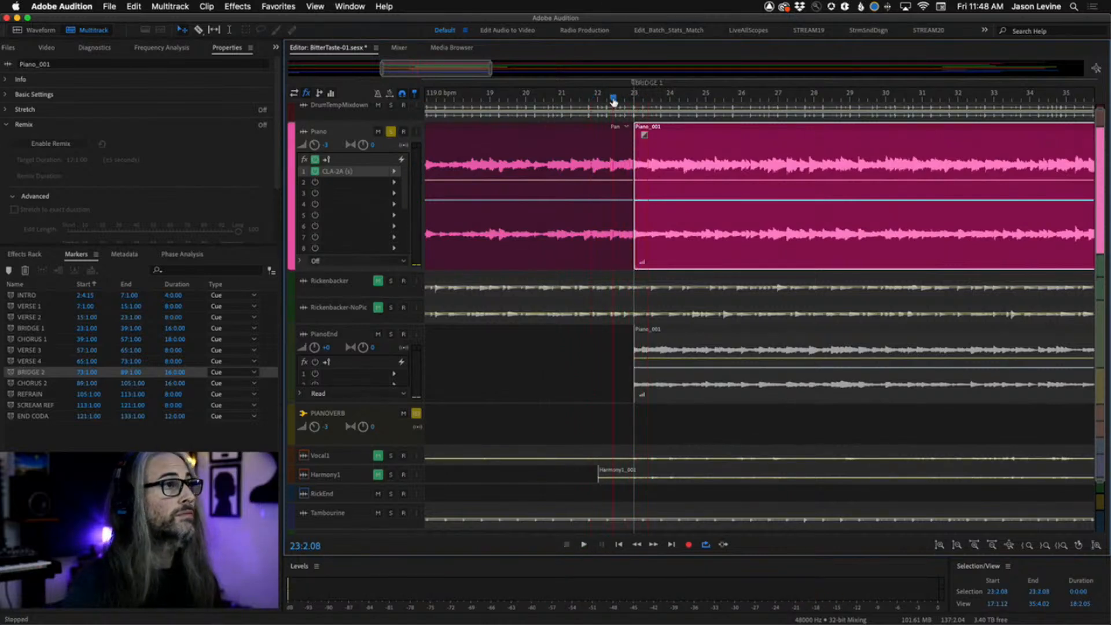
click(614, 98)
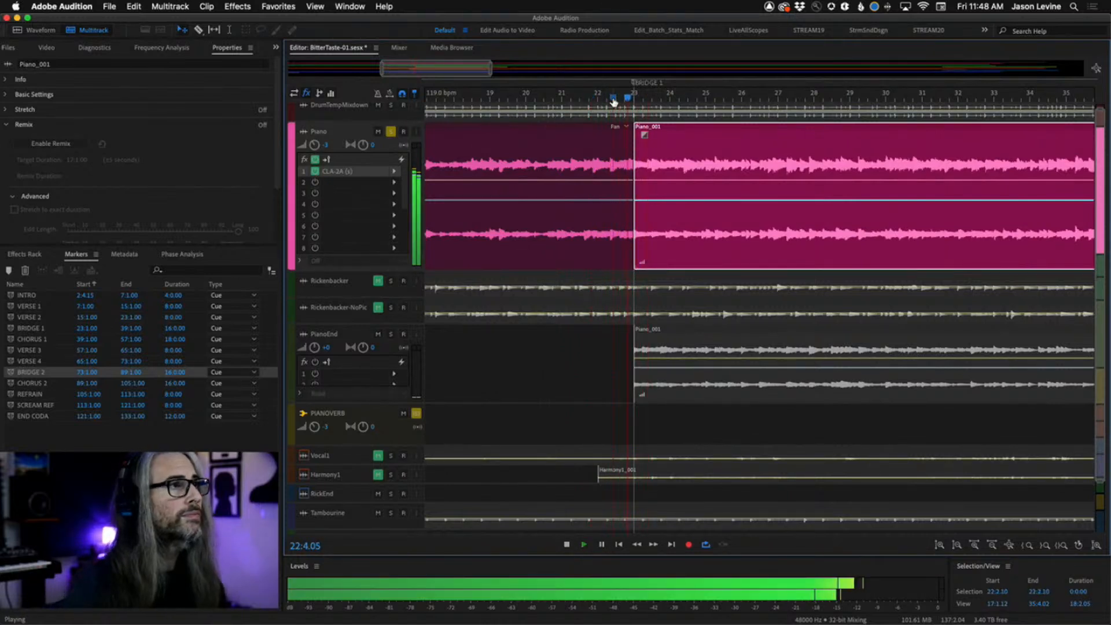
Stop playback and overlap the start of the Bridge 1 piano clip with the preceding clip to form a short crossfade.
key(space)
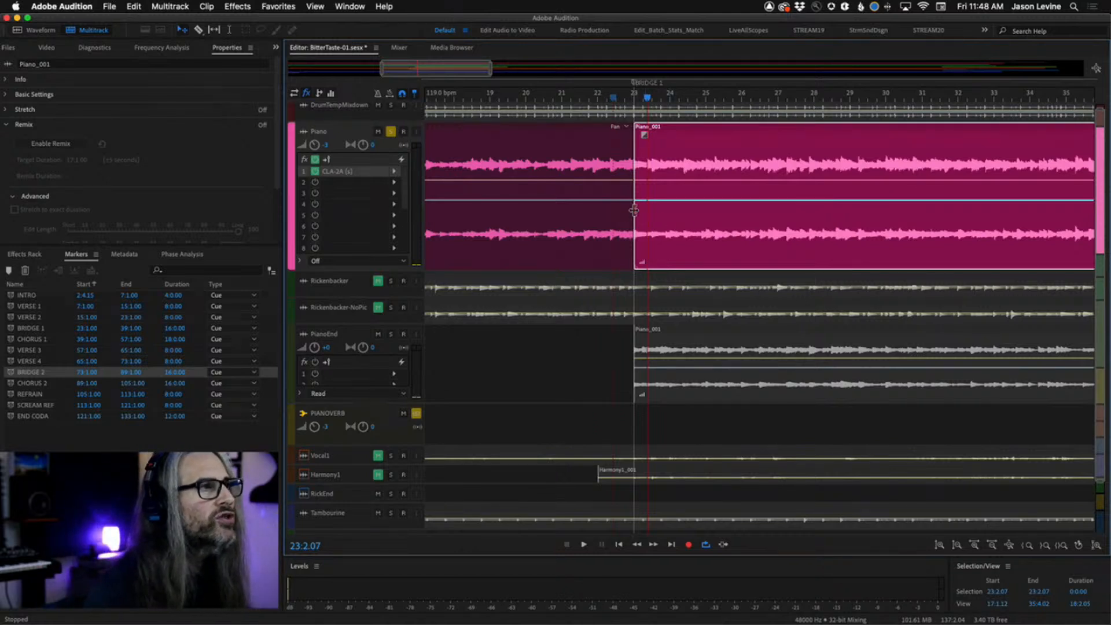
mouse_move(634, 210)
mouse_down()
mouse_move(614, 211)
mouse_move(628, 212)
mouse_up()
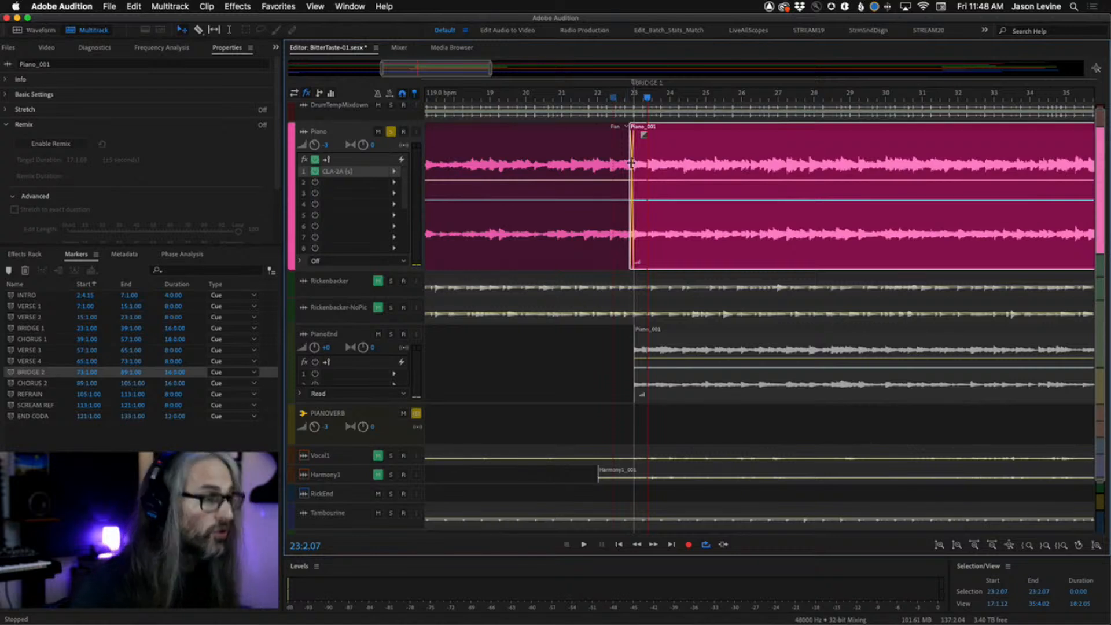
key(=)
key(=)
key(=)
key(=)
key(=)
key(=)
key(=)
key(=)
key(=)
key(=)
key(=)
key(=)
key(=)
key(=)
key(=)
key(=)
key(=)
key(=)
key(=)
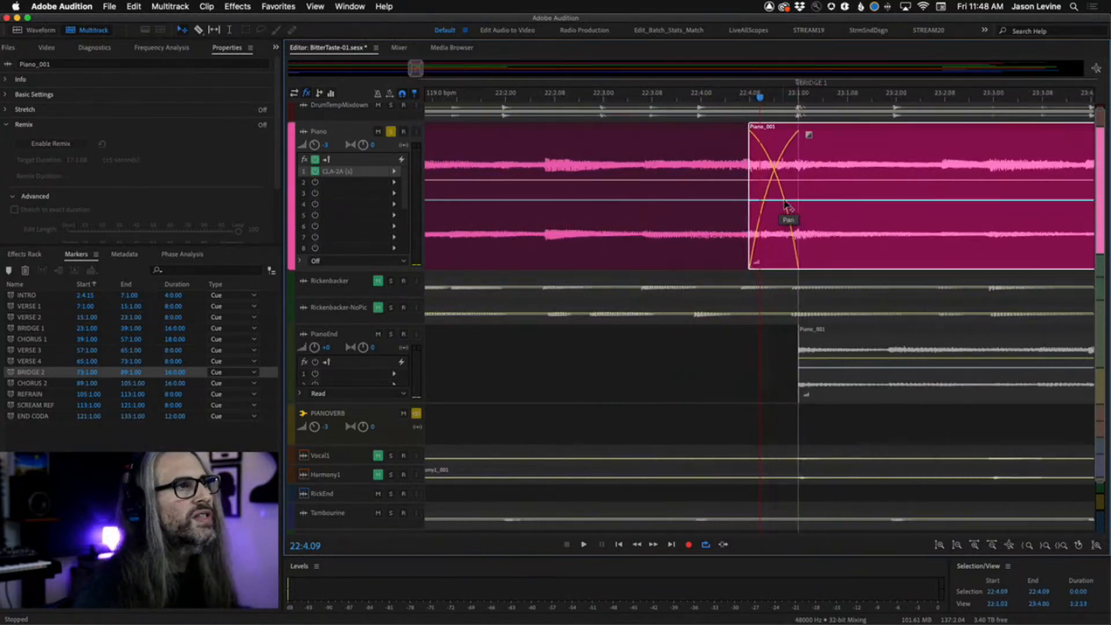
key(=)
key(=)
key(=)
key(=)
key(=)
key(=)
key(=)
key(=)
key(=)
key(=)
key(=)
key(=)
key(=)
key(=)
key(=)
key(=)
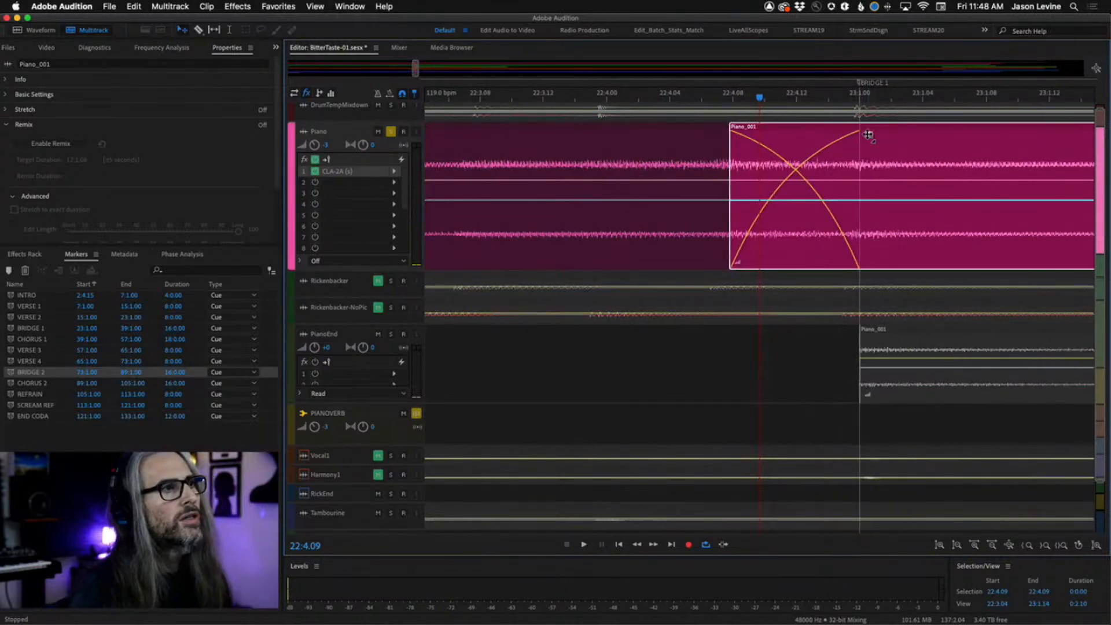
mouse_move(868, 134)
mouse_down()
mouse_move(866, 162)
mouse_move(860, 135)
mouse_up()
drag(730, 193, 823, 188)
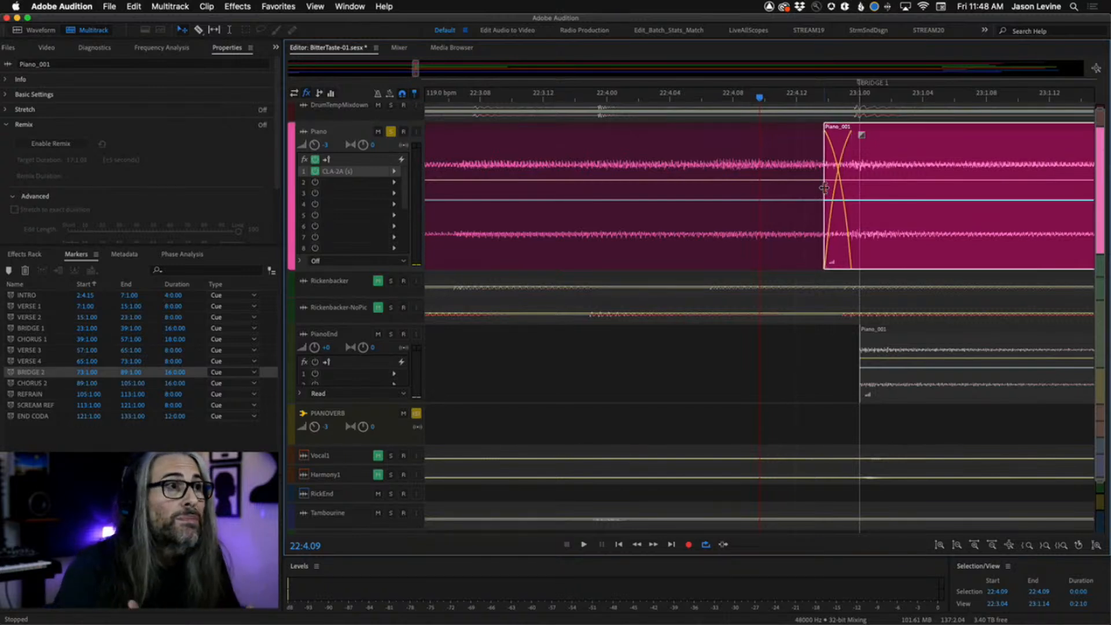
Play across the crossfade at the start of Bridge 1 to hear the transition.
key(minus)
key(minus)
key(minus)
key(minus)
key(minus)
key(minus)
key(minus)
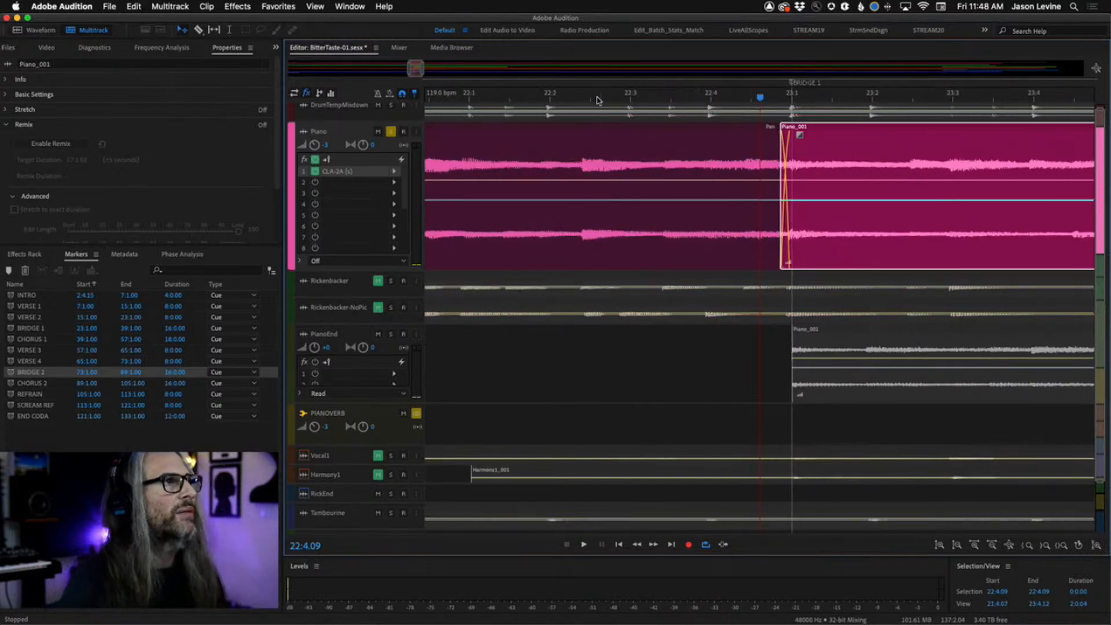
click(575, 97)
key(space)
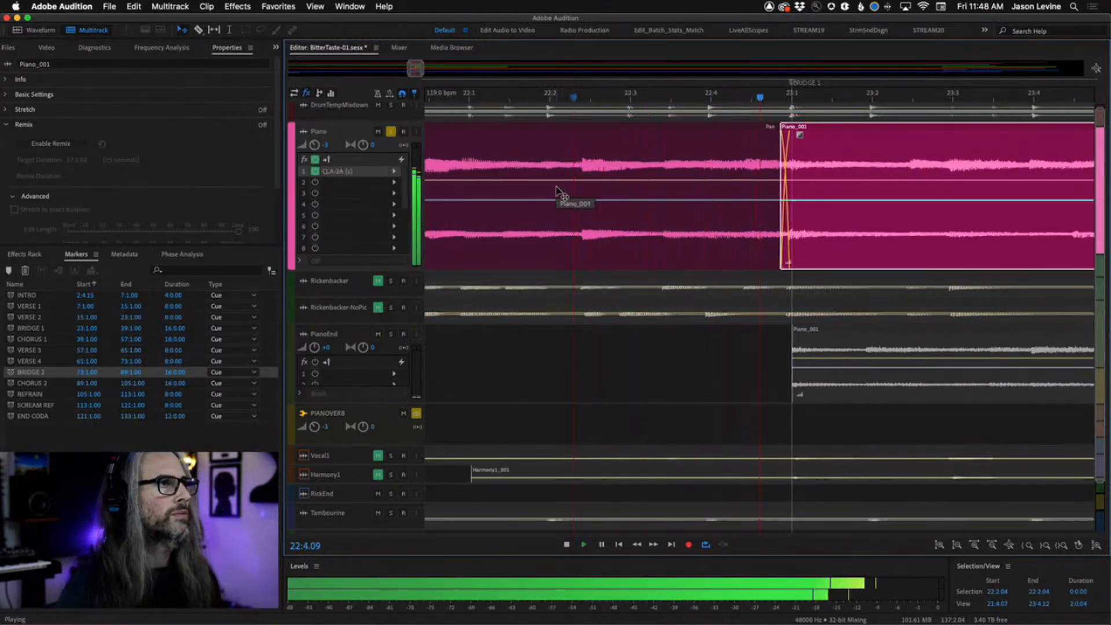
key(space)
click(486, 98)
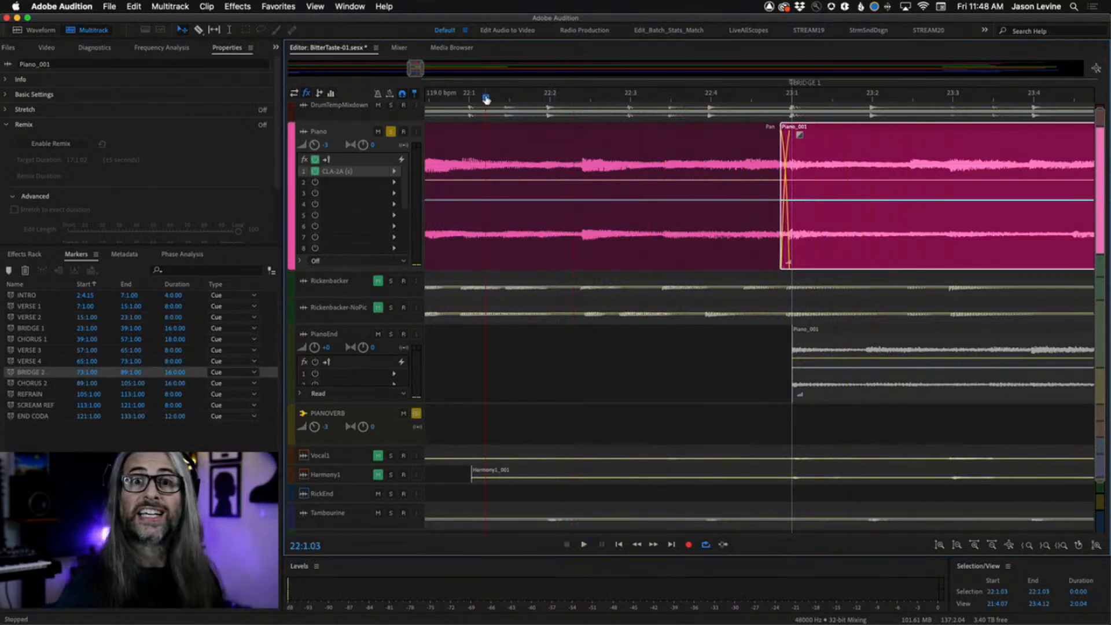
key(space)
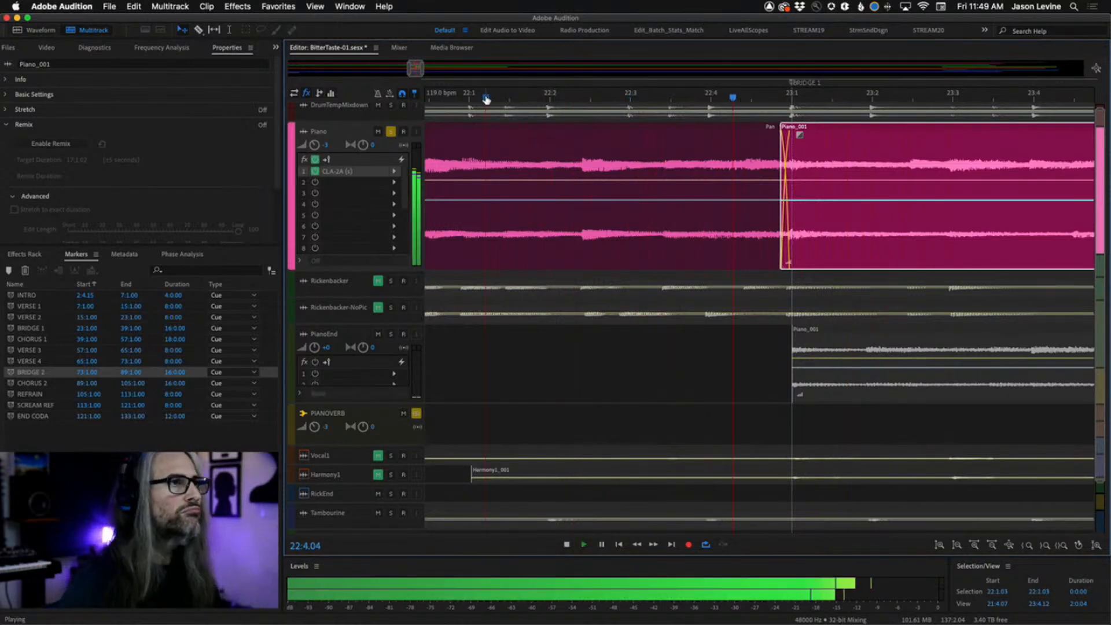
key(space)
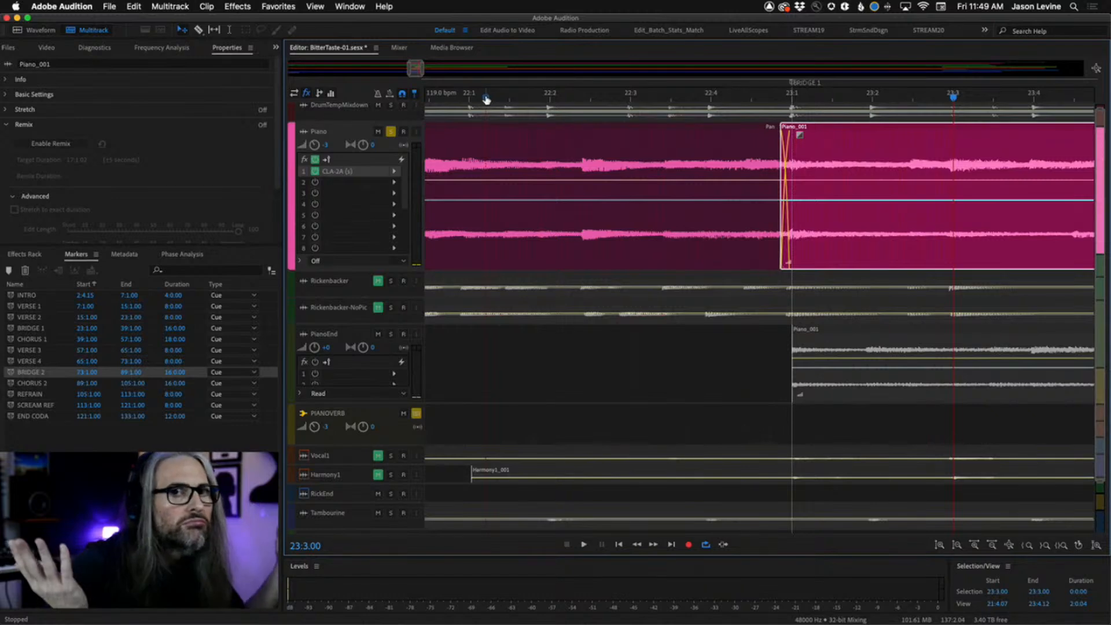
Play across the end of the Bridge 1 piano clip into the following clip to hear that transition.
scroll(757, 214, right, 10)
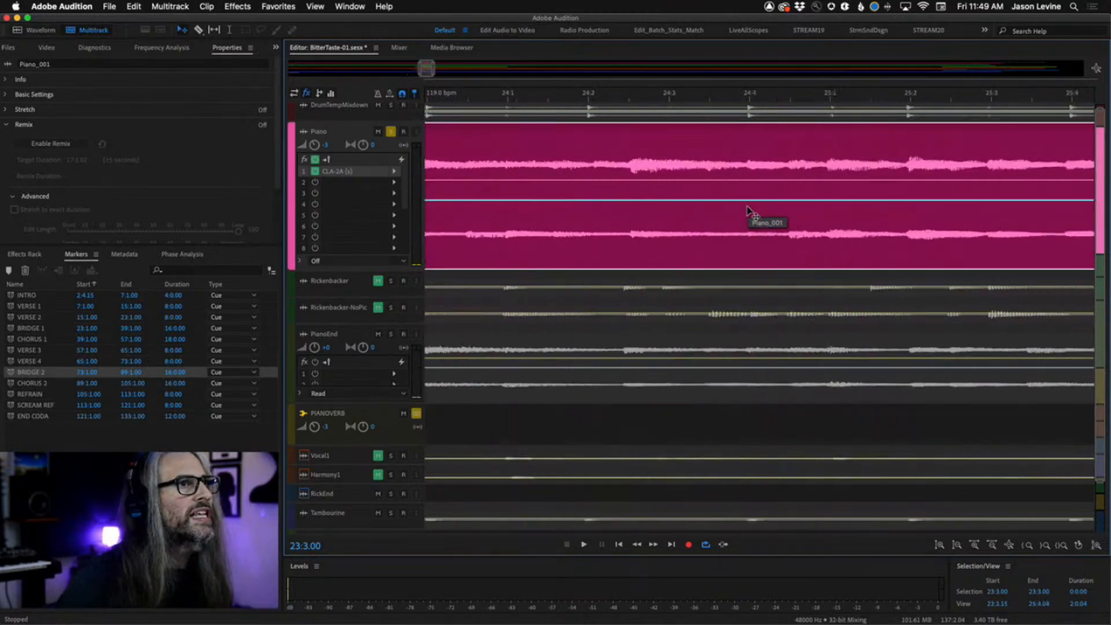
scroll(746, 209, right, 15)
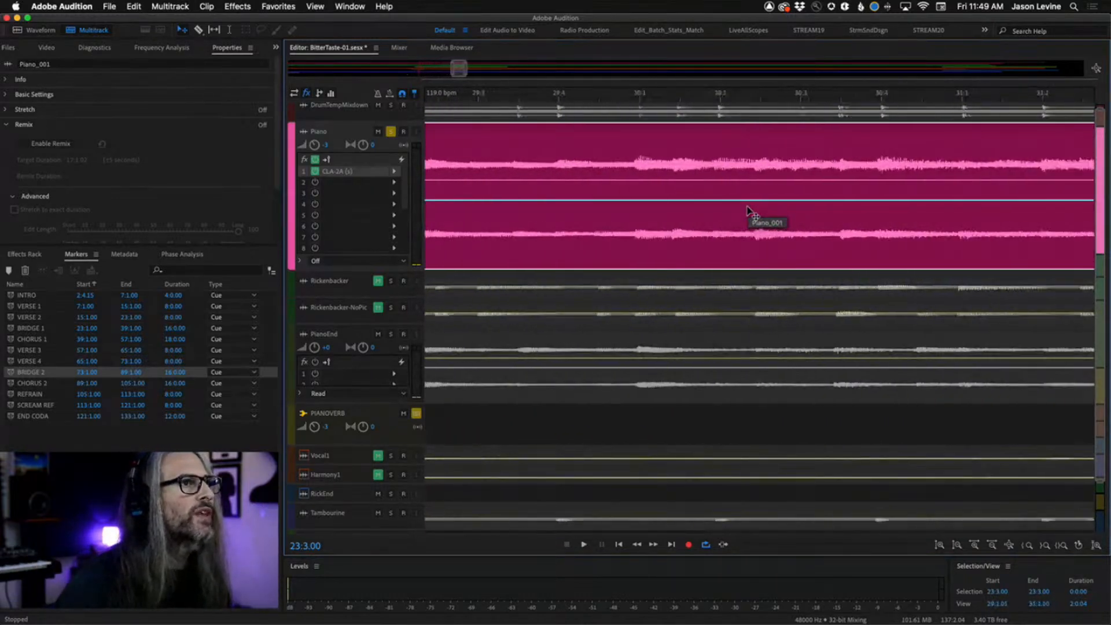
scroll(747, 210, right, 15)
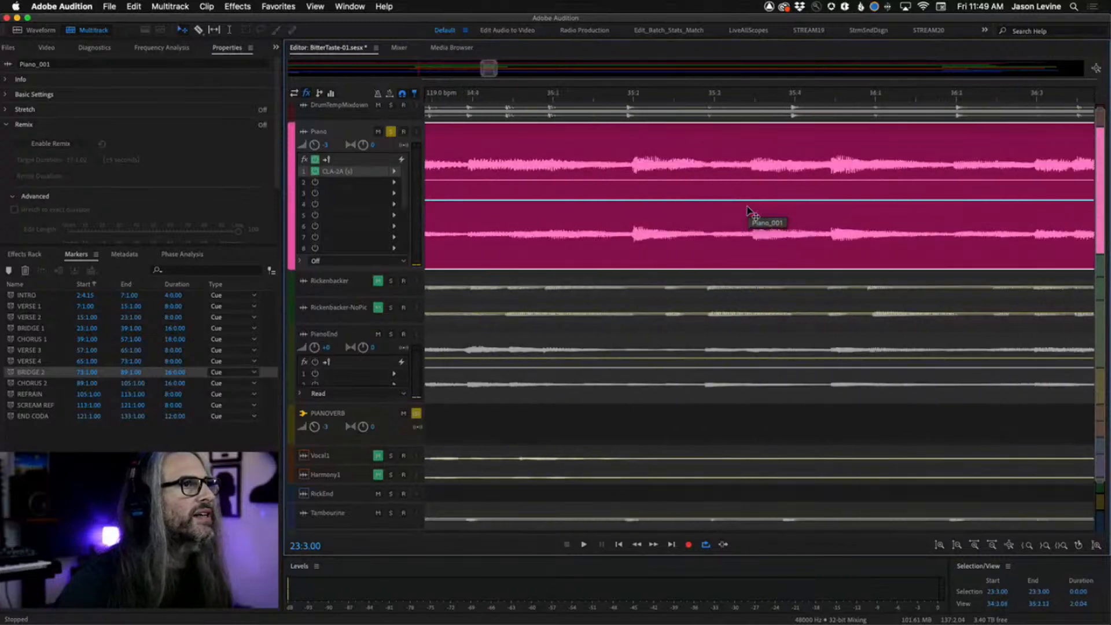
scroll(750, 213, left, 2)
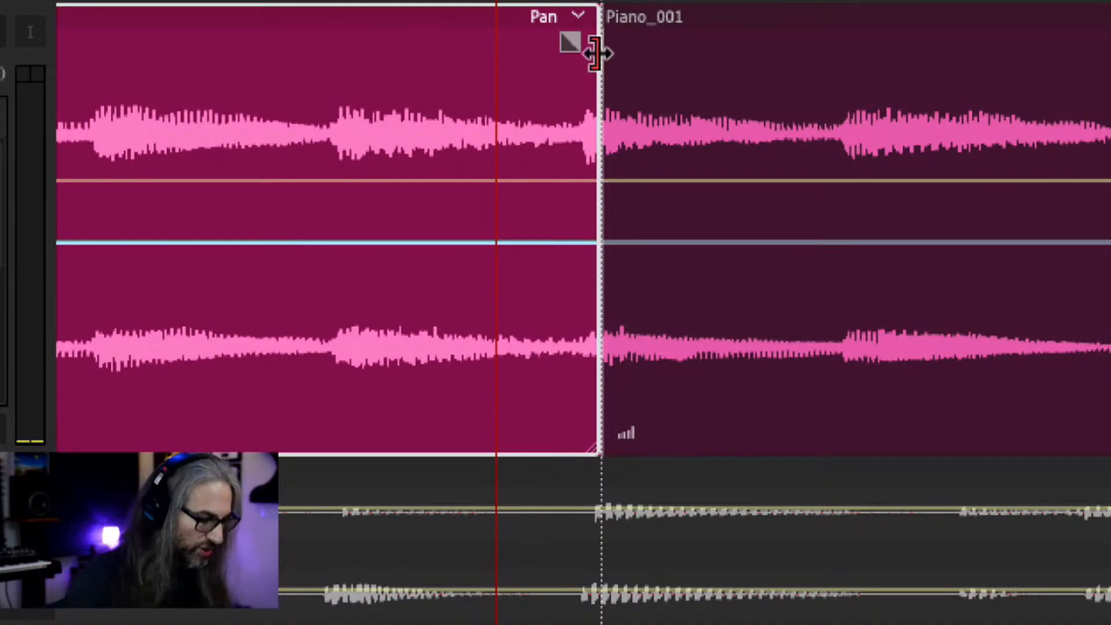
key(space)
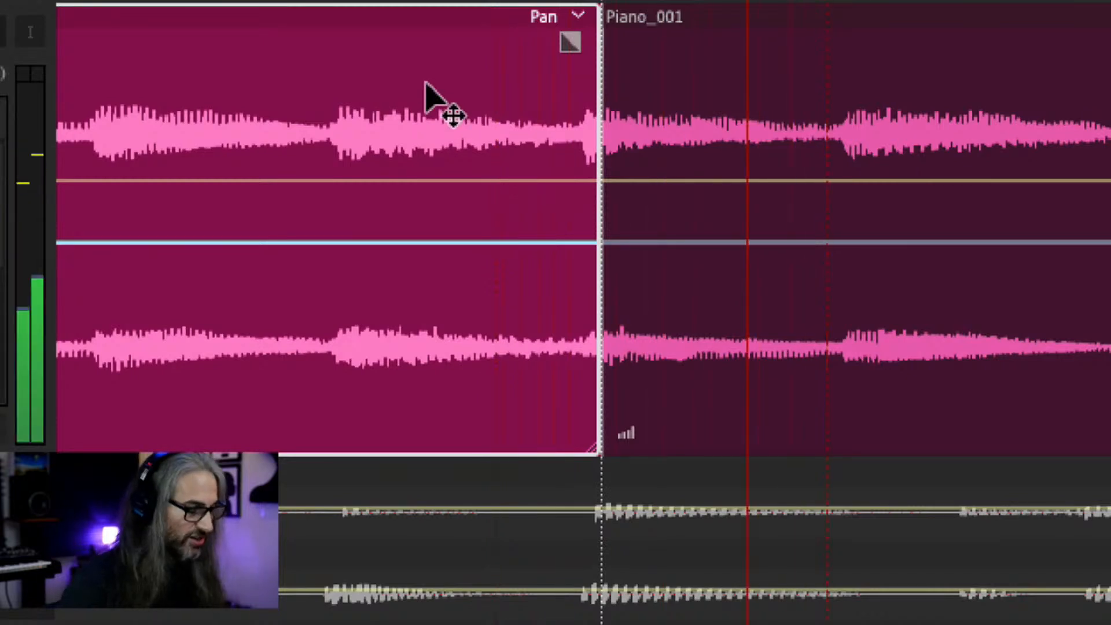
key(space)
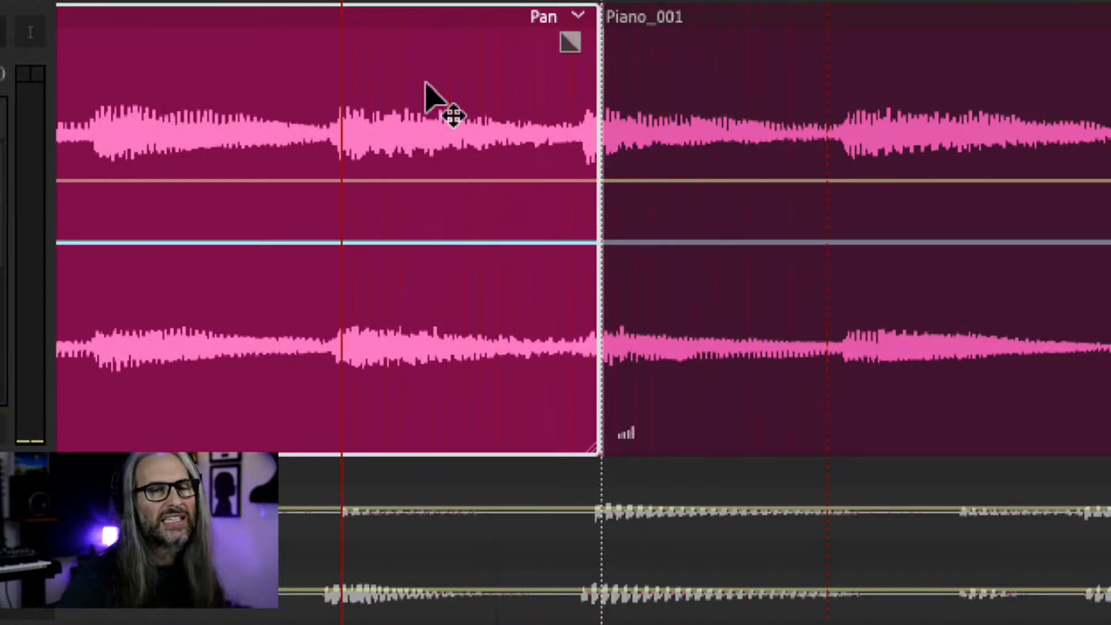
key(space)
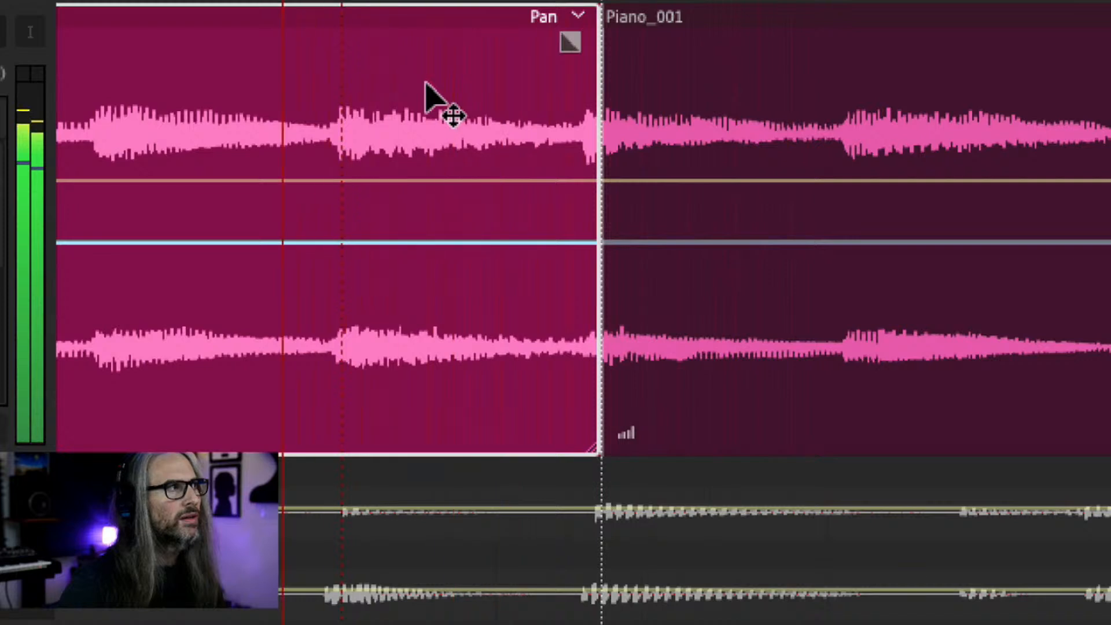
key(space)
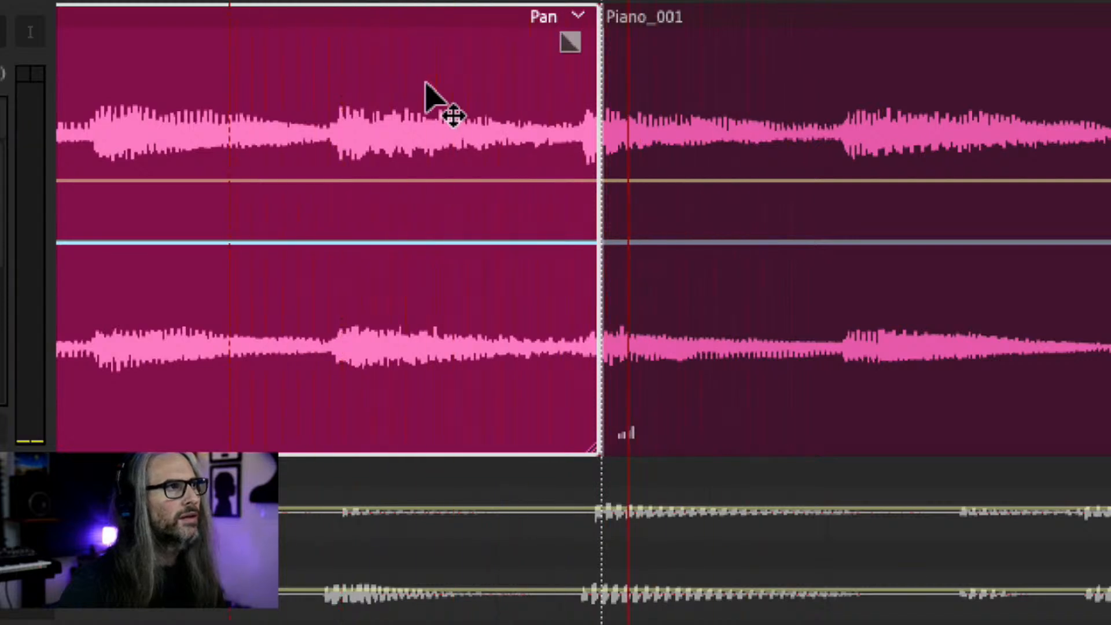
Extend the end of the Bridge 1 piano clip over the next clip to create a crossfade, adjust its curve, and play it.
drag(593, 450, 661, 450)
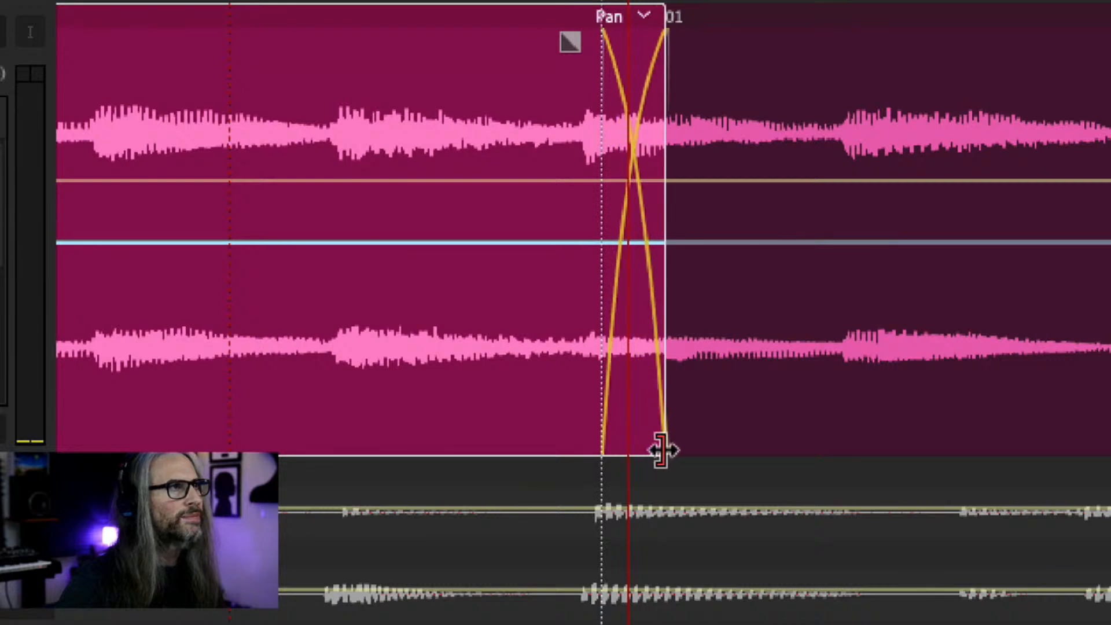
mouse_move(565, 41)
mouse_down()
mouse_move(571, 82)
mouse_move(573, 59)
mouse_up()
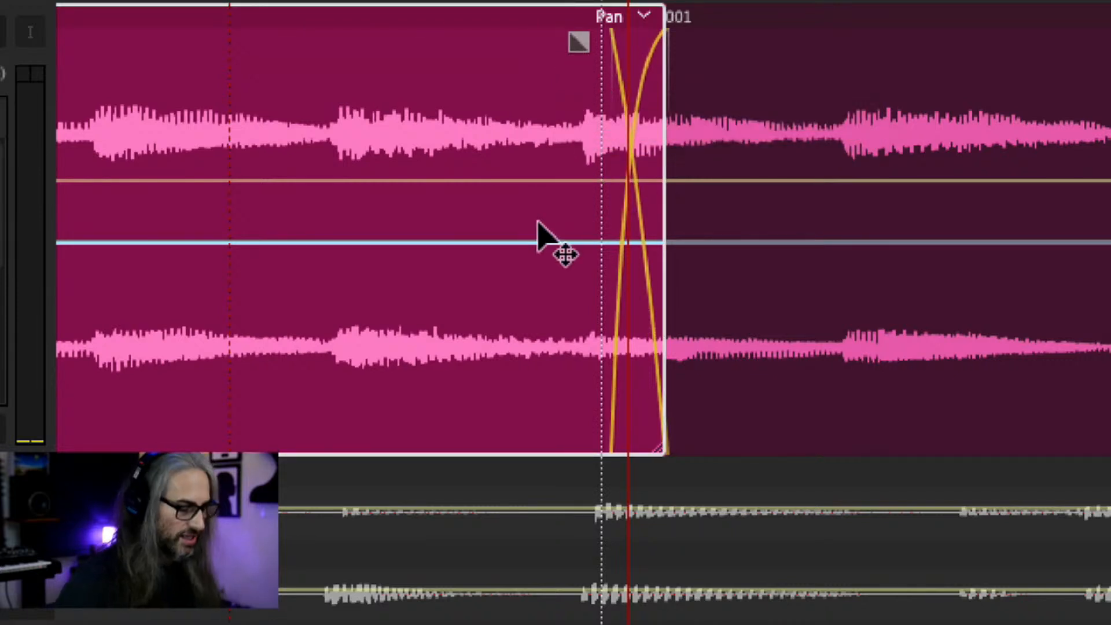
key(space)
key(space)
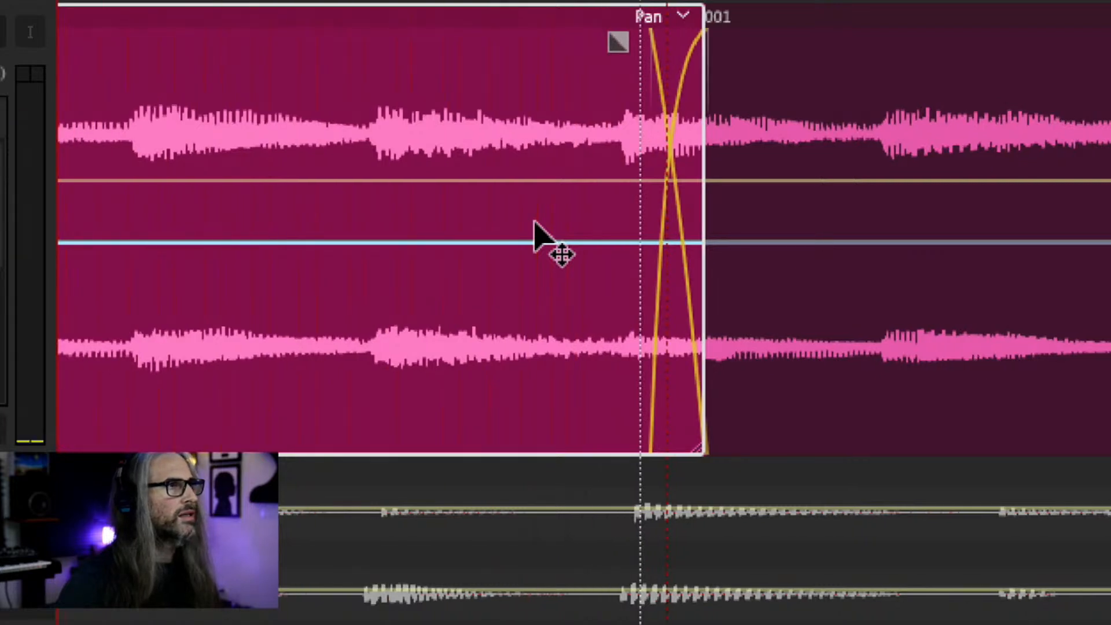
key(space)
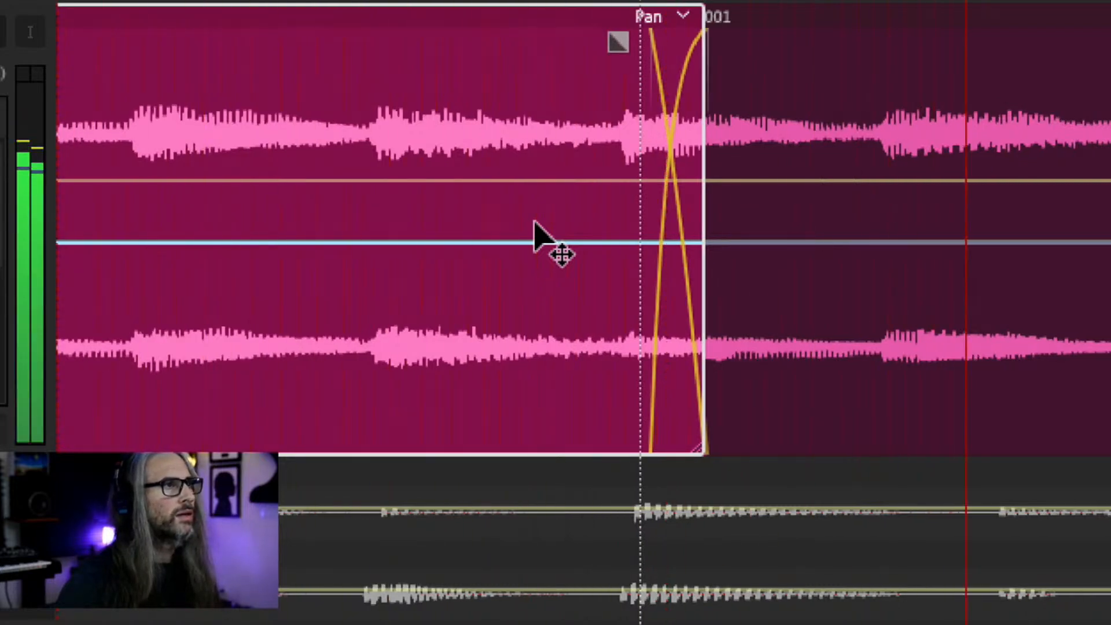
key(space)
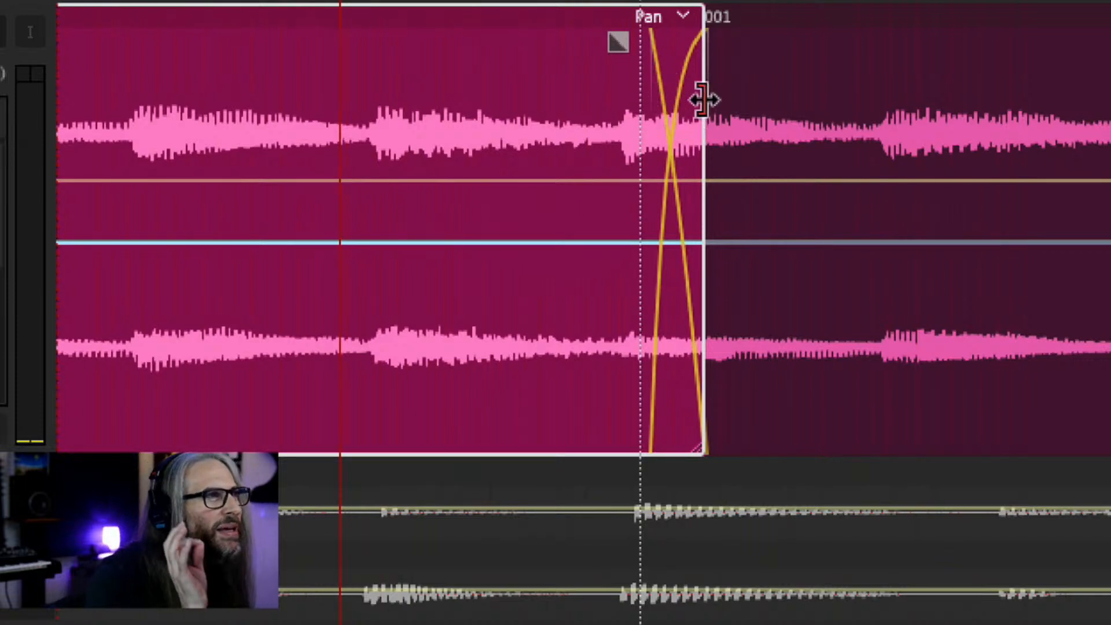
Lengthen the crossfade at the end of the Bridge 1 clip further, tweak its fade handle, and play it again.
drag(705, 100, 744, 99)
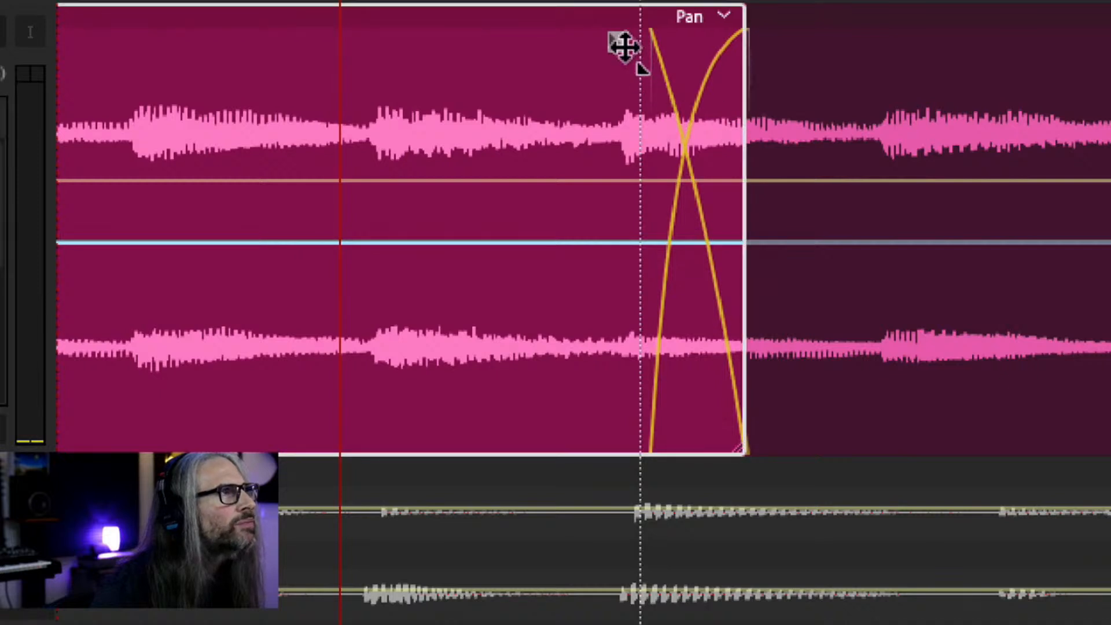
drag(627, 45, 637, 42)
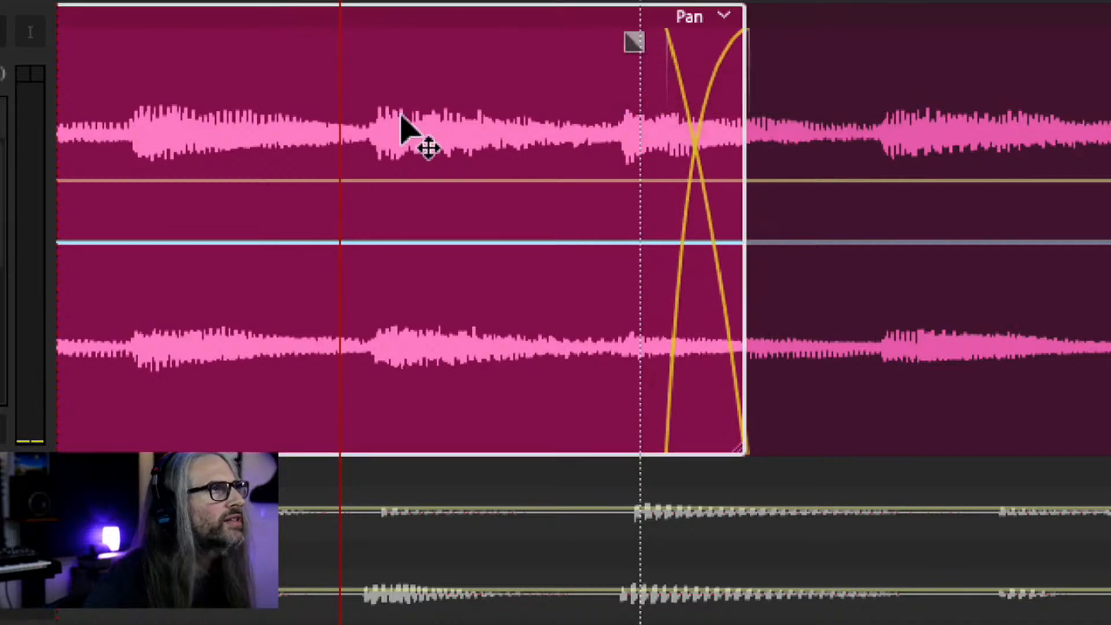
key(space)
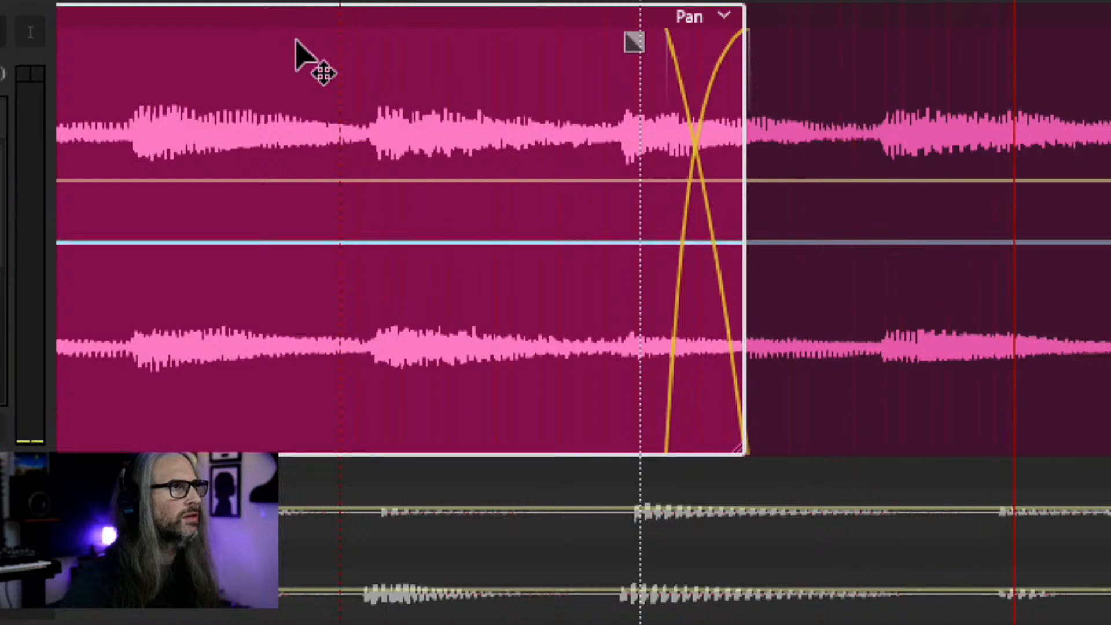
key(space)
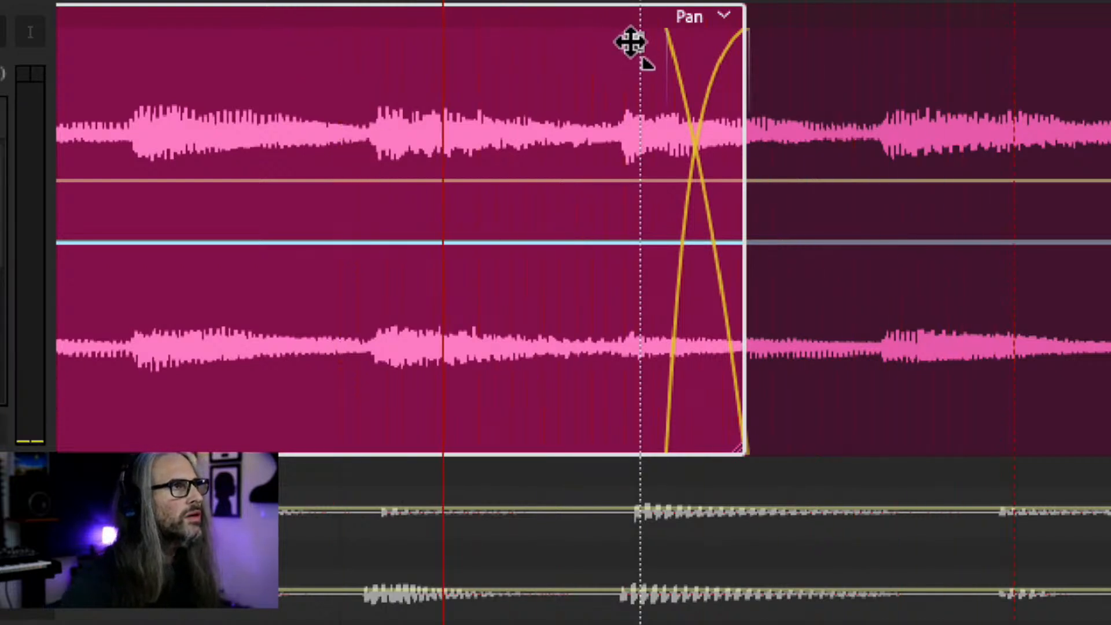
Lengthen the Bridge 1 clip's fade-out, fine-tune the fade curve, and audition the transition with shuttle playback.
drag(633, 42, 551, 41)
key(space)
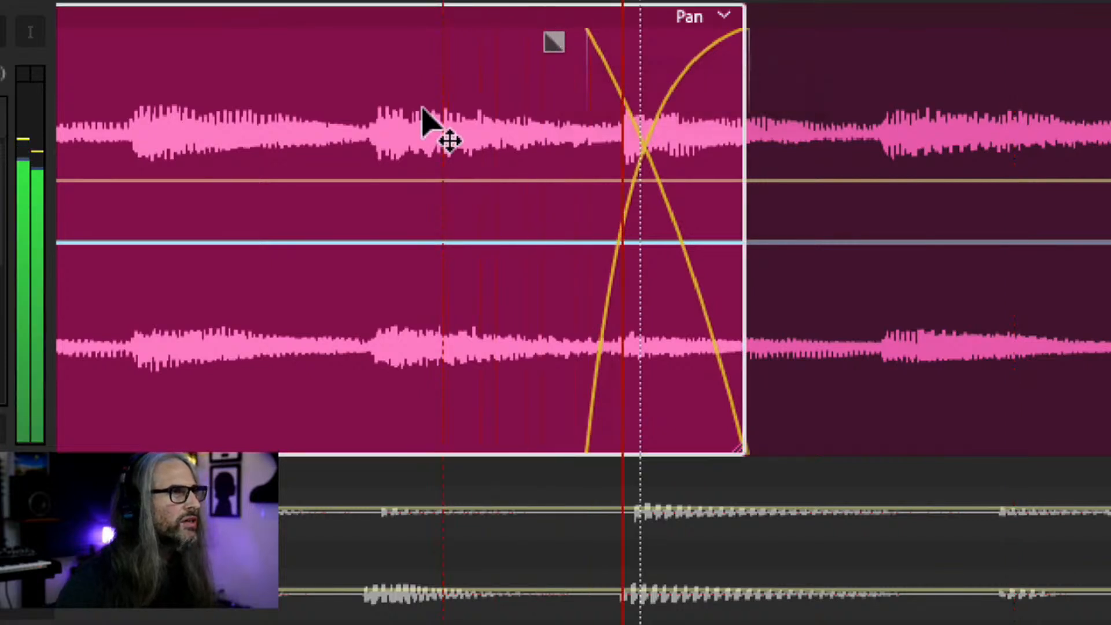
key(k)
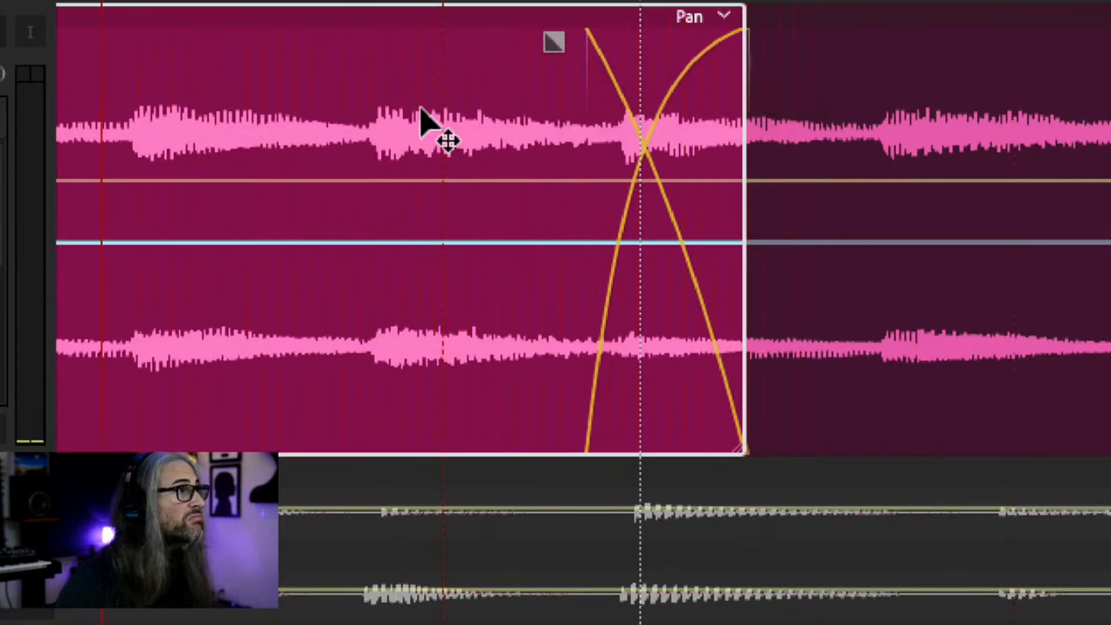
key(space)
key(j)
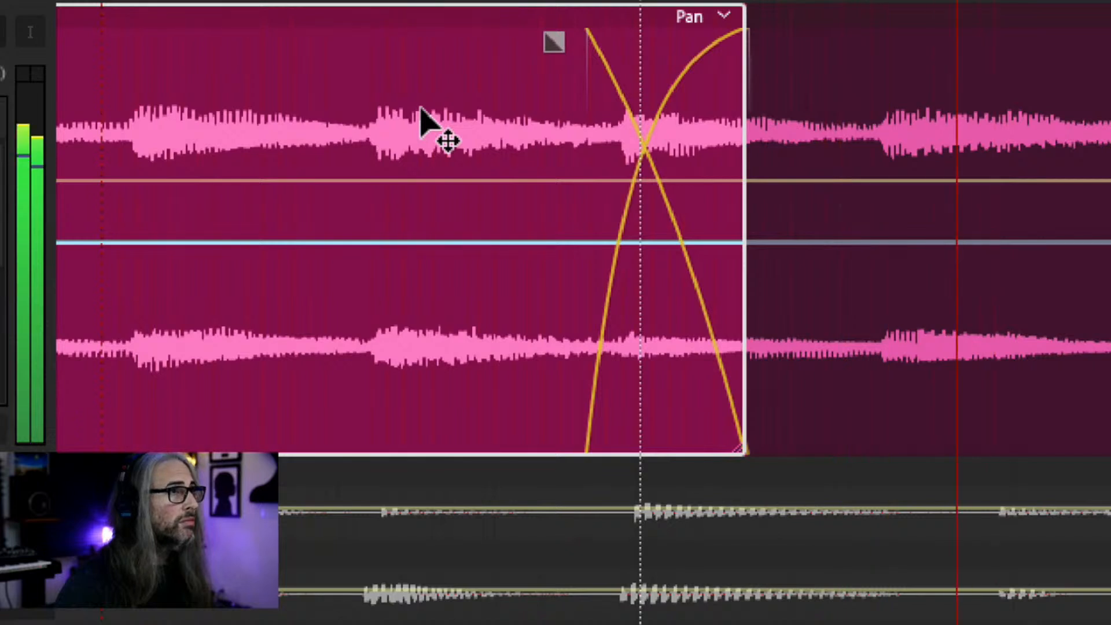
key(k)
drag(546, 44, 533, 46)
key(j)
key(k)
key(l)
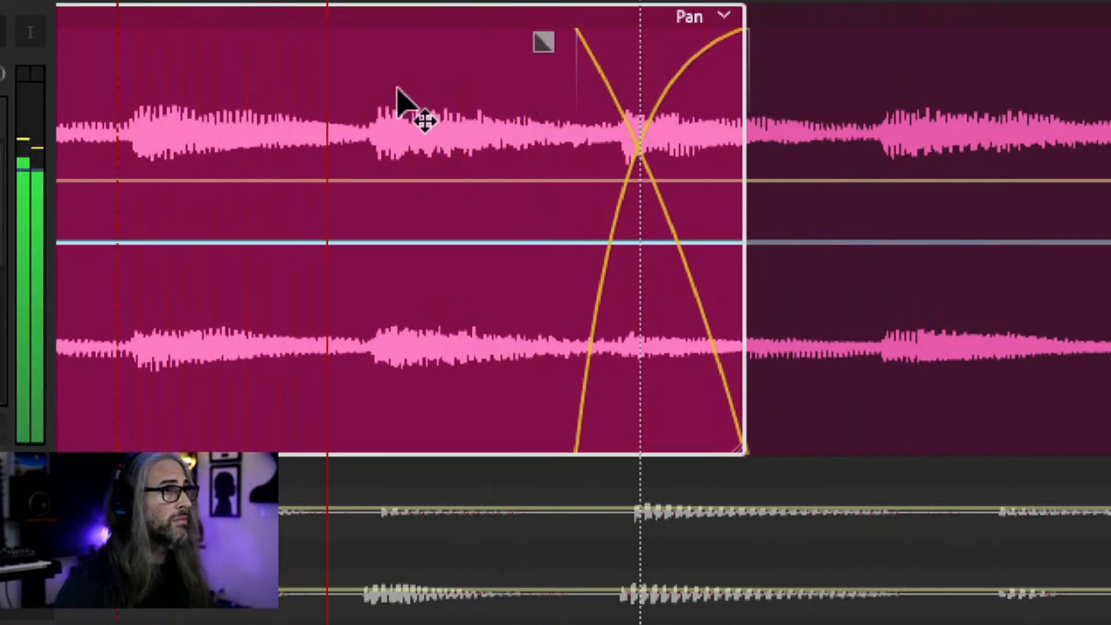
key(j)
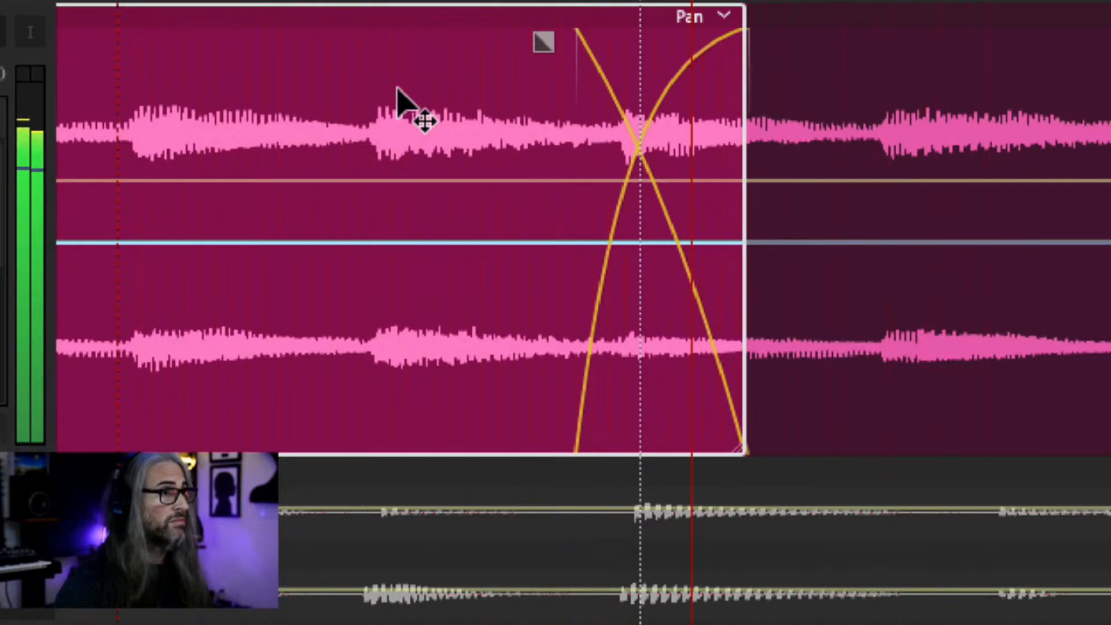
key(k)
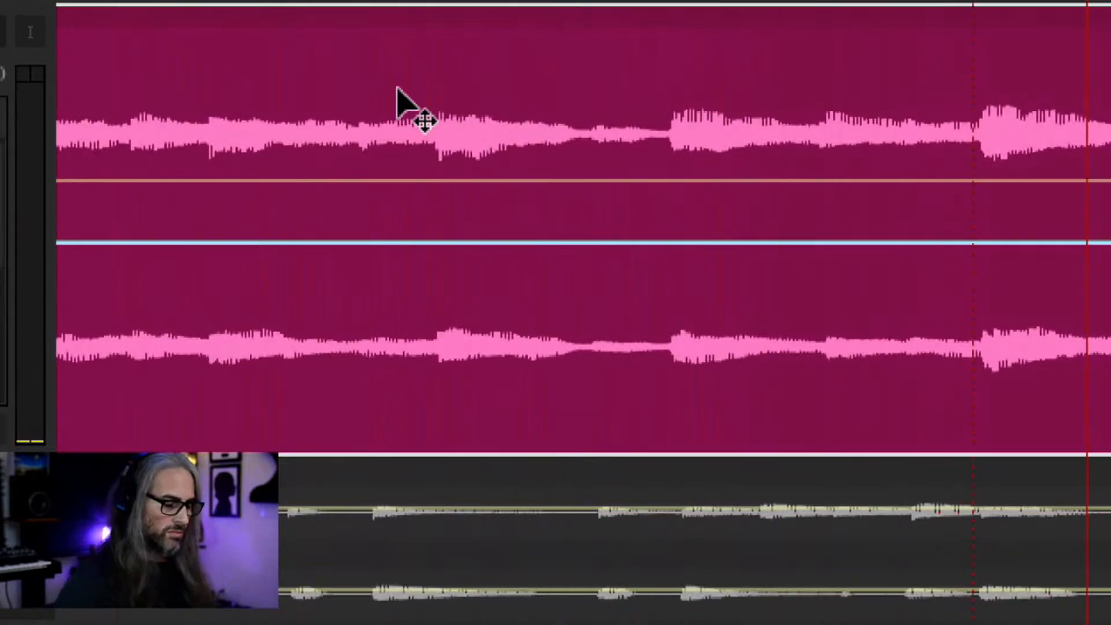
Move the playhead back before Bridge 1 and unsolo the Piano track.
click(398, 104)
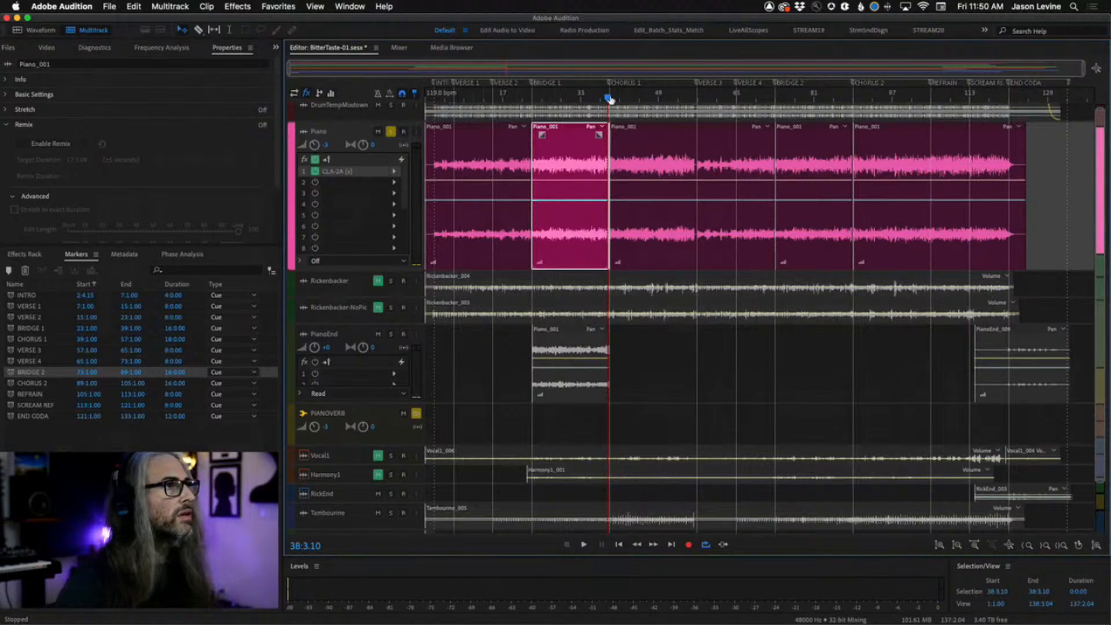
drag(610, 100, 597, 103)
click(390, 132)
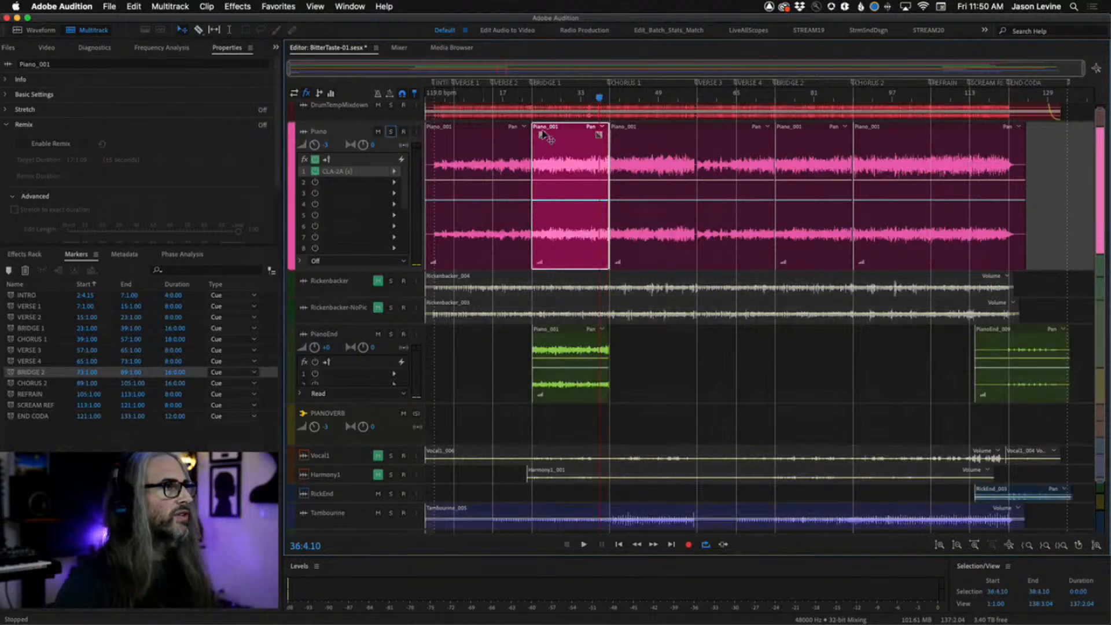
Play back the session from the end of Bridge 1 into Chorus 1 to audition the piano crossfade.
click(589, 98)
key(space)
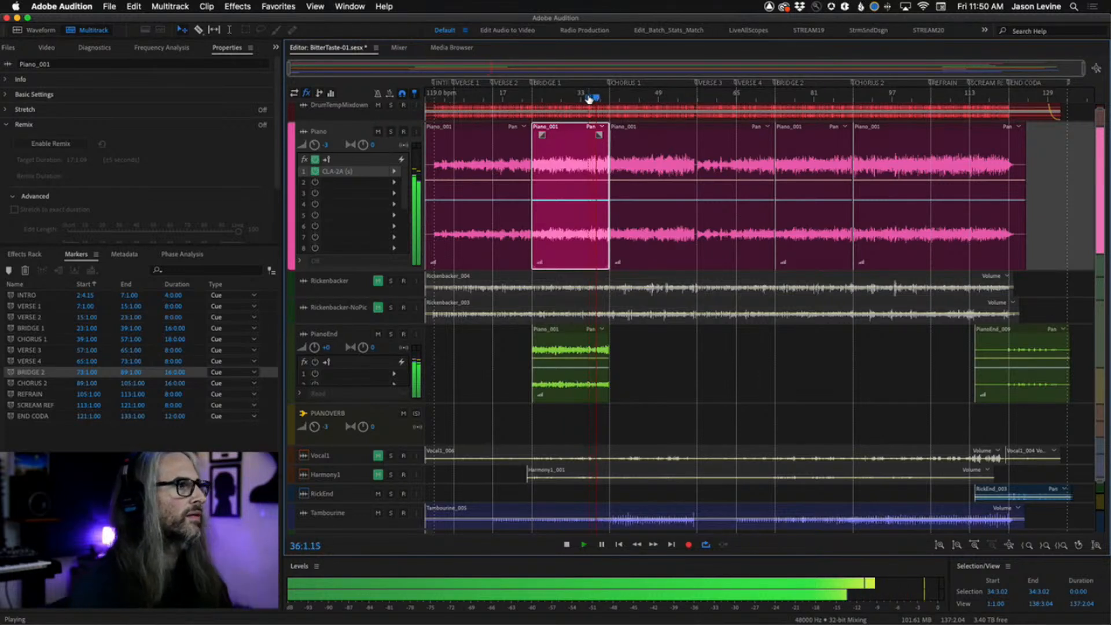
click(447, 394)
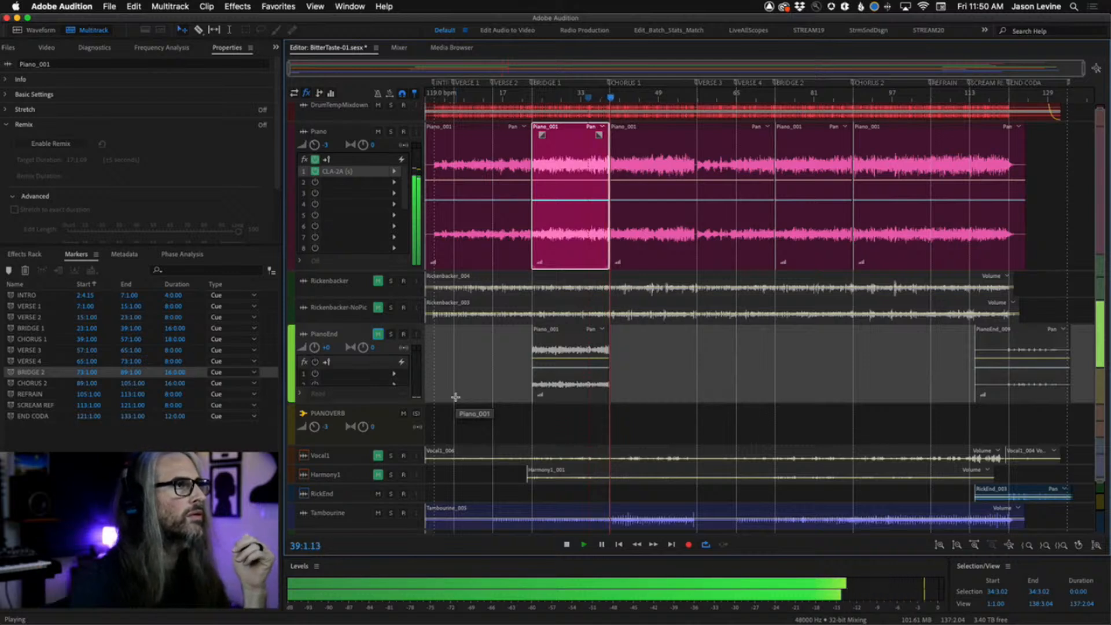
key(space)
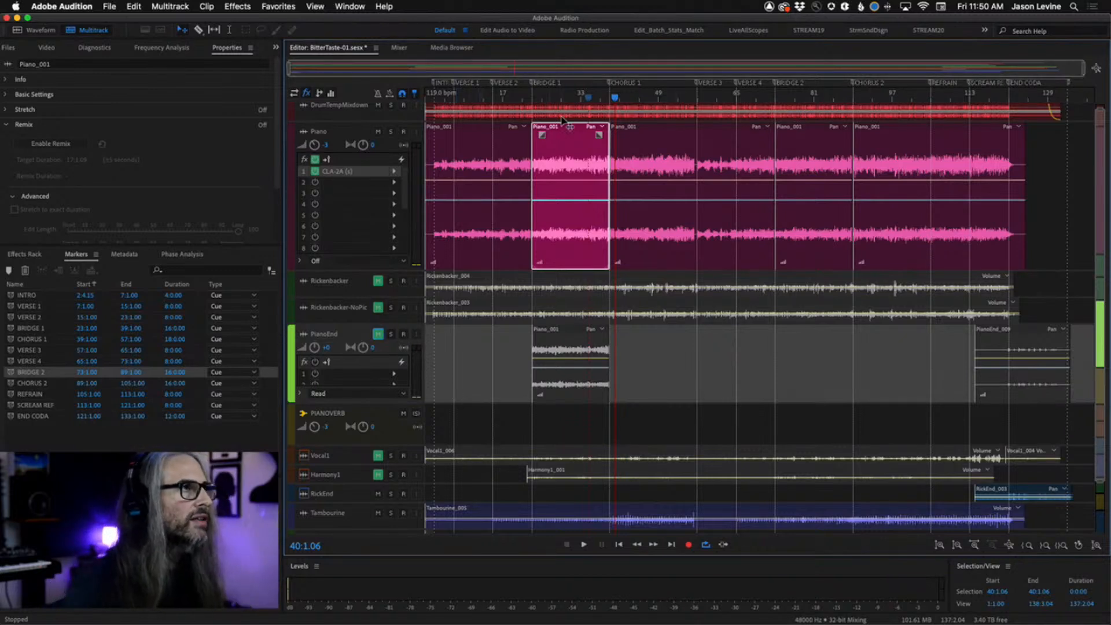
click(609, 96)
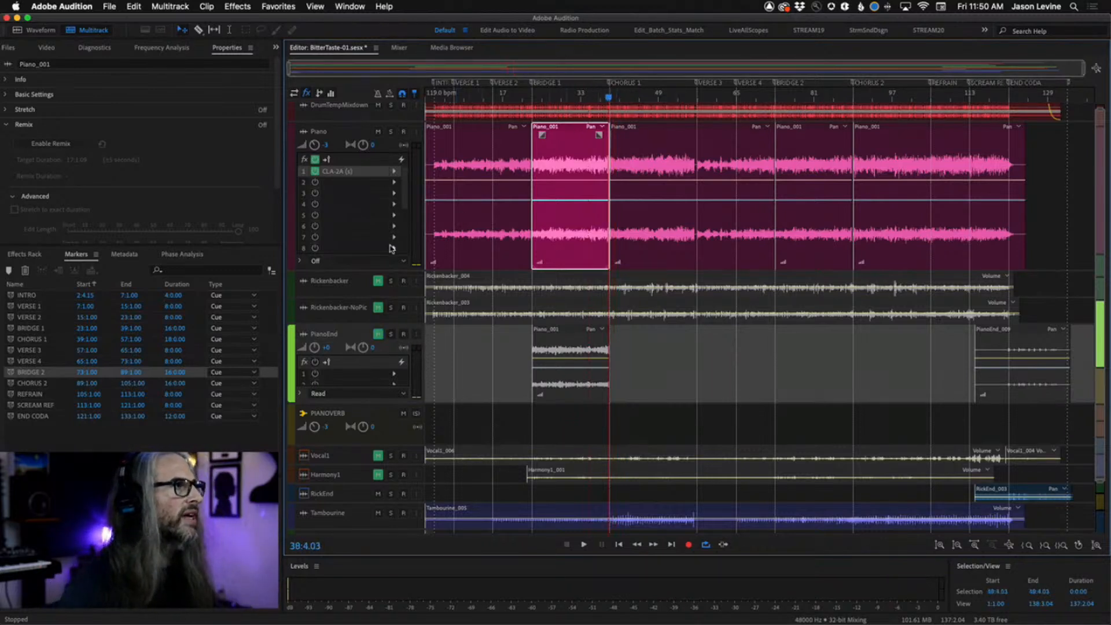
key(space)
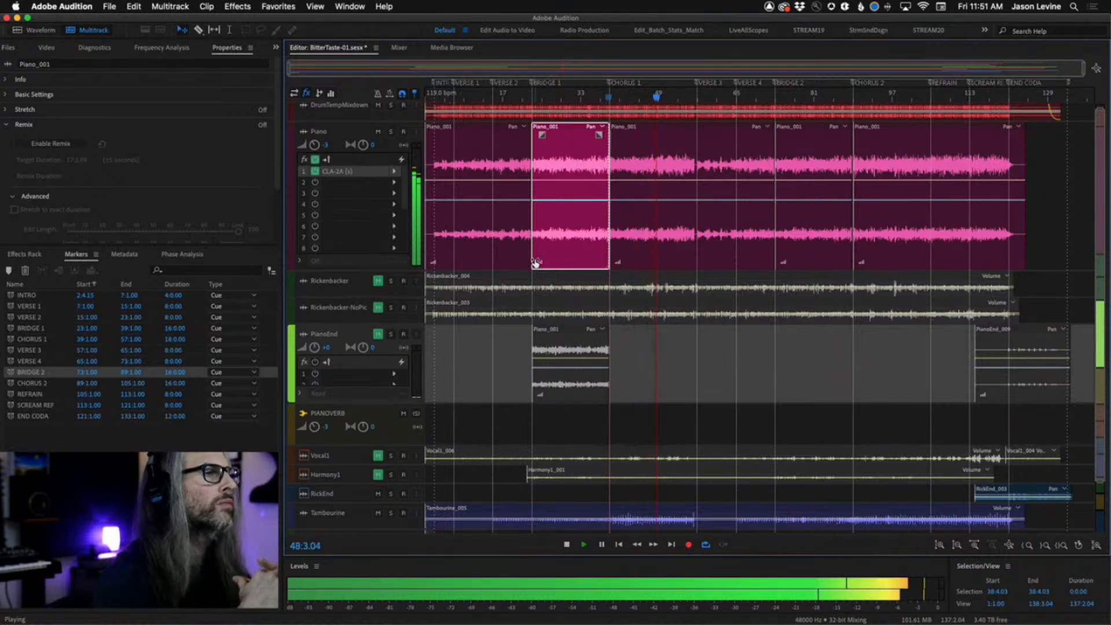
key(space)
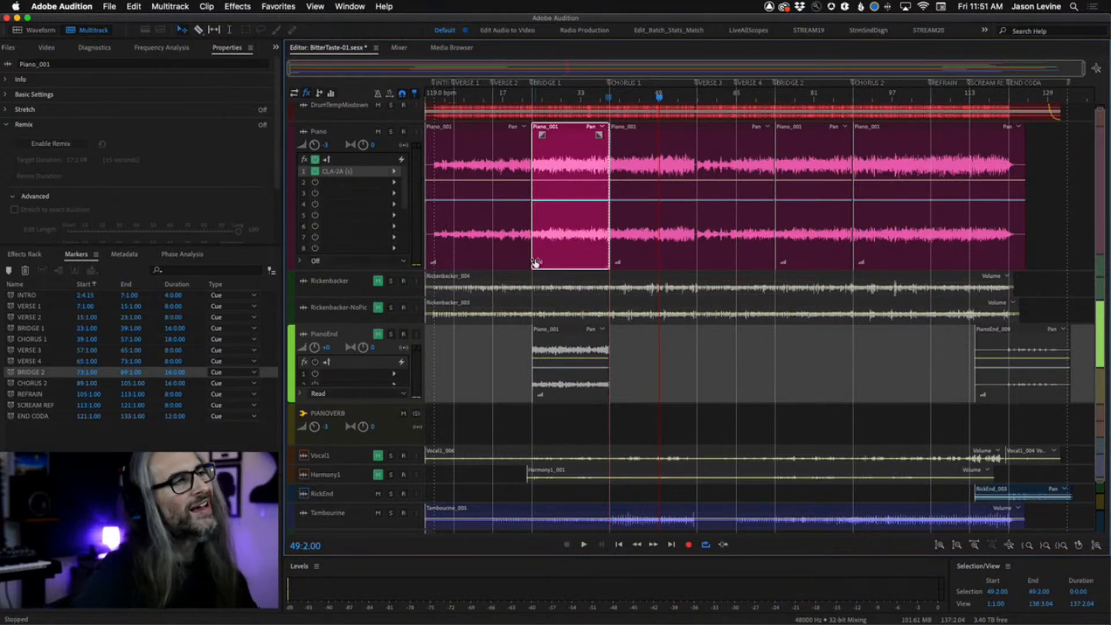
Play the session from Chorus 1 onward through the following verses and Bridge 2.
click(652, 100)
key(space)
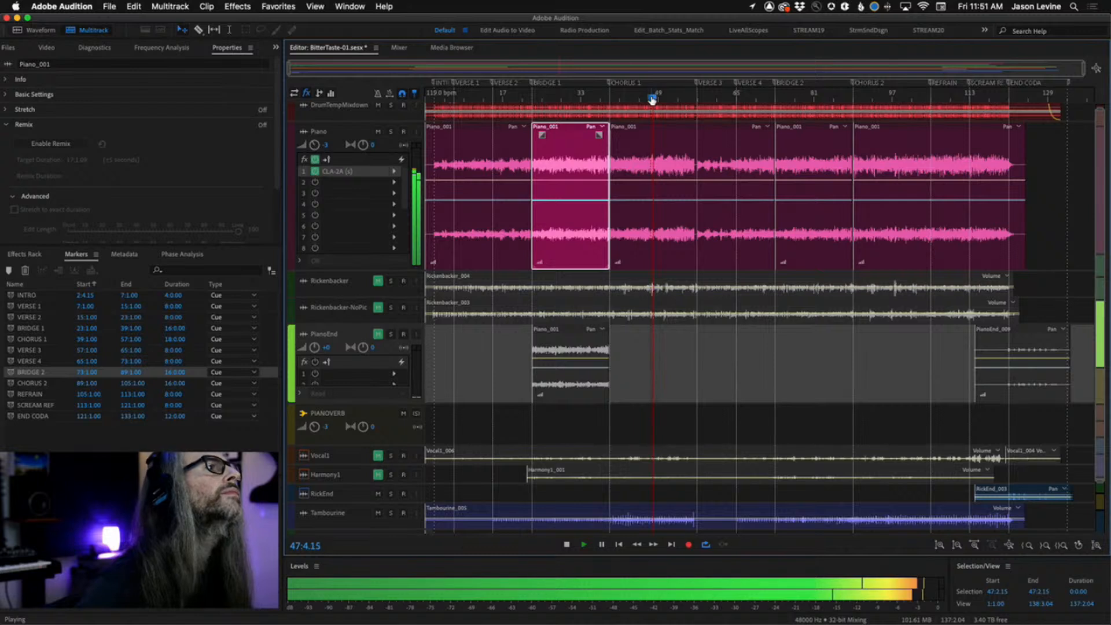
click(651, 99)
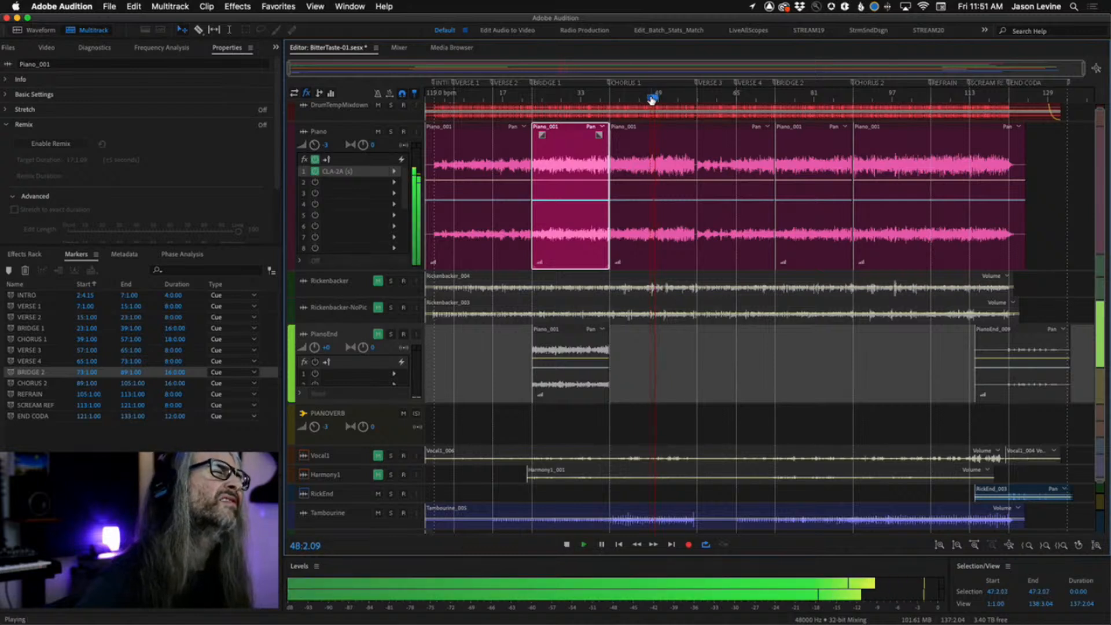
key(space)
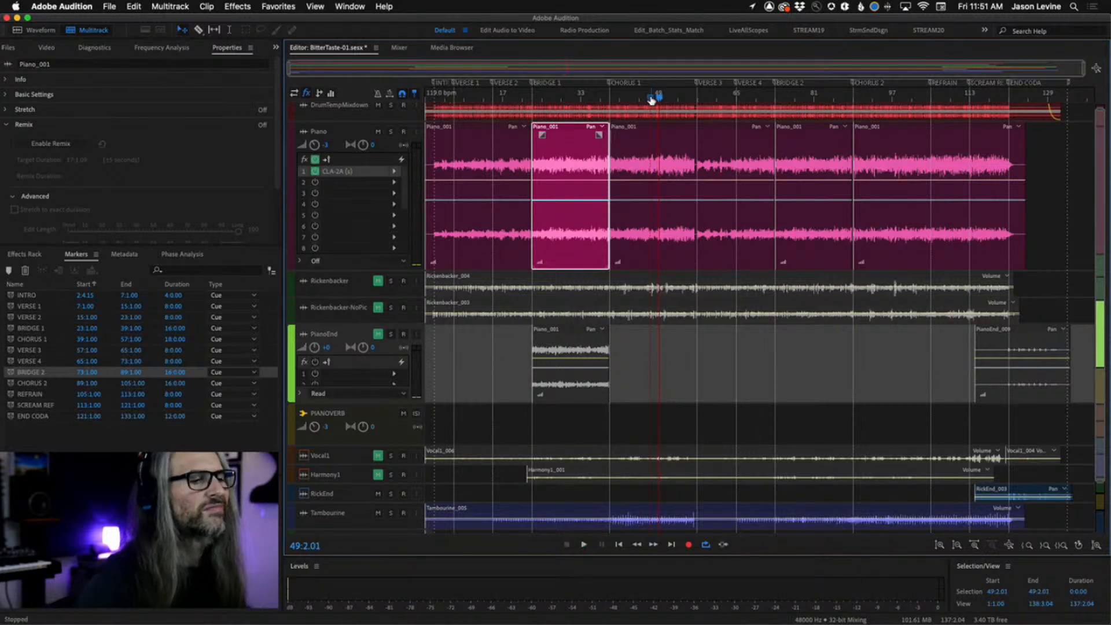
key(space)
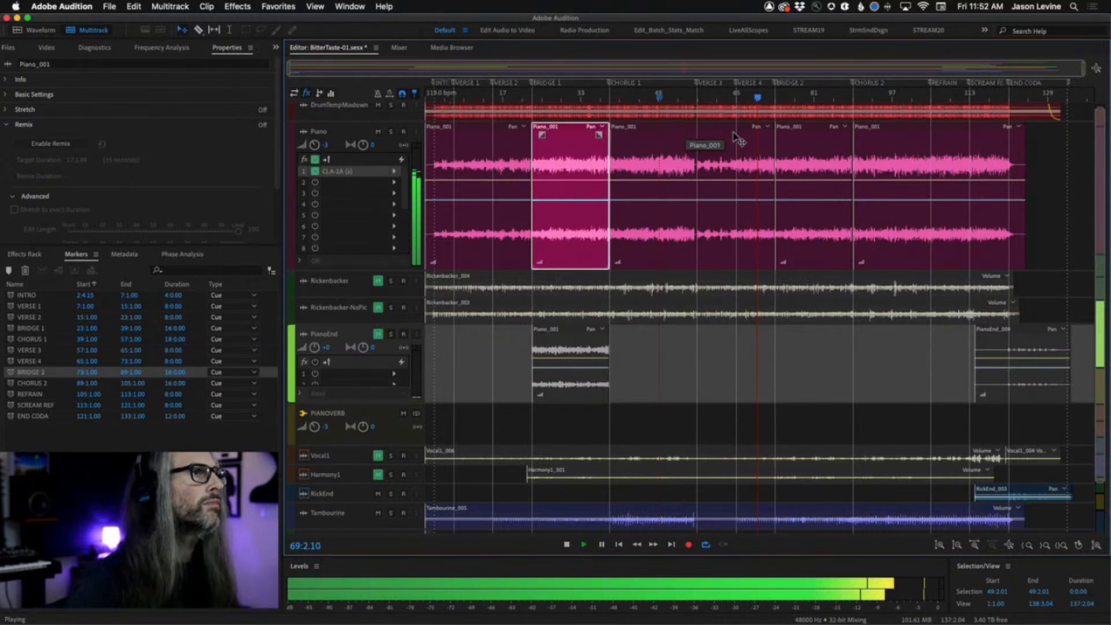
key(space)
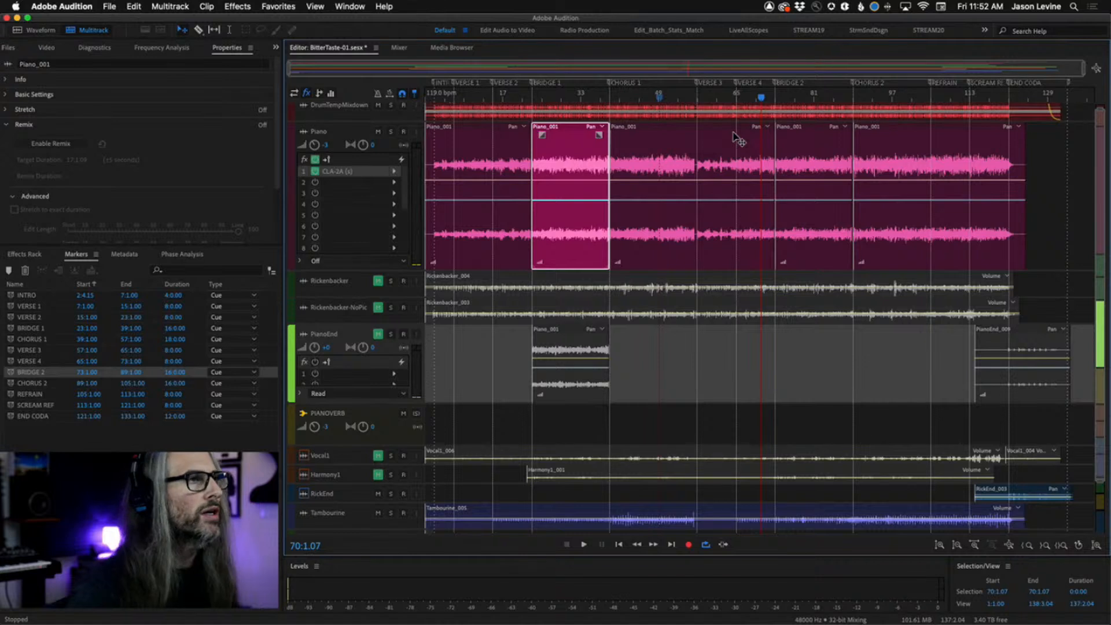
key(space)
key(space)
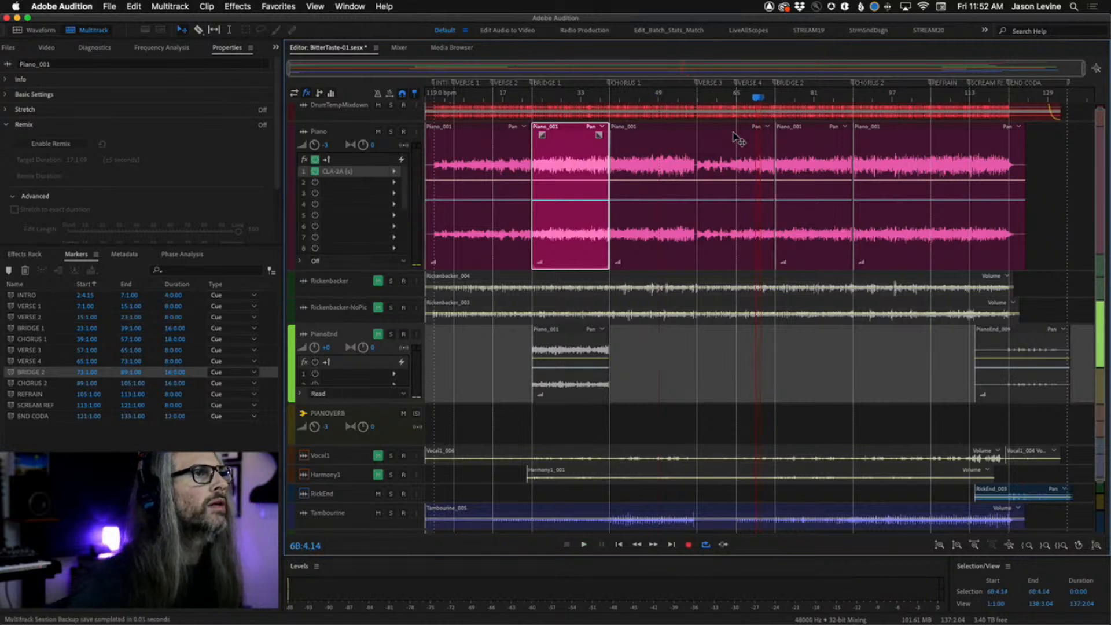
key(space)
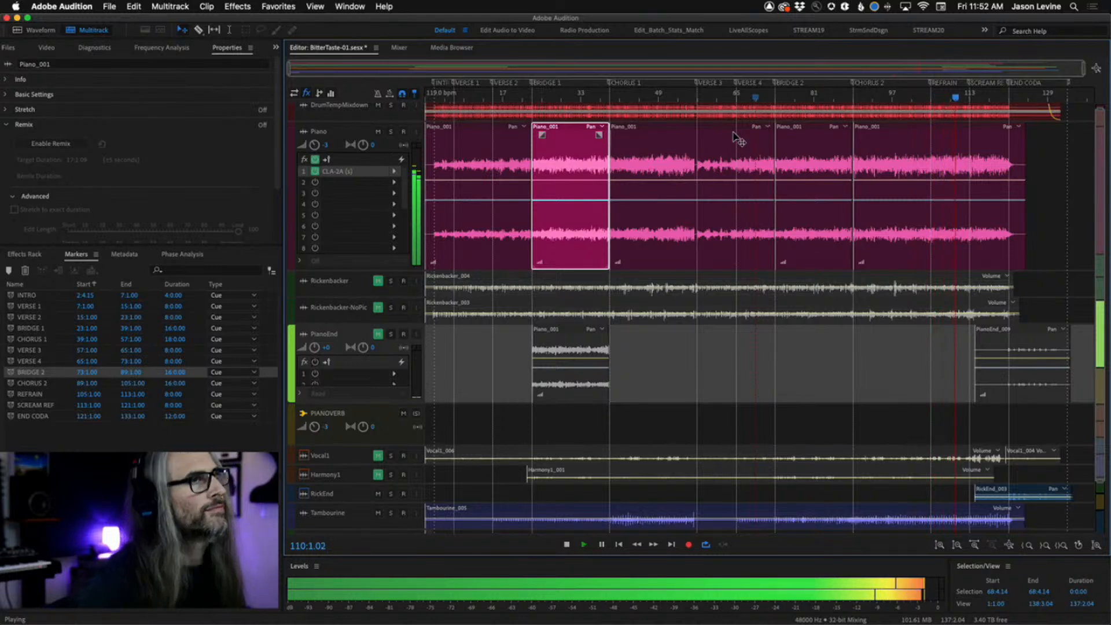
key(space)
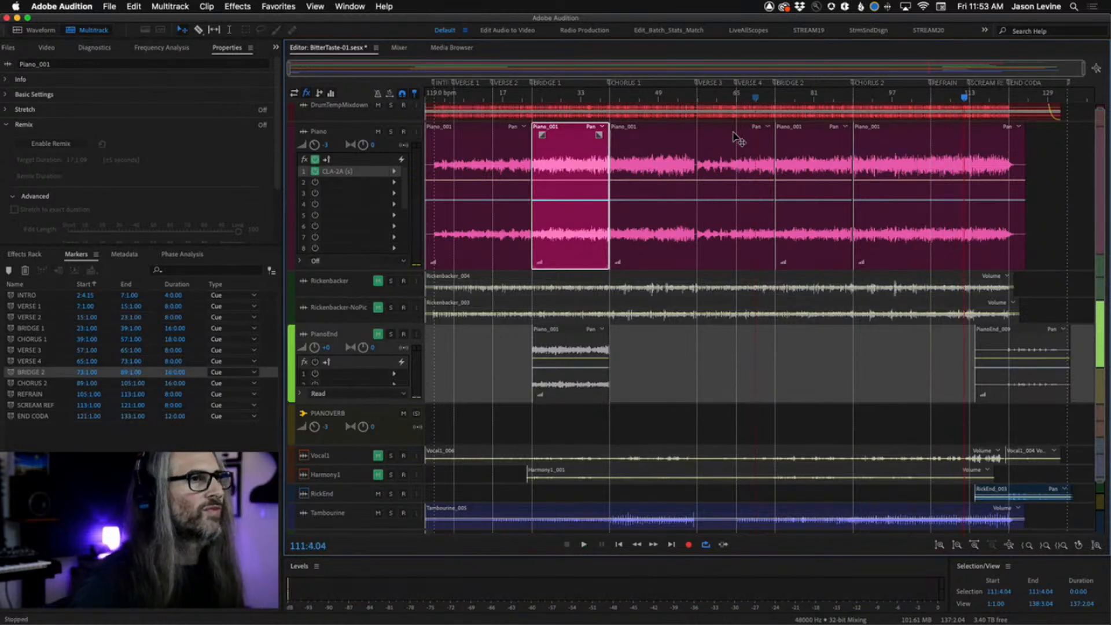
Solo the Tambourine track, listen to it, and unsolo it again.
click(391, 513)
key(space)
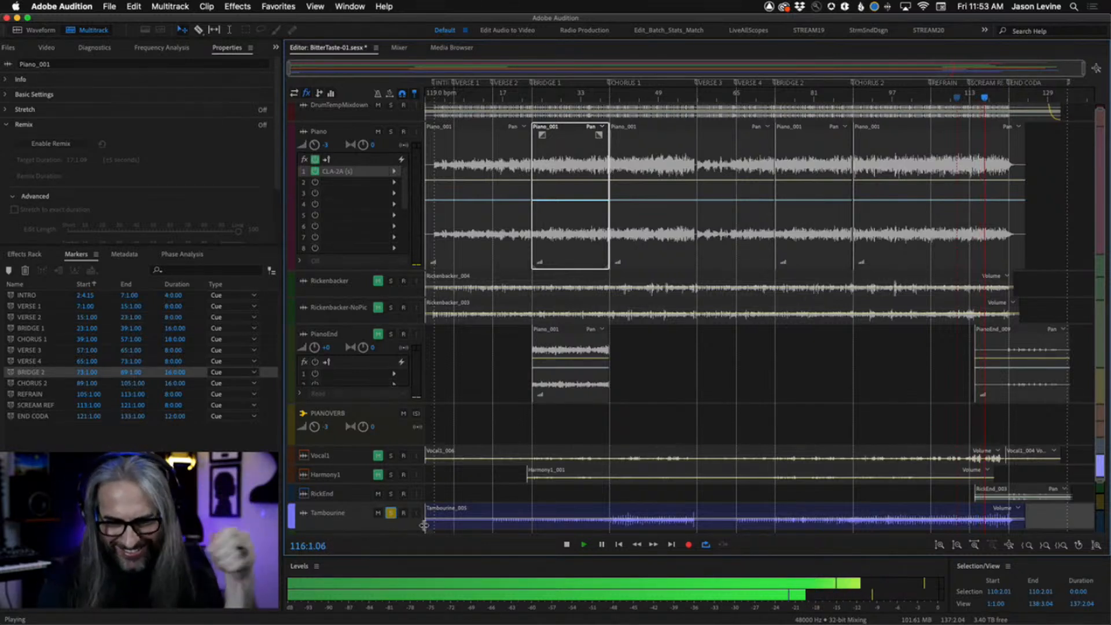
key(space)
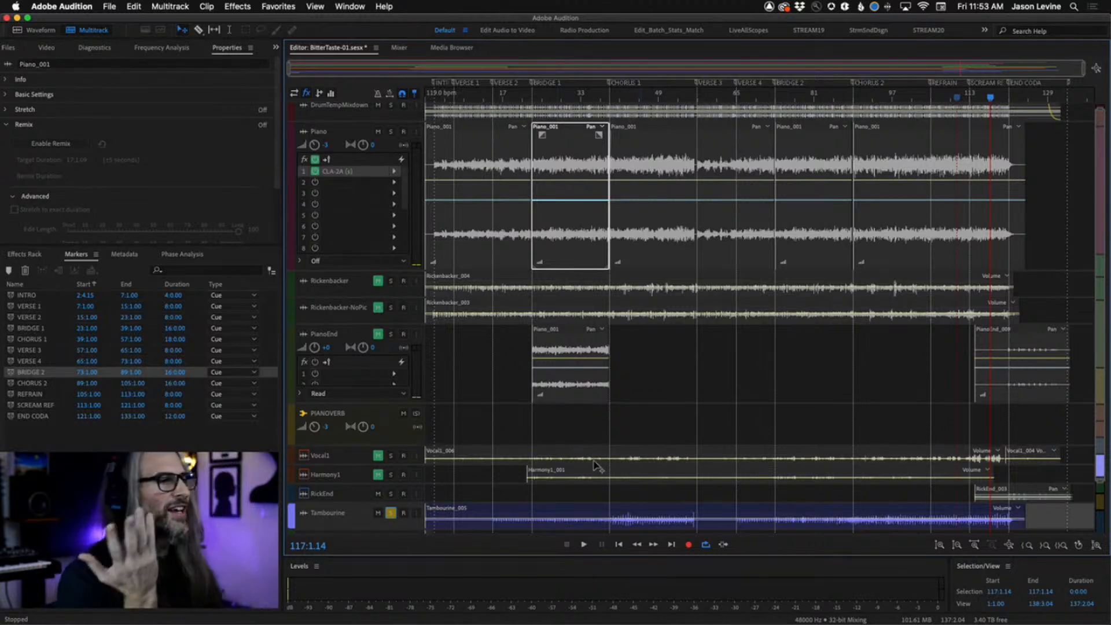
click(390, 513)
click(529, 163)
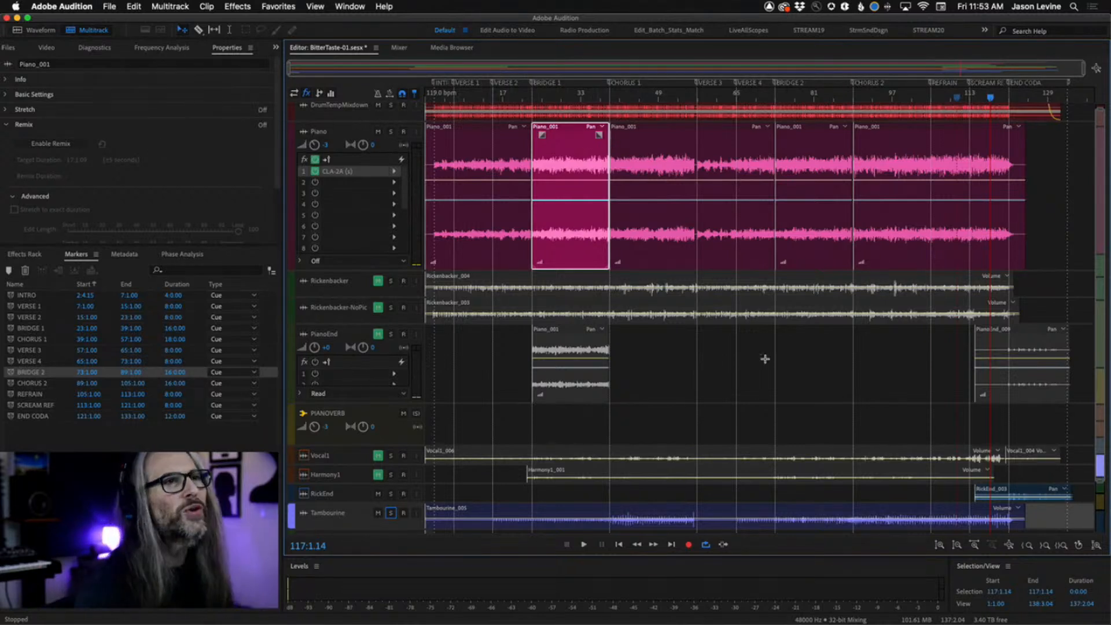
Shrink the Piano track's height and move the Piano track below the two Rickenbacker tracks.
scroll(1046, 139, up, 1)
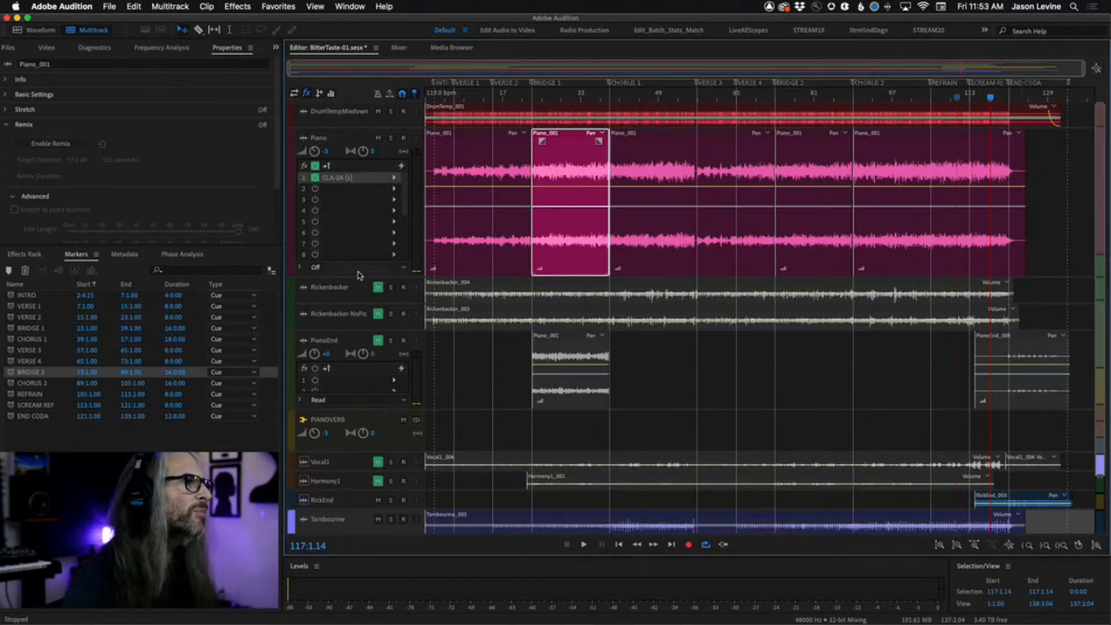
drag(363, 277, 363, 192)
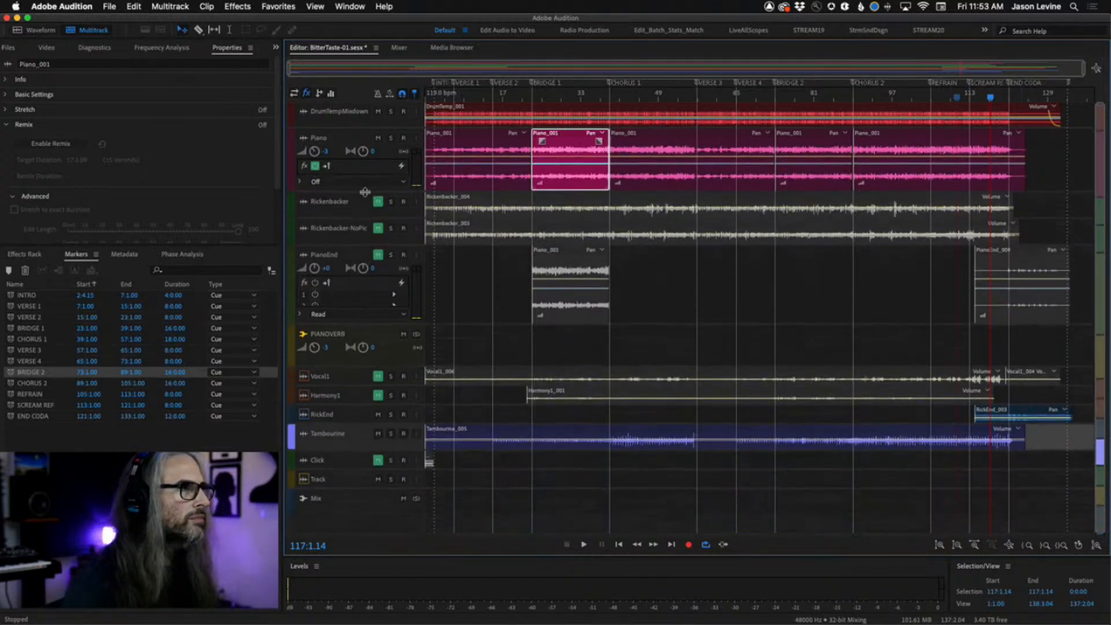
click(292, 138)
drag(297, 174, 297, 247)
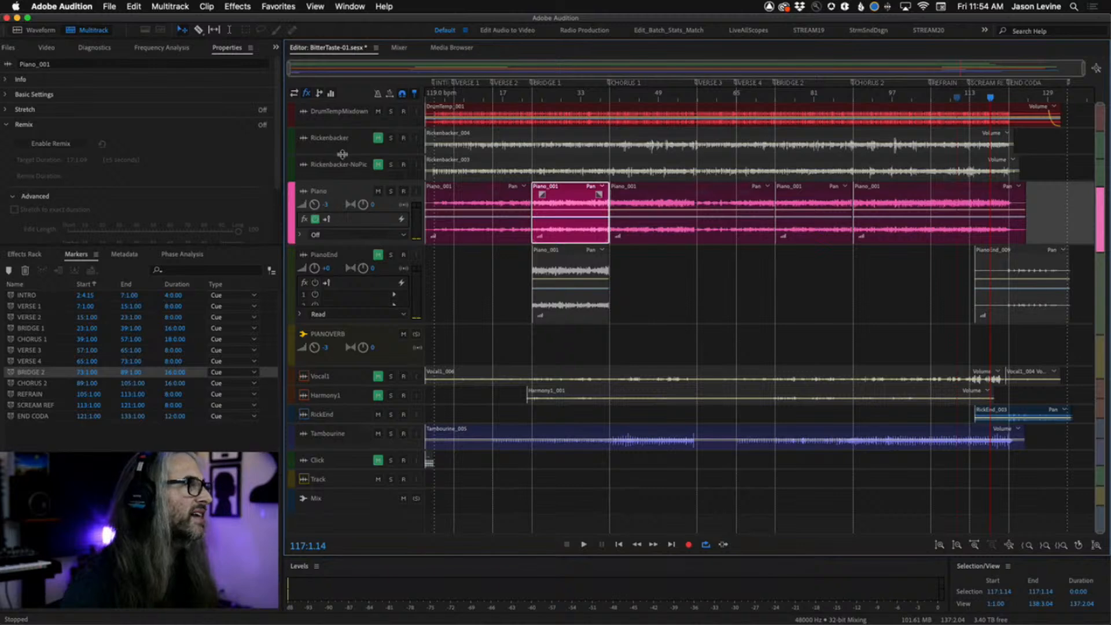
Enlarge the two Rickenbacker tracks and unmute the main Rickenbacker track.
drag(342, 154, 382, 374)
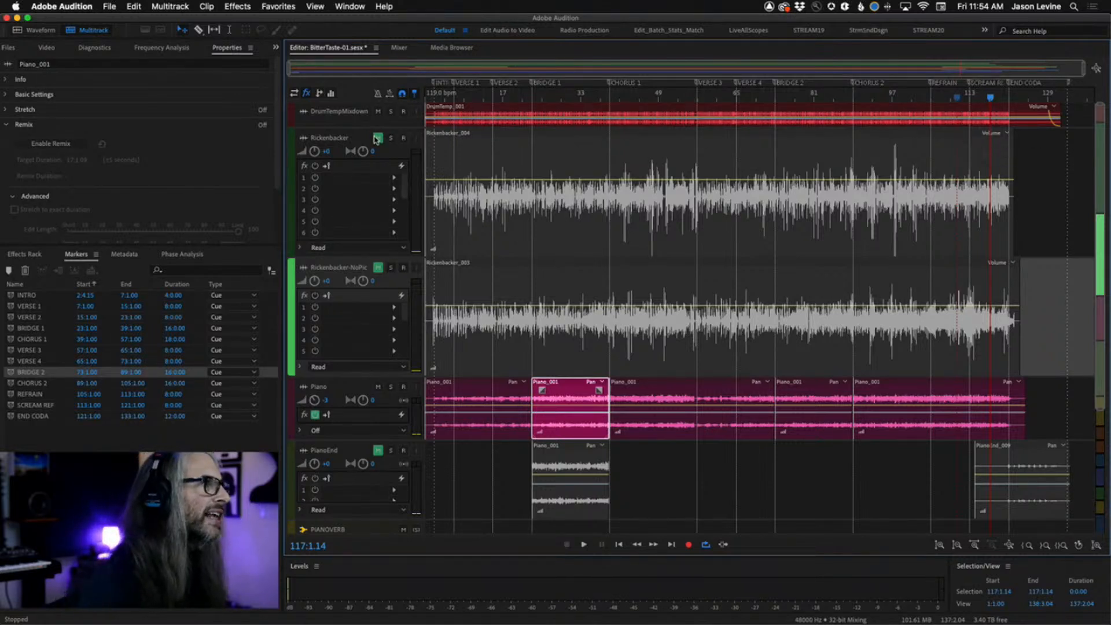
click(376, 139)
click(376, 139)
Lower the Piano track's volume to -4.5 dB.
click(432, 97)
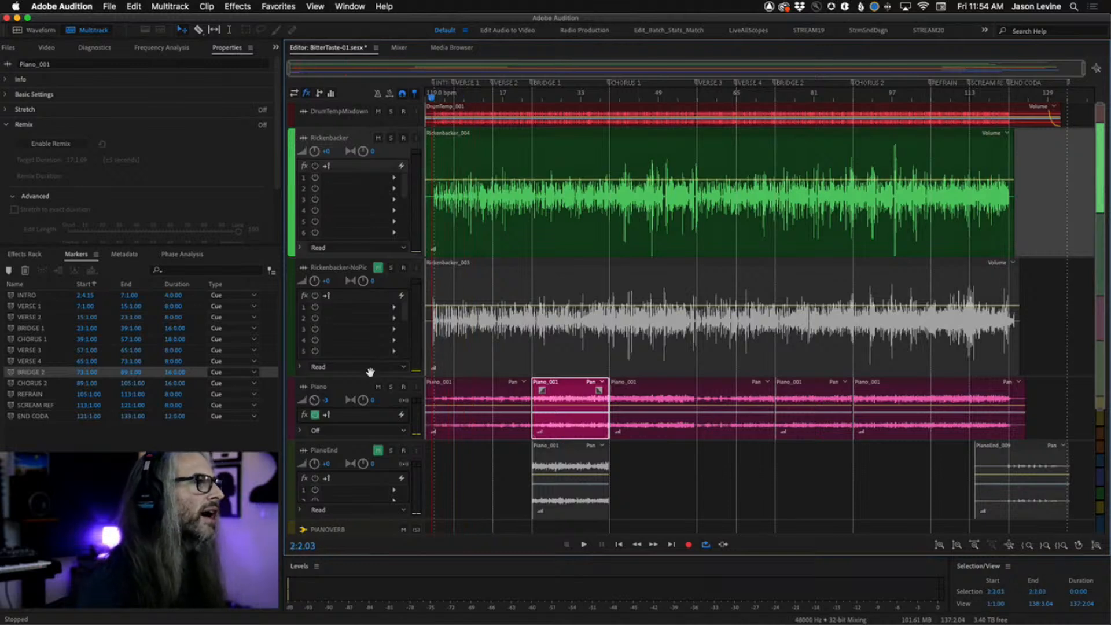
click(314, 400)
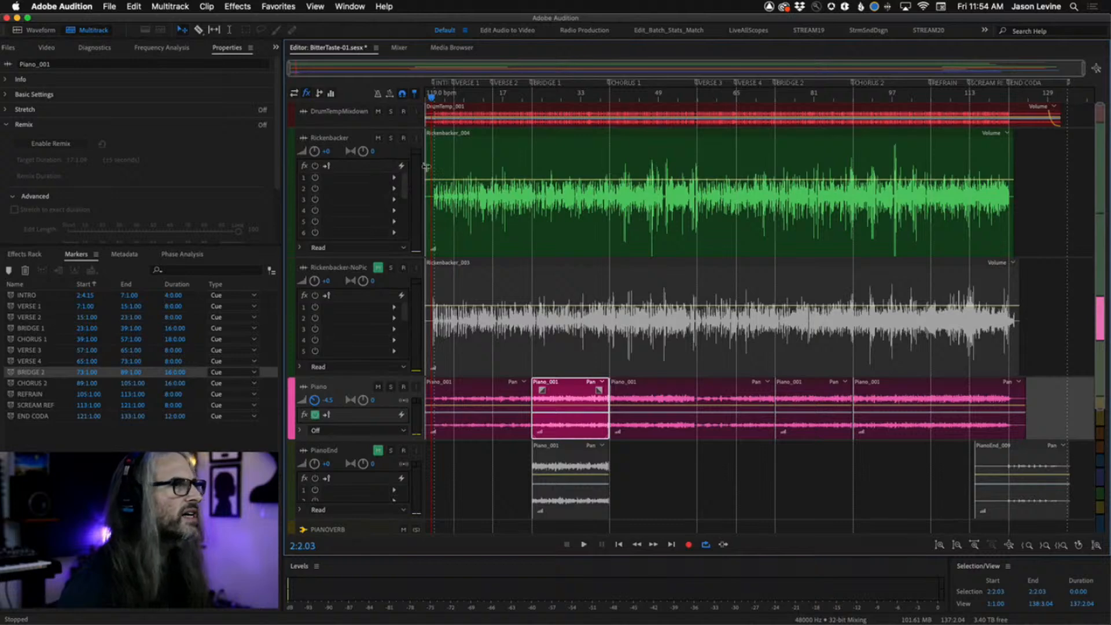
Open the Rickenbacker clip in the Waveform editor and play it from the start.
click(472, 147)
double_click(471, 144)
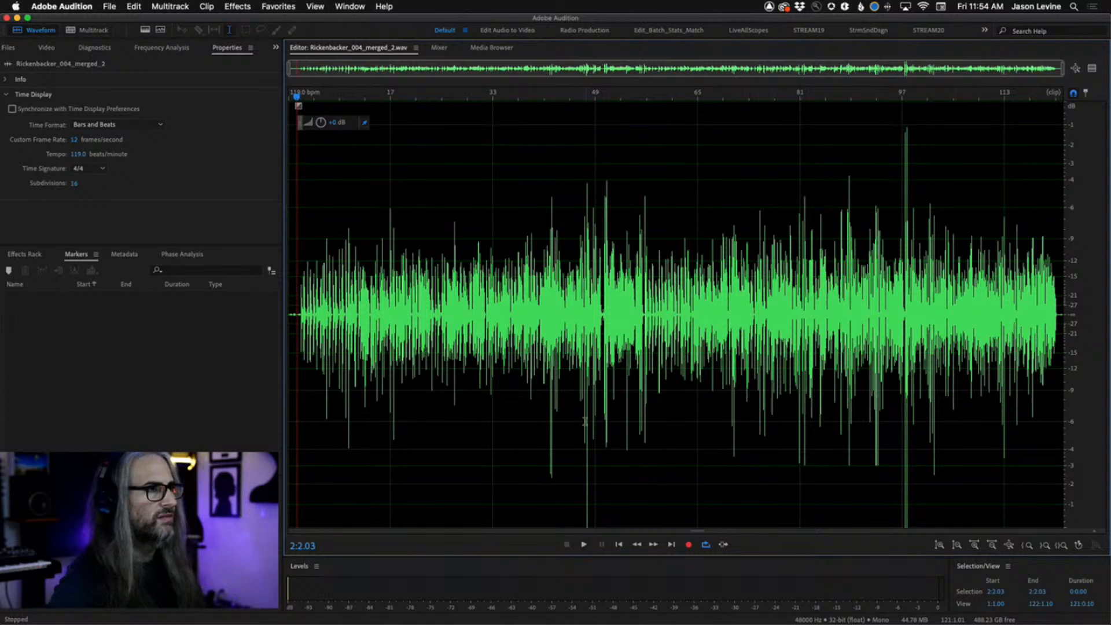
scroll(589, 432, up, 8)
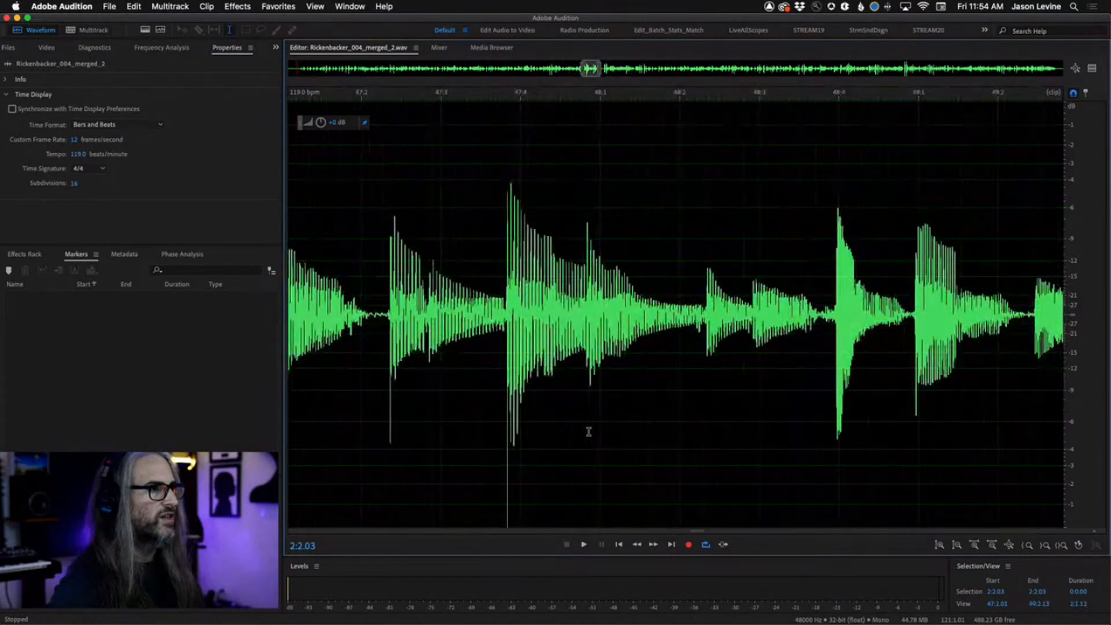
scroll(588, 432, down, 8)
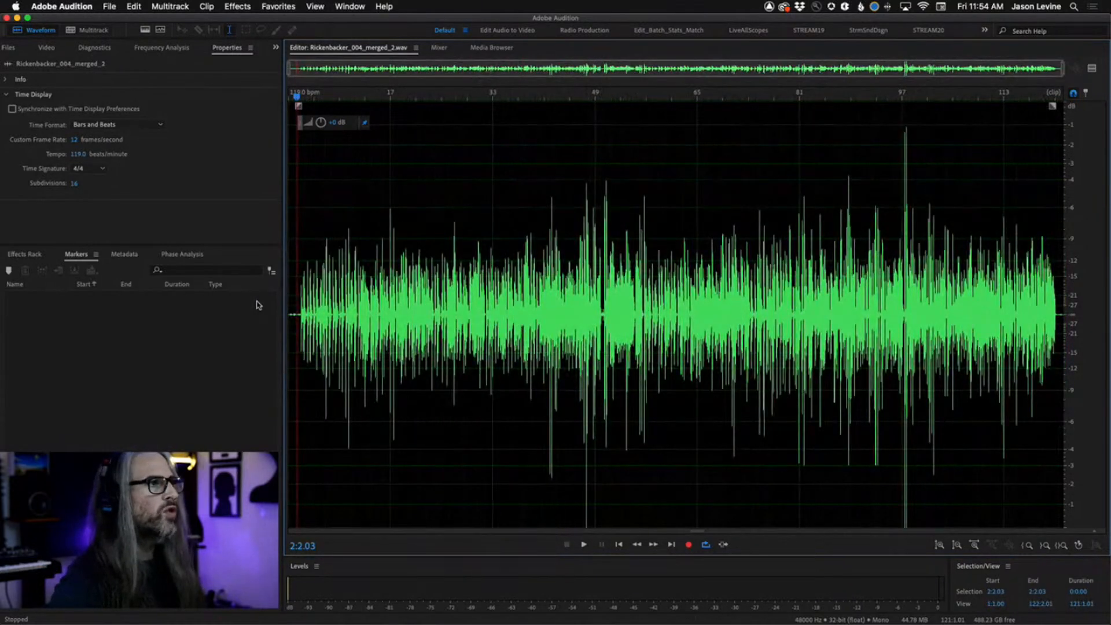
drag(337, 315, 1107, 354)
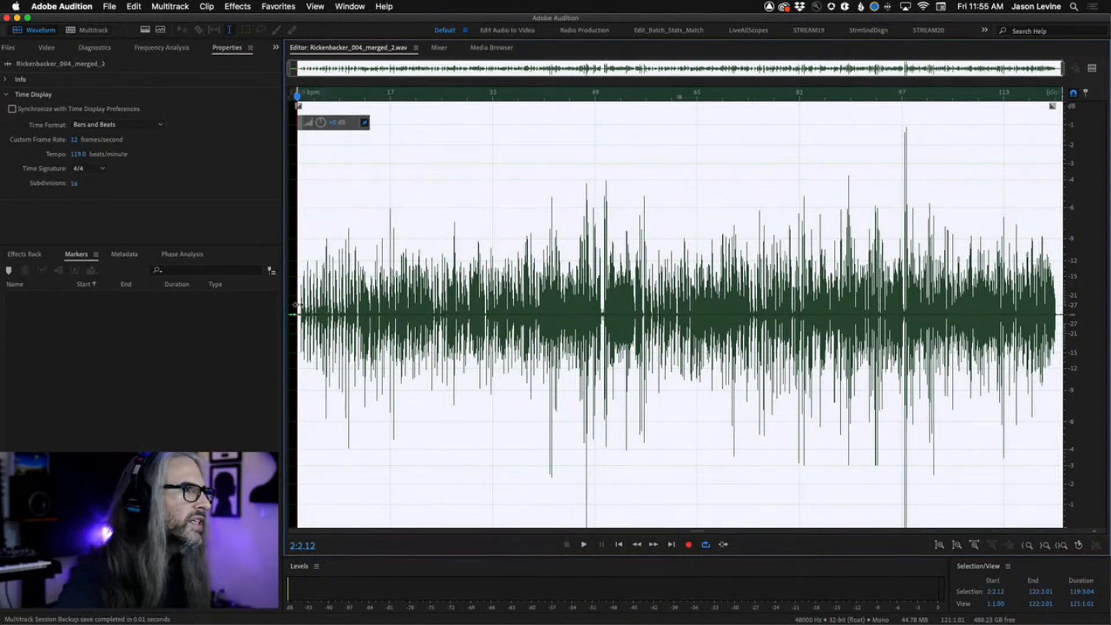
click(297, 304)
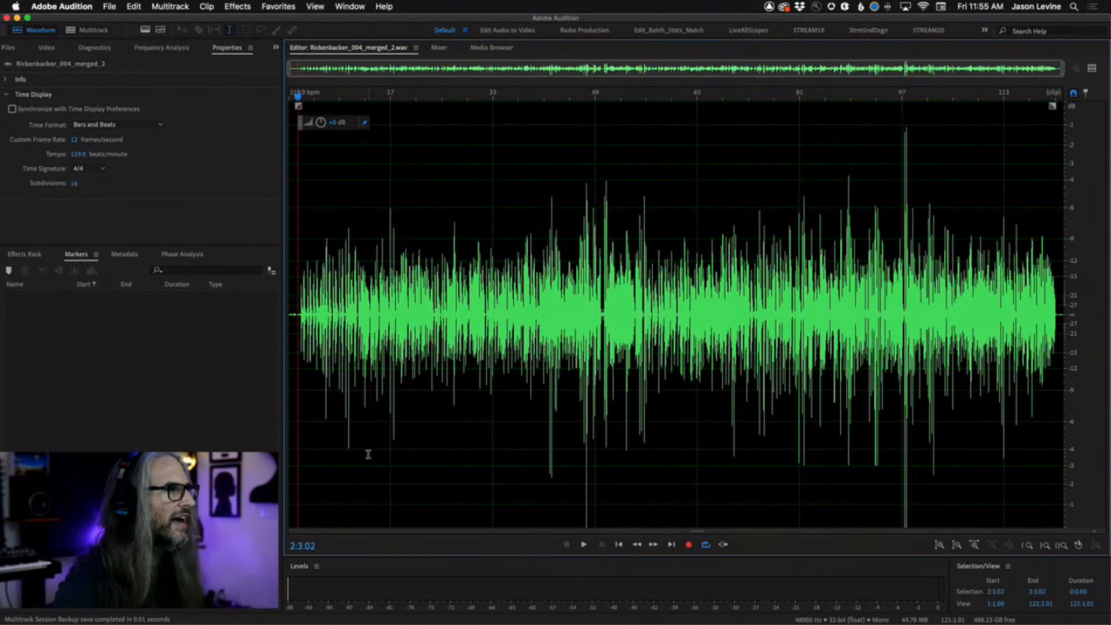
key(space)
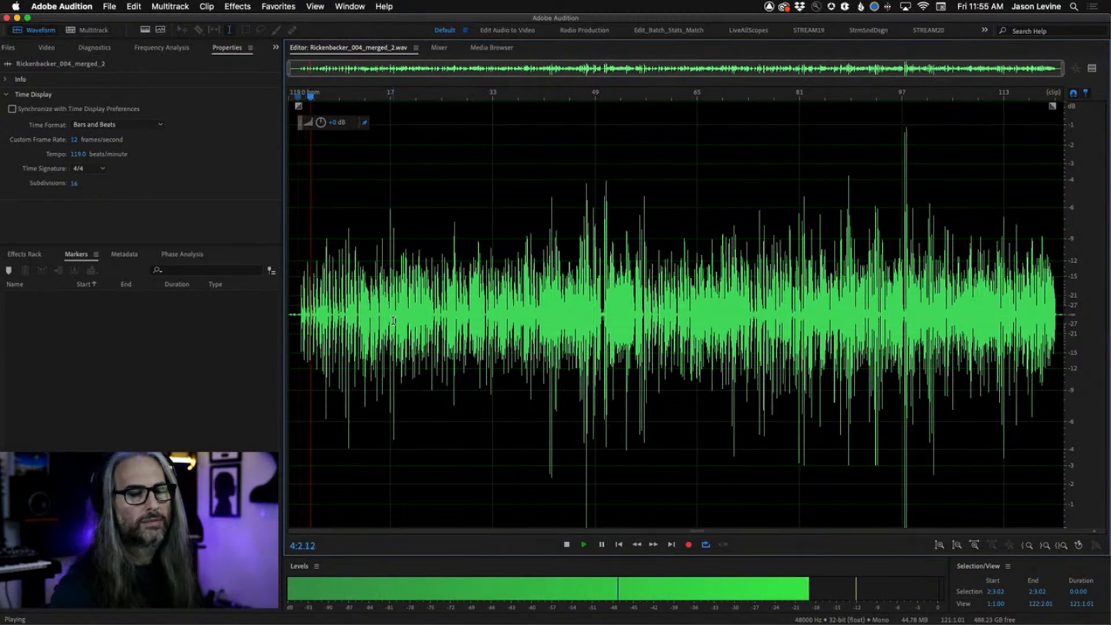
key(space)
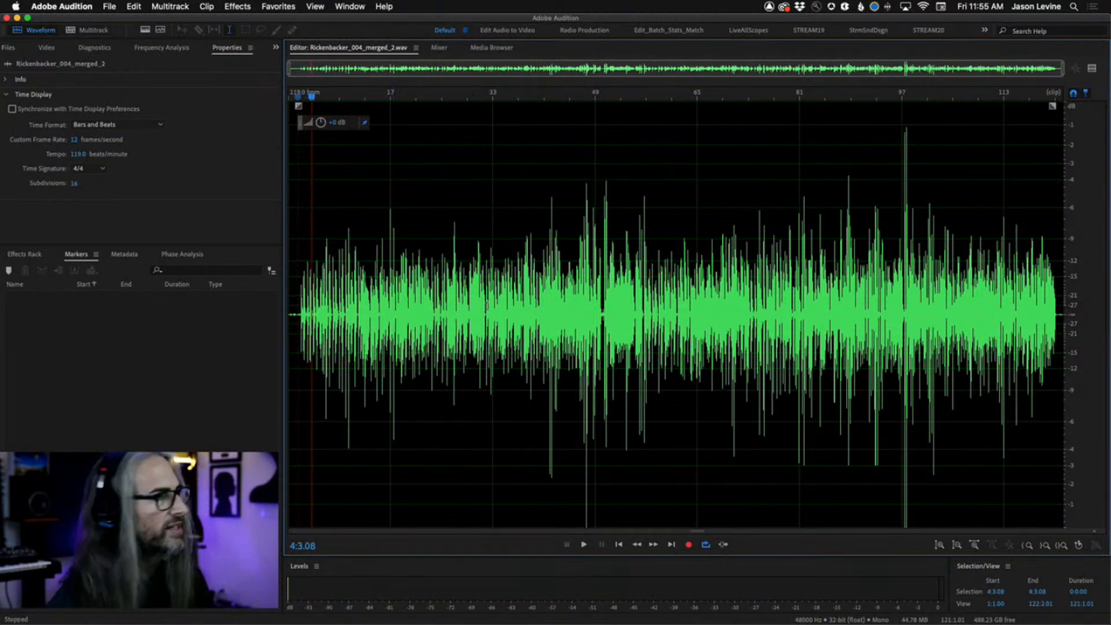
Zoom into the Rickenbacker waveform around bars 47–48 and replay that passage several times.
scroll(584, 386, up, 4)
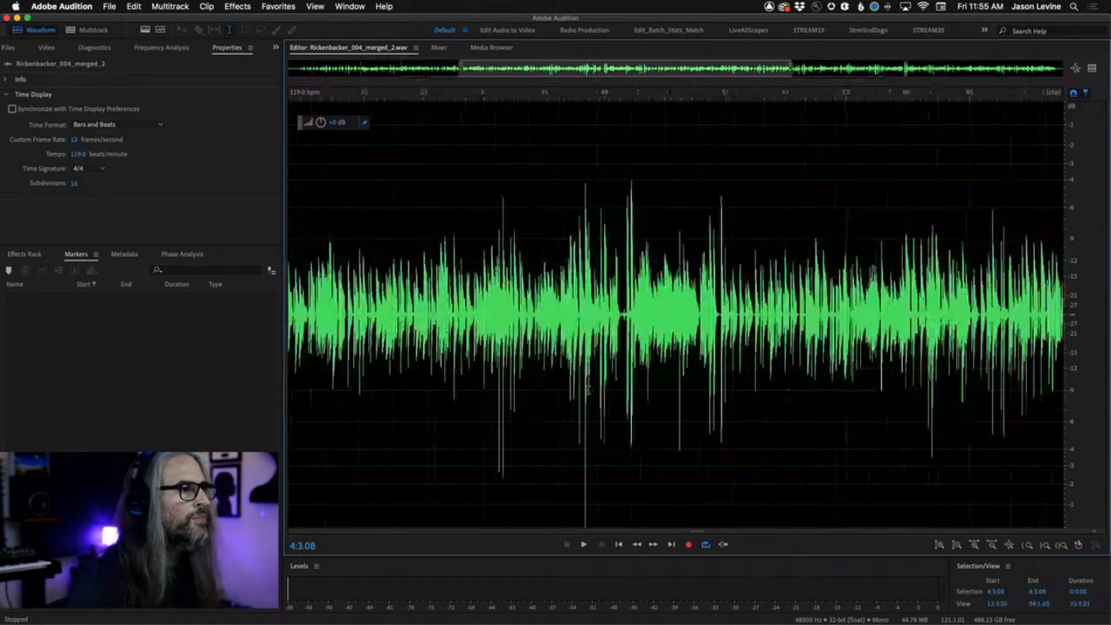
click(566, 341)
key(space)
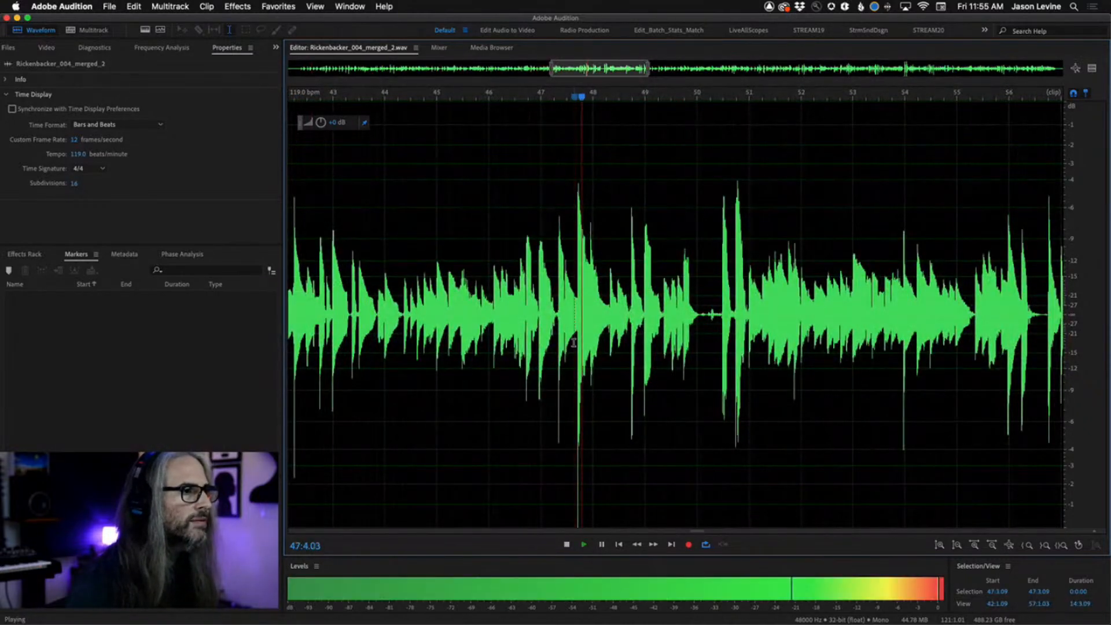
key(space)
click(567, 341)
key(space)
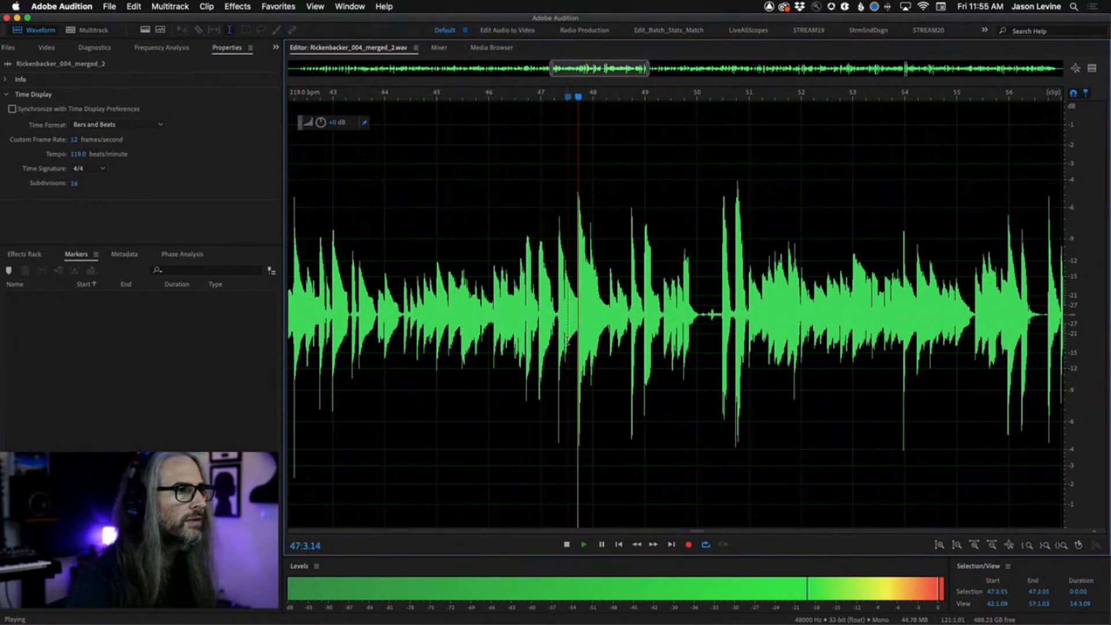
key(space)
key(space)
key(space)
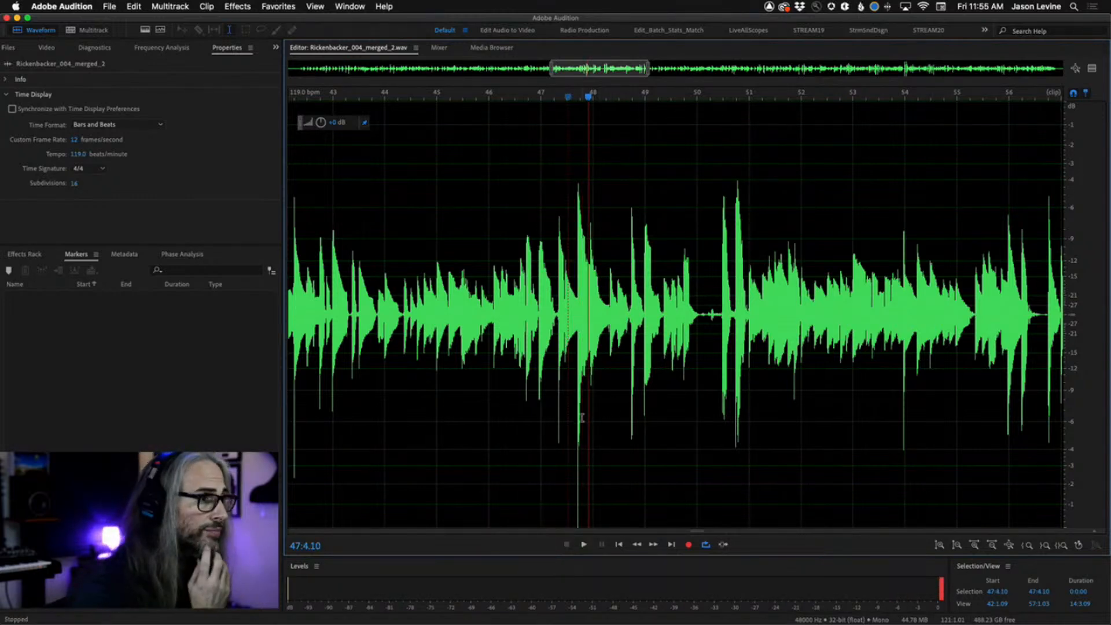
scroll(581, 417, up, 10)
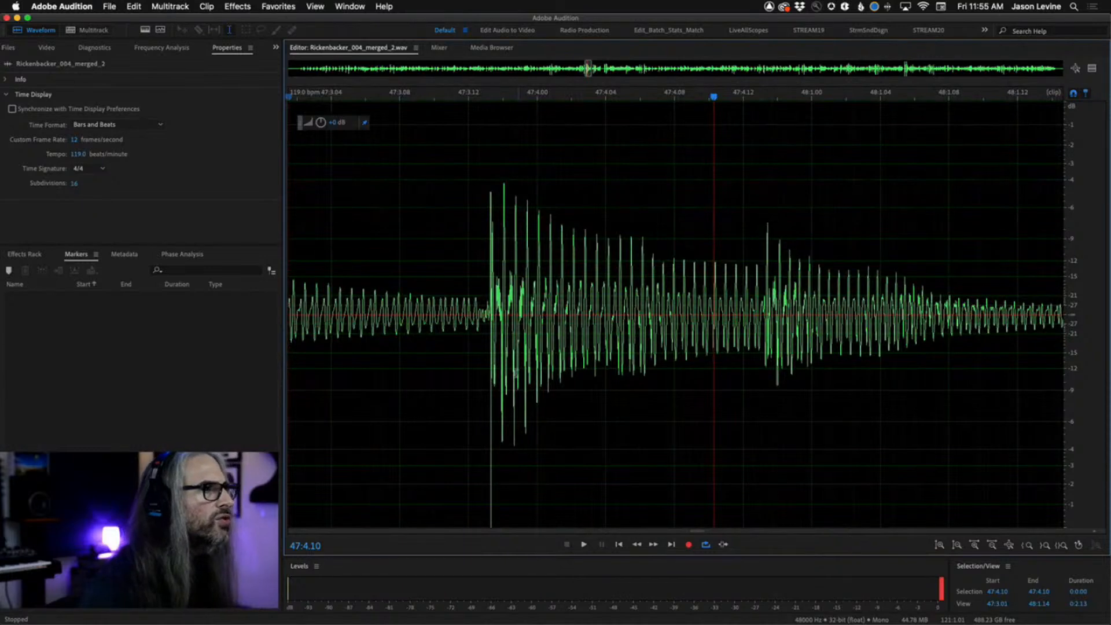
Lower the volume of the attack at 47:3.13 in the Rickenbacker waveform using the on-clip amplitude control.
click(488, 286)
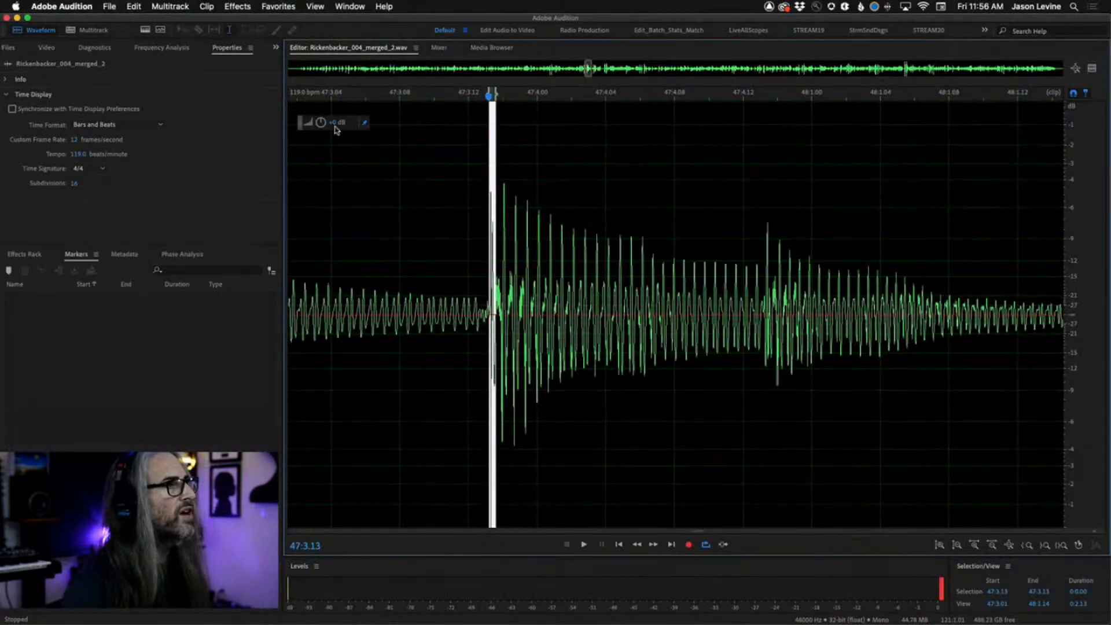
drag(319, 125, 317, 123)
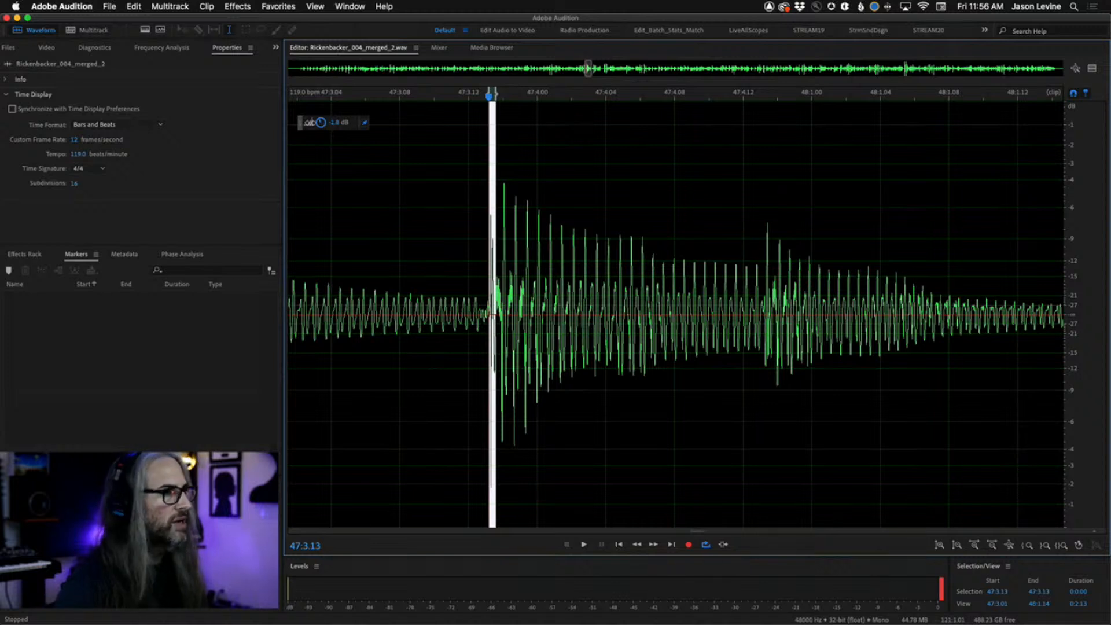
drag(320, 122, 318, 123)
click(449, 286)
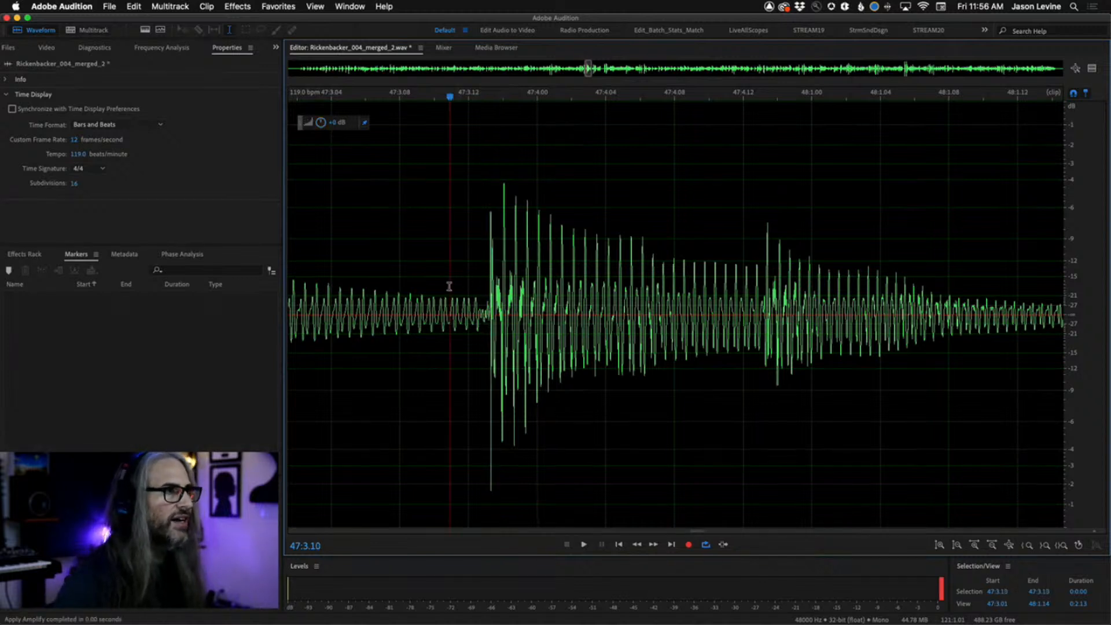
Play the edited passage, then select from 47:3.13 to 47:4.13 and play that selection.
key(space)
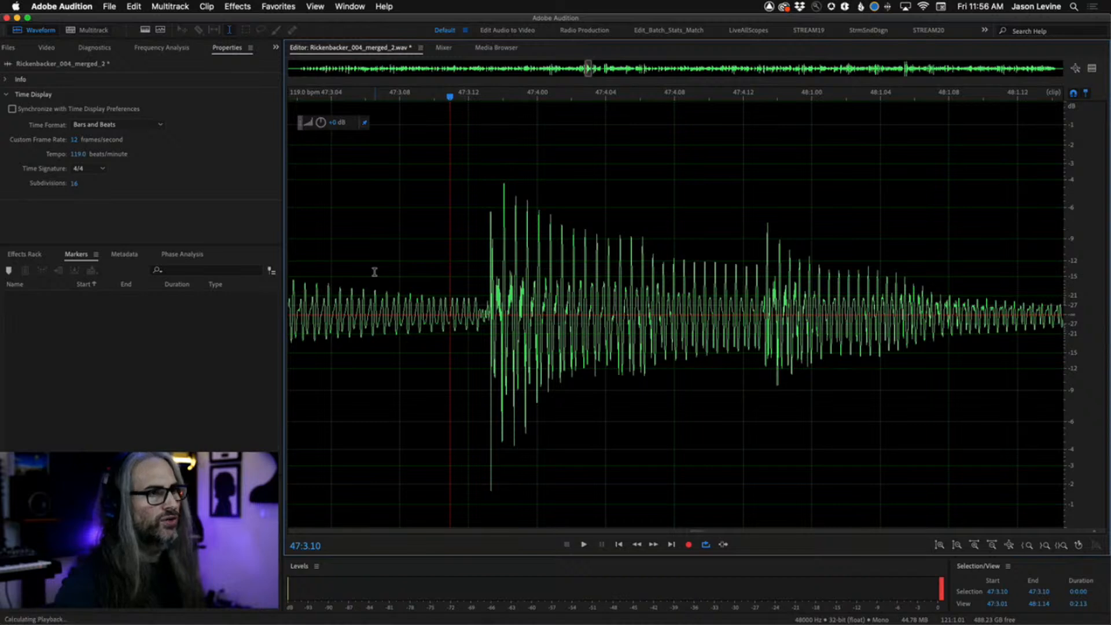
click(375, 271)
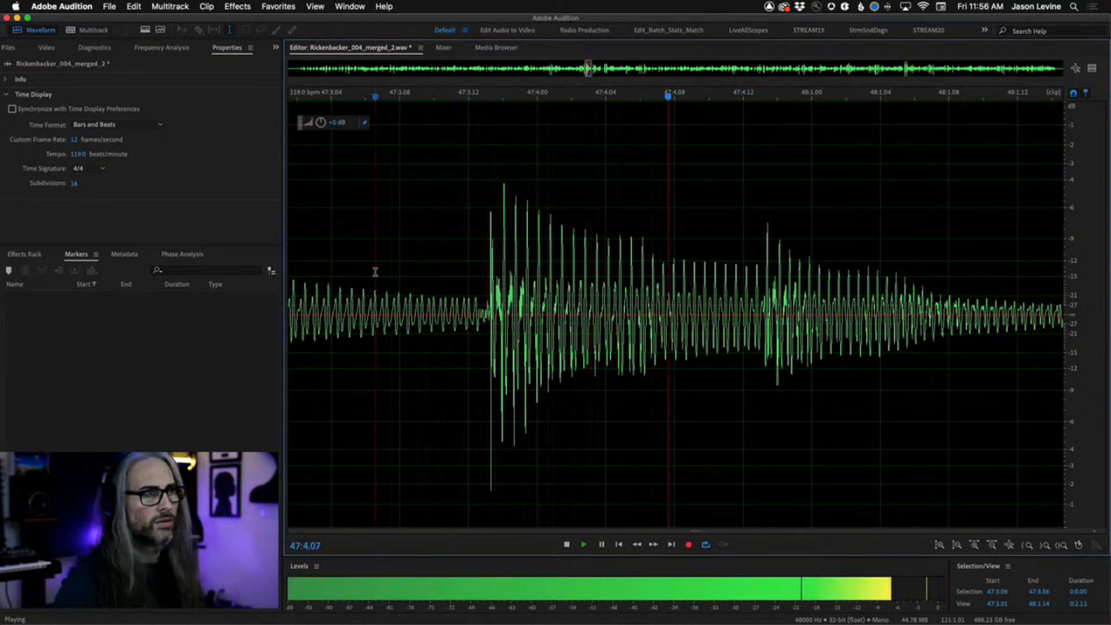
click(489, 289)
key(space)
drag(489, 289, 766, 289)
drag(765, 326, 766, 327)
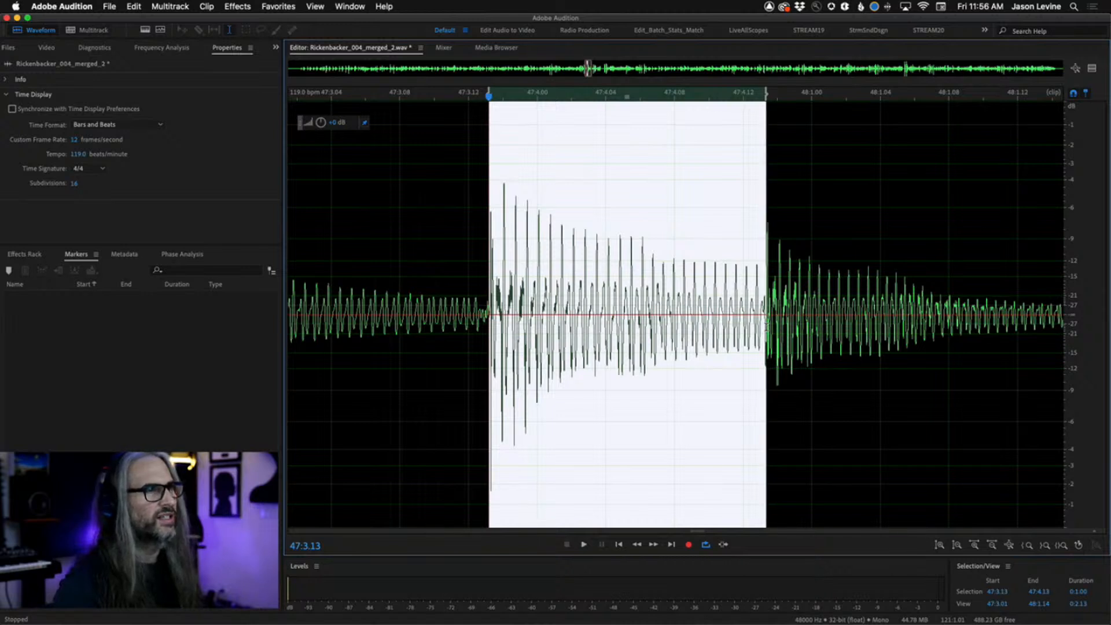
key(space)
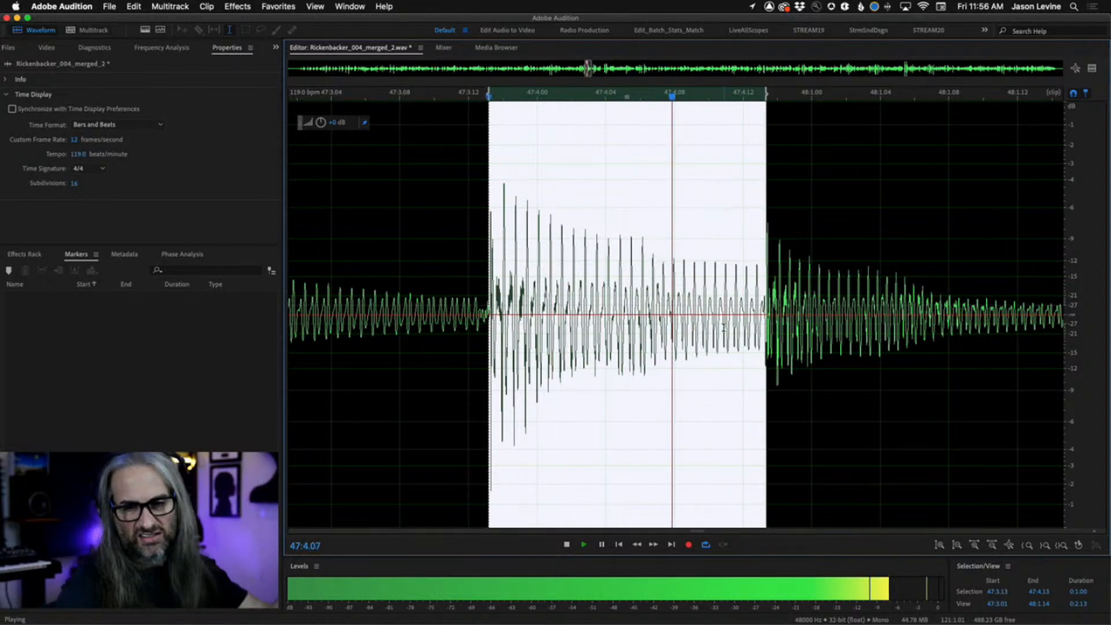
key(space)
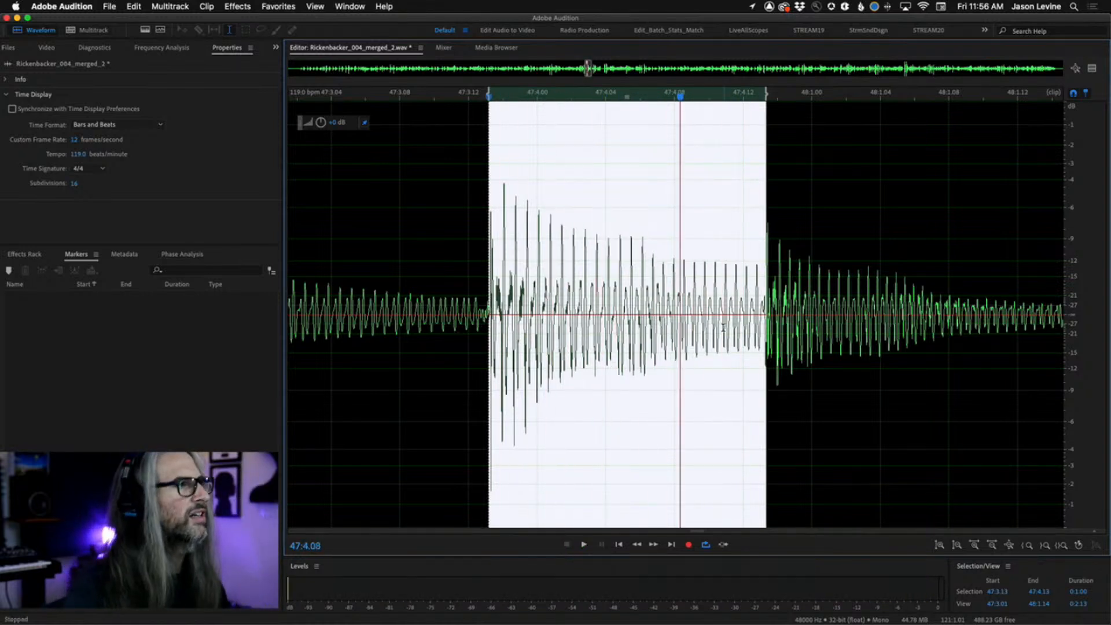
Locate the loud spike near bar 97 in the Rickenbacker waveform and play from there.
scroll(734, 376, down, 5)
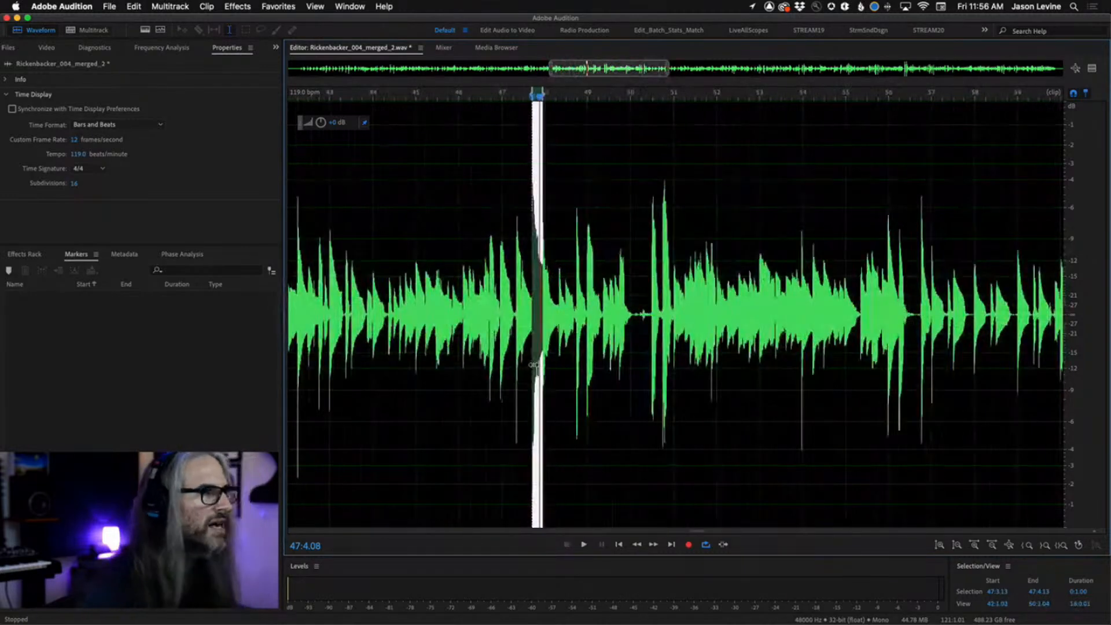
scroll(734, 376, down, 3)
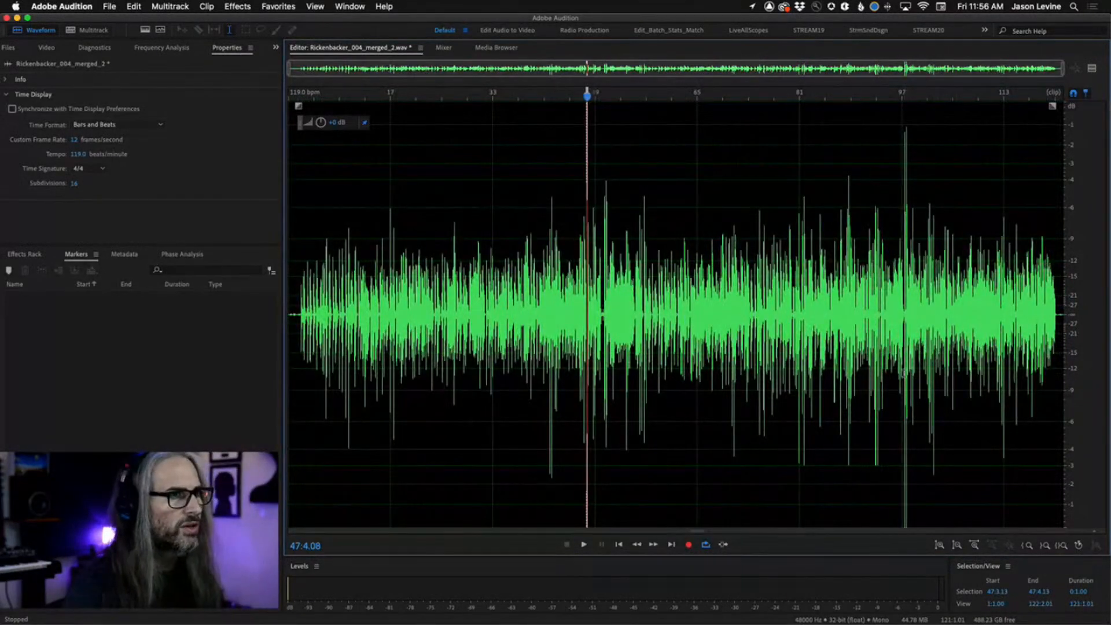
scroll(904, 373, up, 4)
scroll(873, 372, up, 2)
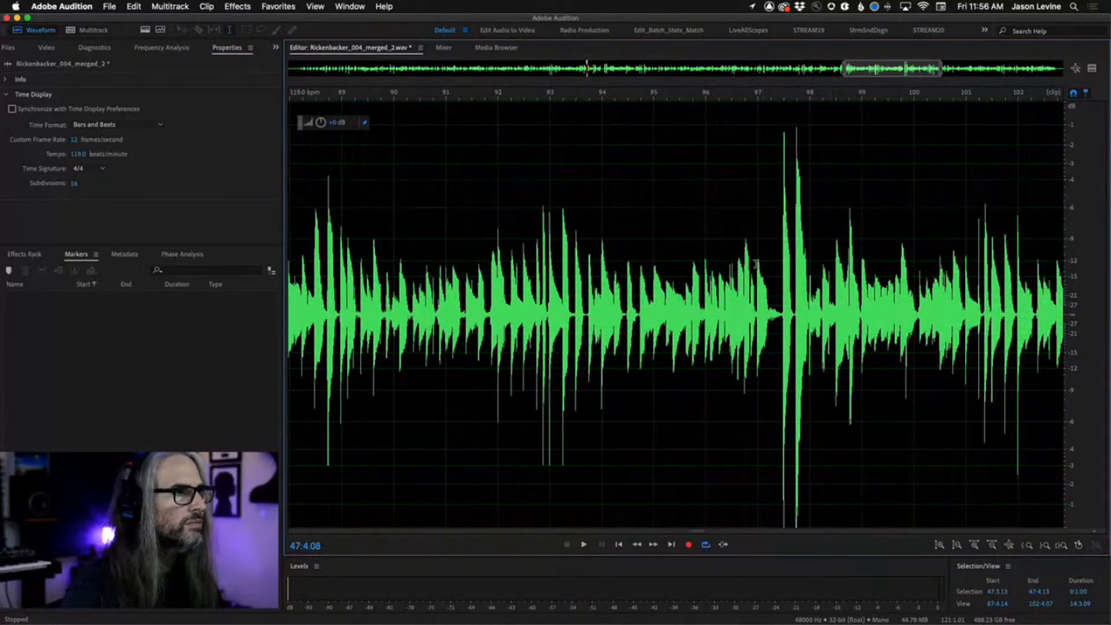
click(756, 264)
key(space)
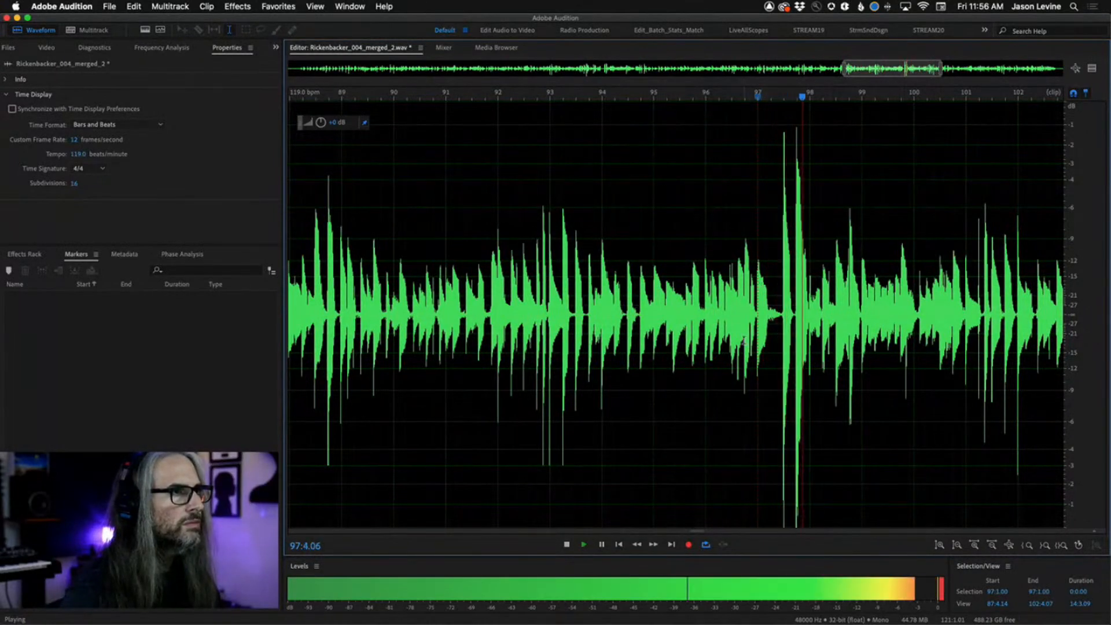
key(space)
Lower the volume of the spike between 97:2.12 and 98:1.00 with the amplitude control and save the file.
click(780, 297)
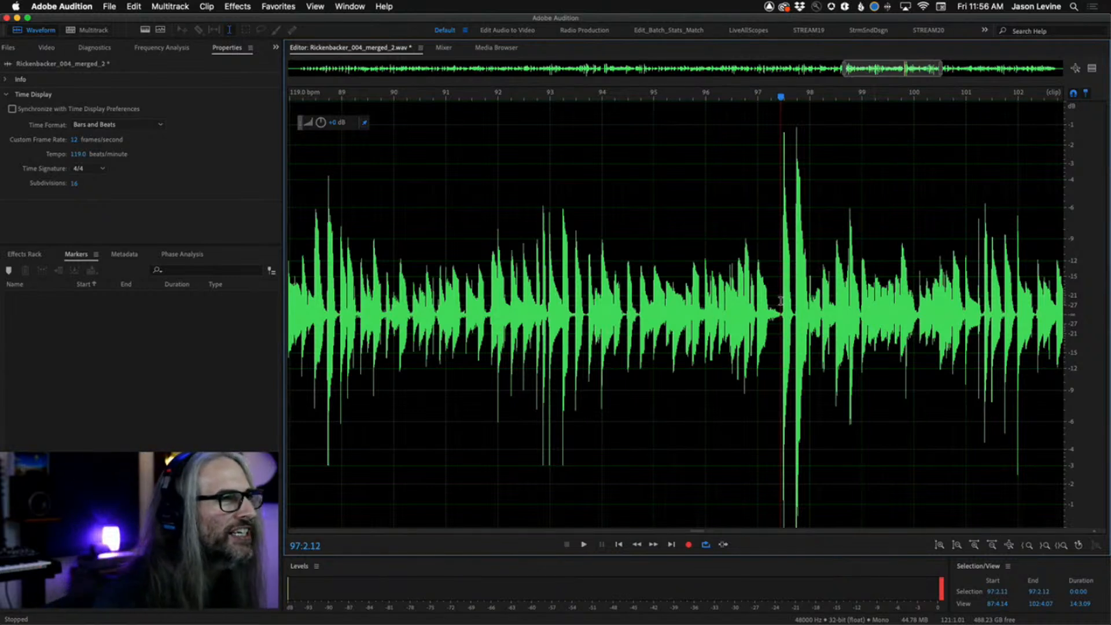
drag(780, 300, 809, 295)
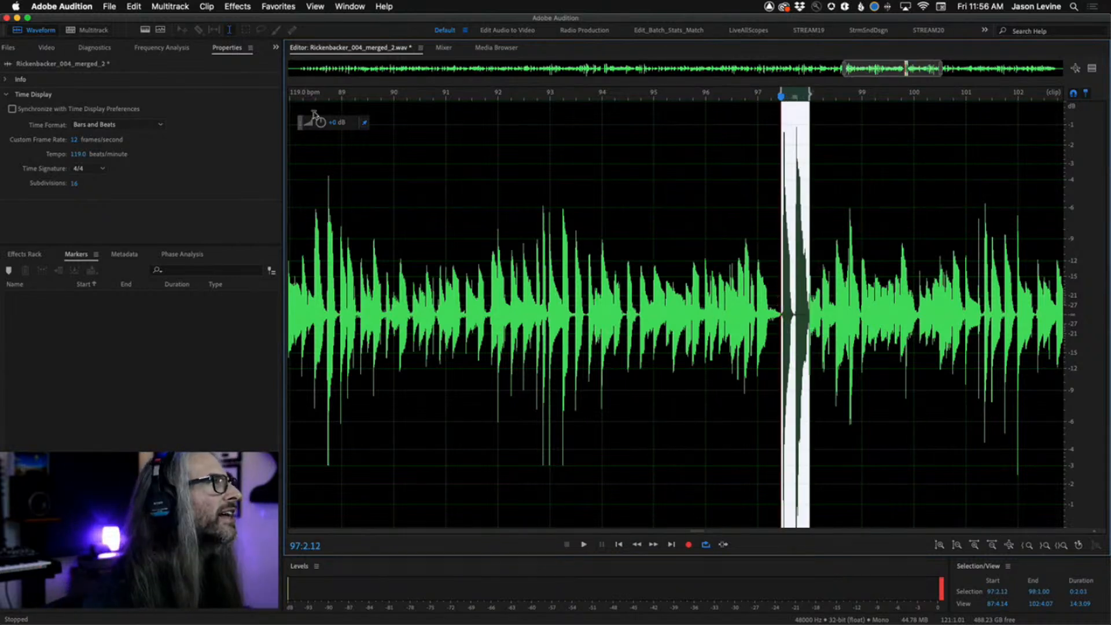
drag(320, 122, 297, 122)
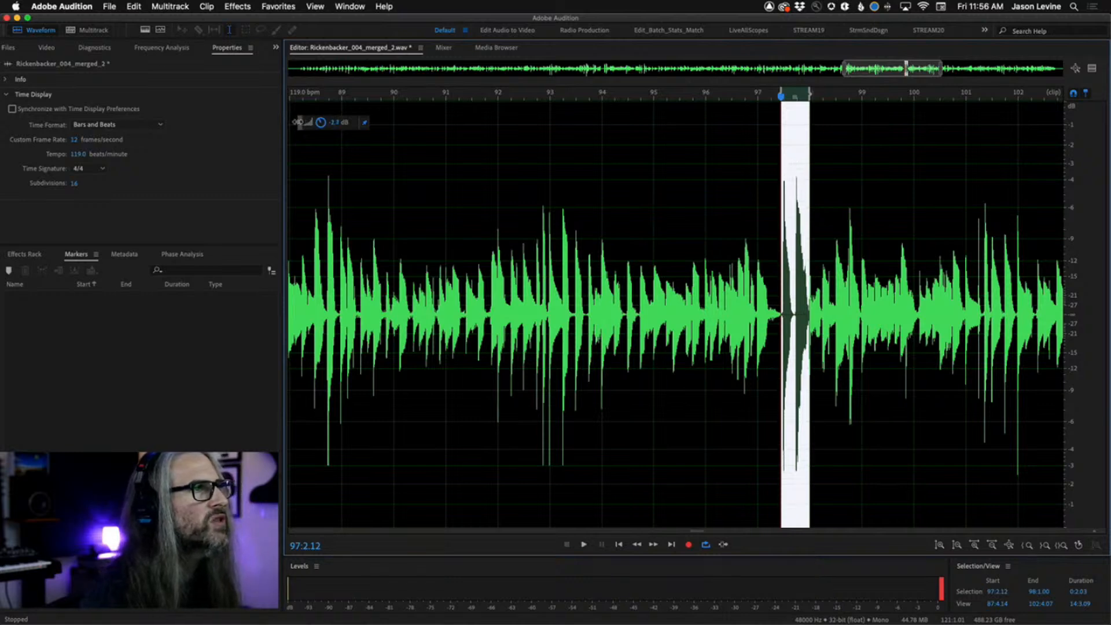
click(374, 180)
key(super+s)
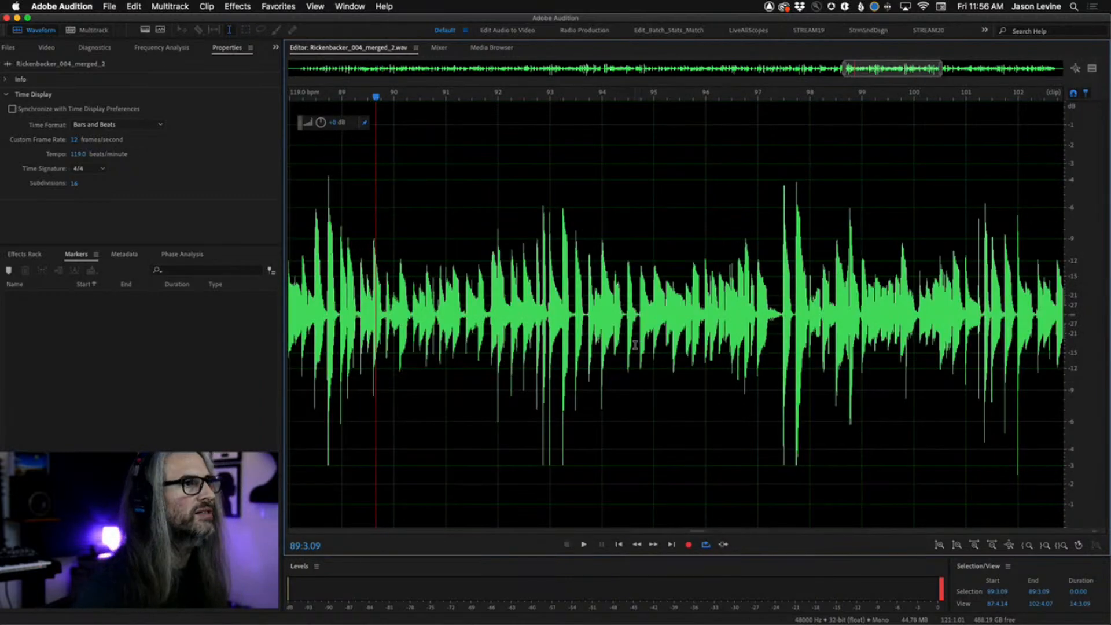
Return to the BitterTaste multitrack session and play it back from the start and from bar 13.
key(backslash)
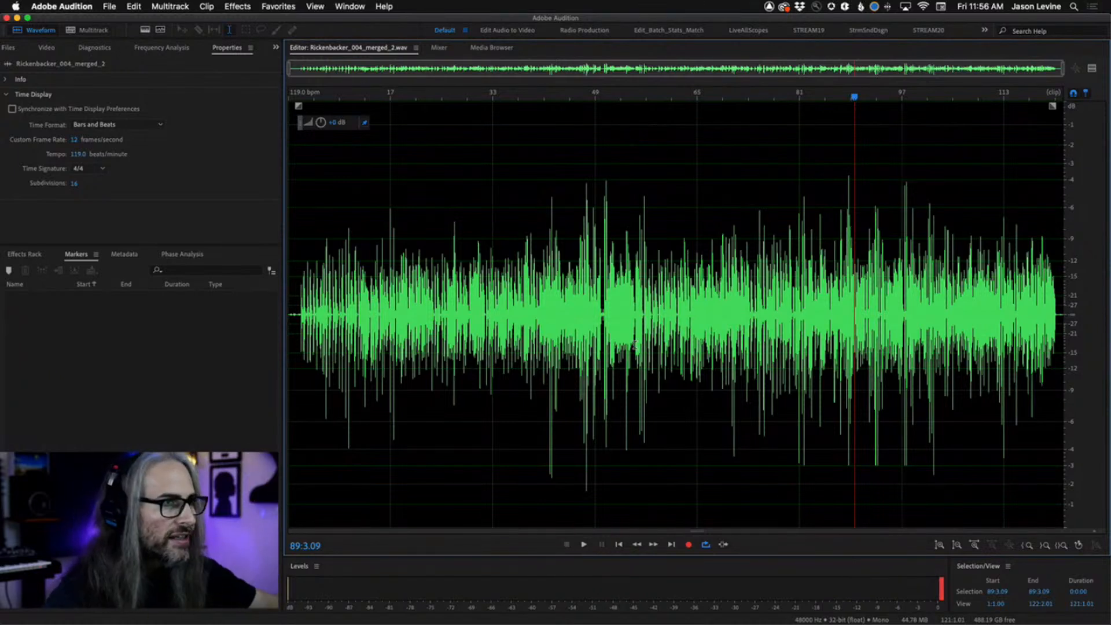
click(941, 593)
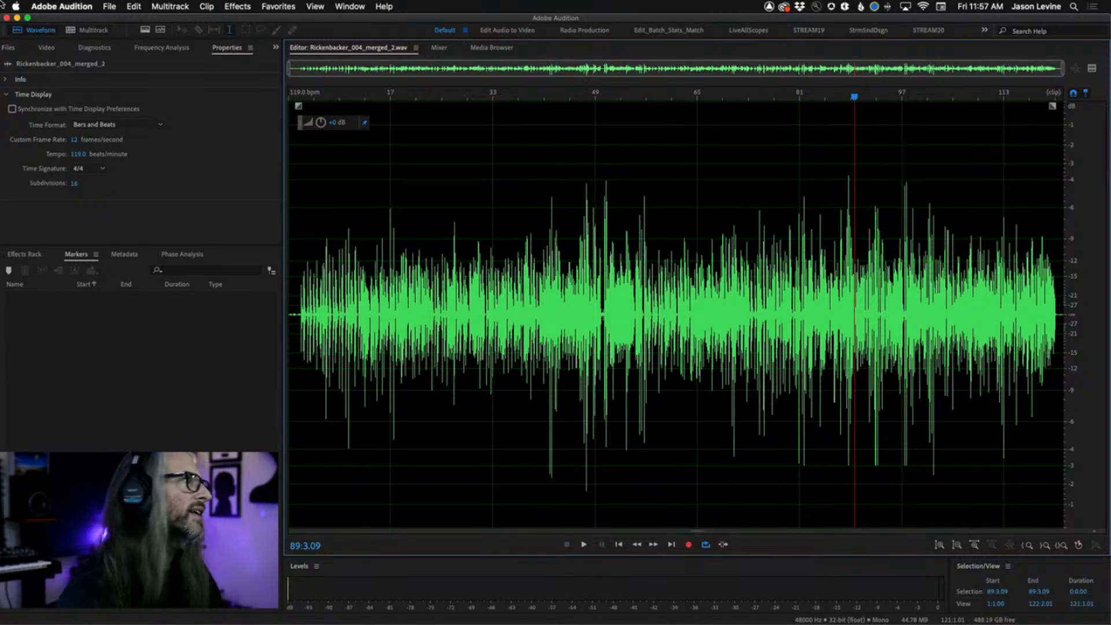
click(86, 30)
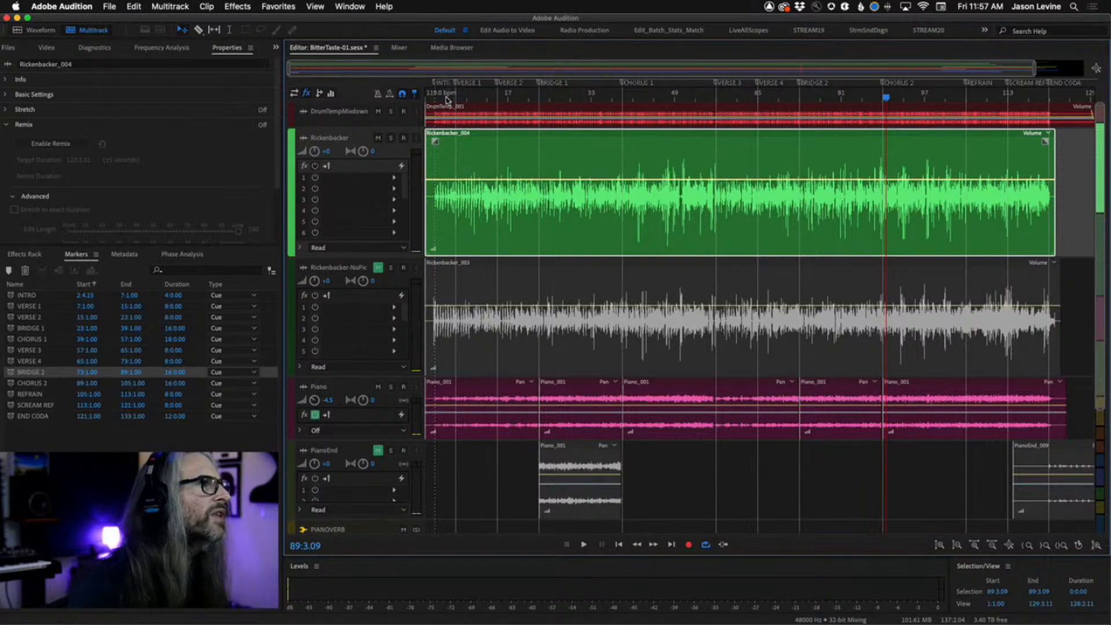
click(432, 97)
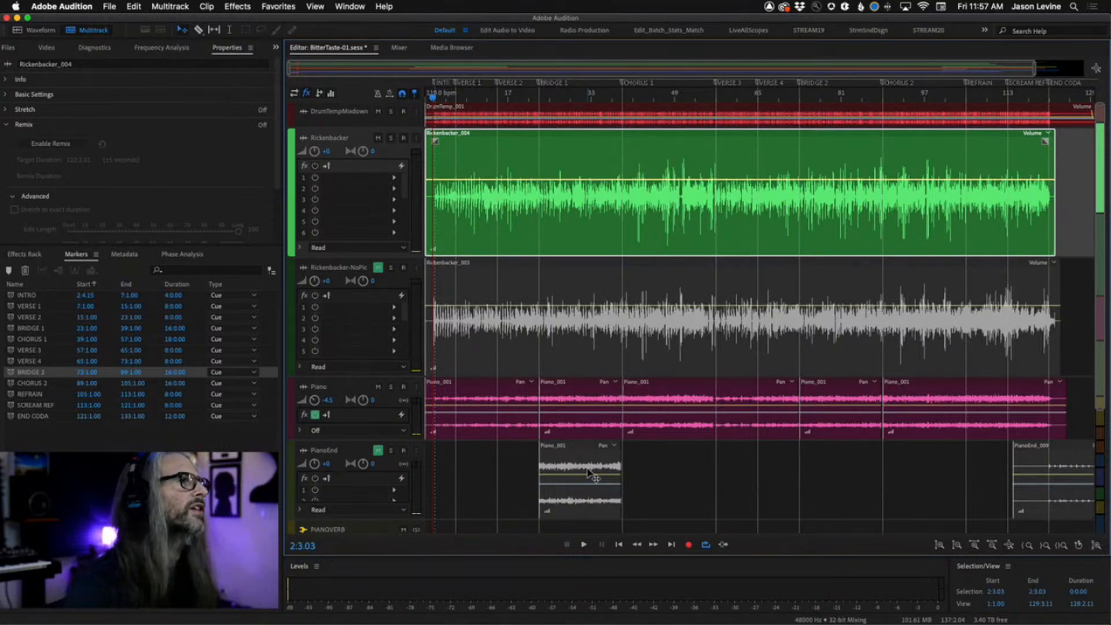
key(space)
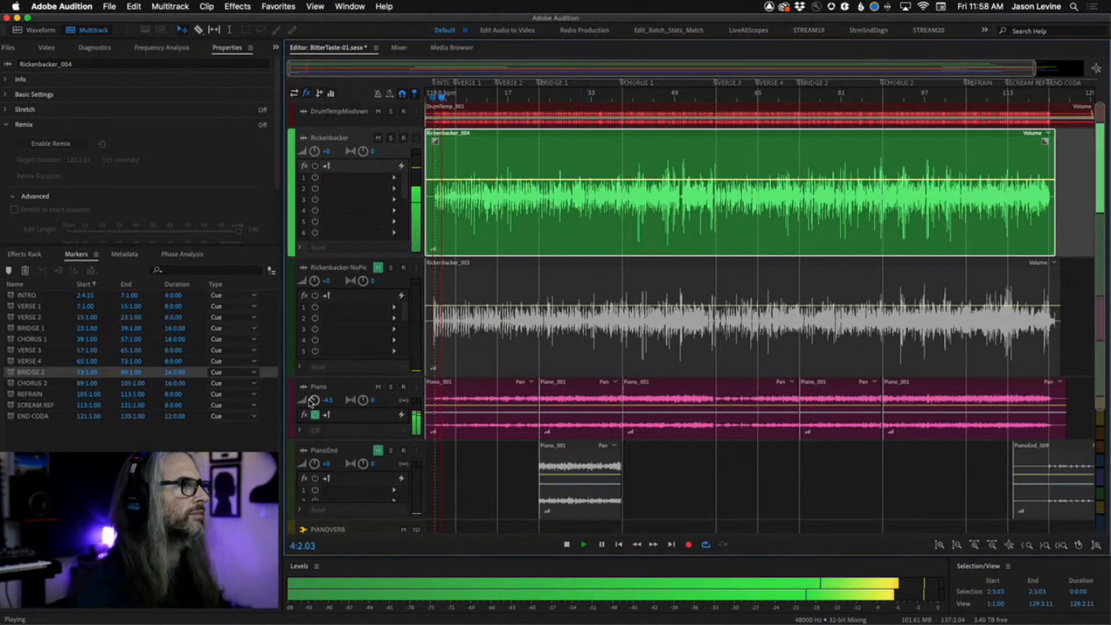
mouse_move(312, 401)
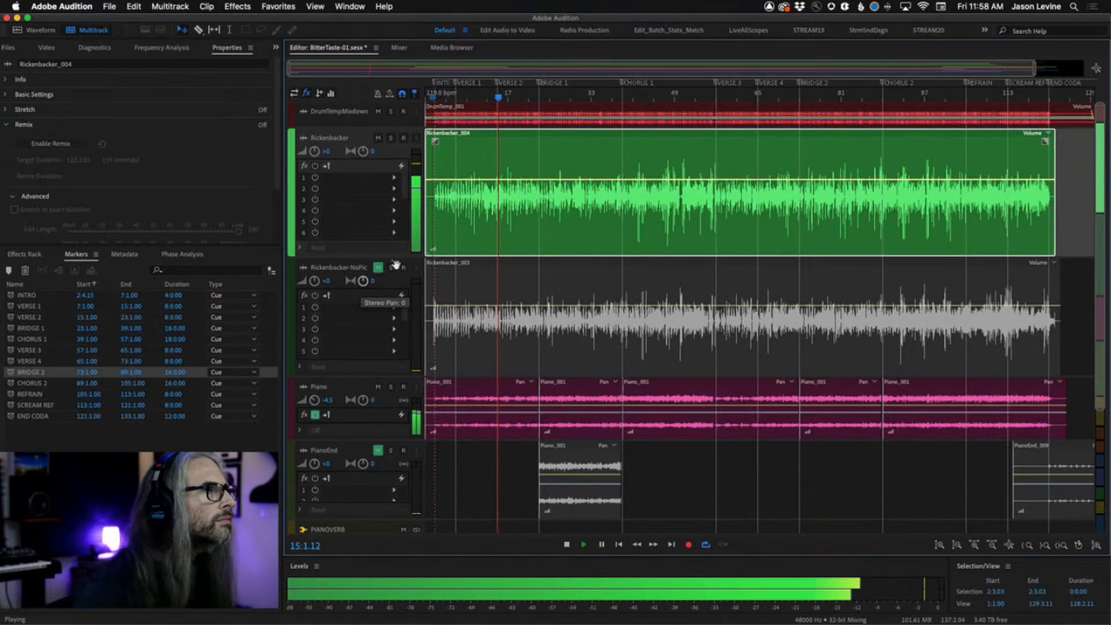
key(space)
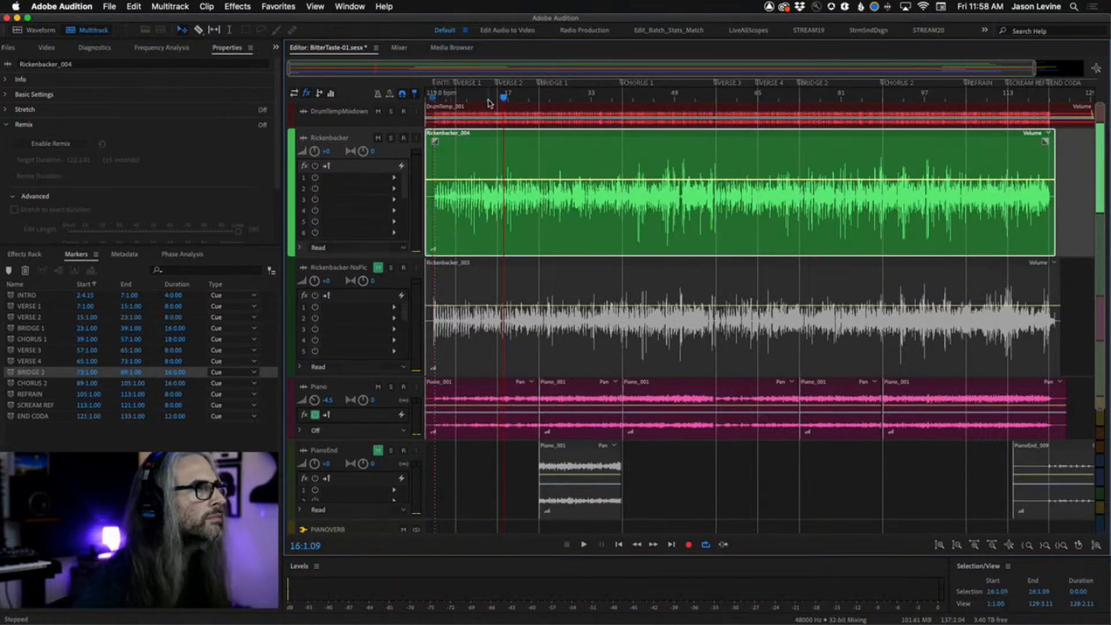
click(488, 102)
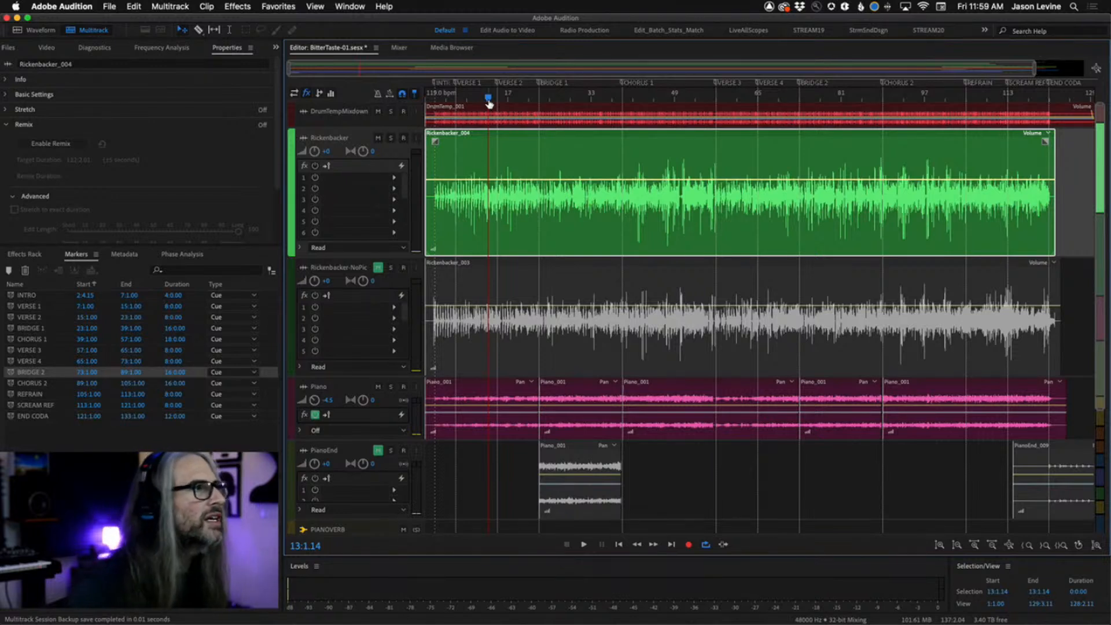
key(space)
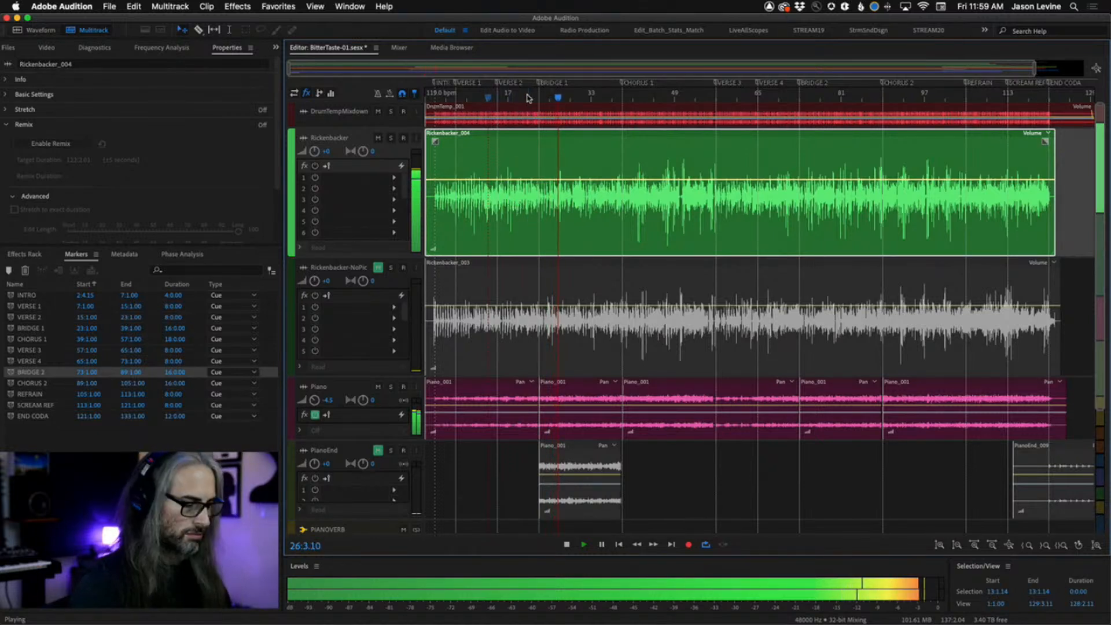
Open the Frequency Analysis panel while the session plays through the bridge and chorus sections.
drag(521, 95, 735, 96)
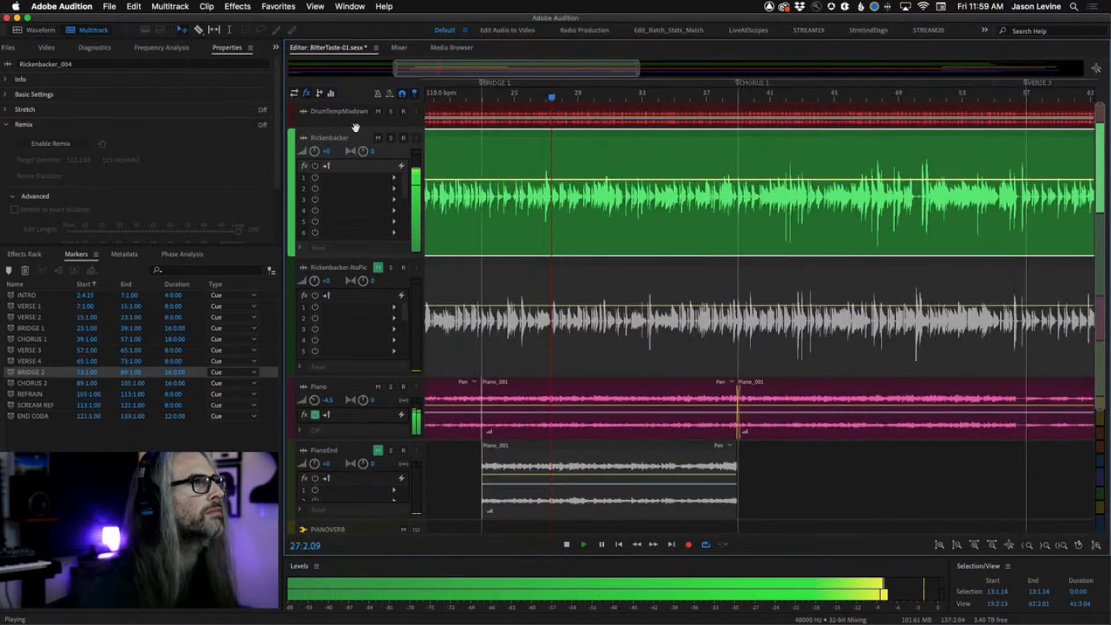
click(152, 47)
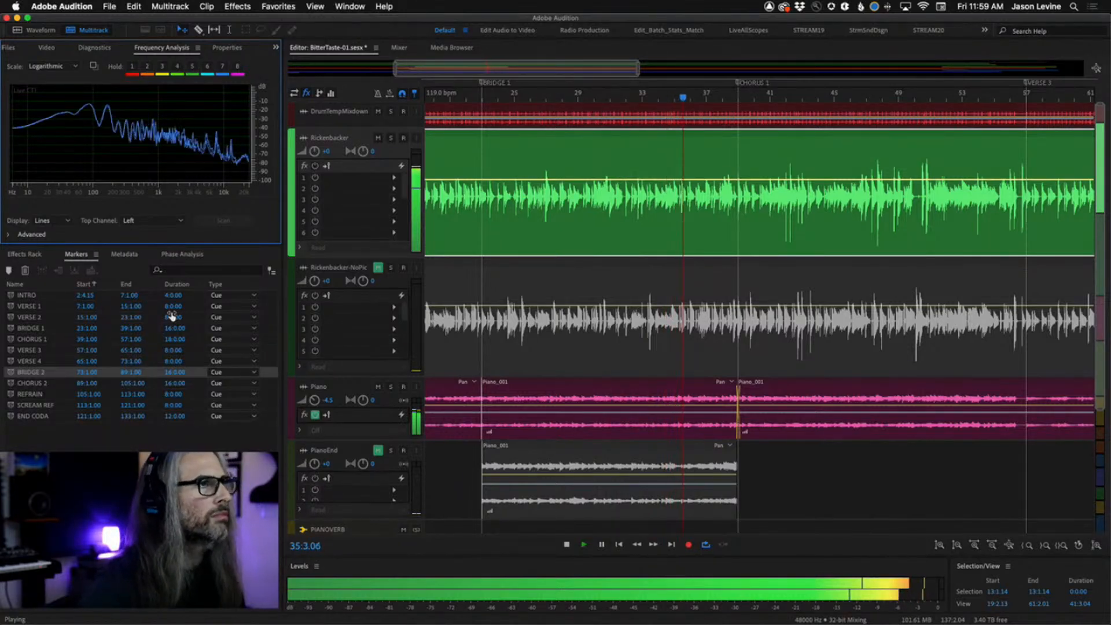
scroll(598, 263, right, 10)
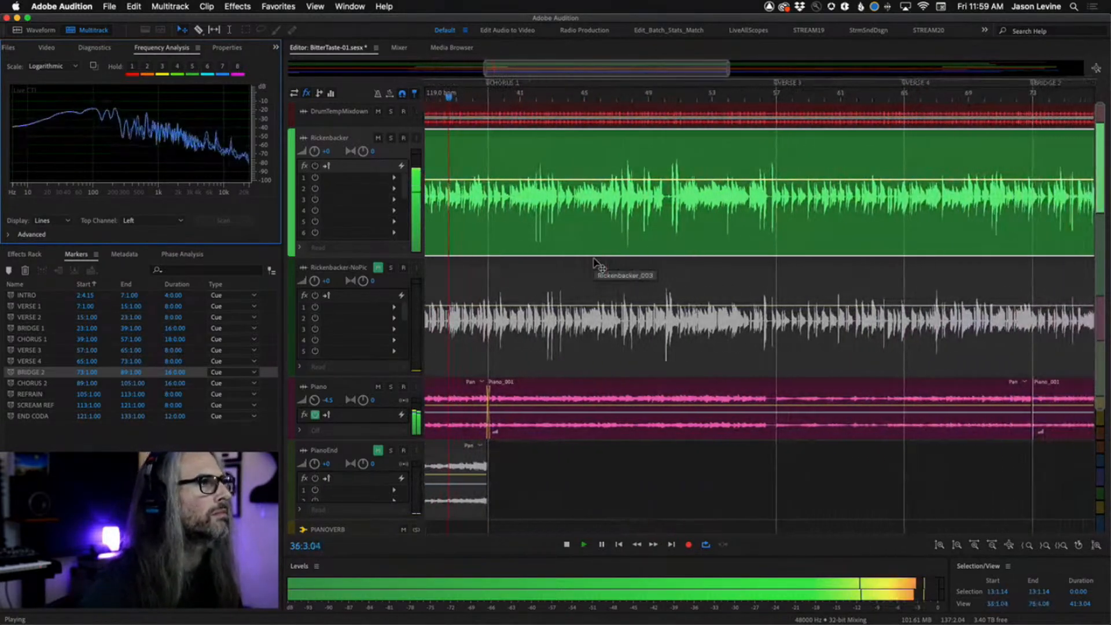
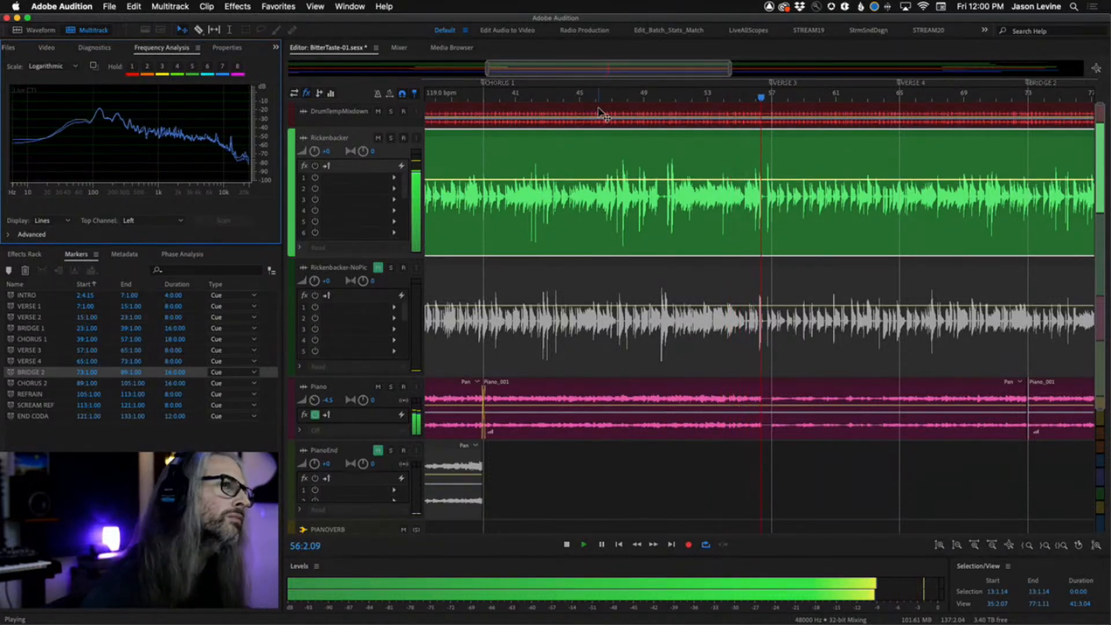
Stop playback, select a short range of the Rickenbacker track near bar 55, and play from bar 45.
key(space)
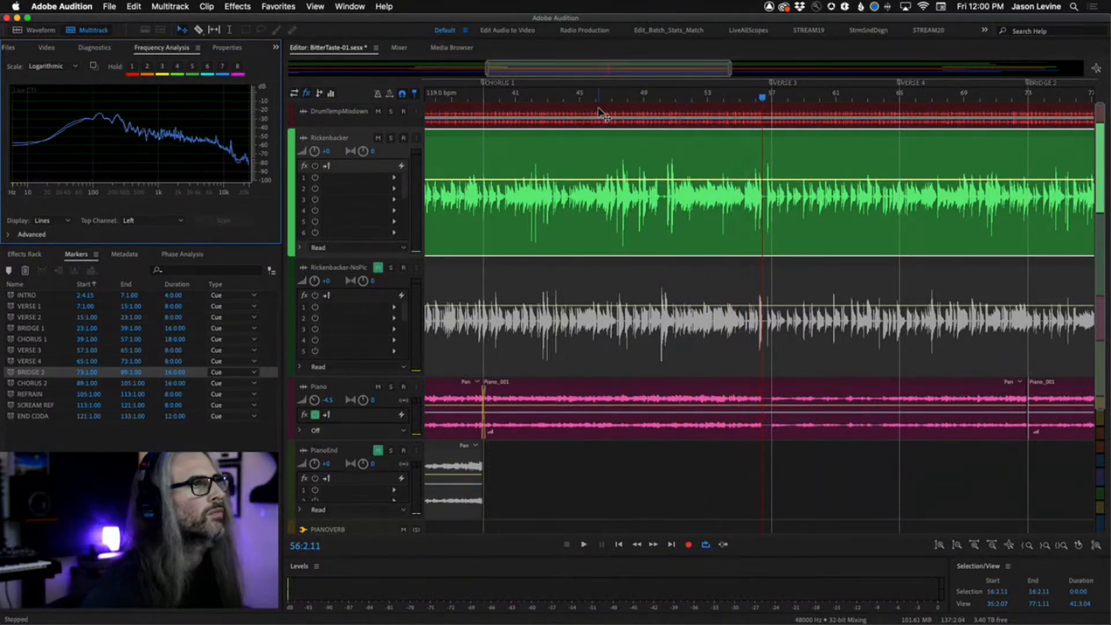
click(554, 99)
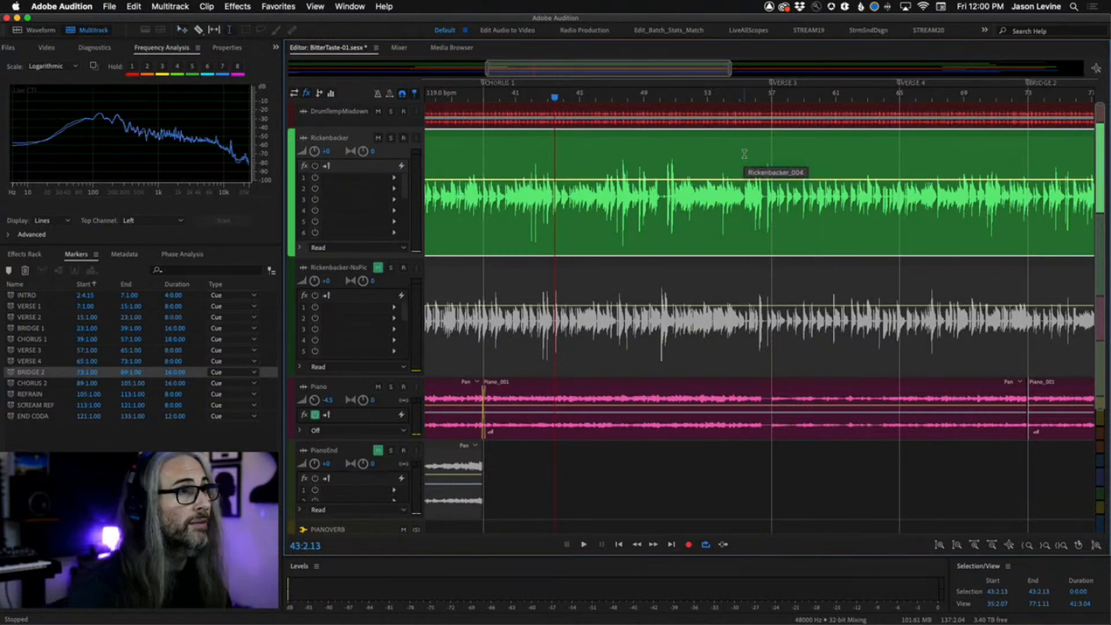
drag(742, 155, 771, 162)
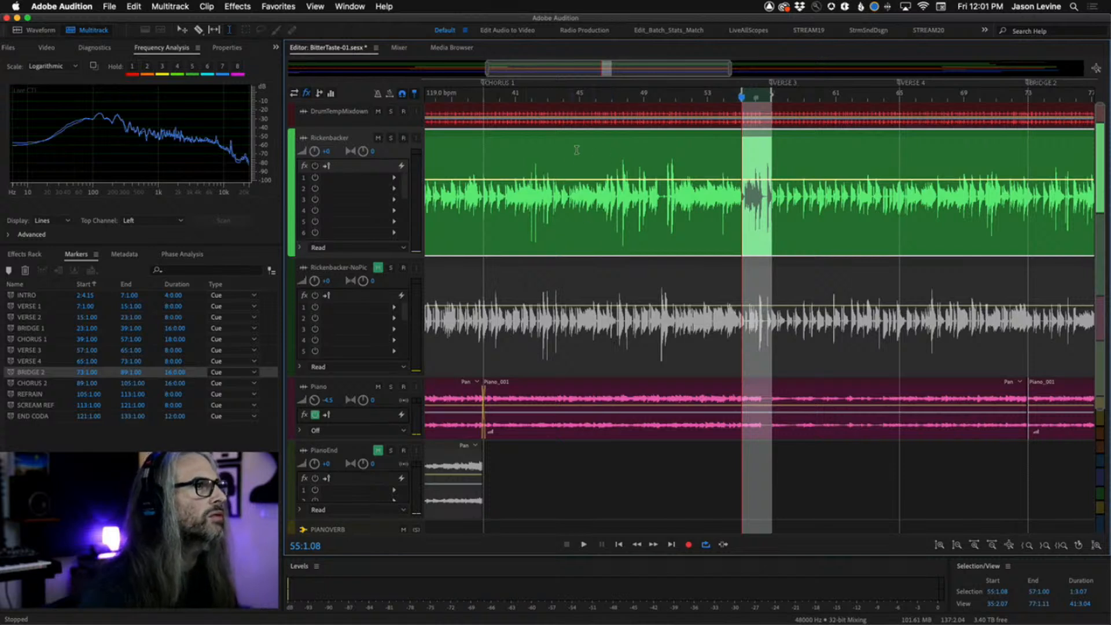
click(591, 98)
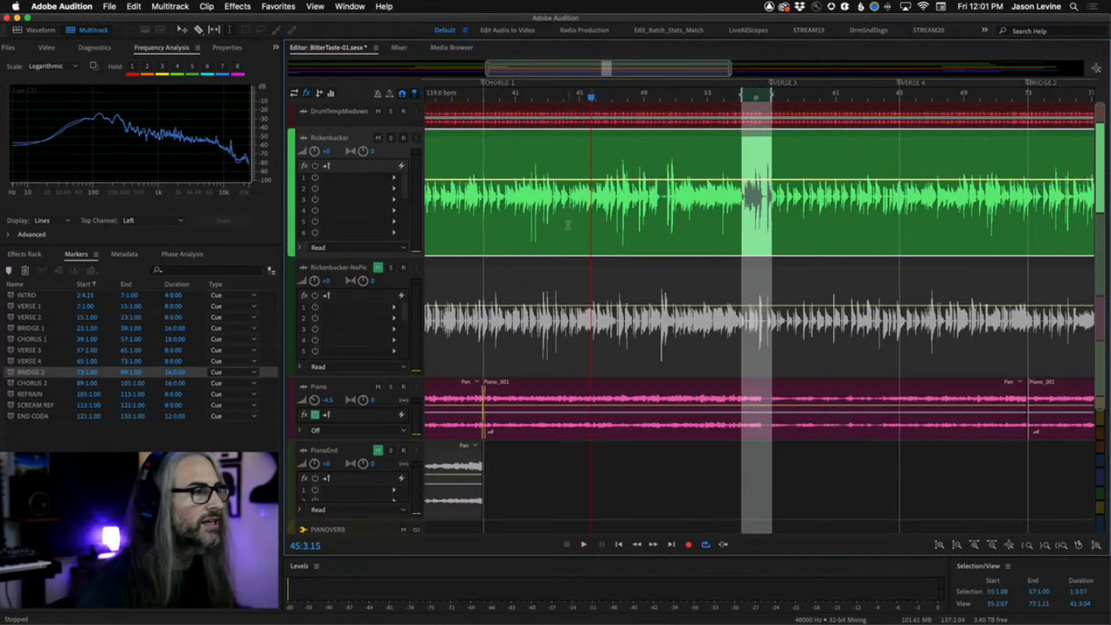
key(space)
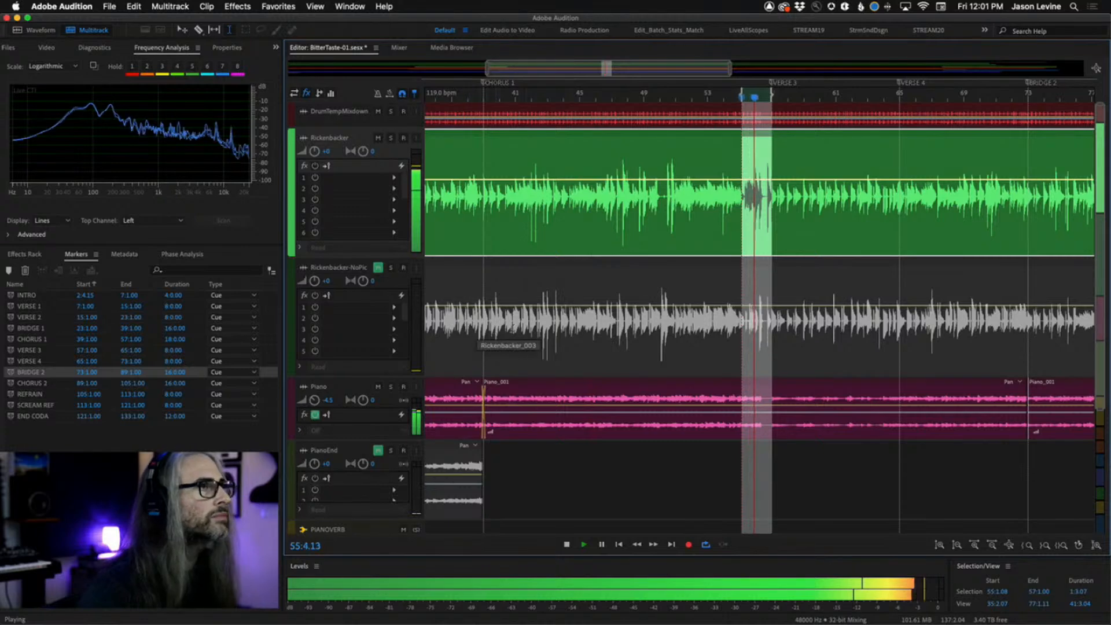
key(space)
click(588, 100)
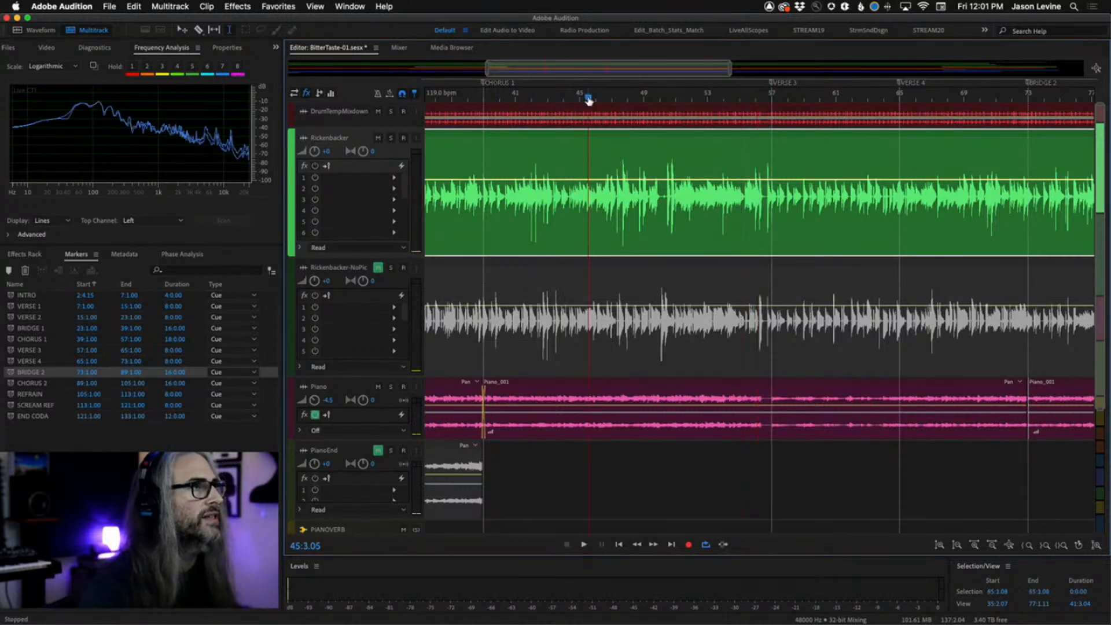
Zoom in and replay the Rickenbacker part around Chorus 1, starting again from bar 46.
key(space)
key(=)
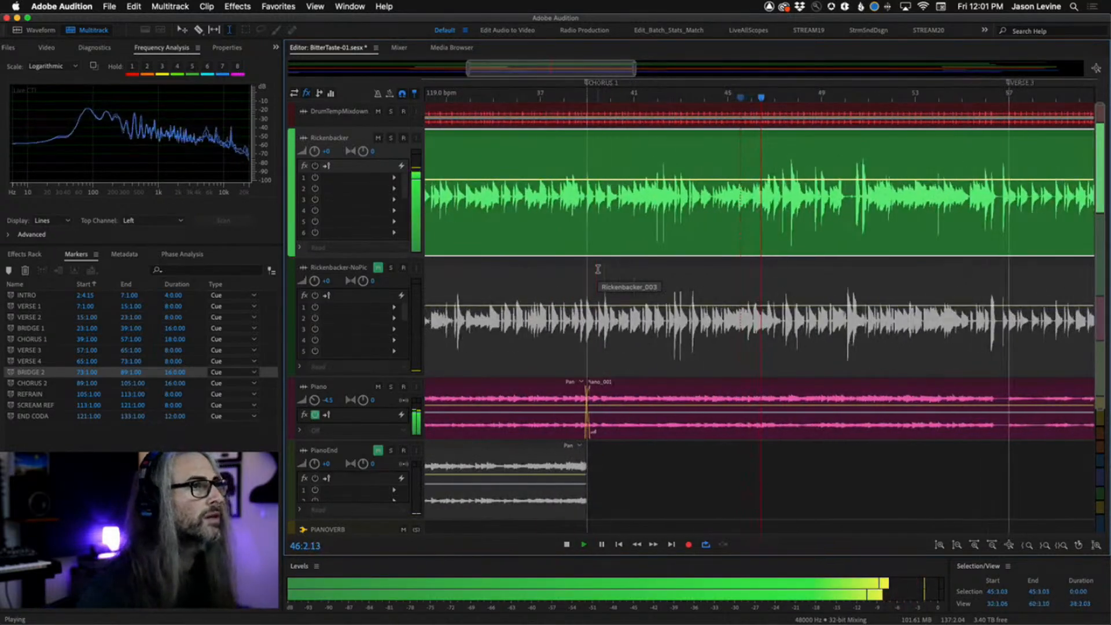
key(=)
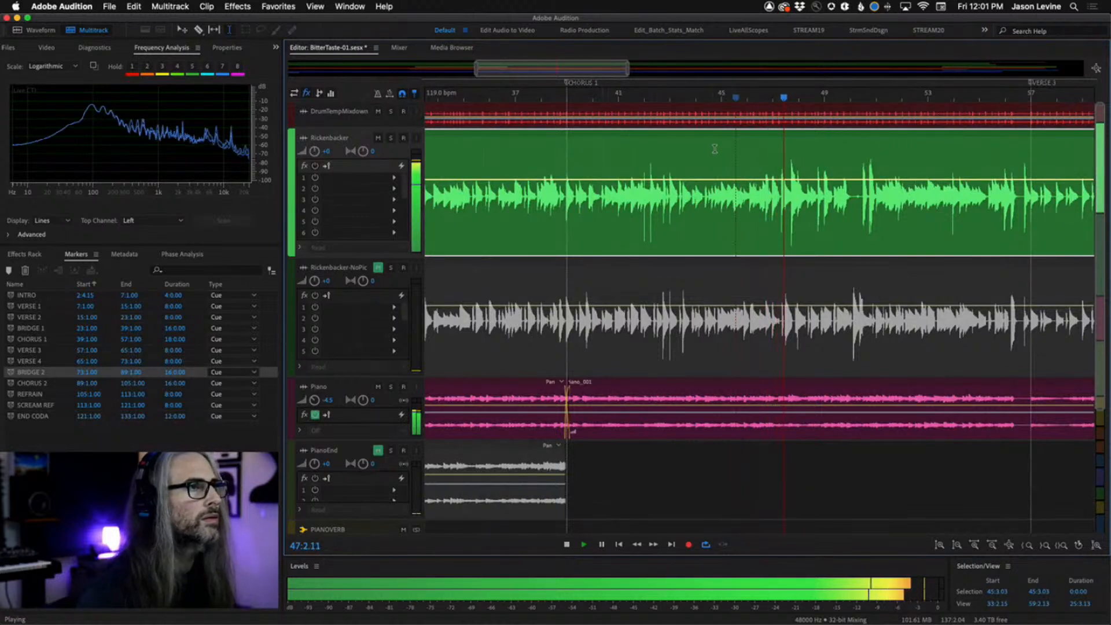
key(space)
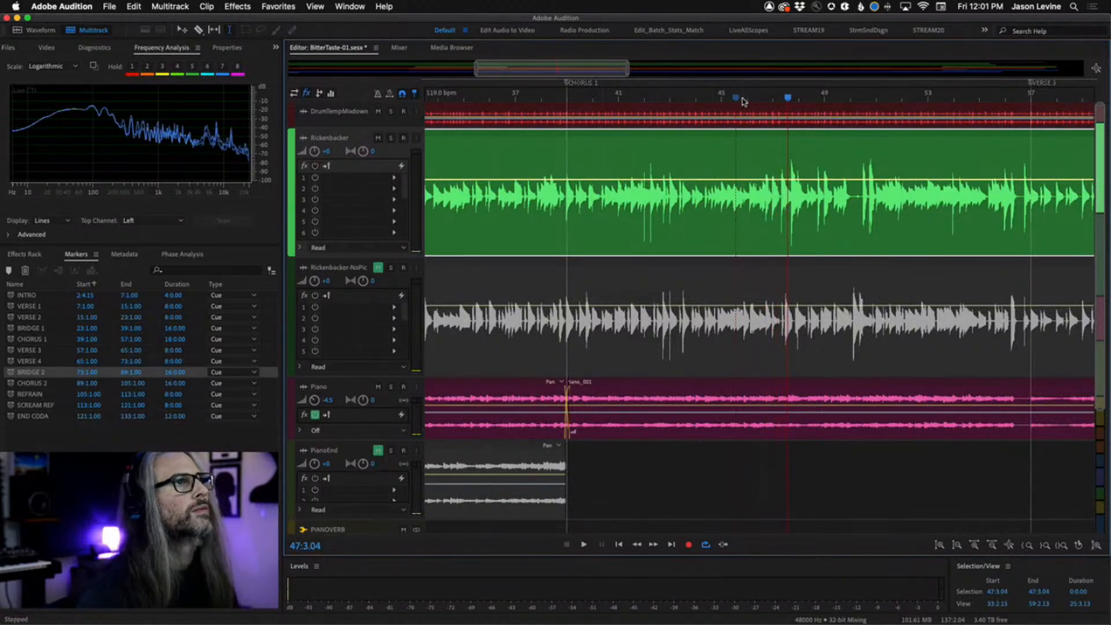
click(742, 98)
key(space)
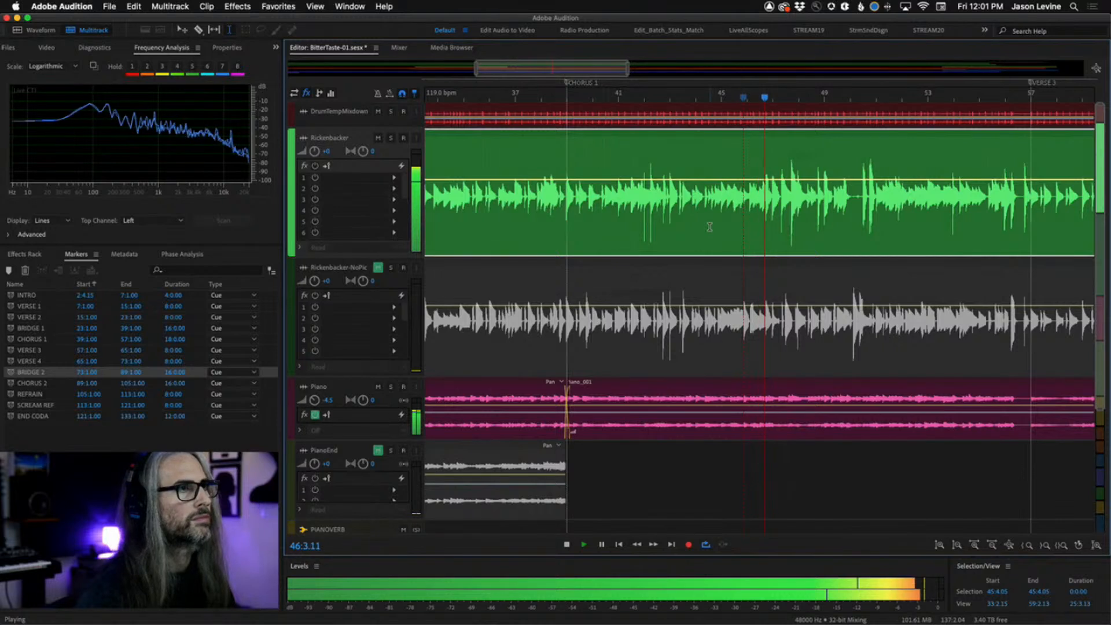
key(space)
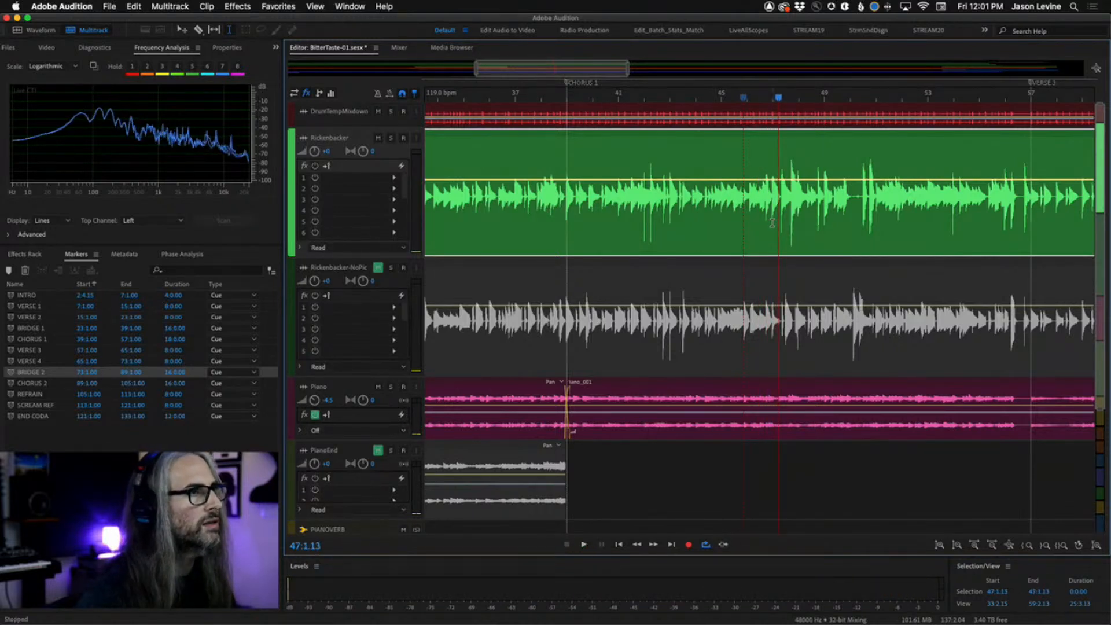
Split the Rickenbacker clip at bars 39 and 47 so Chorus 1 becomes its own clip.
click(772, 222)
drag(772, 223, 567, 237)
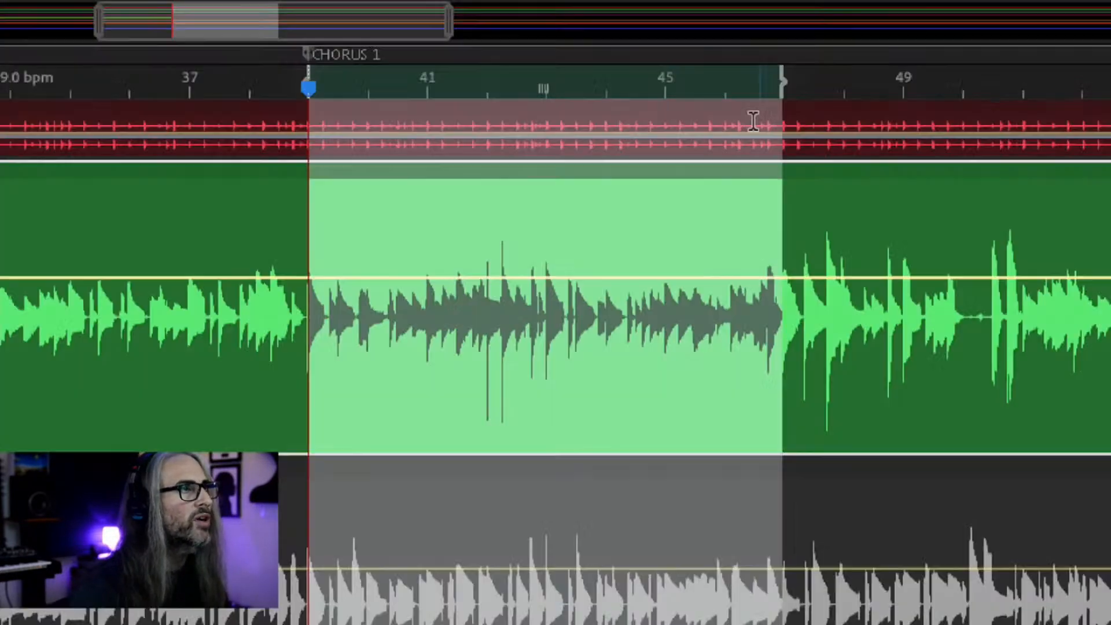
scroll(723, 104, up, 2)
scroll(632, 110, up, 2)
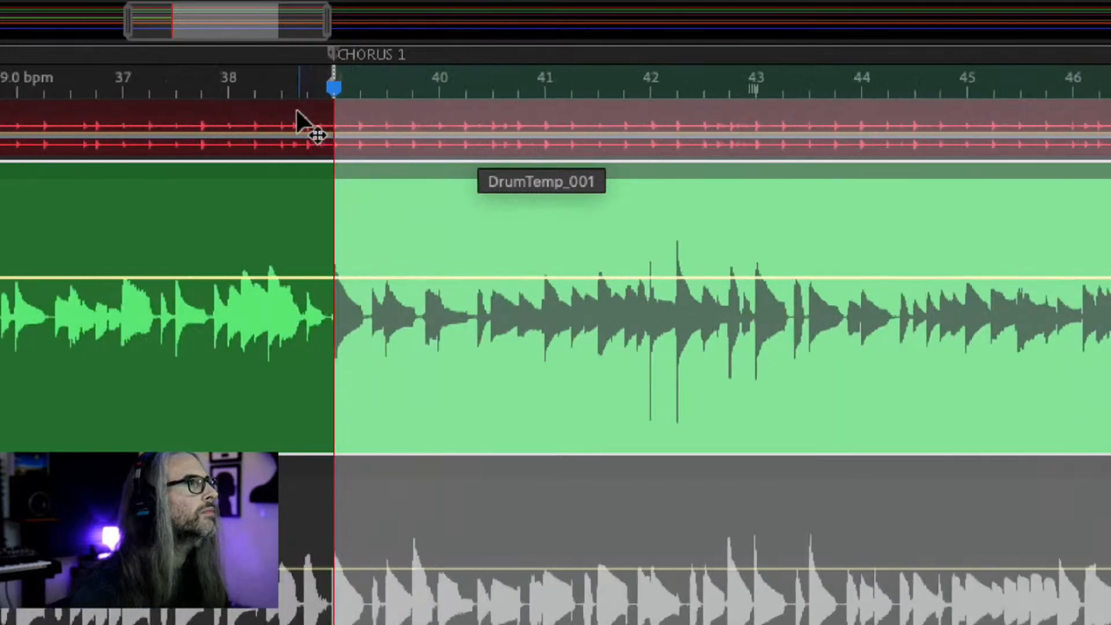
key(space)
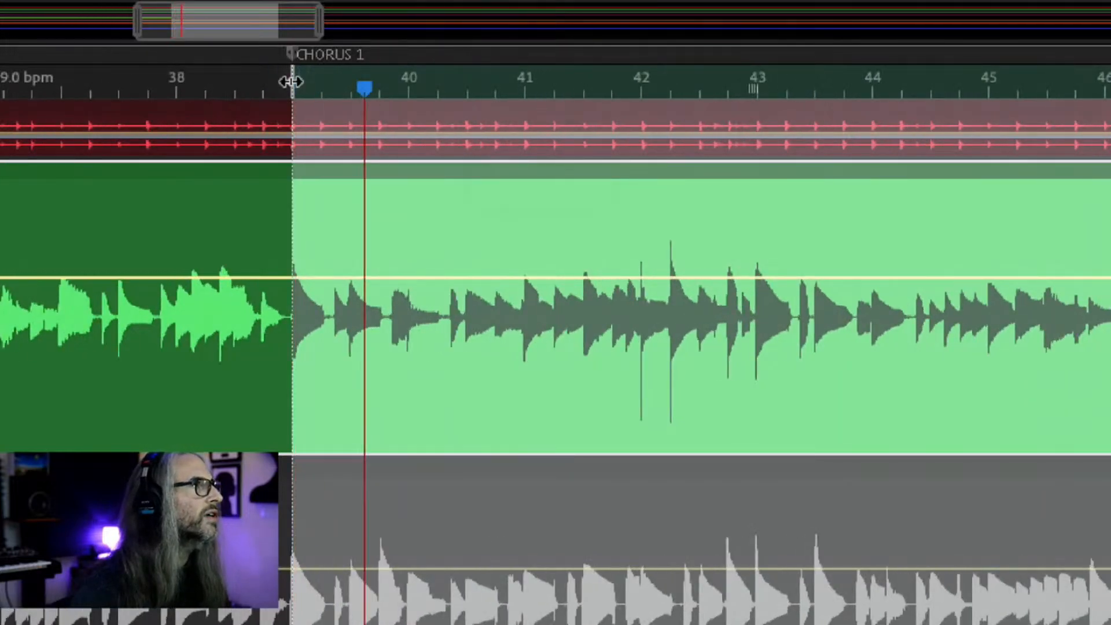
drag(291, 82, 293, 122)
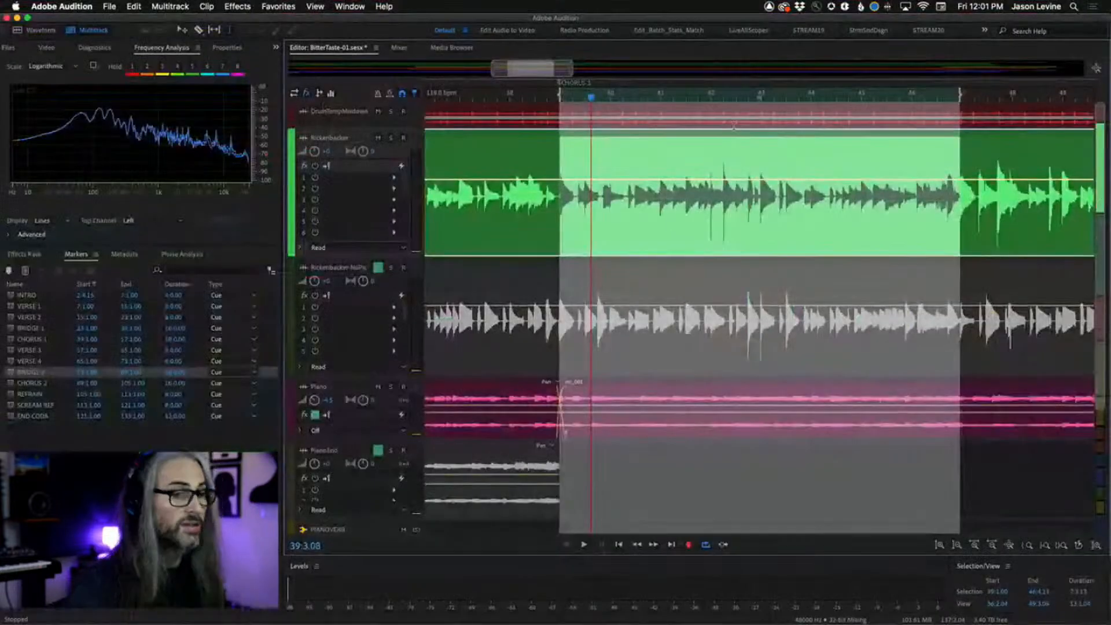
mouse_move(960, 95)
mouse_down()
mouse_move(996, 99)
mouse_move(963, 115)
mouse_up()
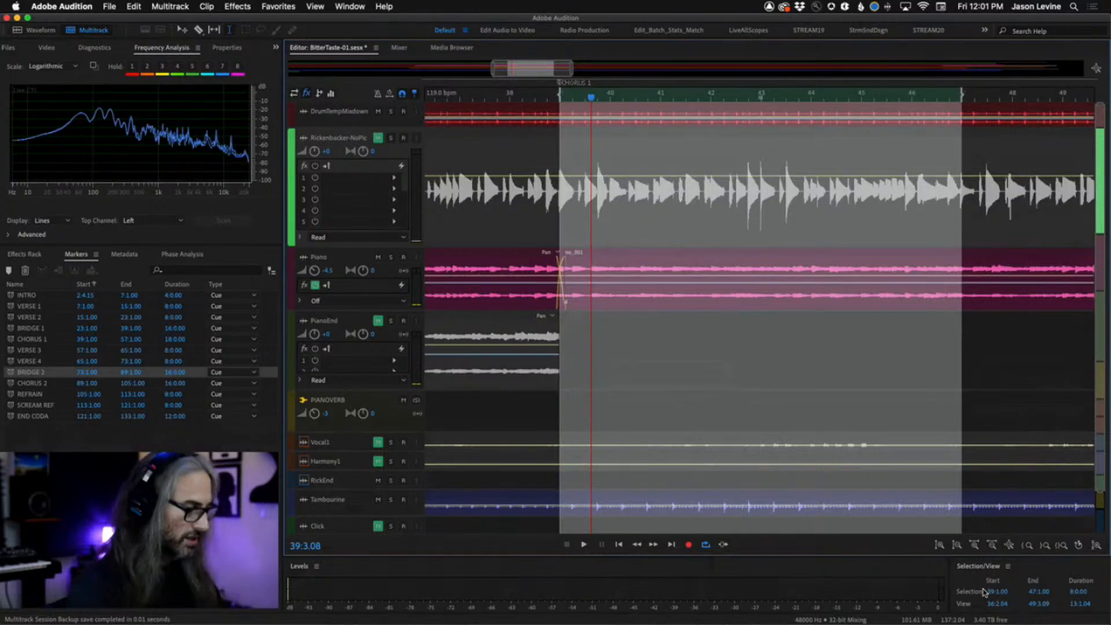
key(super+z)
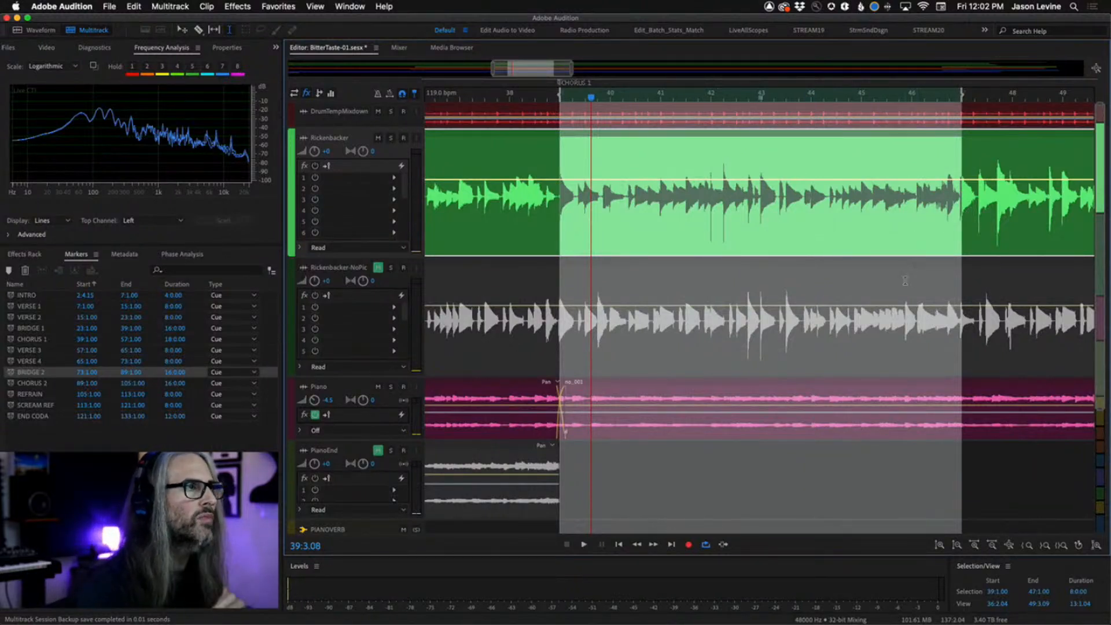
scroll(905, 280, right, 5)
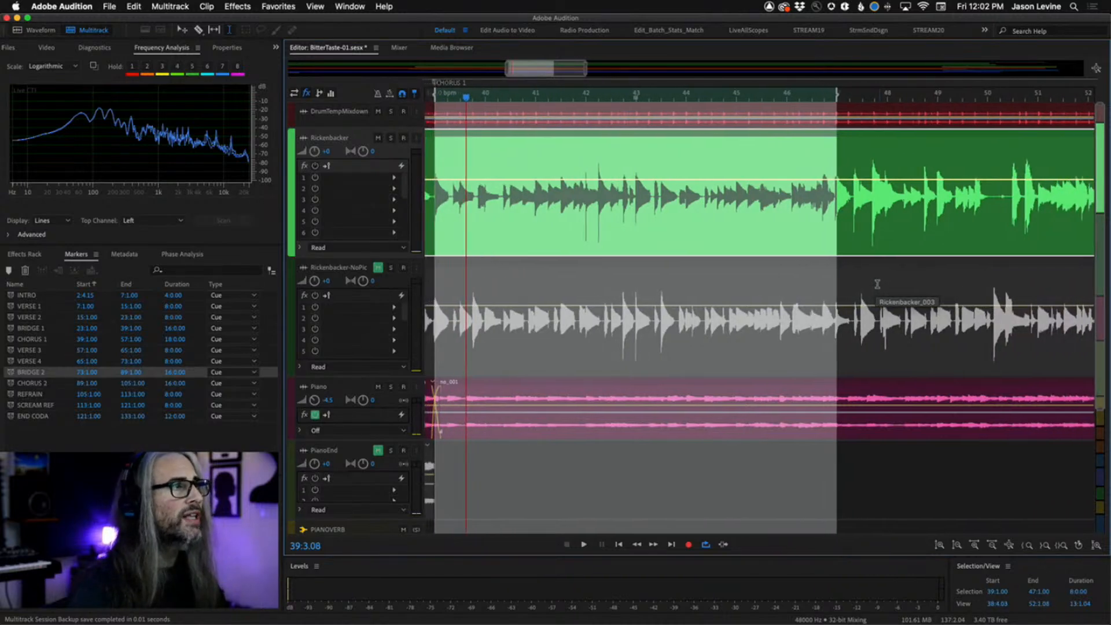
right_click(703, 203)
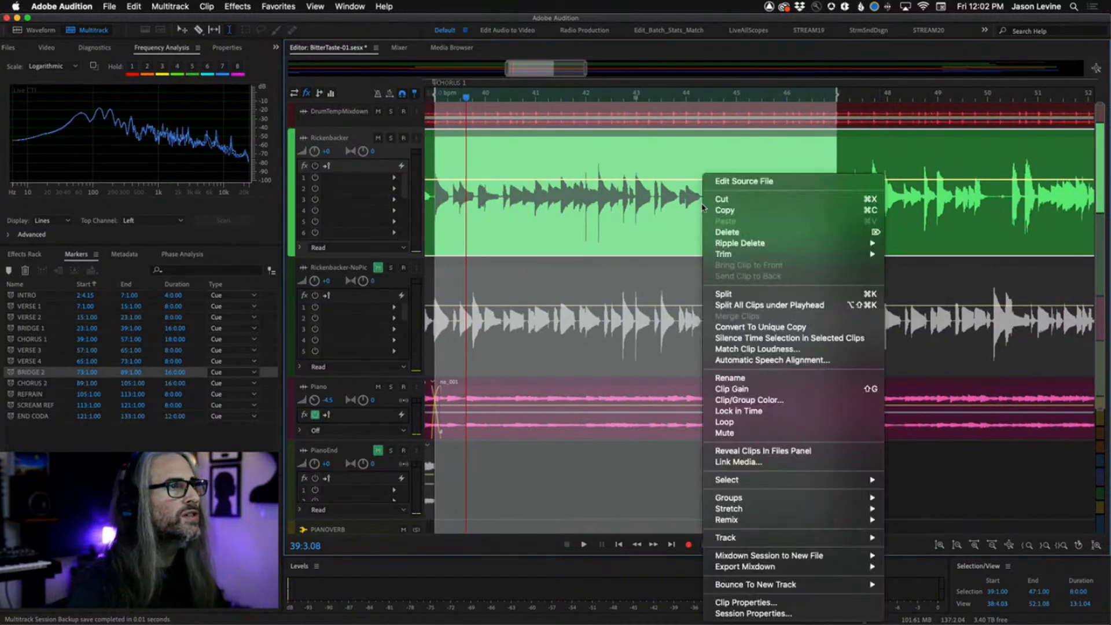
click(752, 294)
Split the Rickenbacker clip again at bars 47 and 55 to isolate the next section.
scroll(939, 299, right, 10)
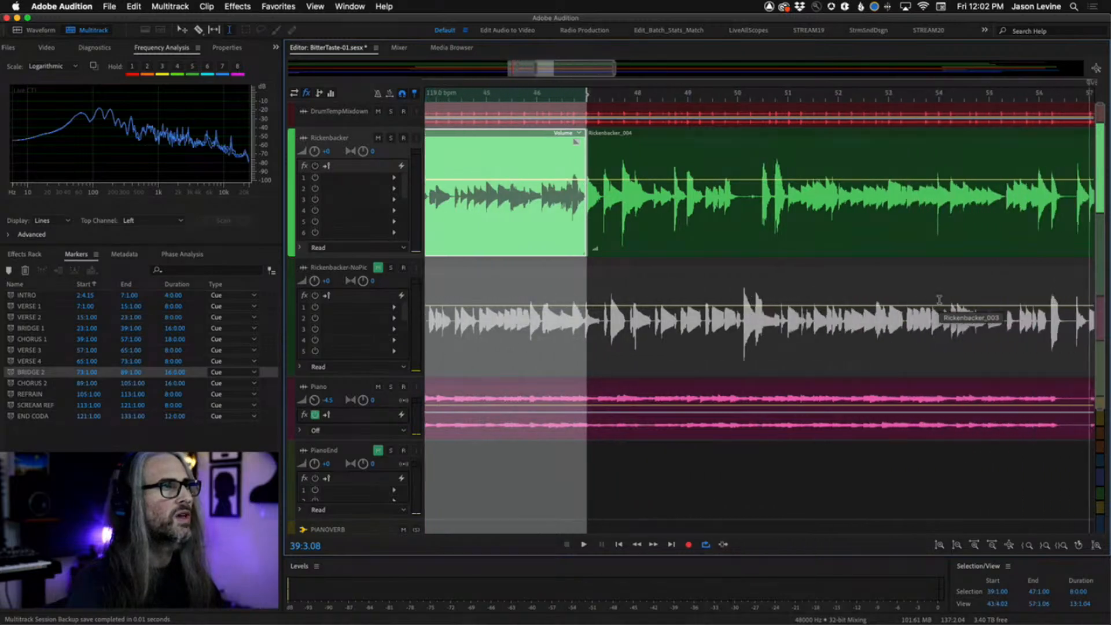
scroll(939, 299, left, 2)
key(minus)
key(minus)
key(minus)
key(minus)
key(minus)
key(minus)
key(minus)
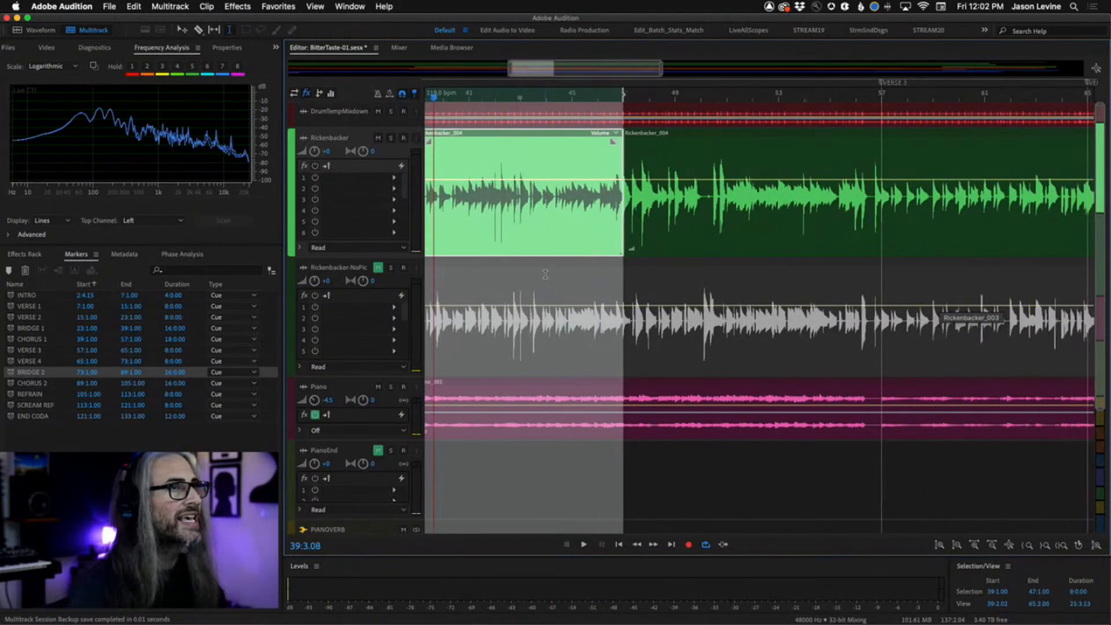
key(minus)
key(minus)
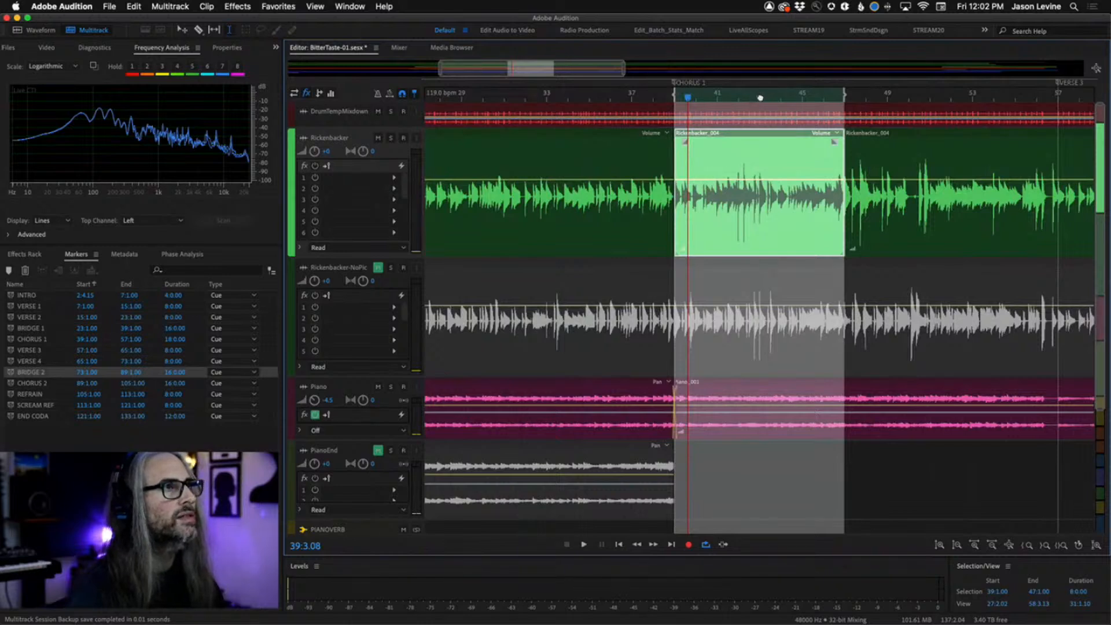
drag(760, 98, 935, 107)
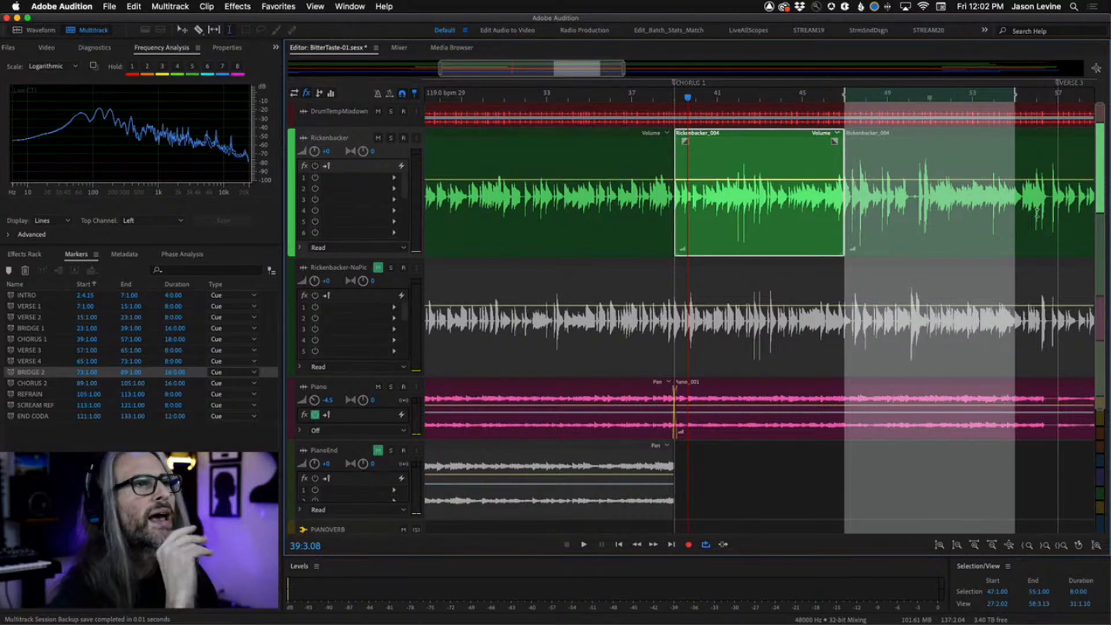
right_click(940, 152)
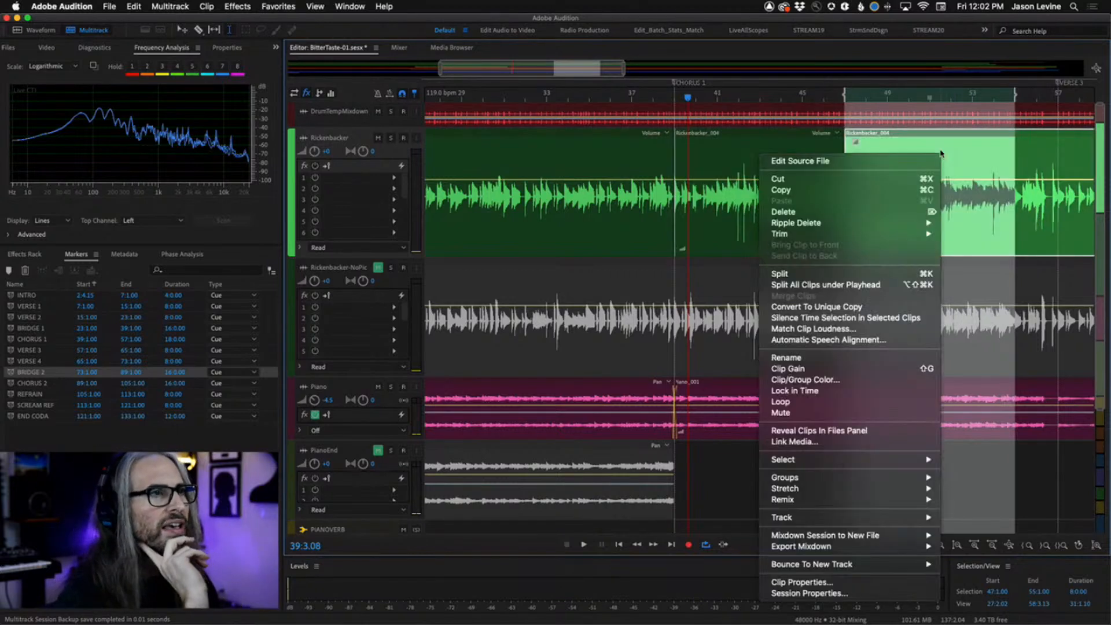
click(861, 273)
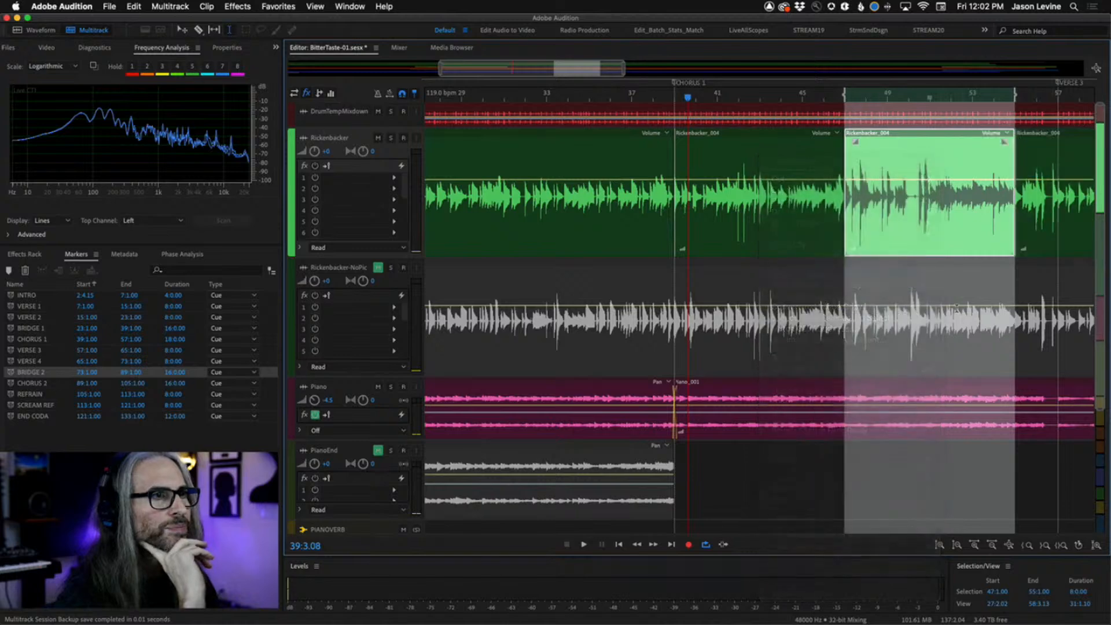
Select the new clip and play the session from bar 51 and from bar 39.
click(956, 140)
click(938, 98)
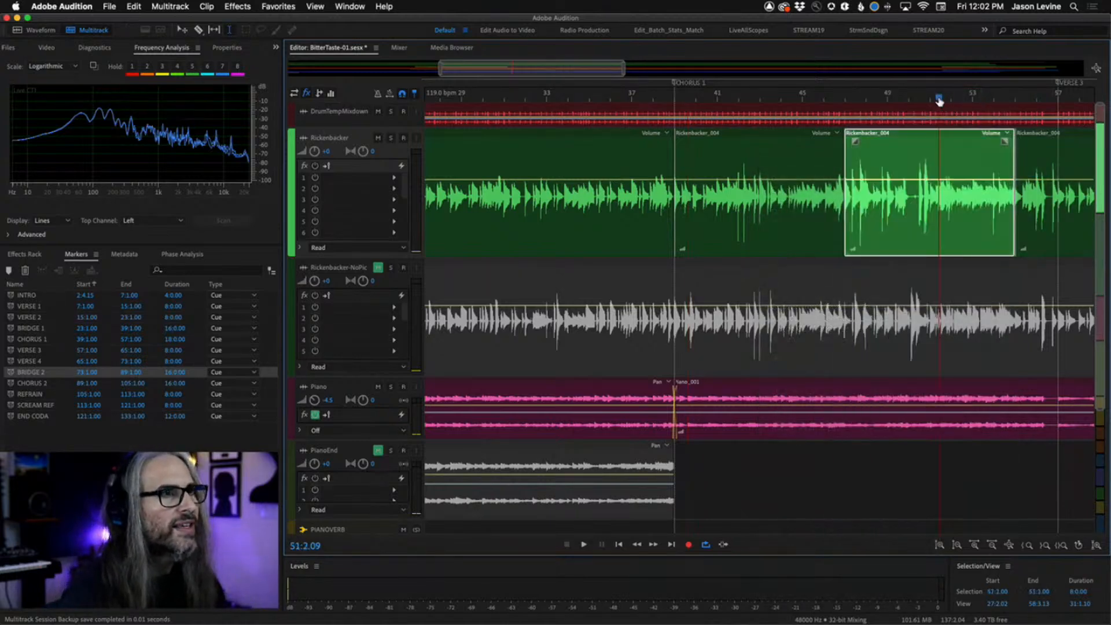
key(space)
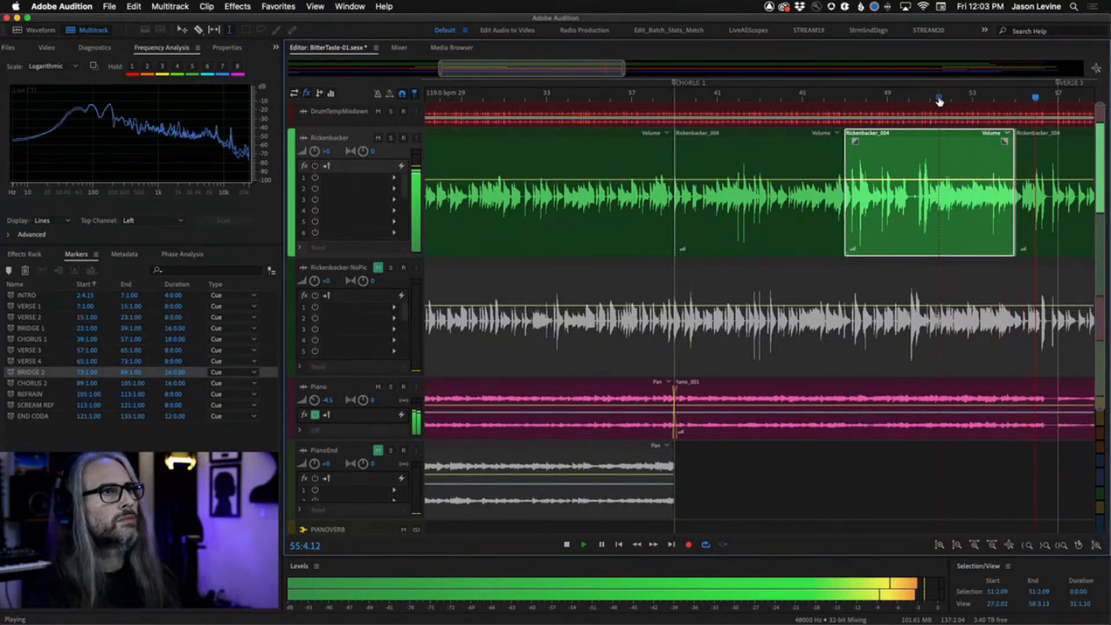
key(space)
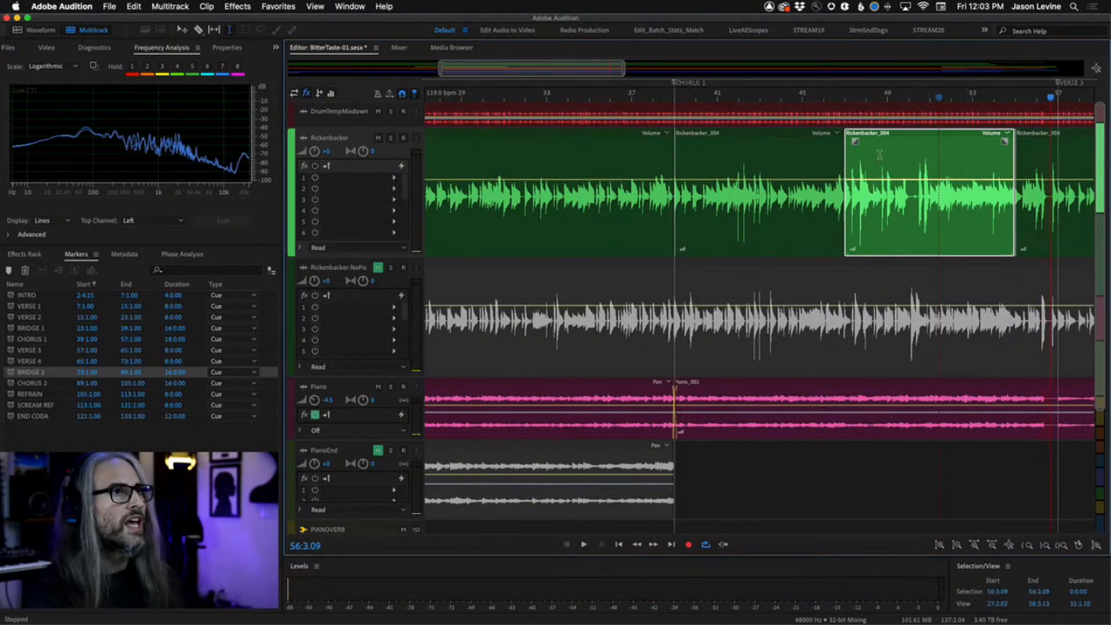
click(685, 100)
scroll(686, 100, down, 1)
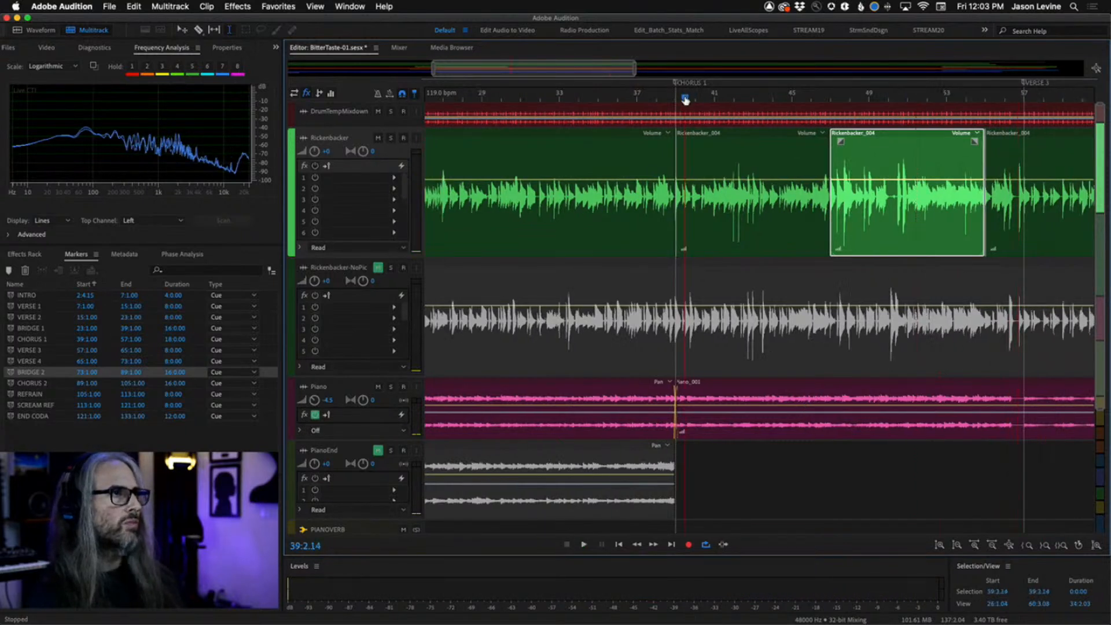
key(space)
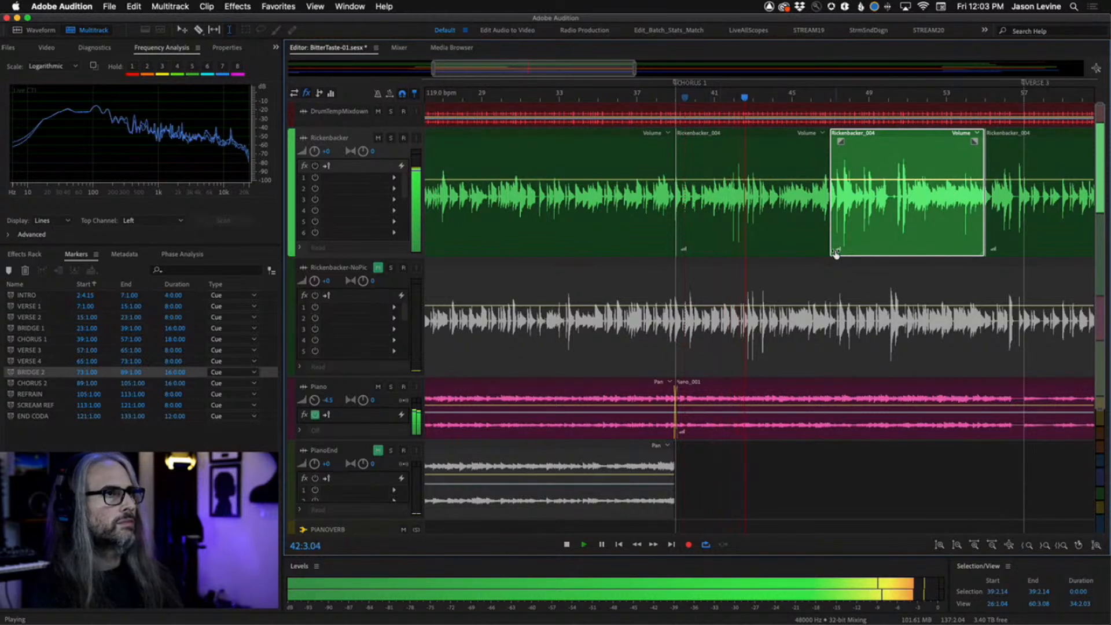
key(space)
Trim the start and end of the Rickenbacker clip between bars 47 and 55, shortening it to about bar 51.
drag(831, 231, 913, 234)
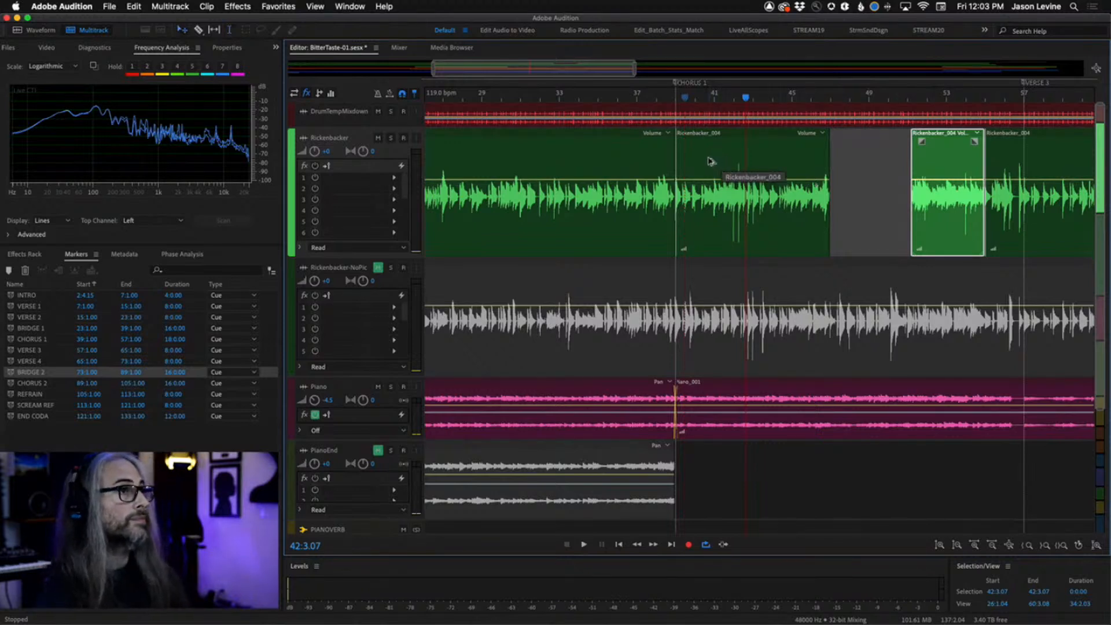
drag(707, 161, 863, 162)
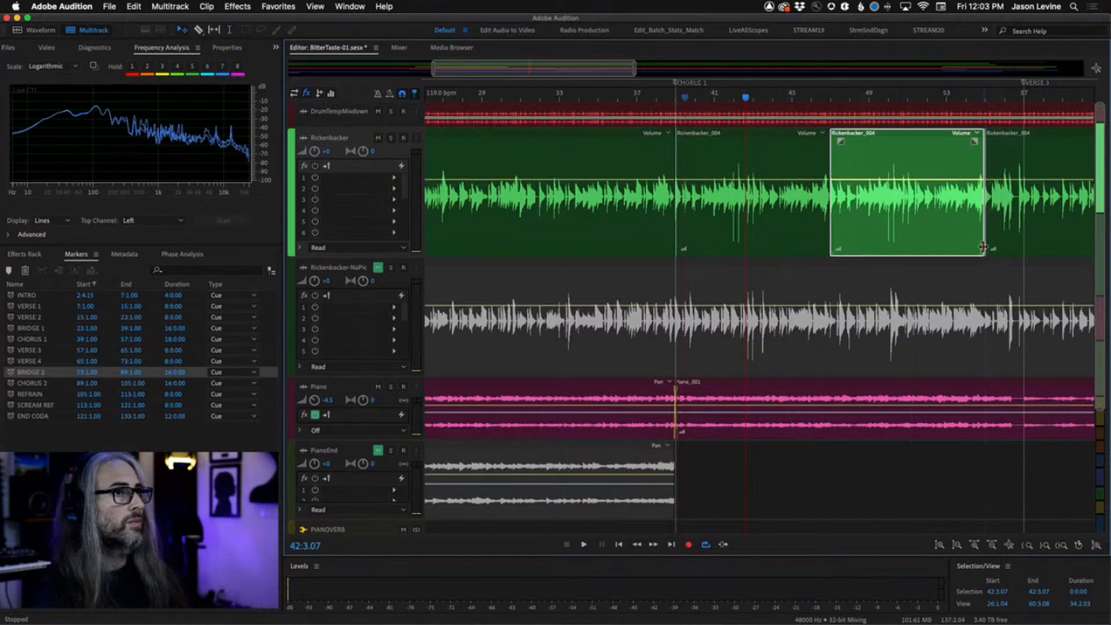
drag(983, 247, 902, 247)
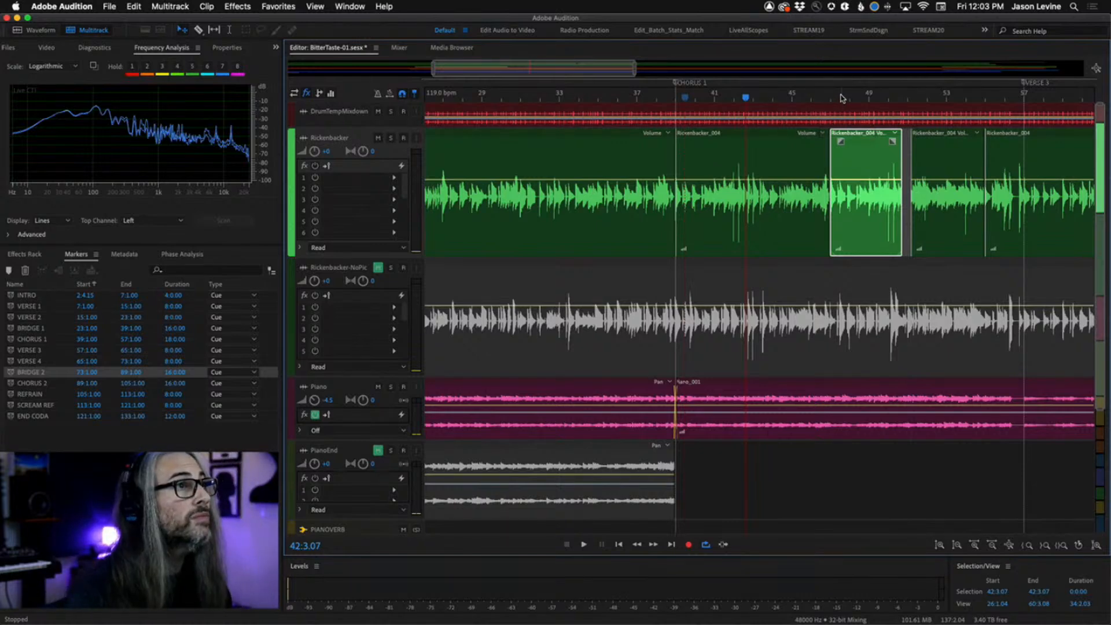
Extend the start of the Rickenbacker clip at bar 47 slightly earlier, just before the downbeat.
scroll(833, 99, up, 6)
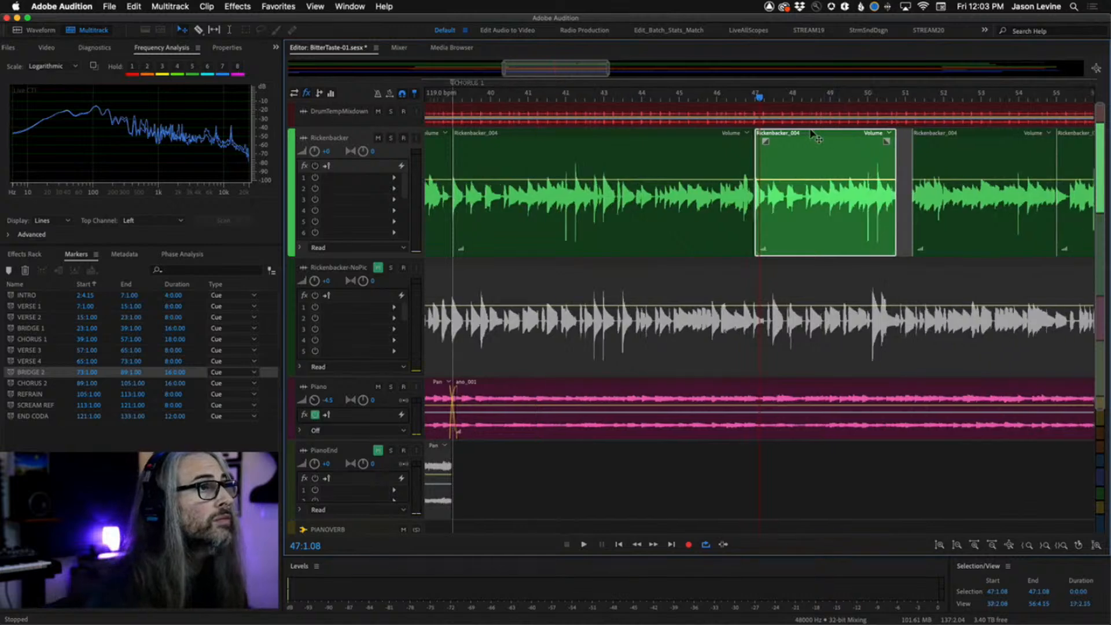
key(=)
key(=)
key(=)
key(=)
key(=)
key(=)
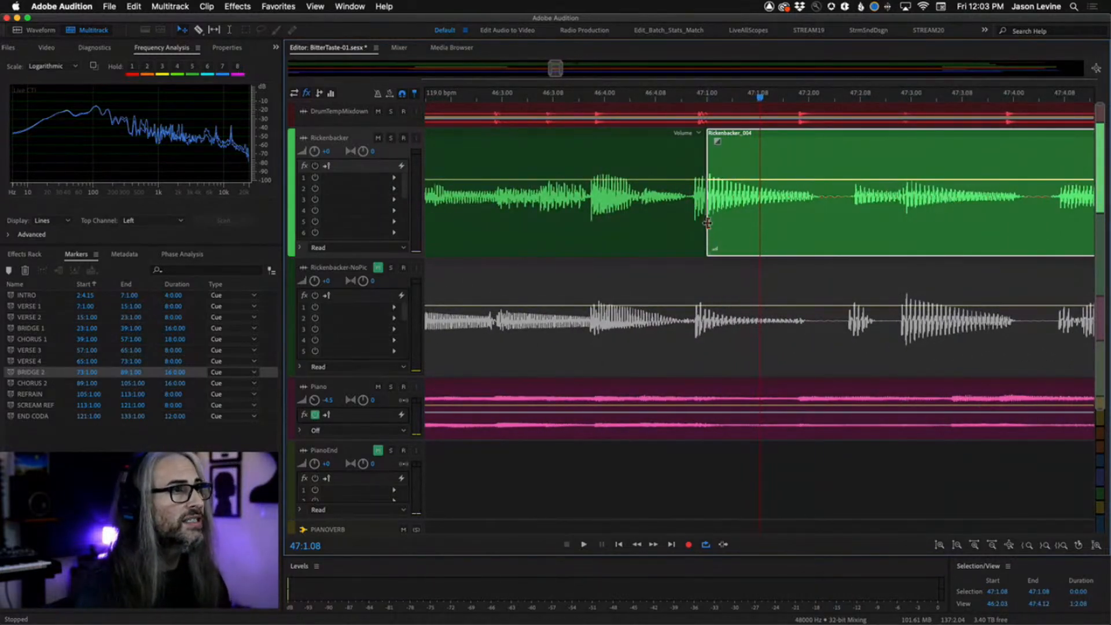
drag(707, 223, 686, 224)
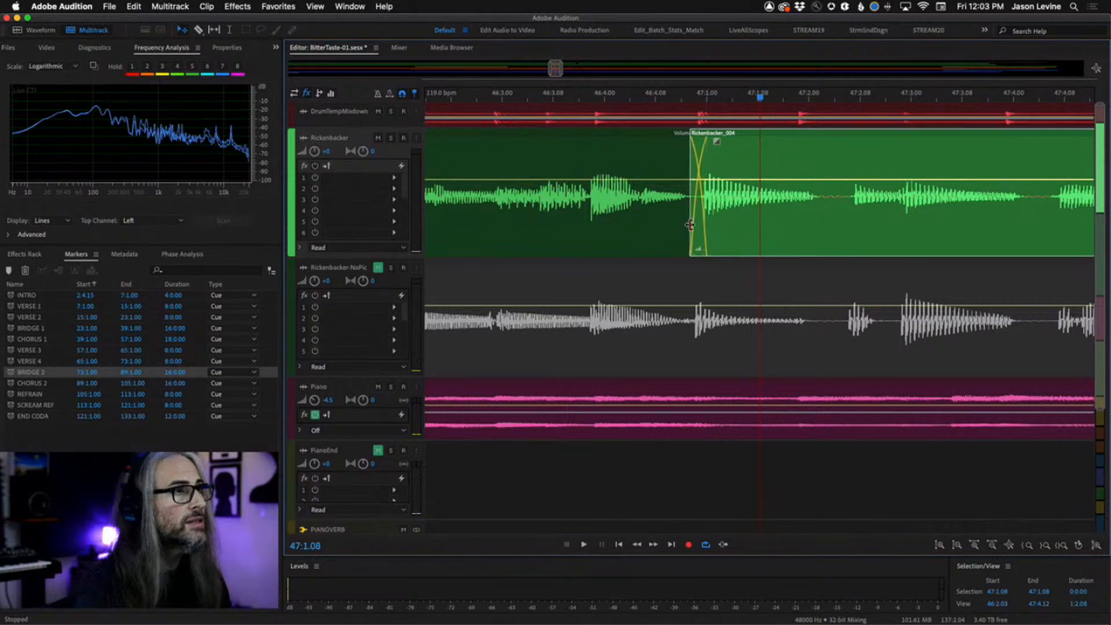
drag(719, 142, 700, 141)
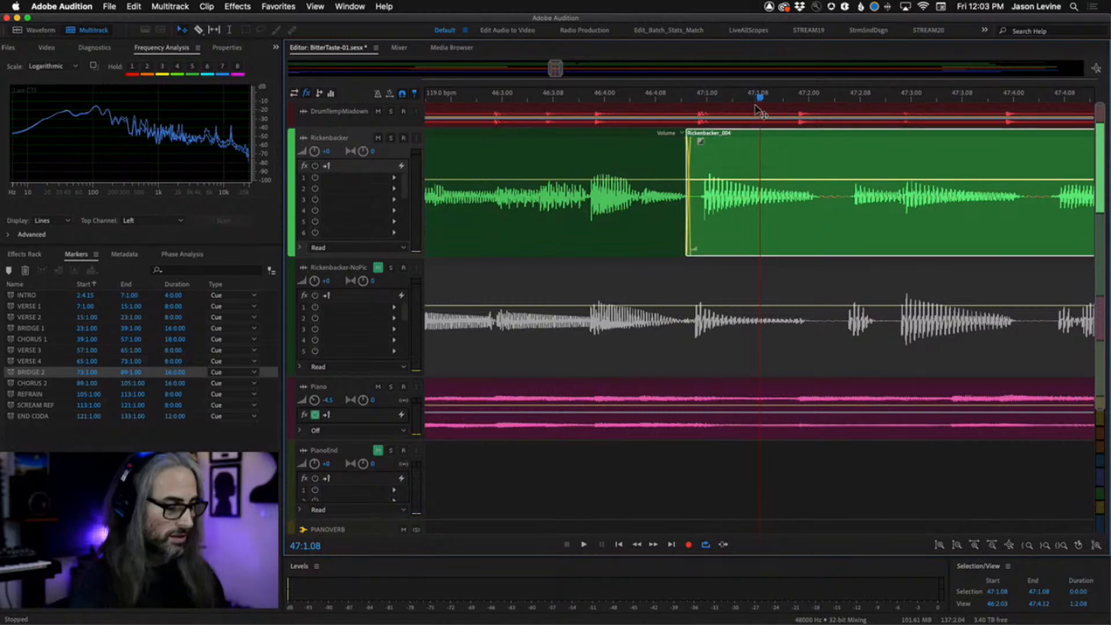
Play from around bar 45, then extend the clip's end past bar 51 to crossfade into the next Rickenbacker clip.
scroll(755, 107, down, 8)
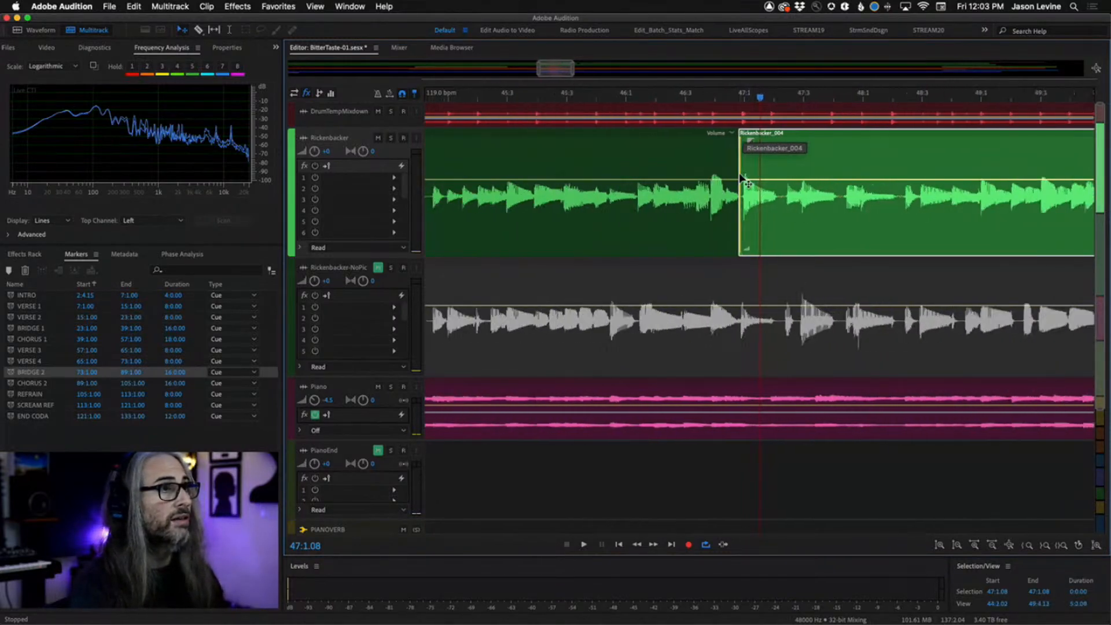
scroll(747, 180, down, 8)
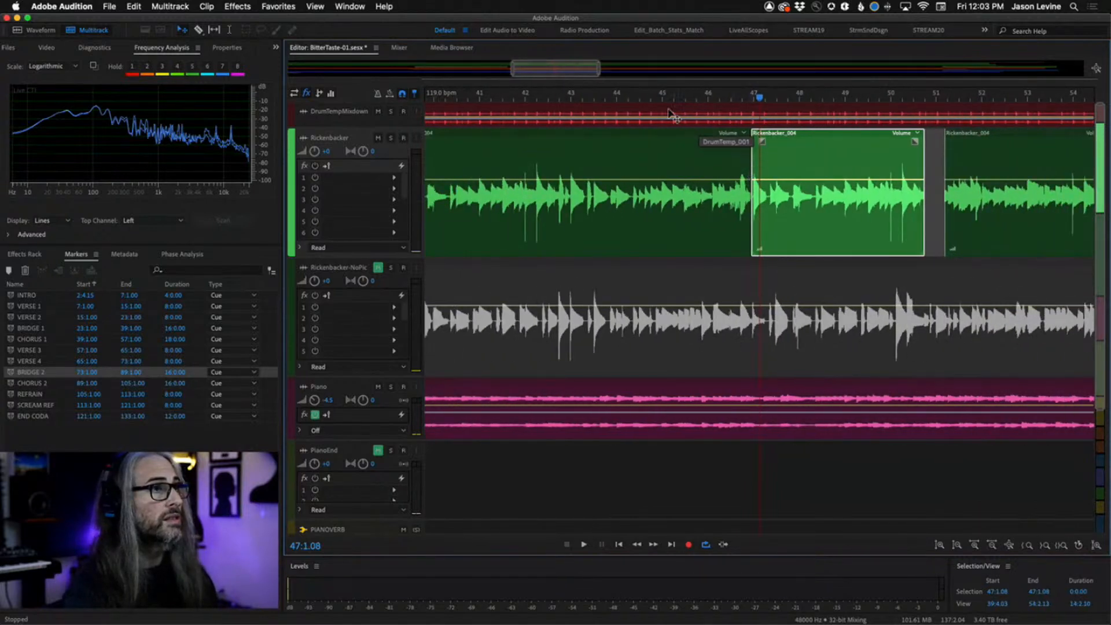
click(656, 99)
key(space)
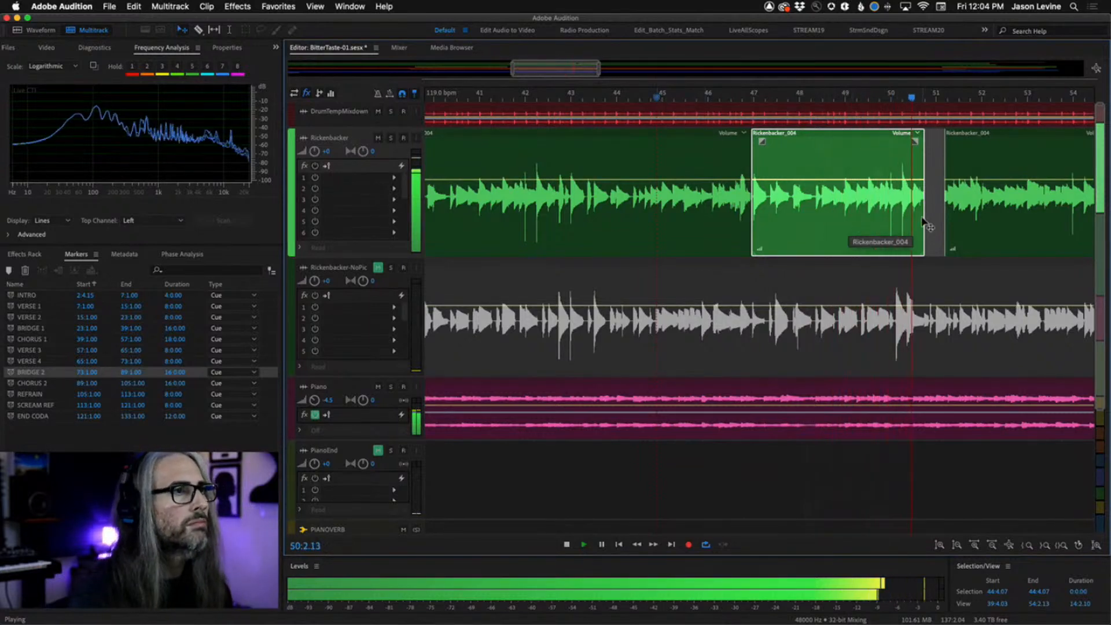
key(space)
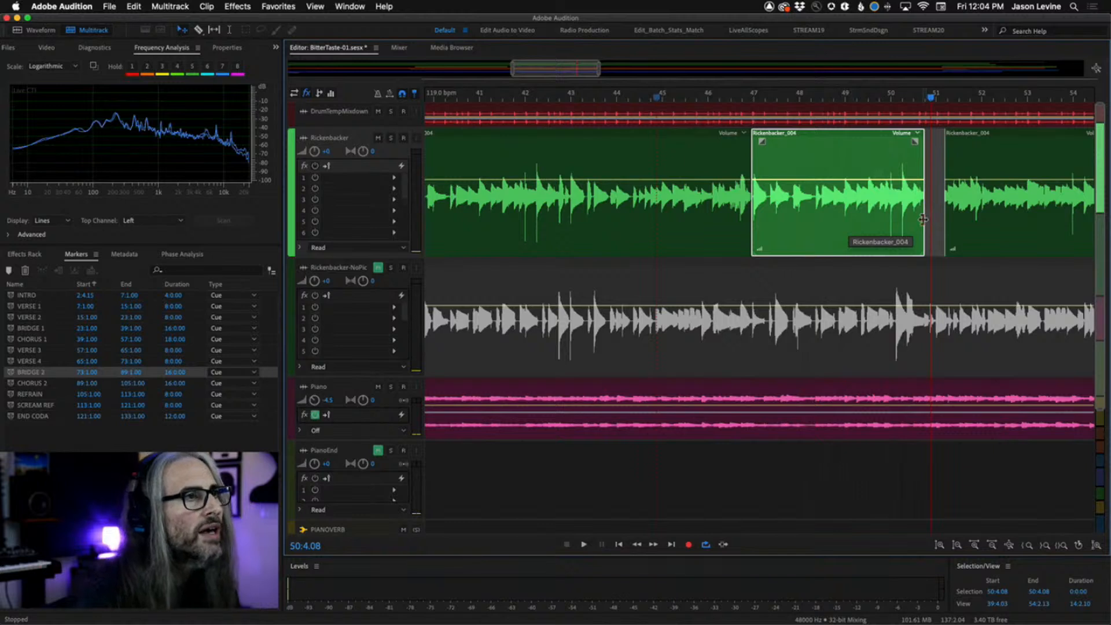
drag(922, 219, 958, 223)
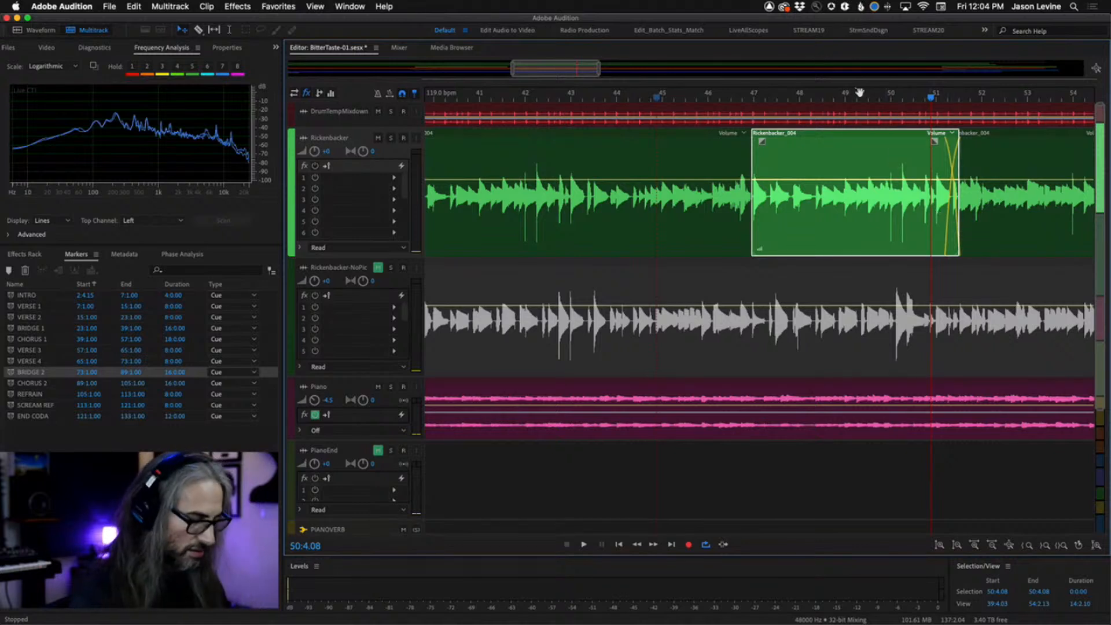
Play the session from bar 46 to audition the edited Rickenbacker section and its crossfade.
click(730, 97)
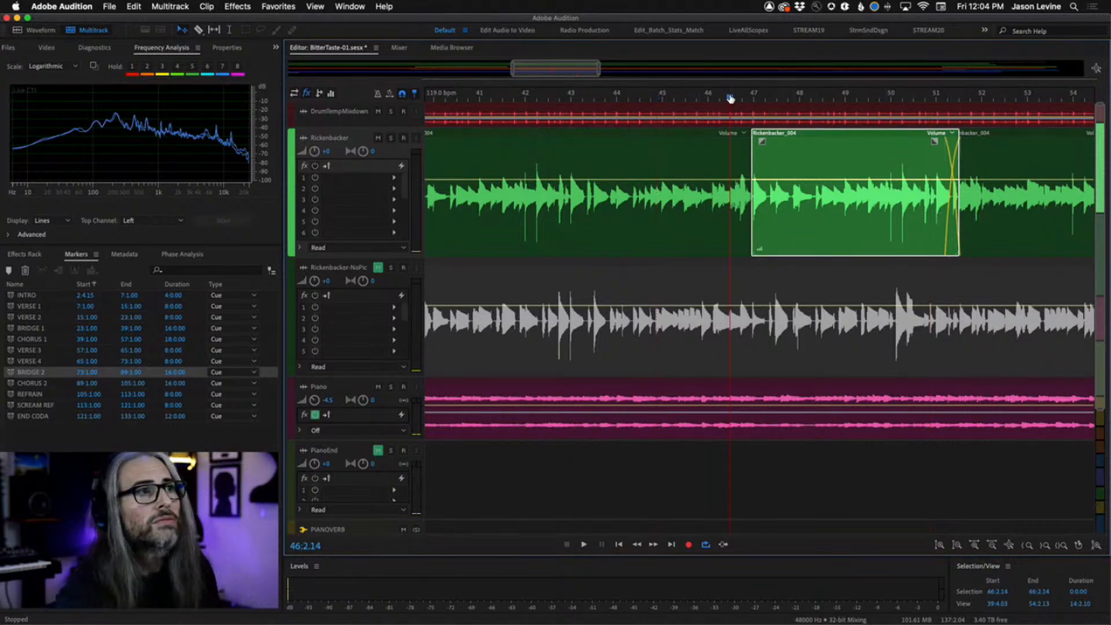
key(space)
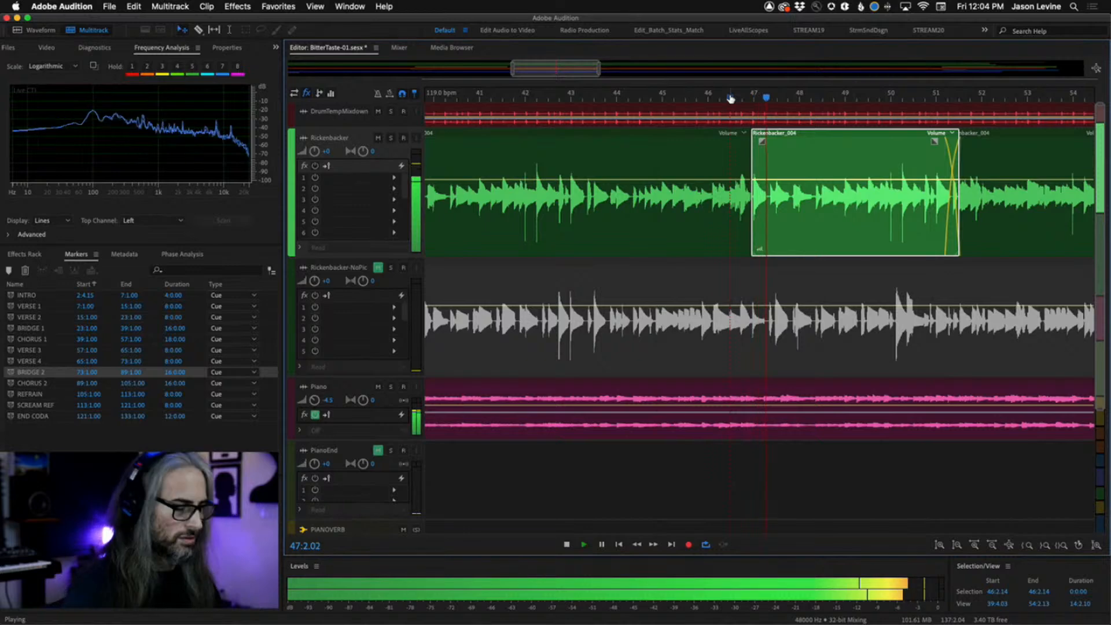
scroll(730, 97, down, 5)
scroll(730, 99, down, 3)
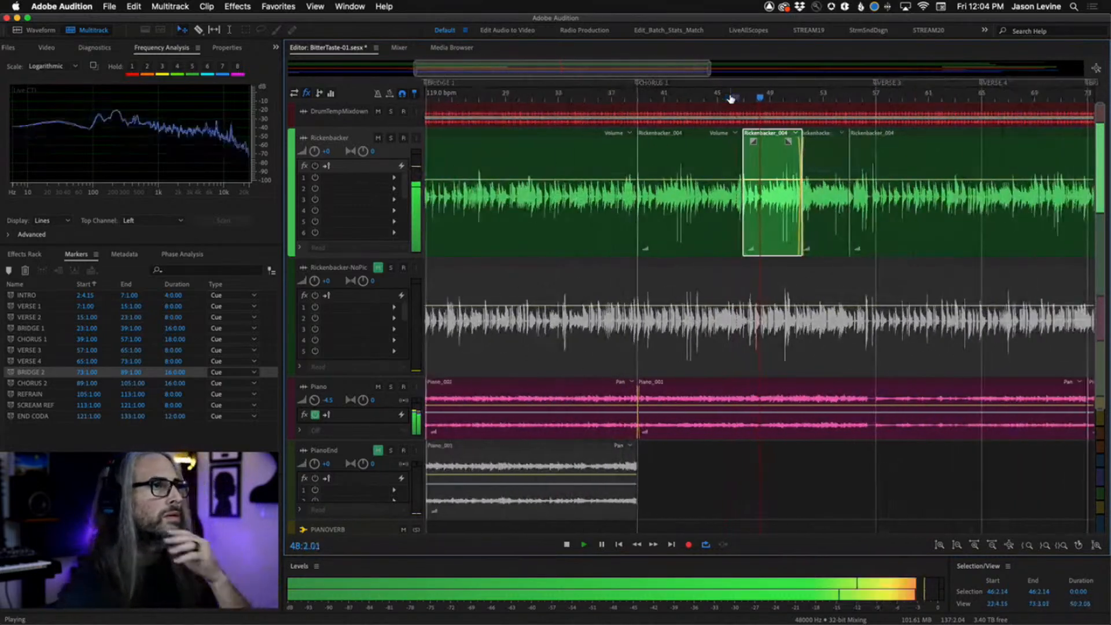
scroll(730, 98, up, 5)
scroll(820, 118, up, 3)
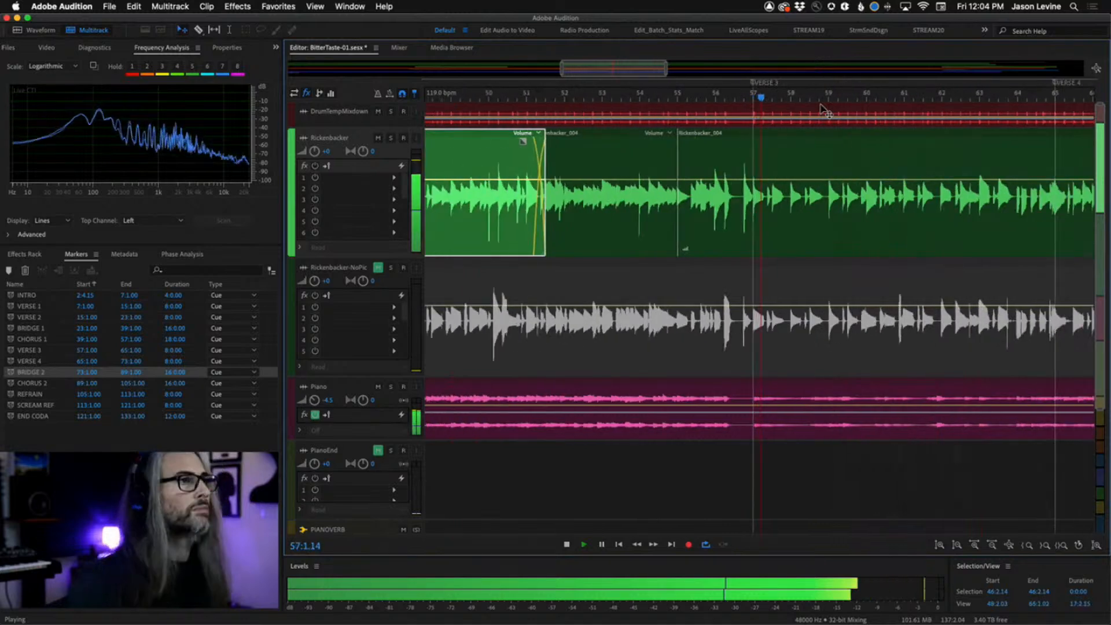
scroll(826, 322, down, 5)
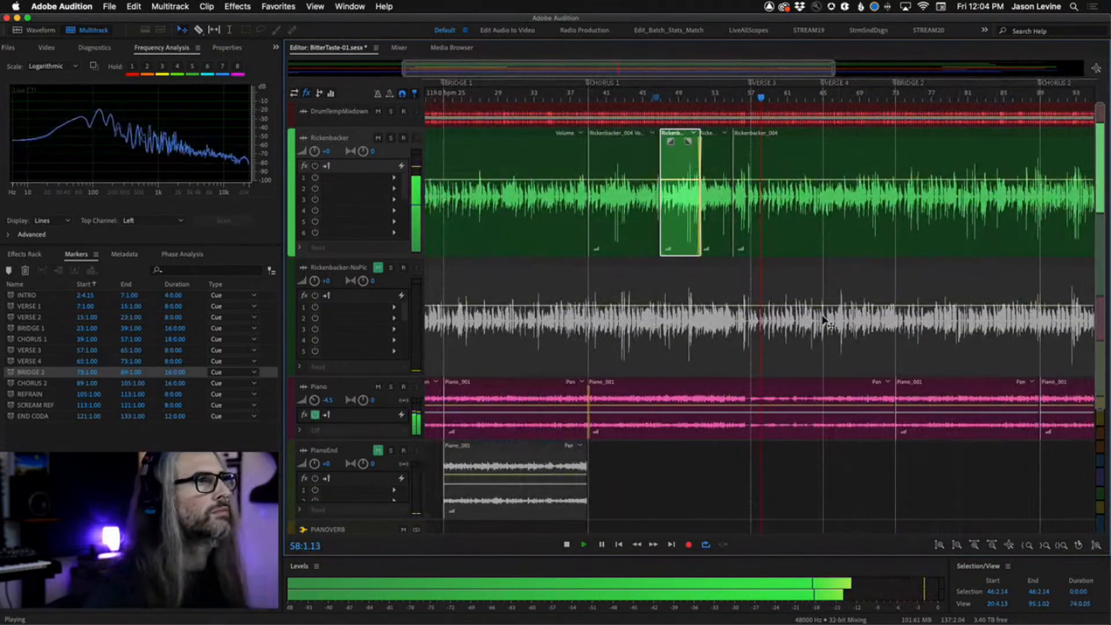
scroll(825, 323, right, 5)
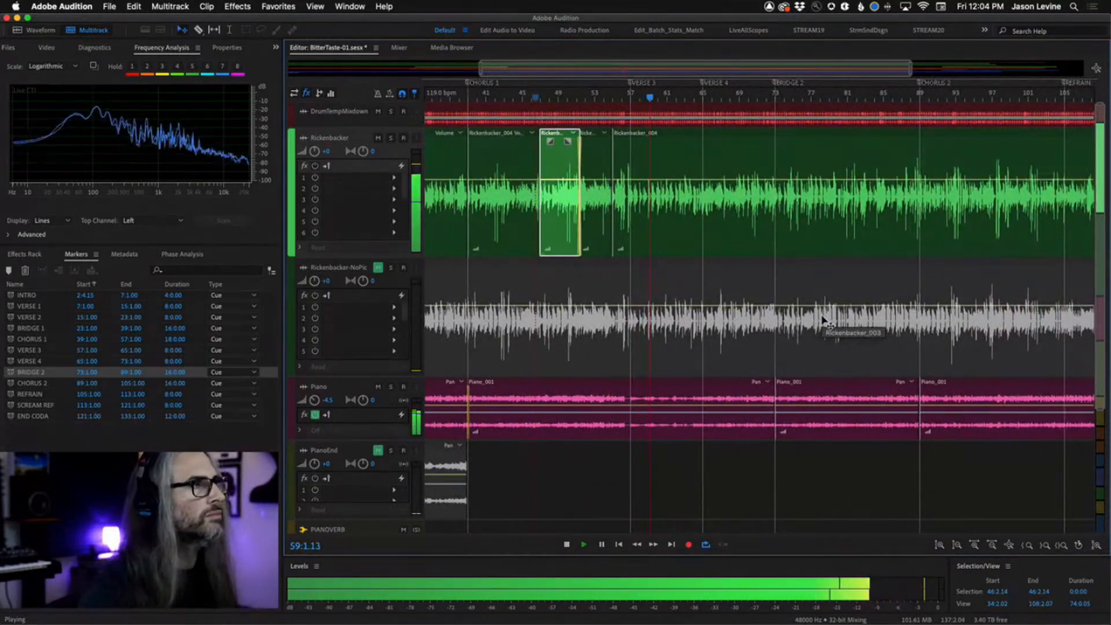
scroll(826, 322, right, 3)
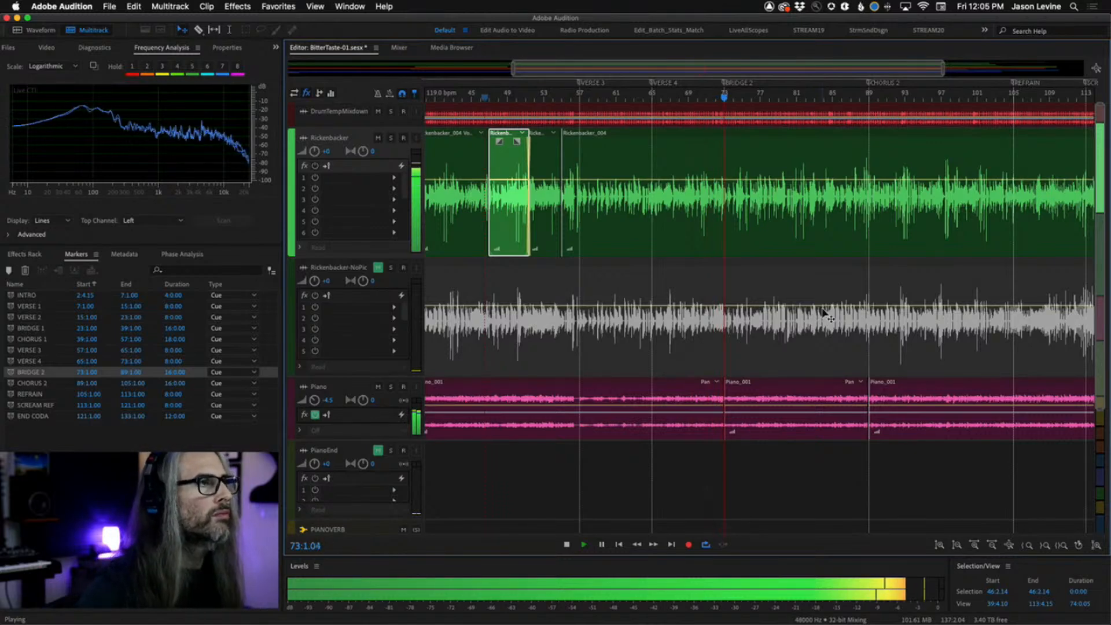
key(space)
Play from around bar 71, briefly soloing and then unsoloing the Rickenbacker track.
scroll(706, 101, up, 5)
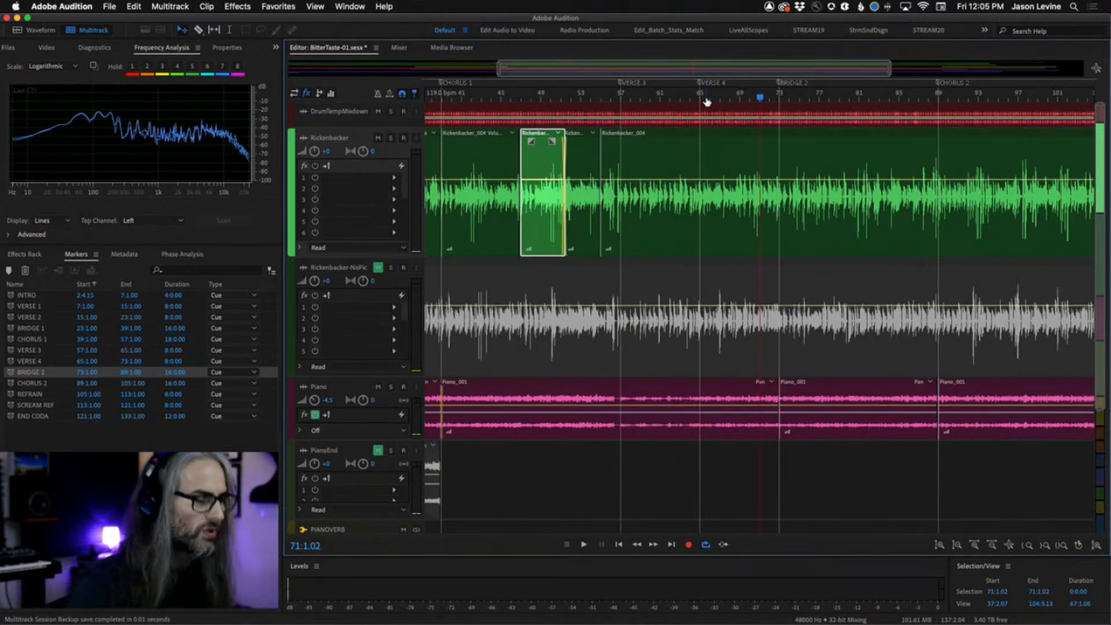
scroll(719, 169, up, 5)
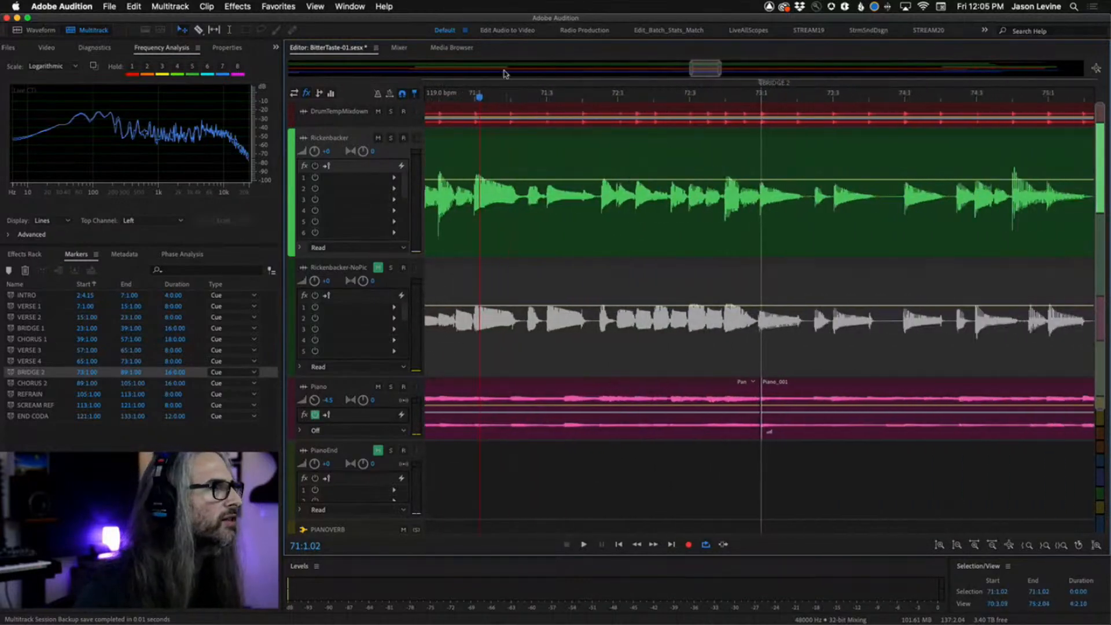
key(space)
click(391, 138)
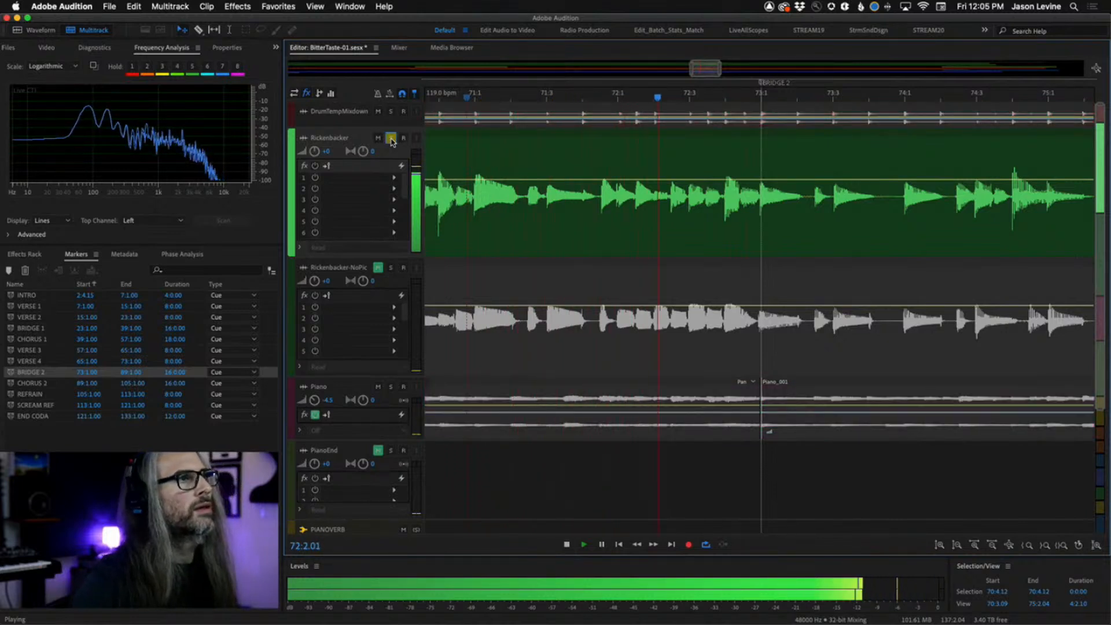
key(space)
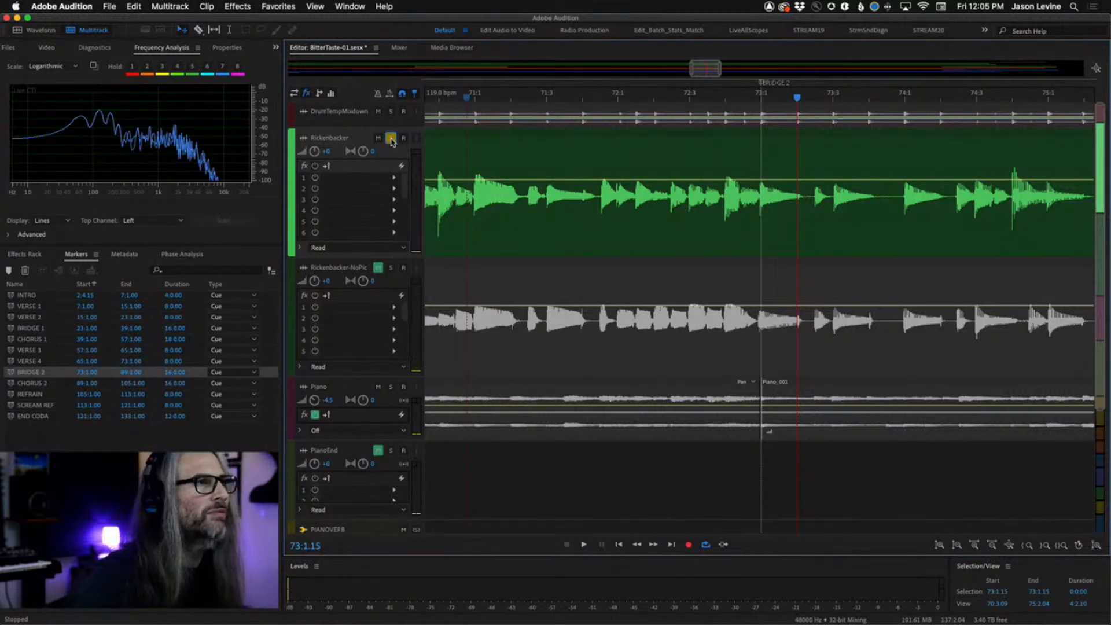
key(space)
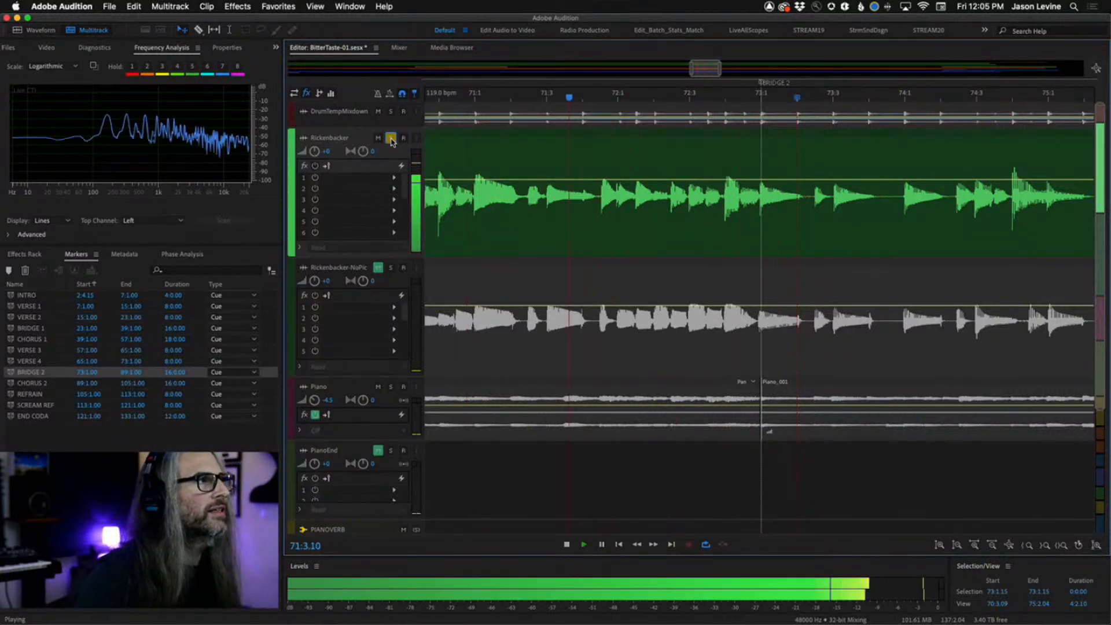
click(391, 139)
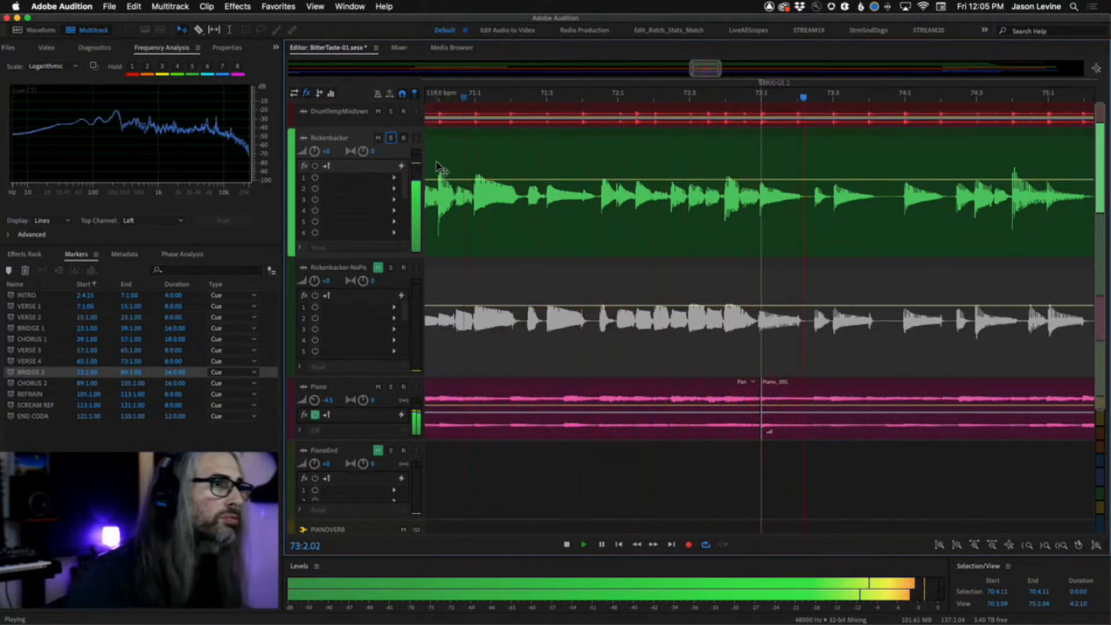
Browse the session timeline through the Bridge 2 and Chorus 2 sections around bar 80.
scroll(441, 167, down, 2)
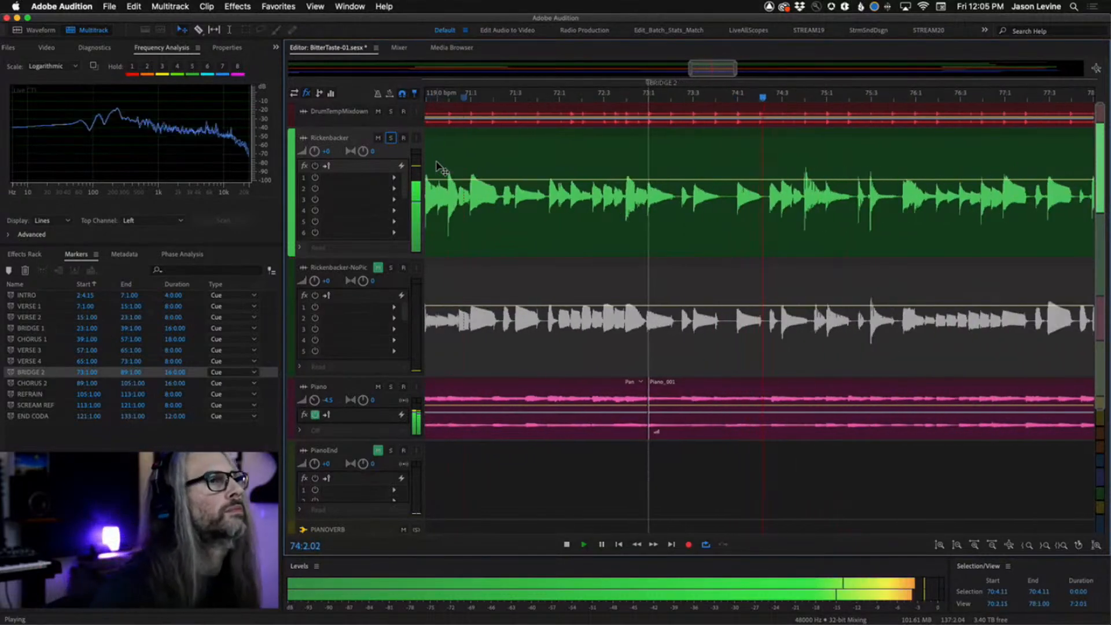
scroll(441, 168, down, 3)
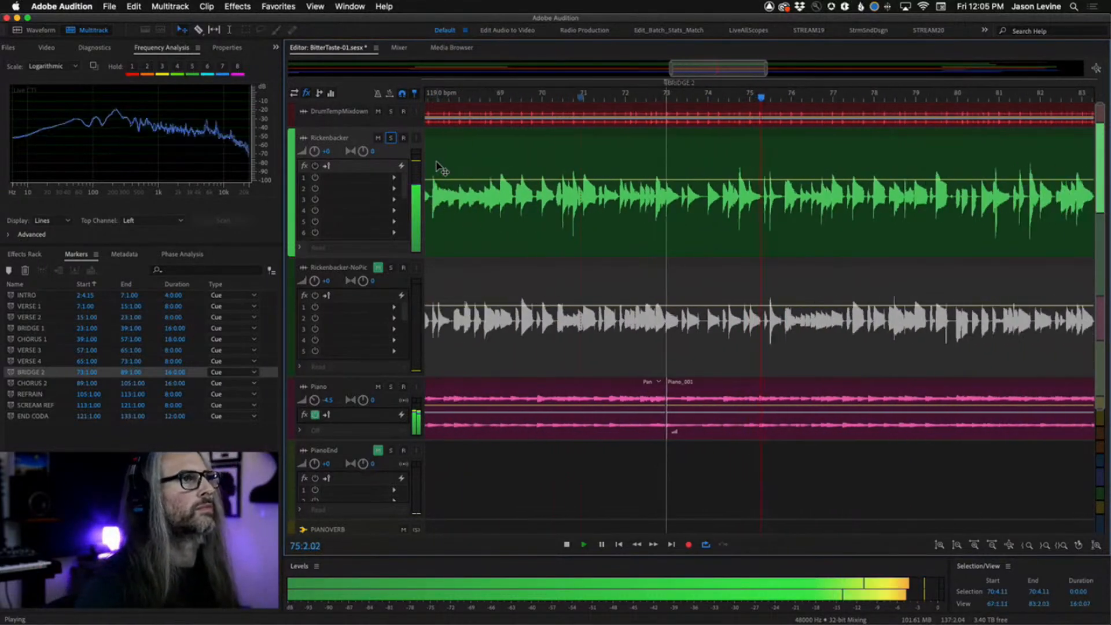
scroll(441, 168, down, 3)
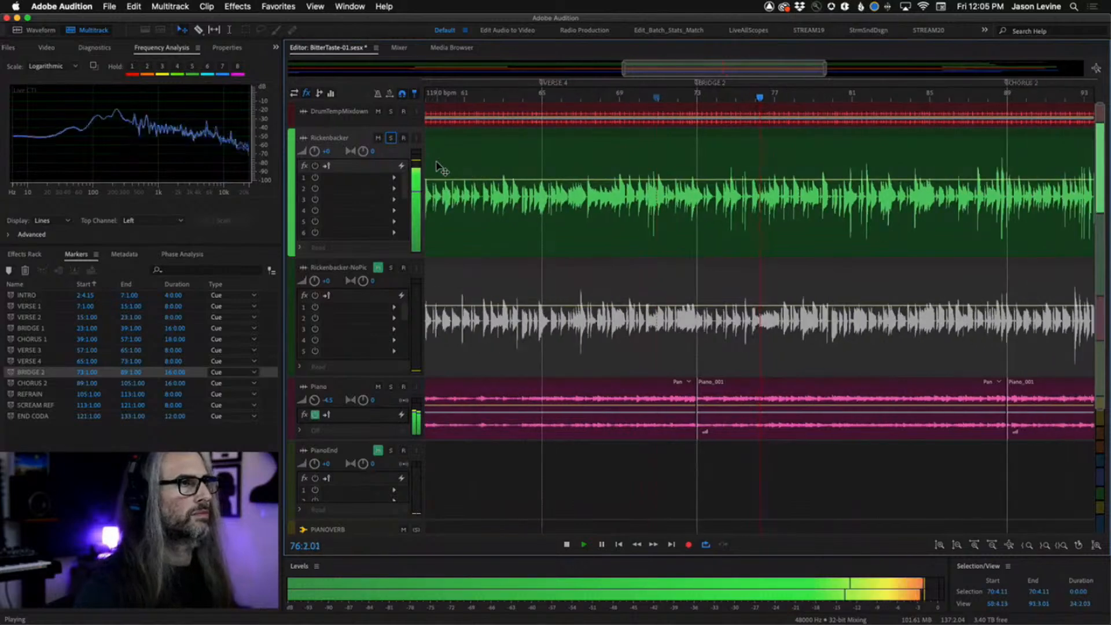
scroll(441, 168, down, 2)
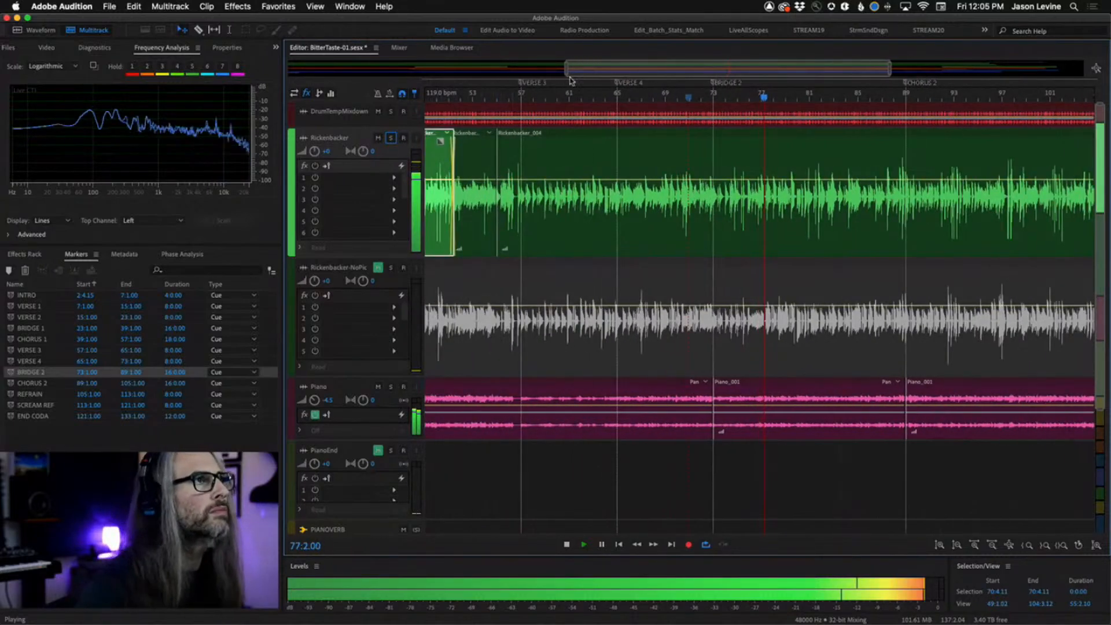
drag(745, 70, 868, 65)
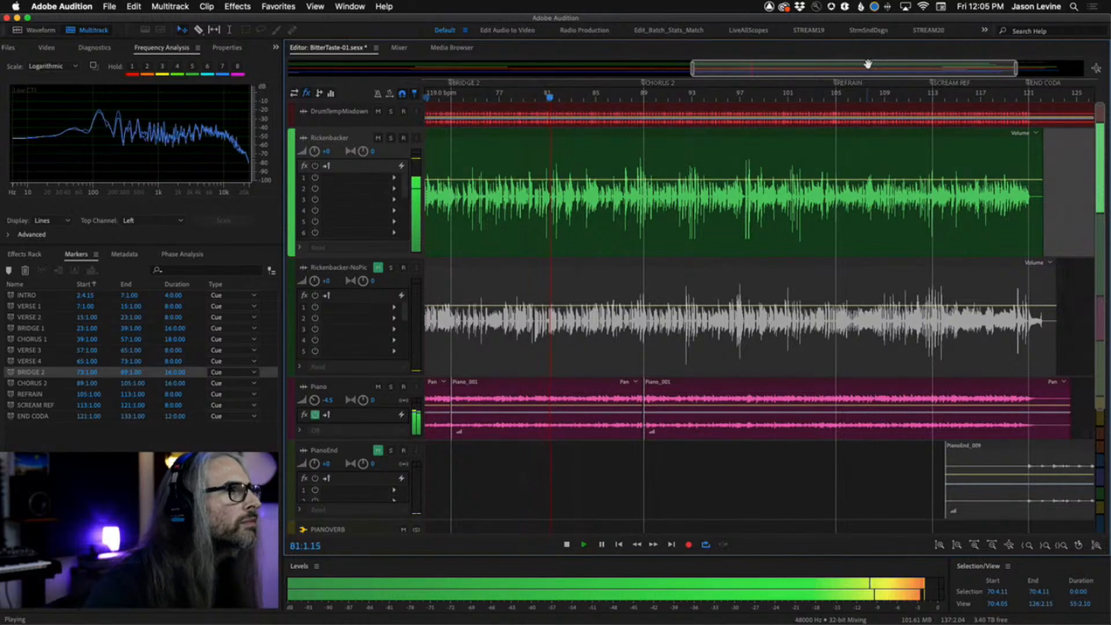
click(538, 97)
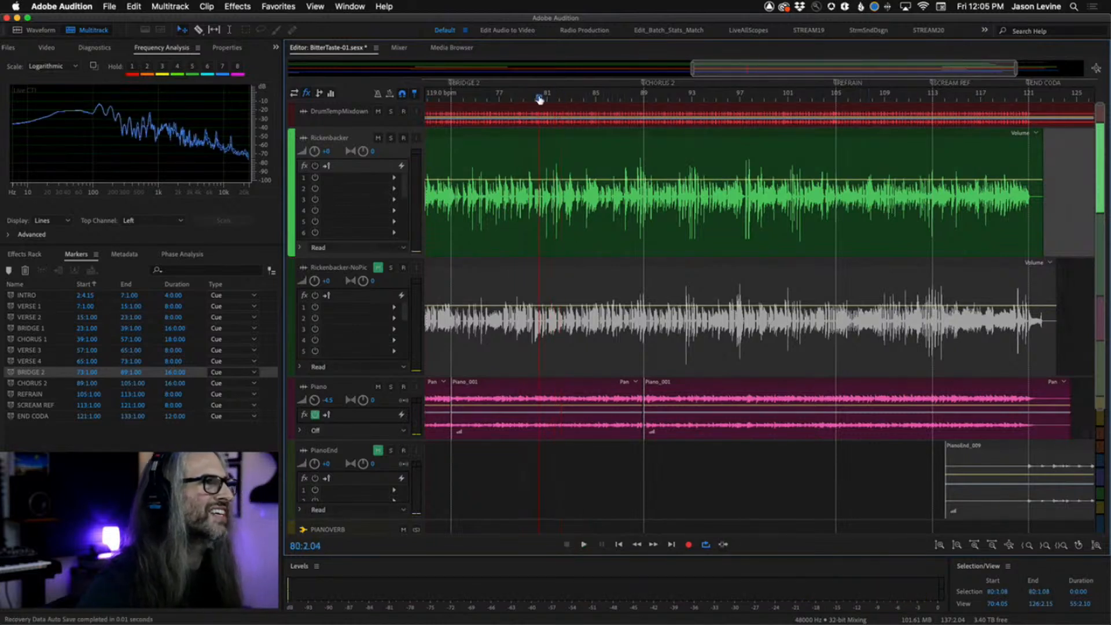
drag(539, 98, 531, 98)
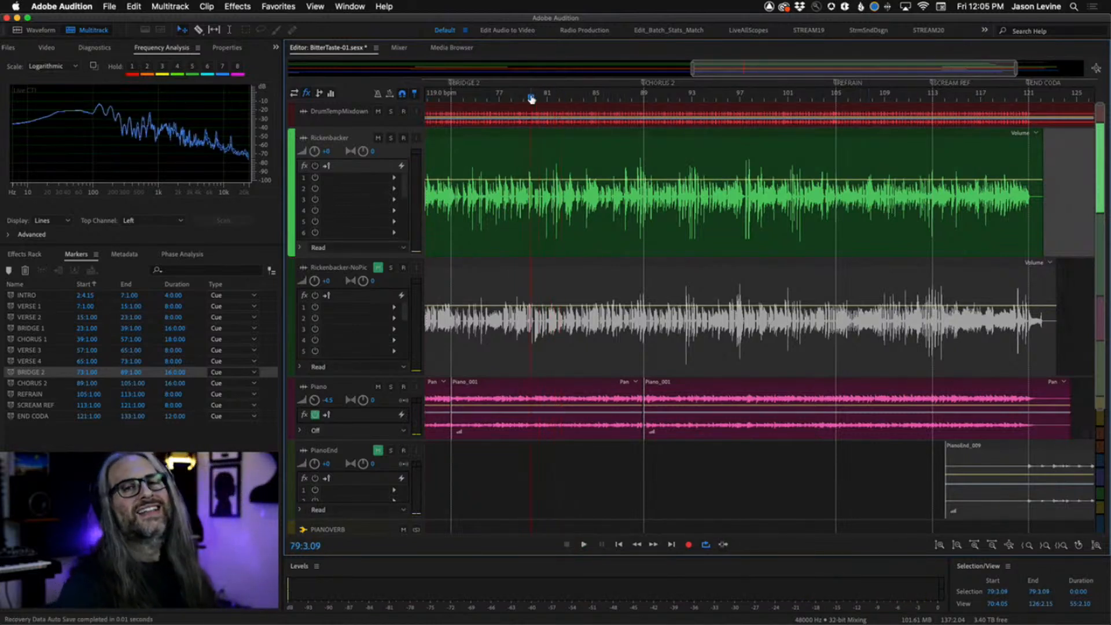
scroll(531, 98, up, 10)
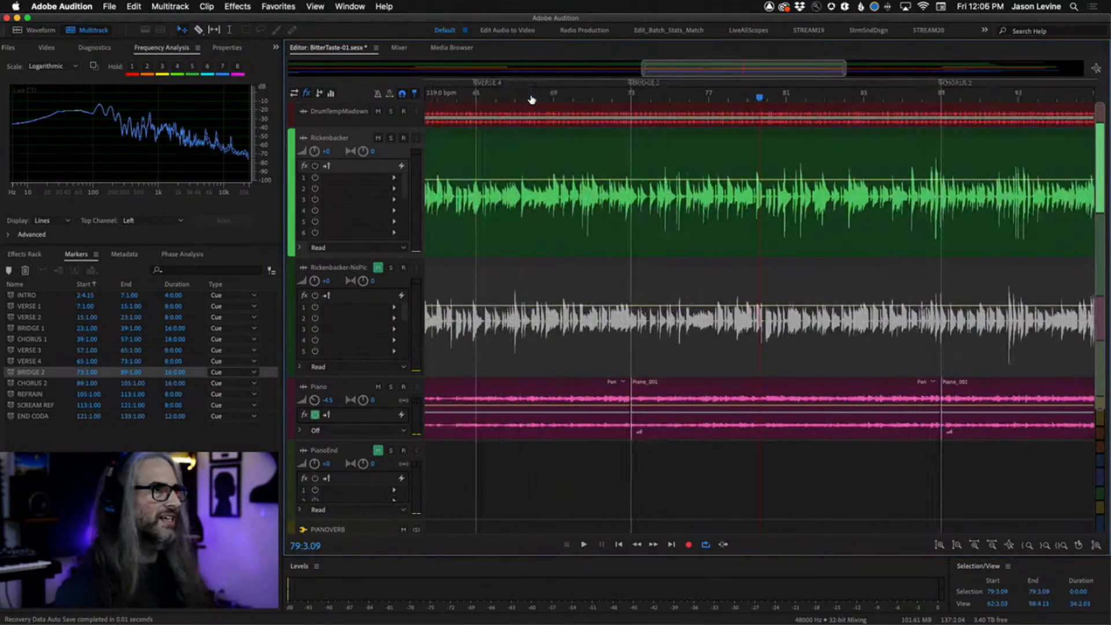
scroll(656, 89, up, 4)
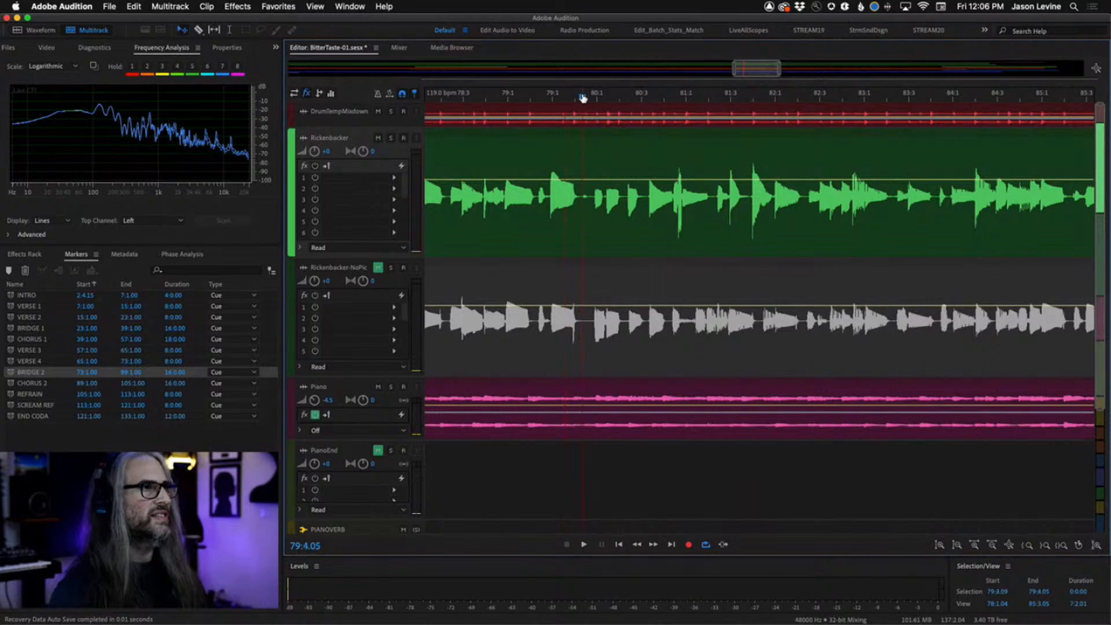
Solo the Rickenbacker track and play from around bar 79 to audition the guitar part.
click(582, 98)
key(space)
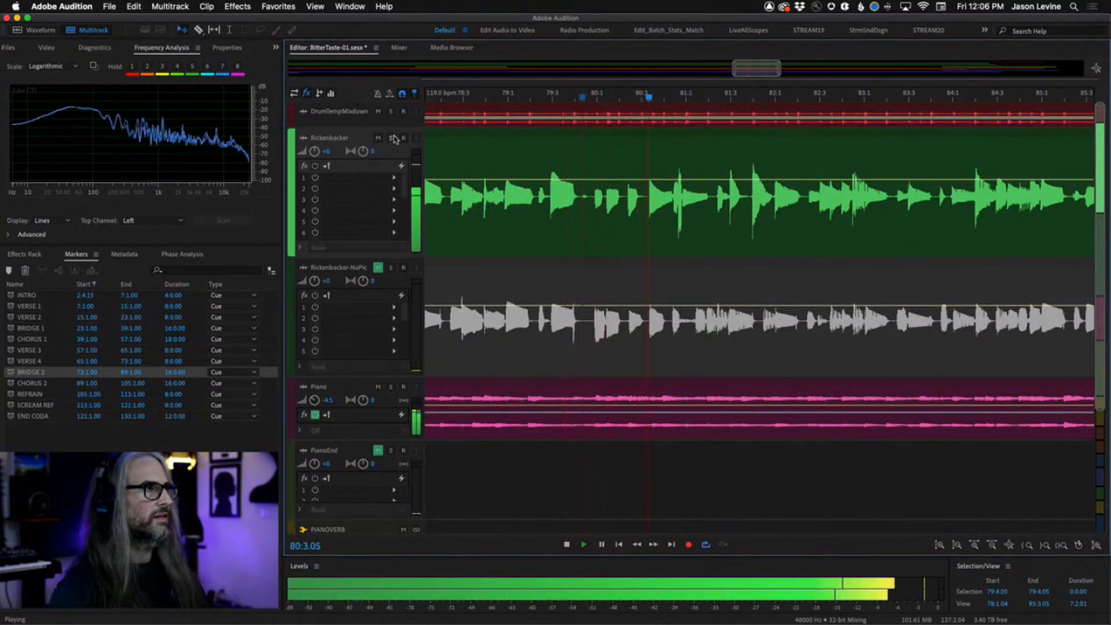
click(391, 138)
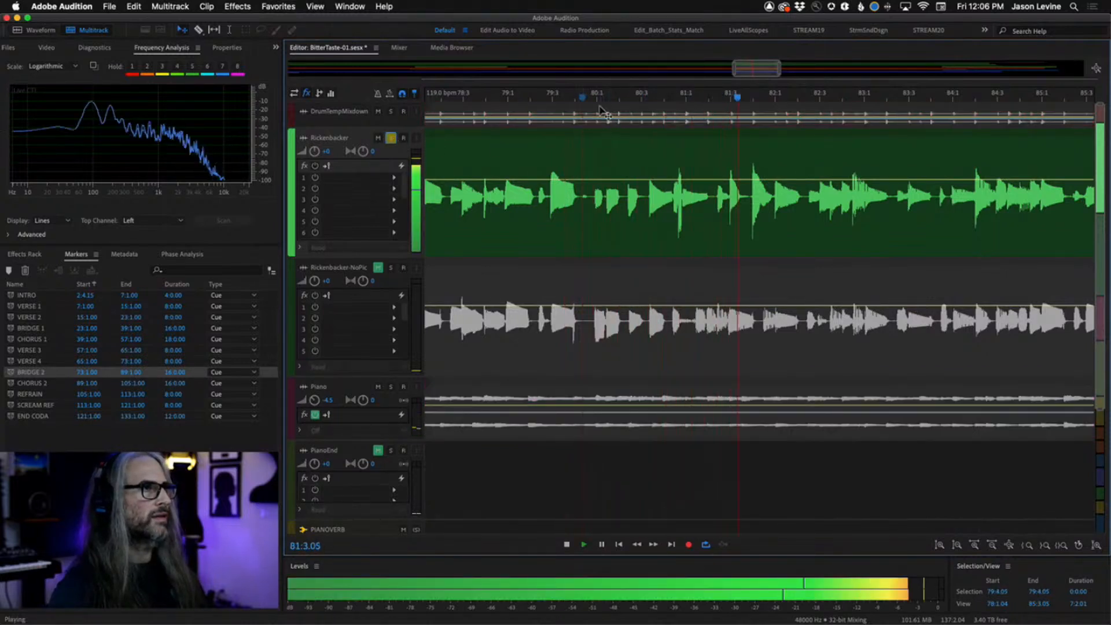
click(589, 97)
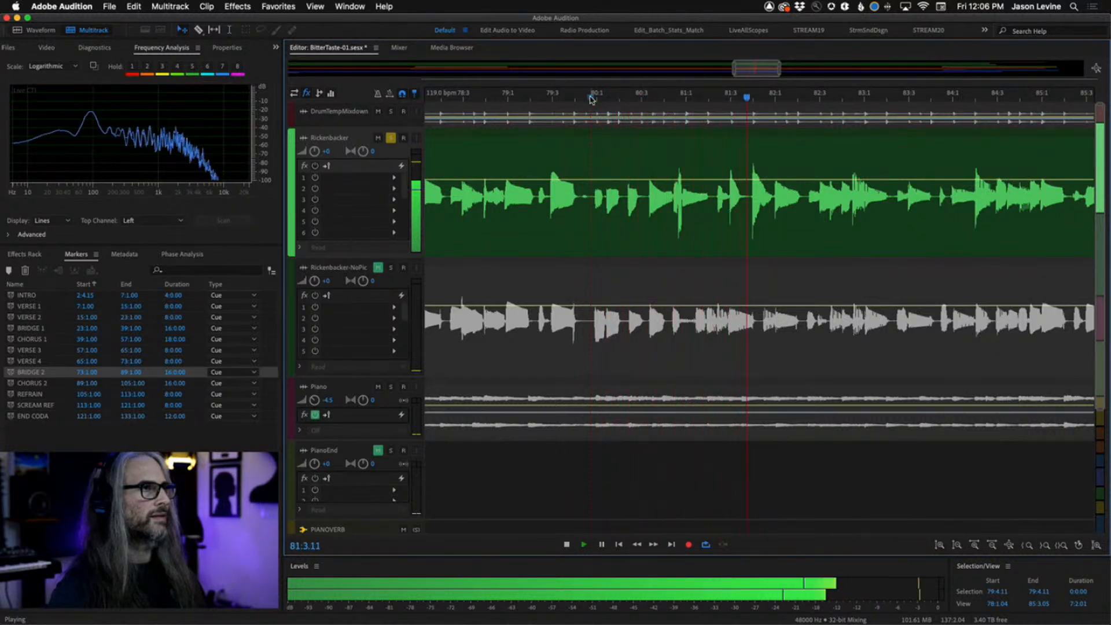
click(575, 97)
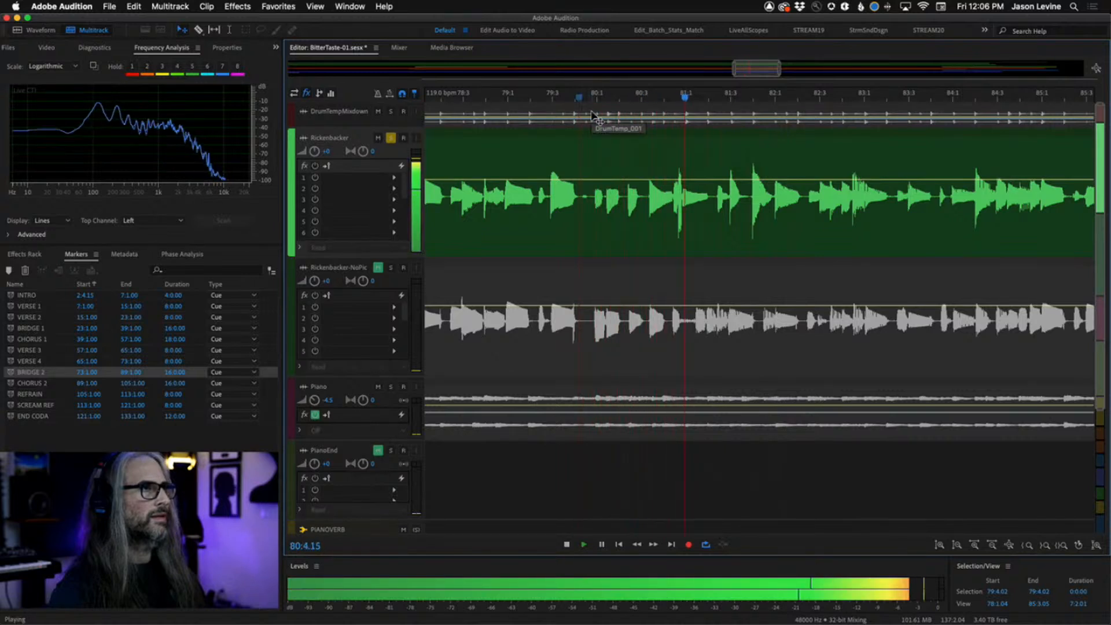
key(space)
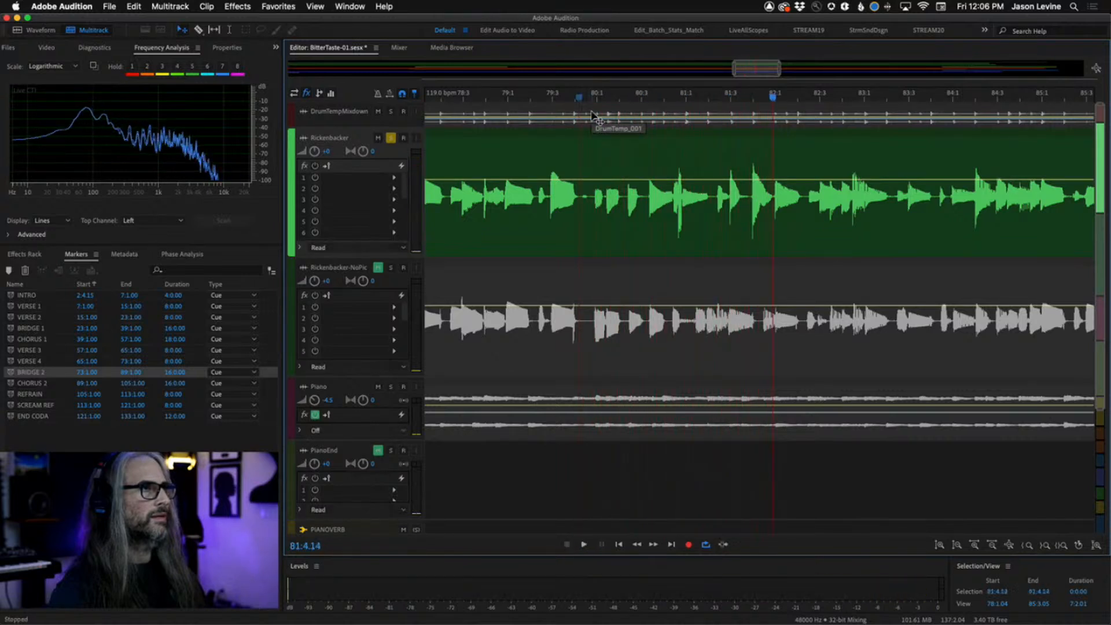
Play from around bar 80, then from just before the Bridge 2 marker at bar 73.
click(593, 97)
key(space)
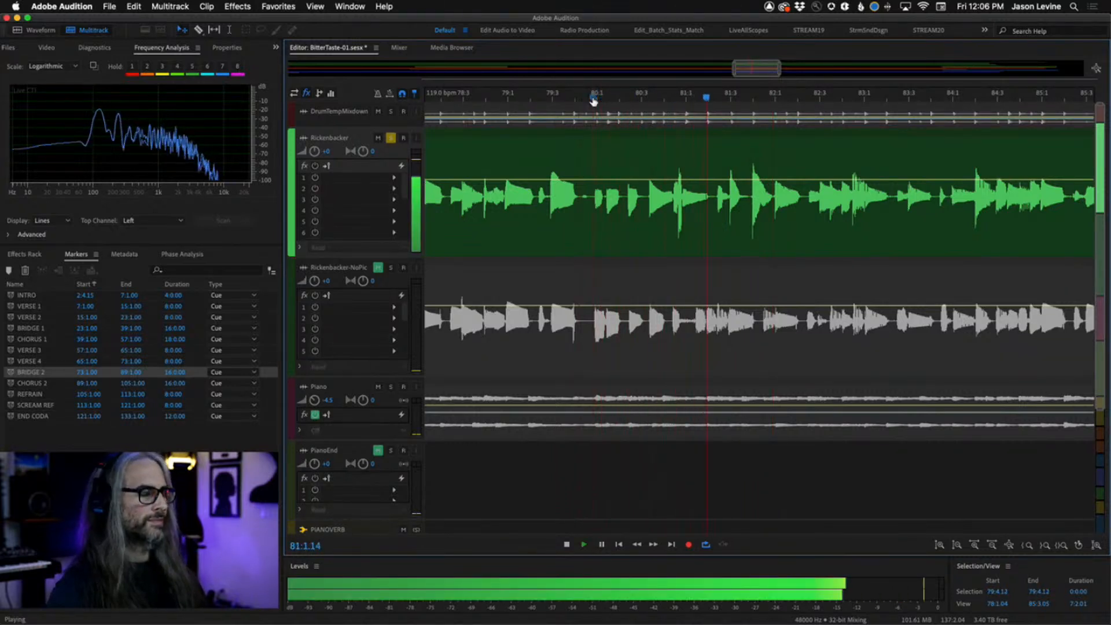
key(minus)
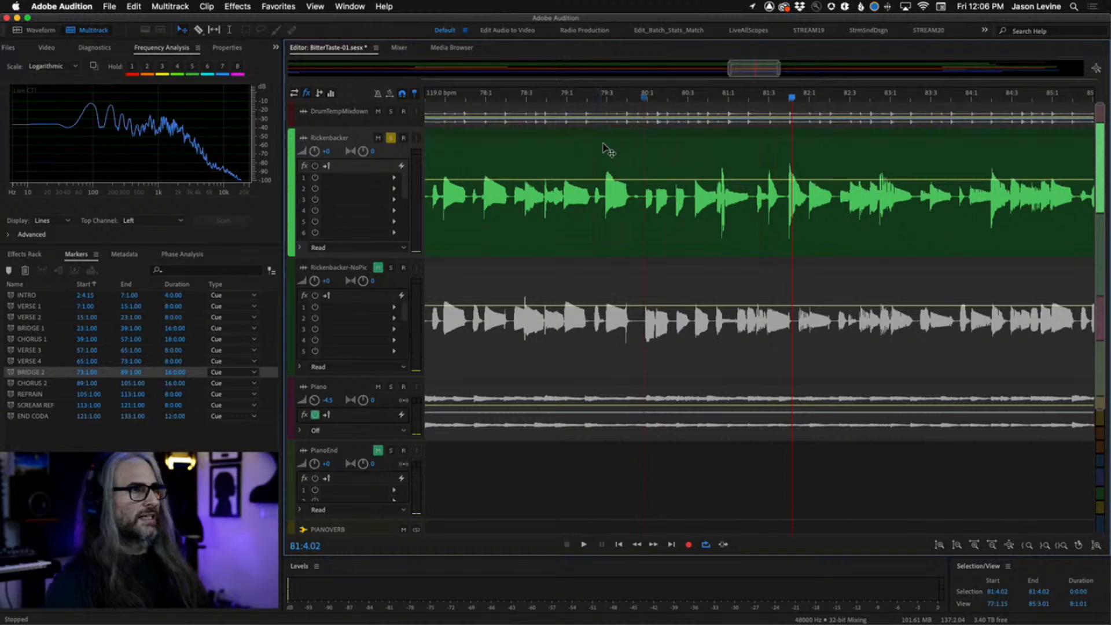
drag(729, 68, 681, 73)
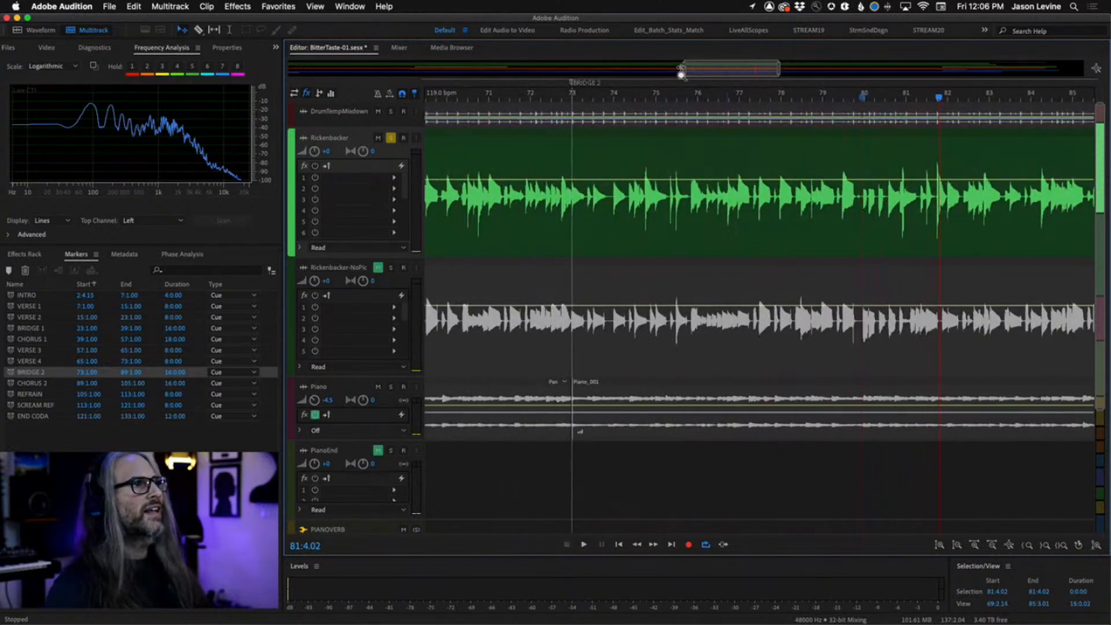
click(558, 97)
key(space)
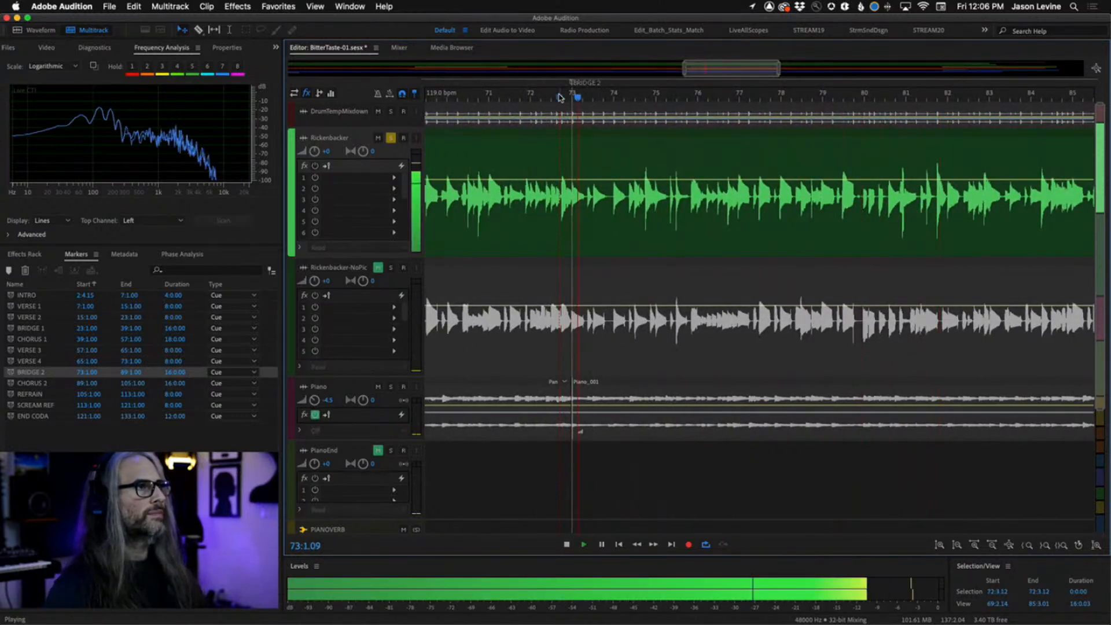
key(space)
Replay the Bridge 2 entry around bar 73 from several nearby start points.
click(572, 99)
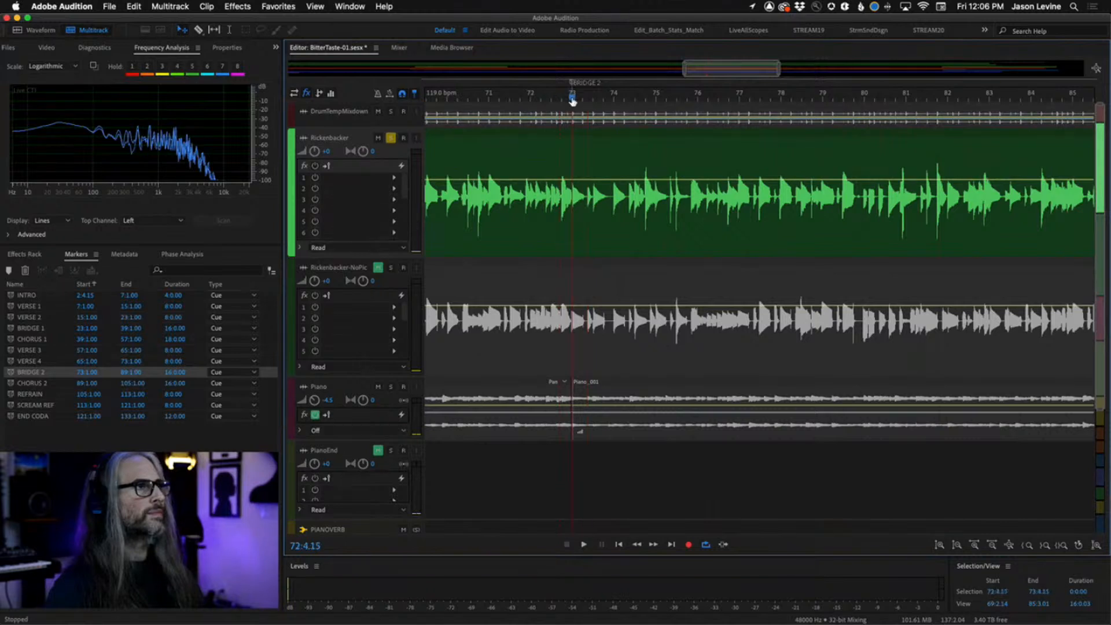
key(space)
key(space)
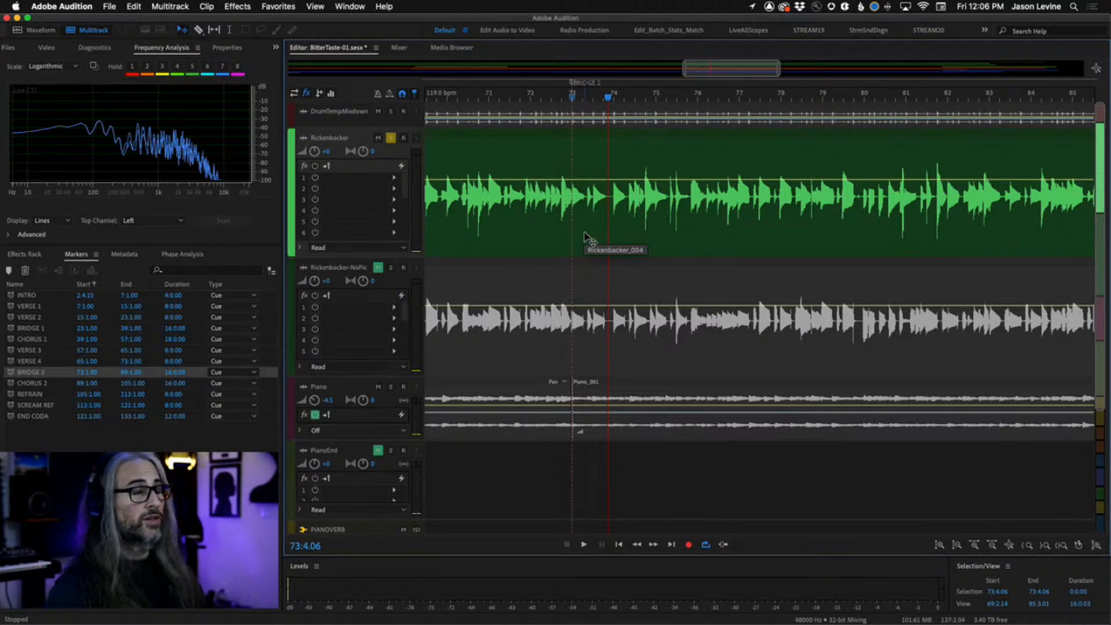
click(593, 98)
key(space)
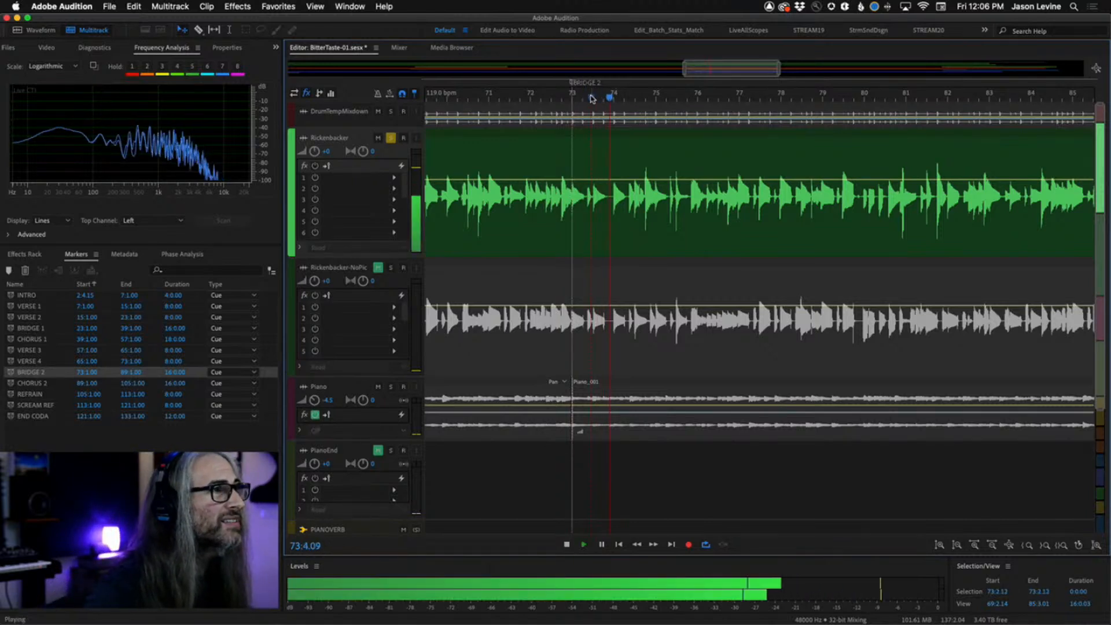
key(space)
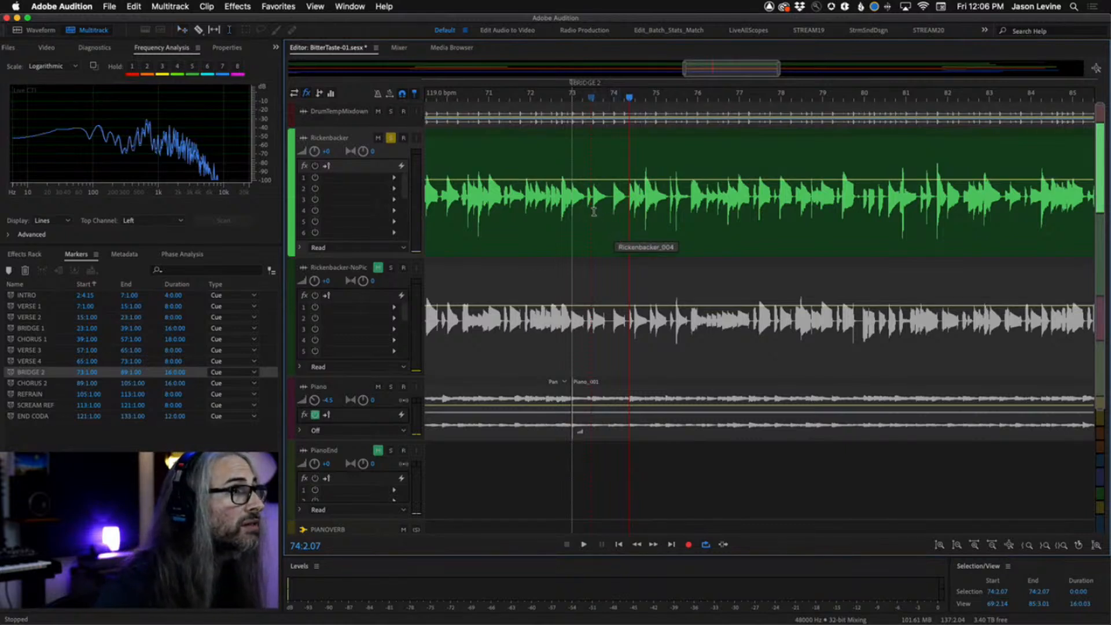
Select the Rickenbacker clip from 73:3.00 to about 73:4.11, audition it, and split the clip at that selection.
drag(594, 211, 611, 221)
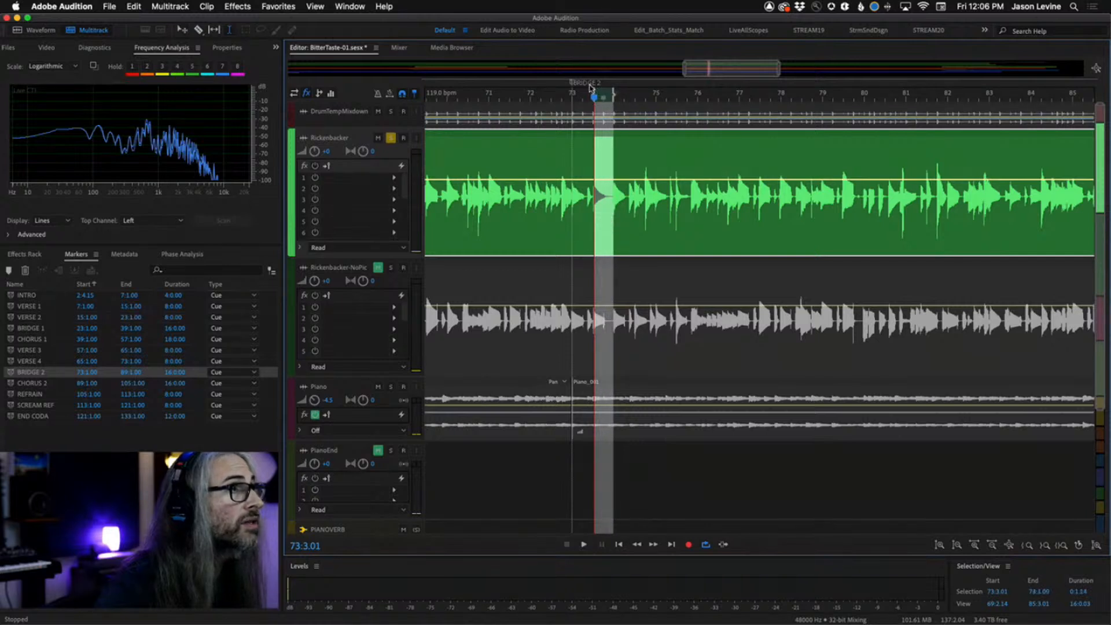
mouse_move(595, 92)
mouse_down()
mouse_move(580, 95)
mouse_move(592, 101)
mouse_up()
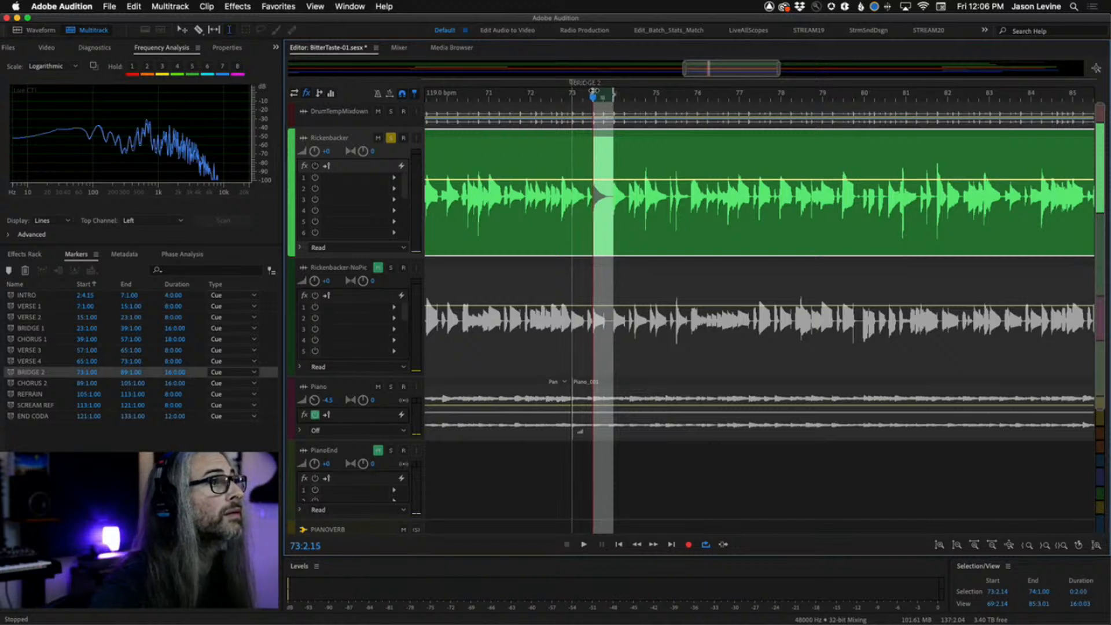
drag(593, 91, 740, 93)
key(space)
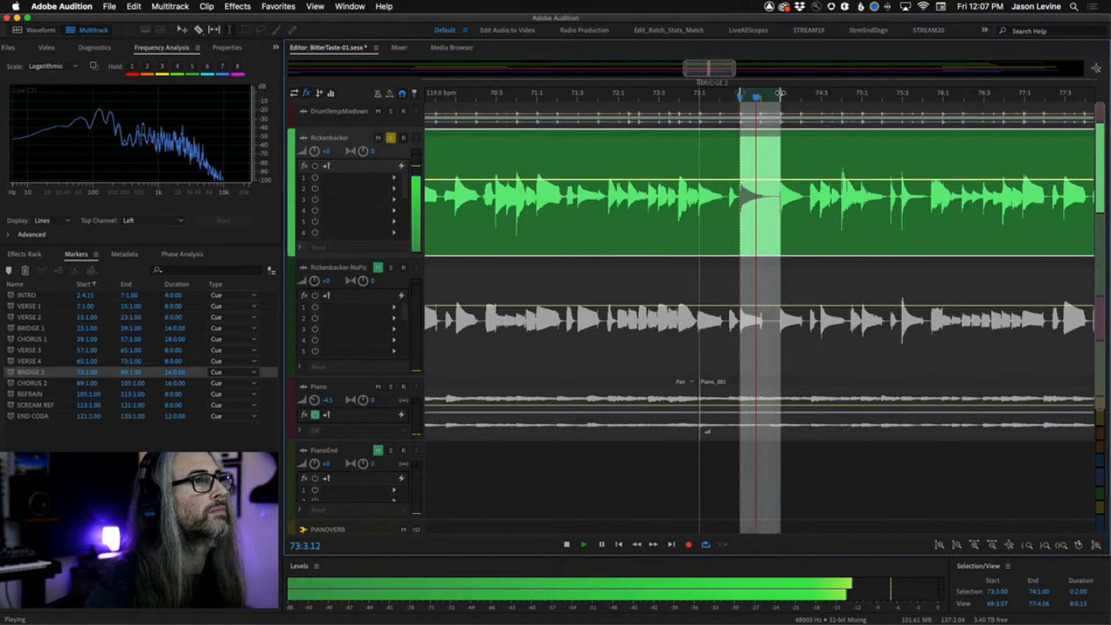
drag(781, 93, 776, 93)
key(space)
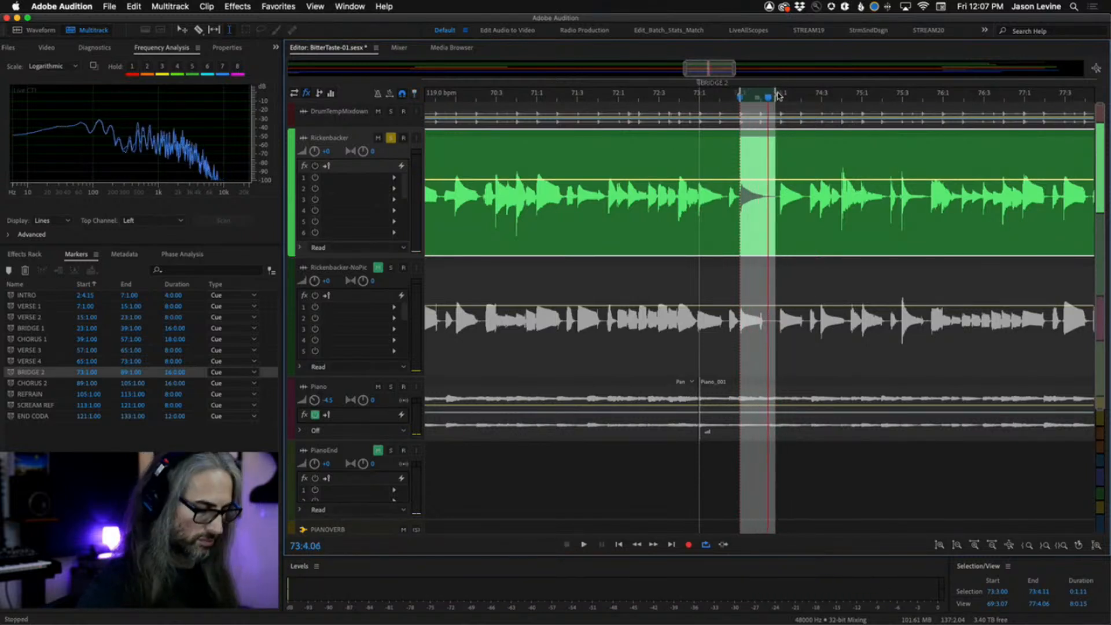
scroll(778, 97, up, 3)
drag(790, 94, 794, 96)
scroll(796, 97, up, 3)
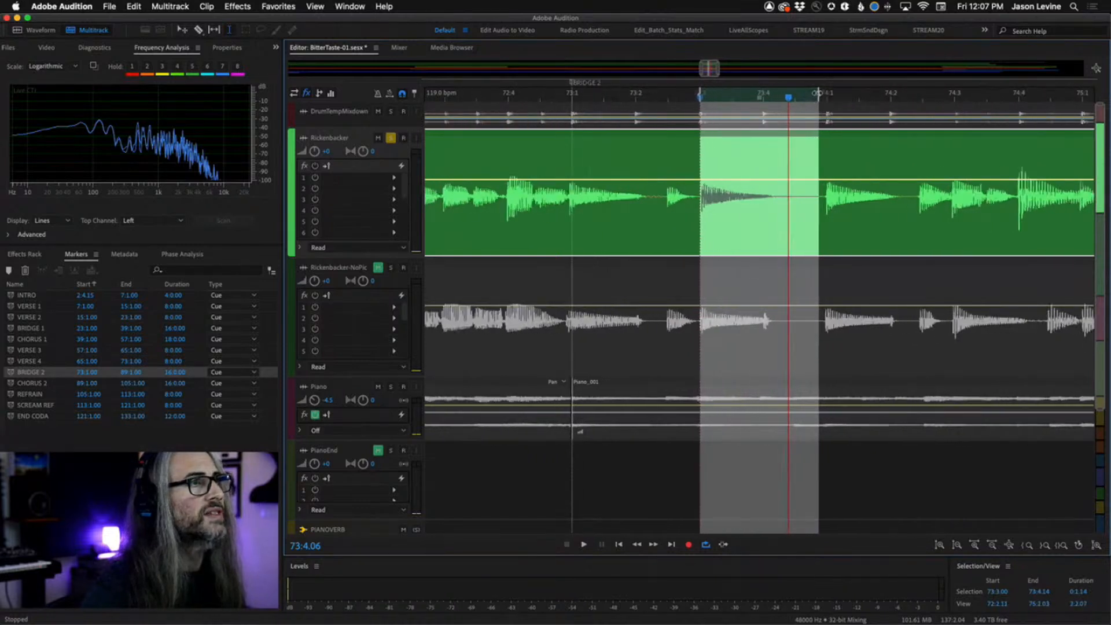
scroll(827, 98, up, 1)
drag(847, 97, 852, 97)
key(space)
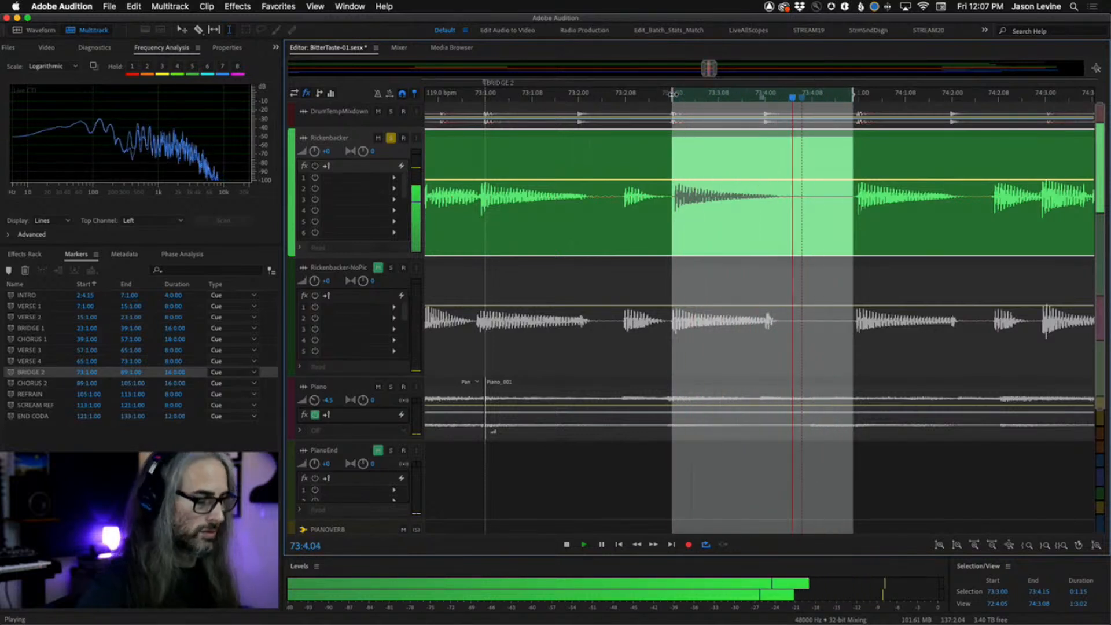
key(space)
right_click(724, 162)
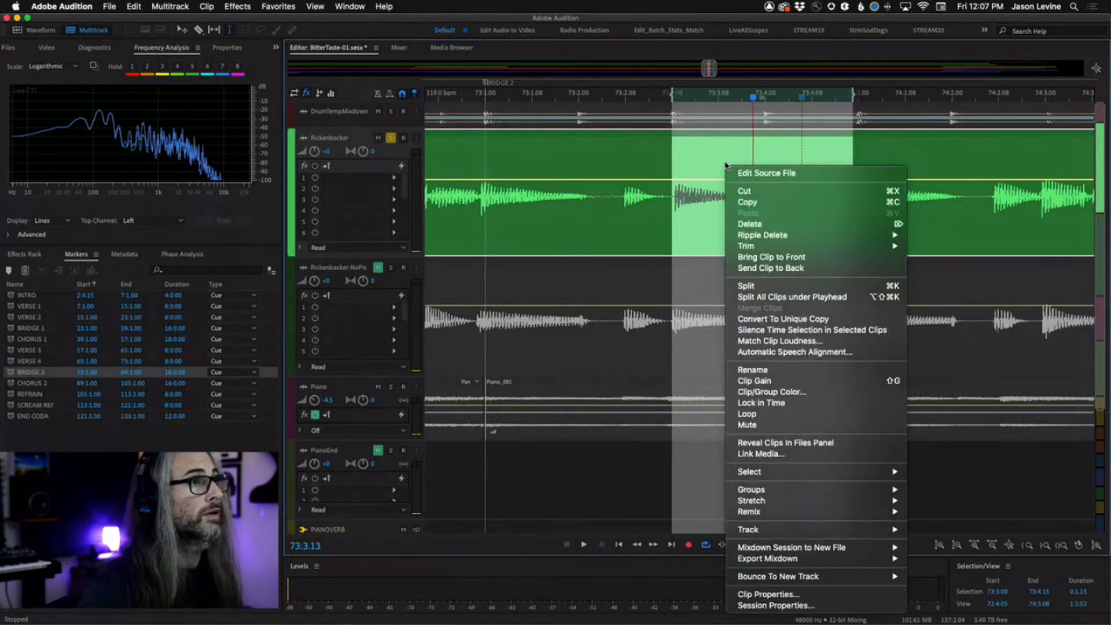
click(746, 286)
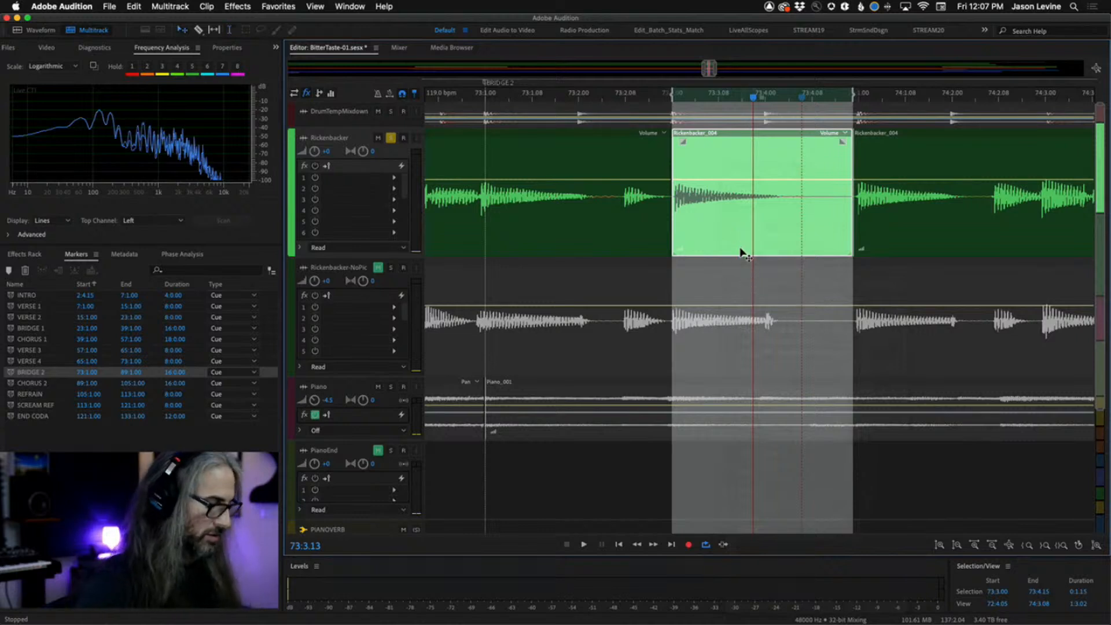
Move the split-off Rickenbacker section down onto the PianoEnd track.
drag(738, 218, 738, 461)
scroll(750, 425, down, 8)
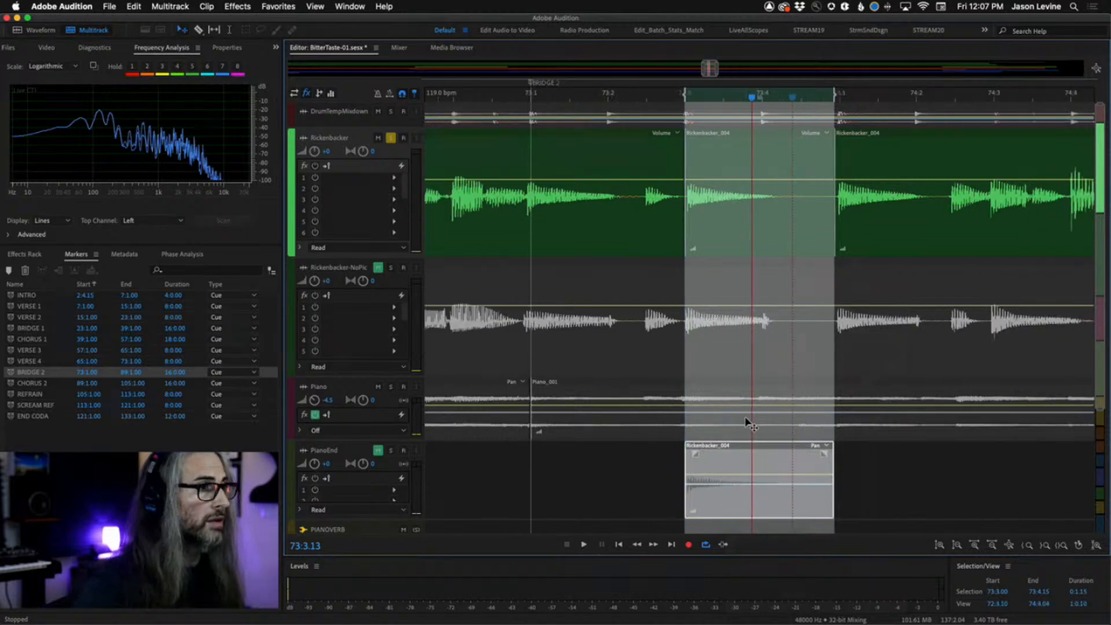
scroll(738, 304, down, 3)
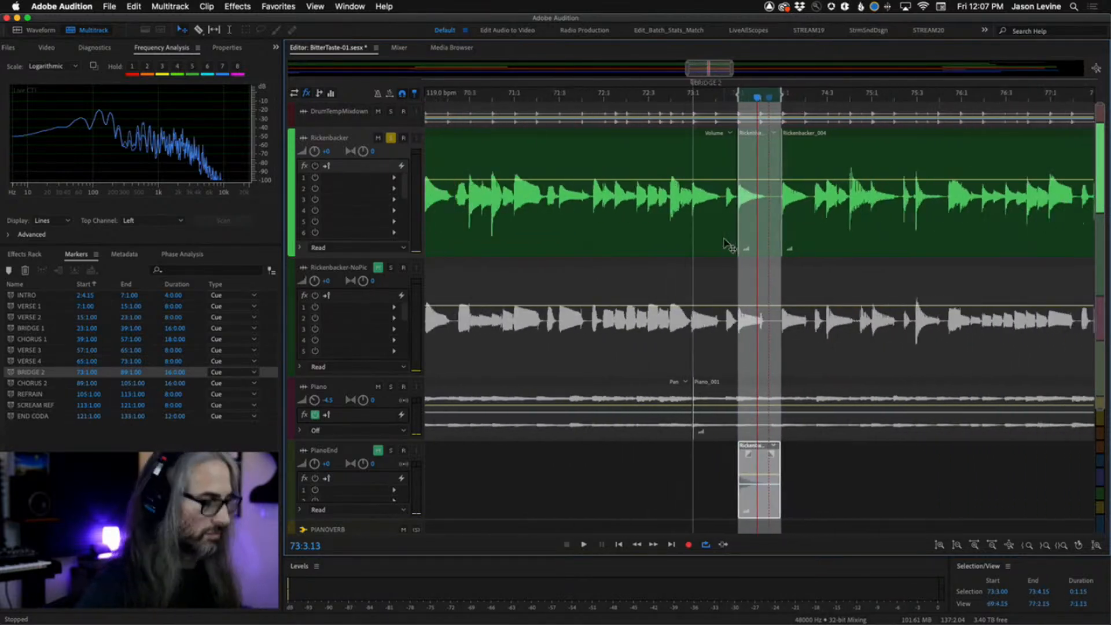
click(771, 250)
scroll(836, 219, right, 5)
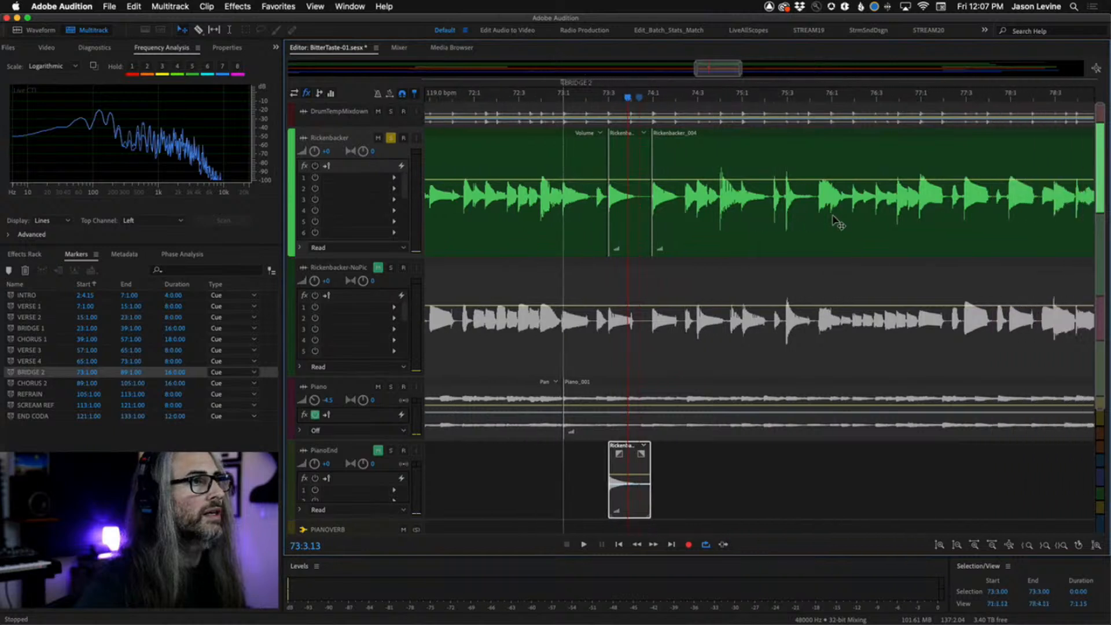
Slide the moved clip along the PianoEnd track to about bar 81 and audition it from around bar 80.
drag(547, 471, 904, 471)
scroll(767, 462, right, 6)
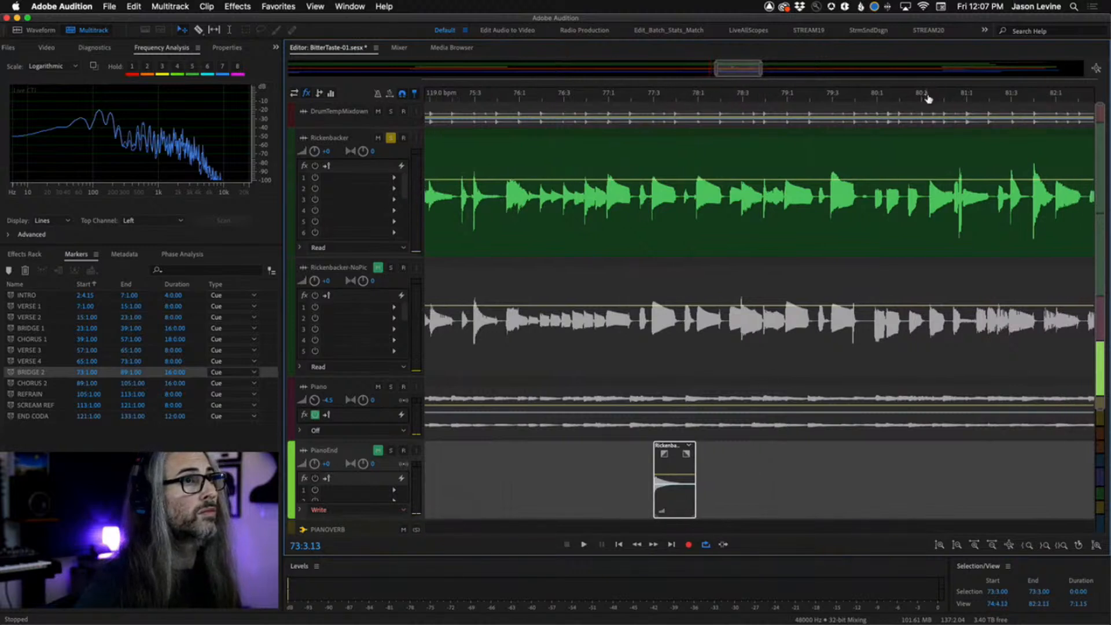
click(926, 99)
key(space)
key(space)
click(892, 99)
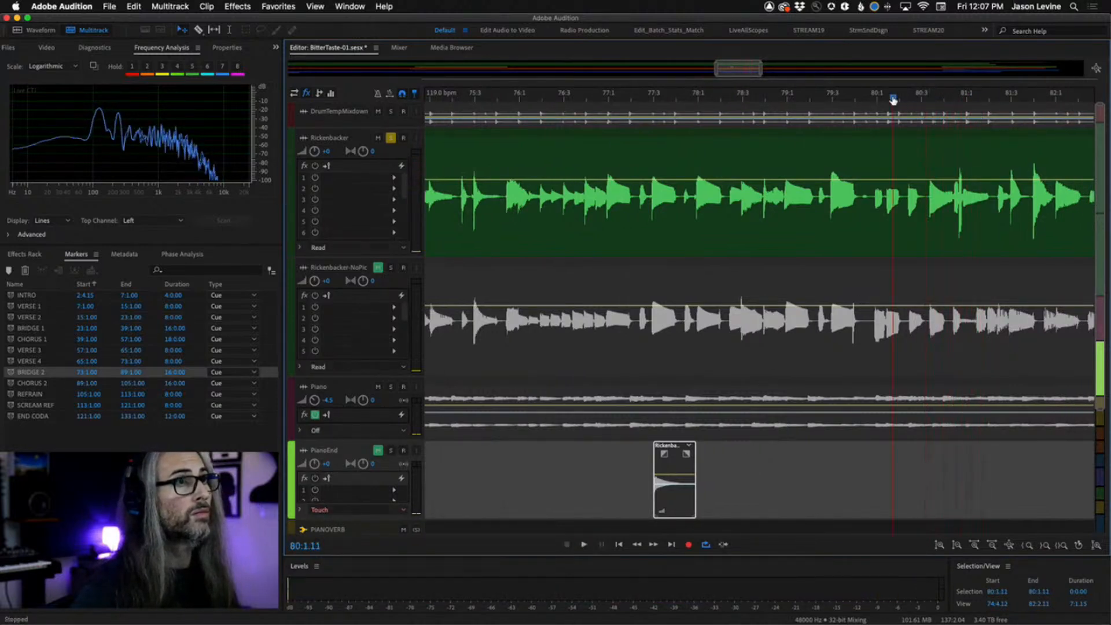
key(space)
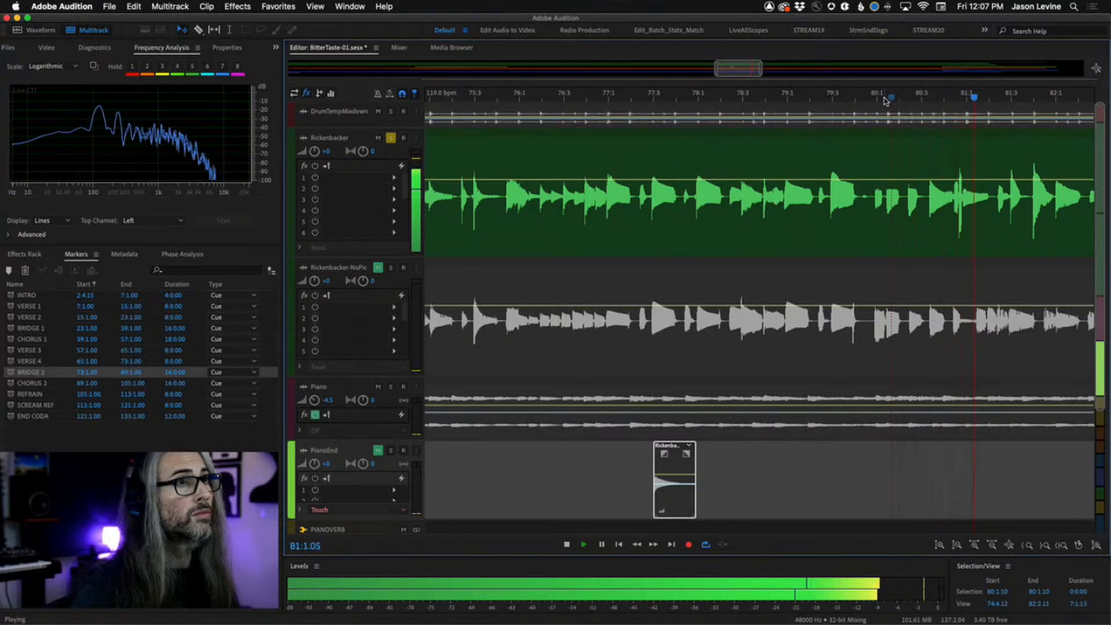
key(space)
scroll(957, 100, right, 5)
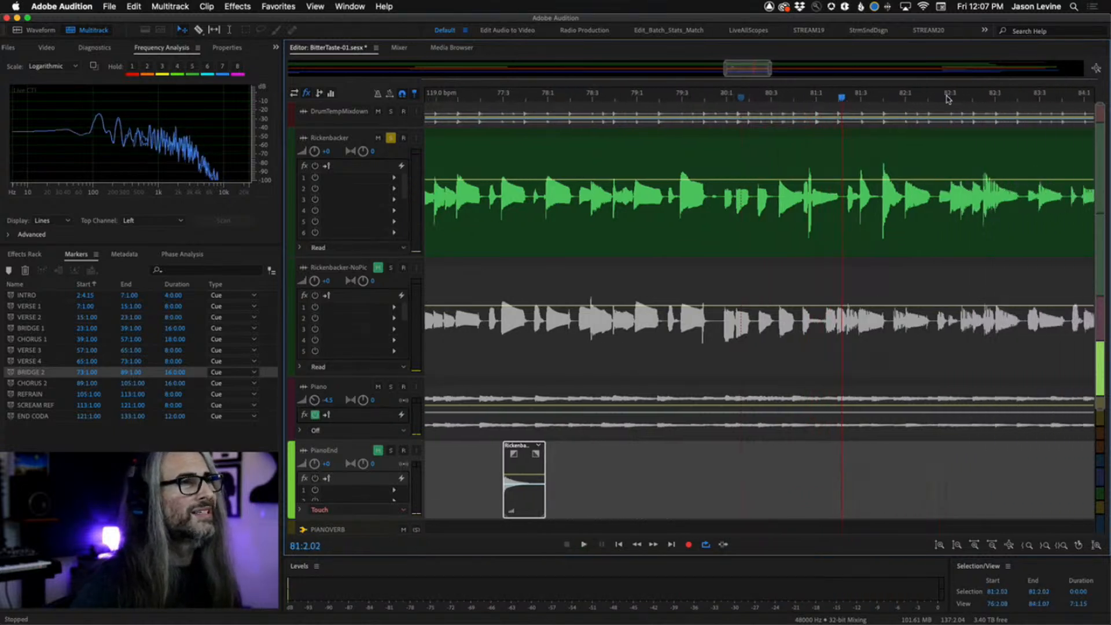
drag(525, 467, 833, 467)
click(712, 97)
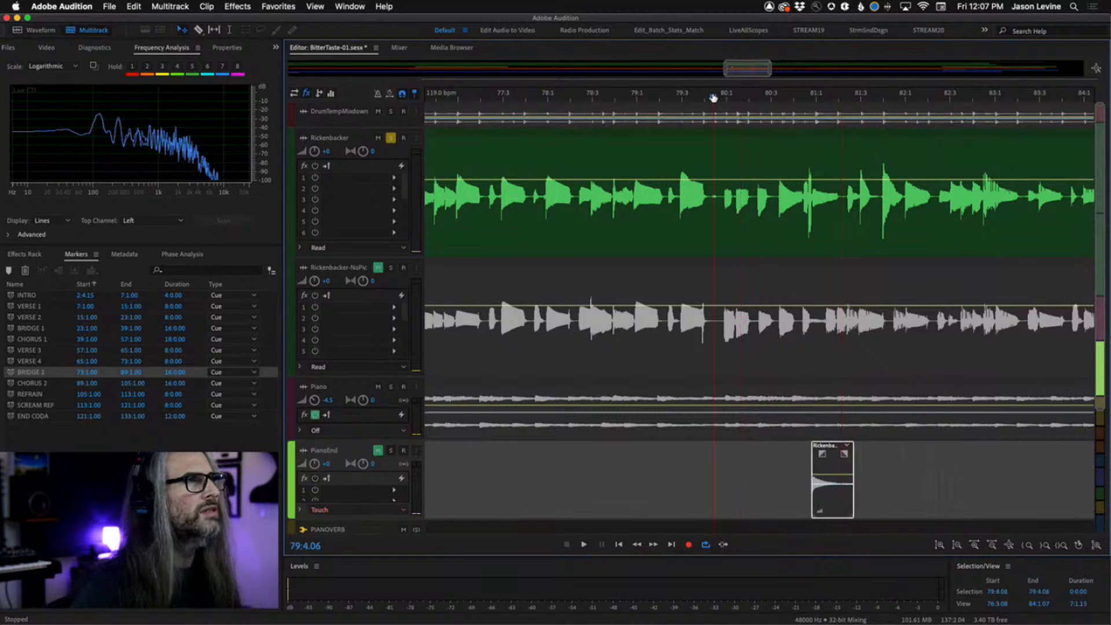
key(space)
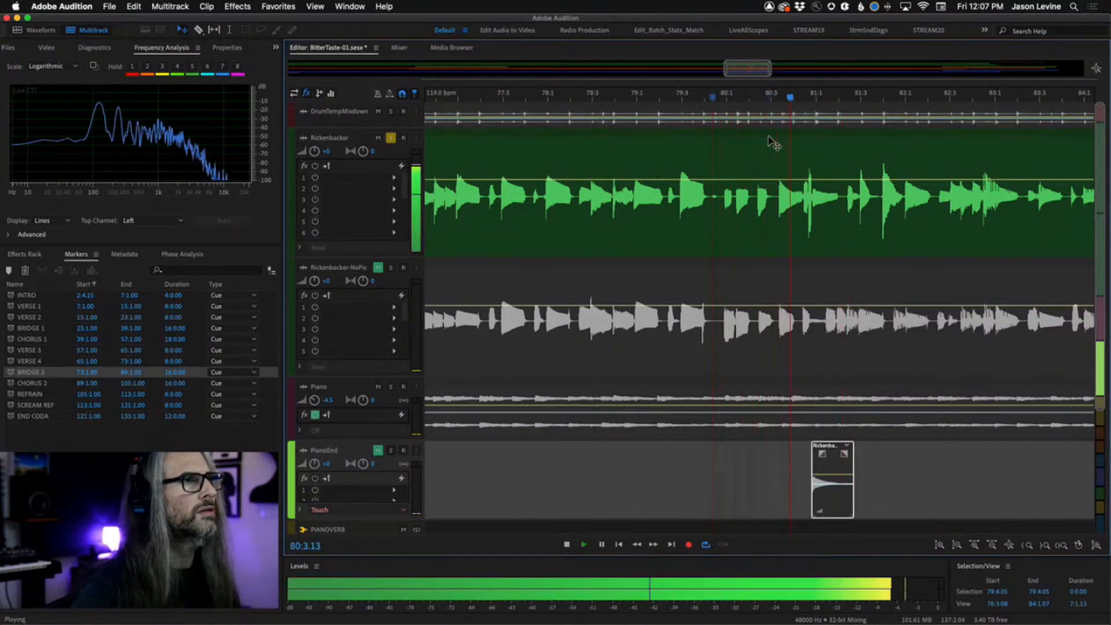
key(space)
Turn on the metronome and play from around bar 79 to check the clip's timing.
click(813, 97)
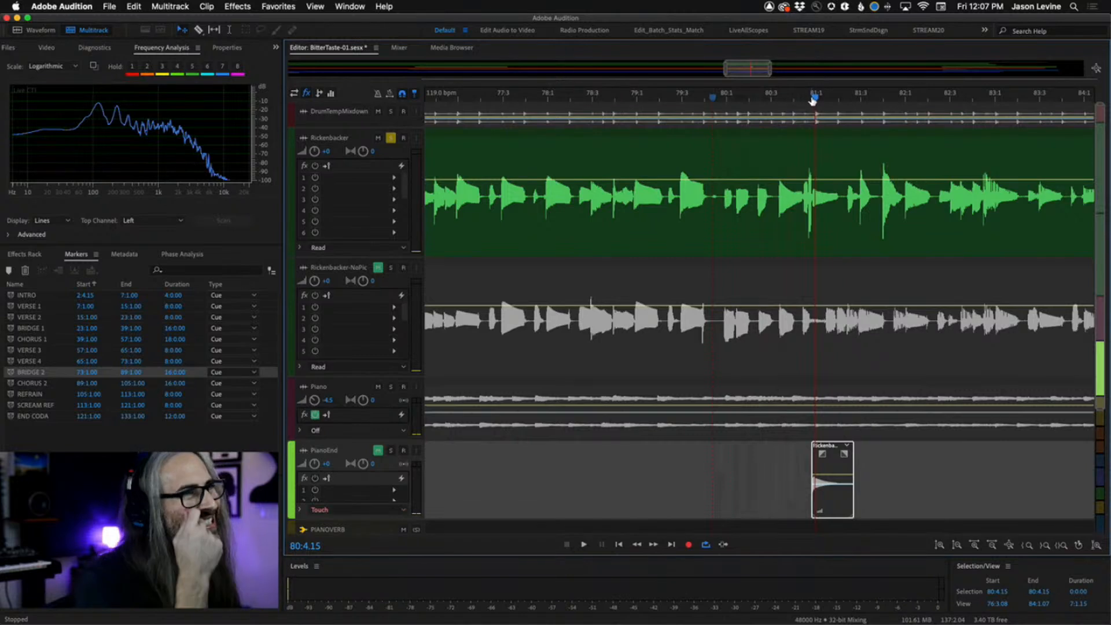
drag(814, 99, 772, 95)
key(space)
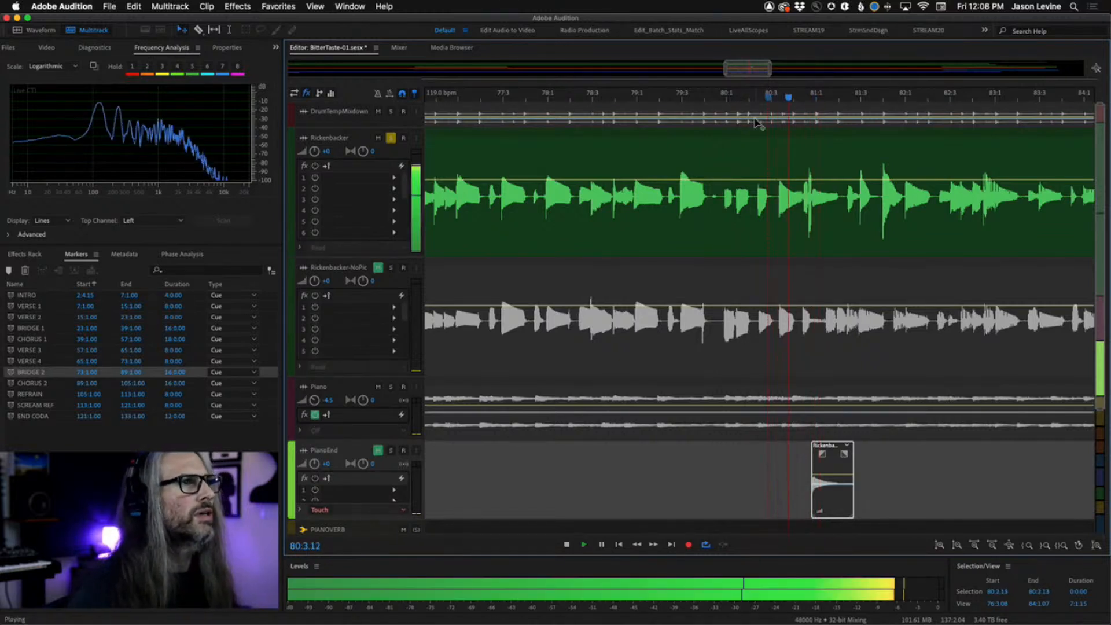
key(space)
click(378, 94)
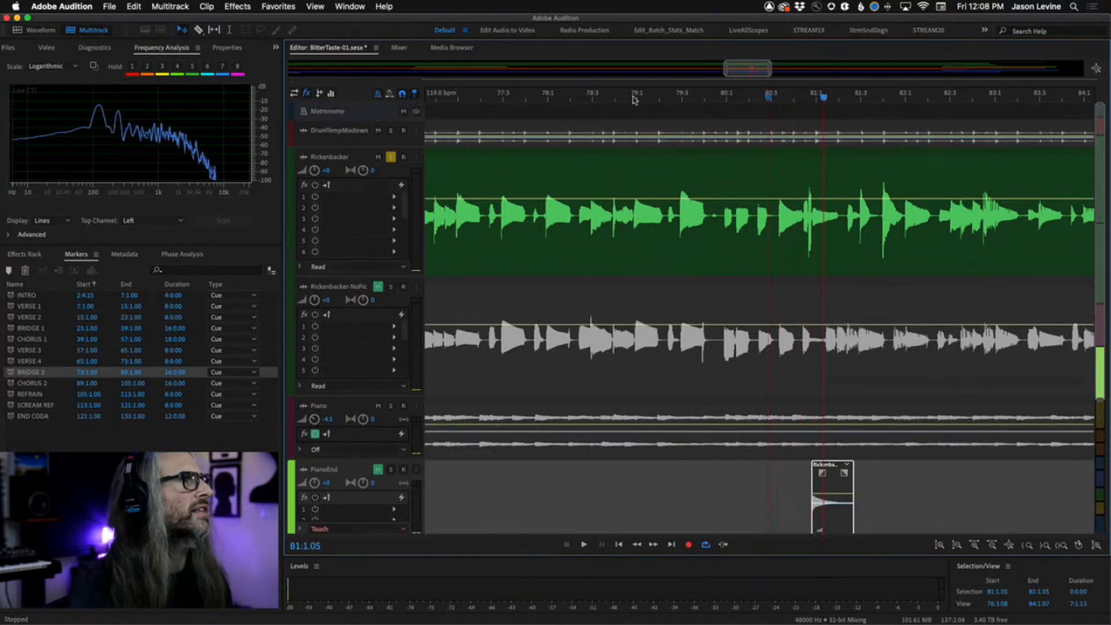
click(665, 99)
key(space)
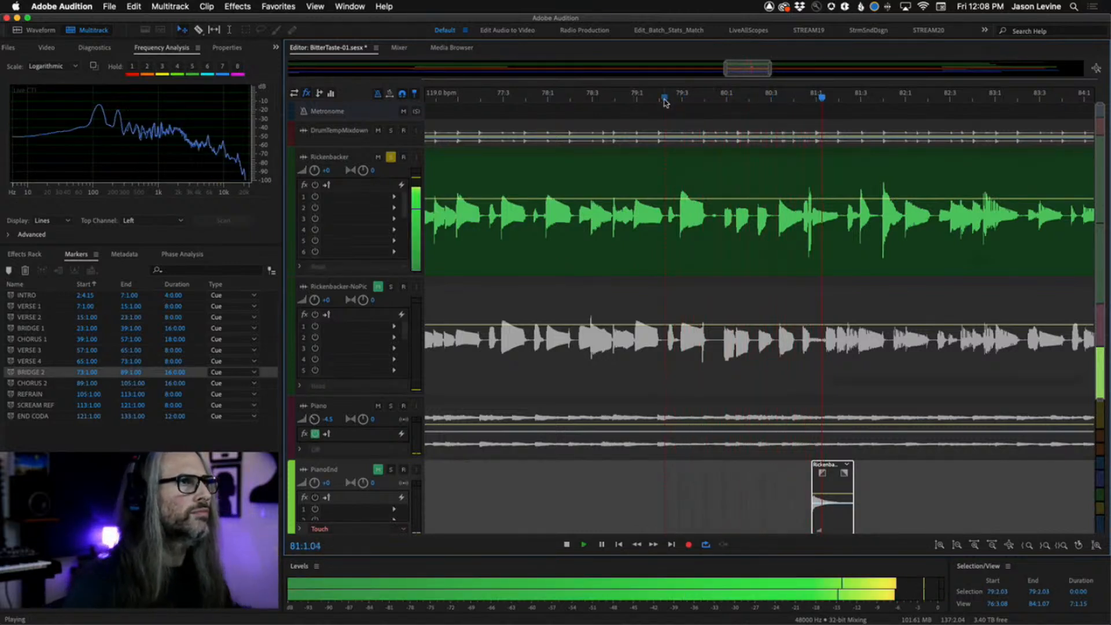
key(space)
click(700, 100)
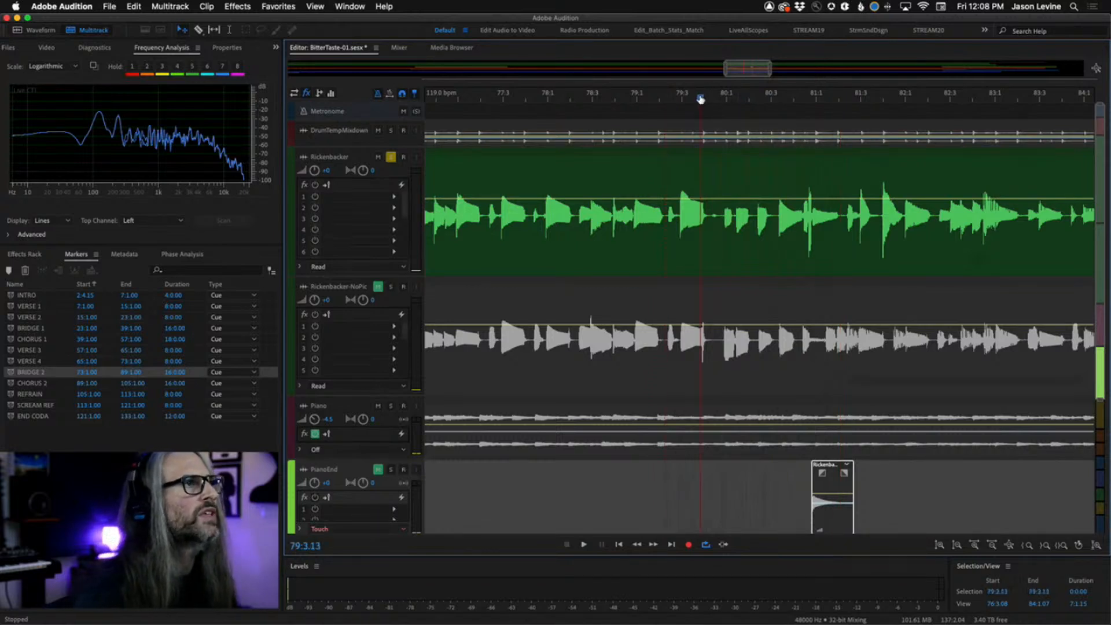
key(space)
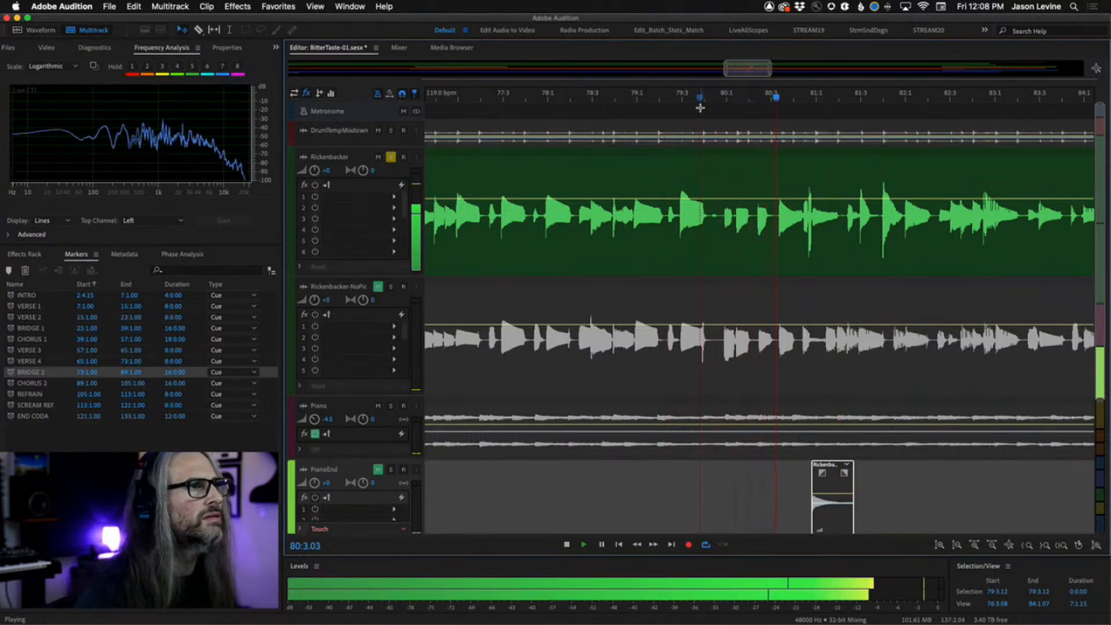
key(space)
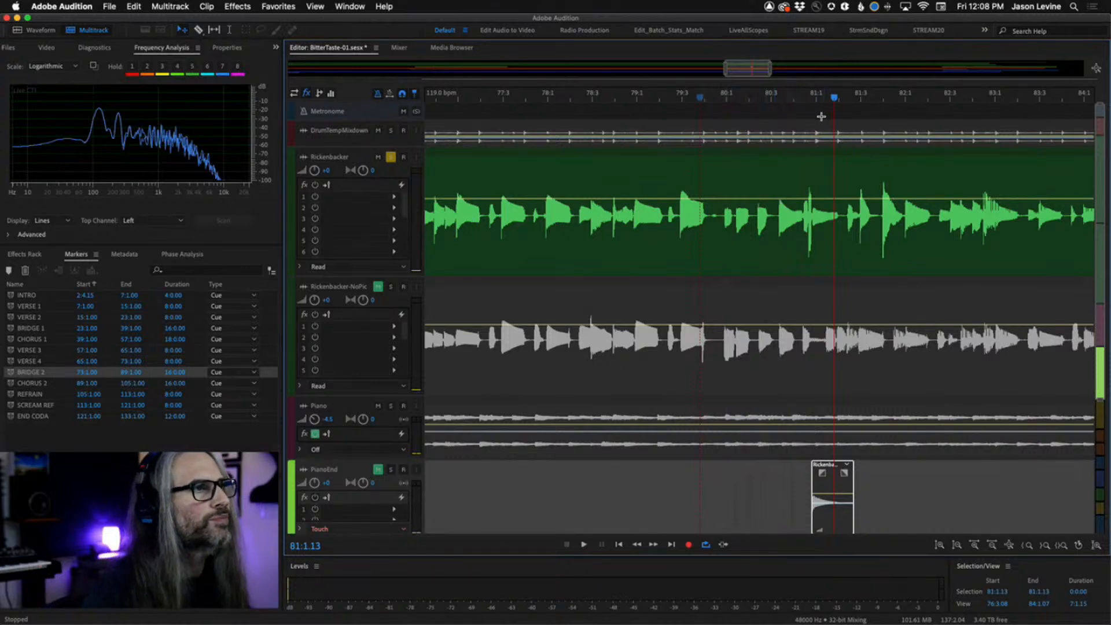
Select the Rickenbacker clip from 80:3.03 to about 81:2.06 and split the clip at that selection.
drag(835, 100, 771, 101)
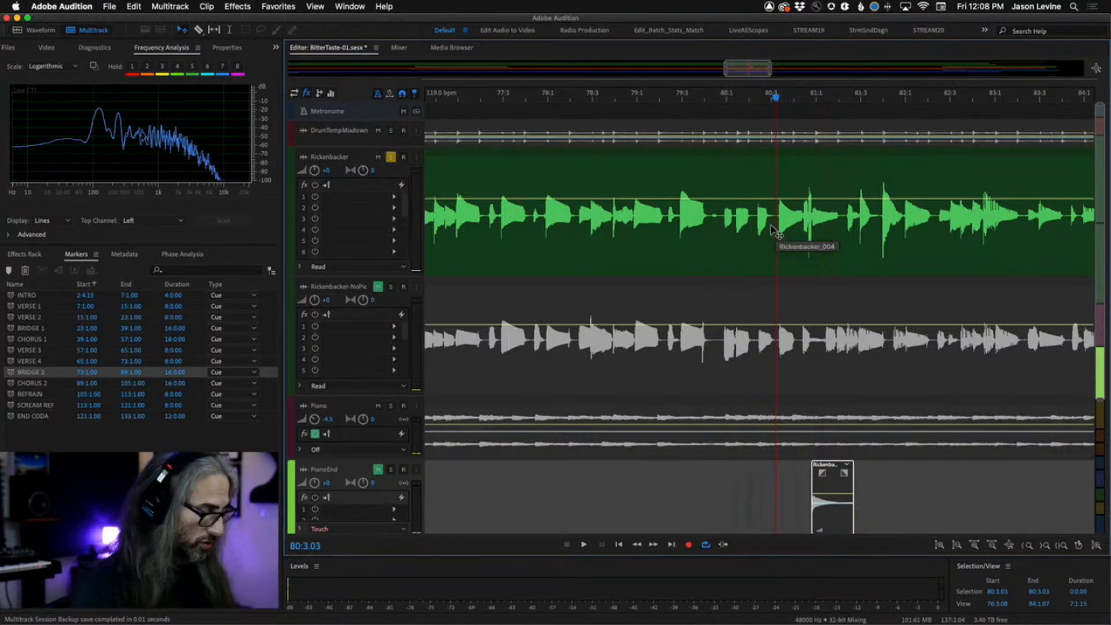
drag(775, 229, 846, 231)
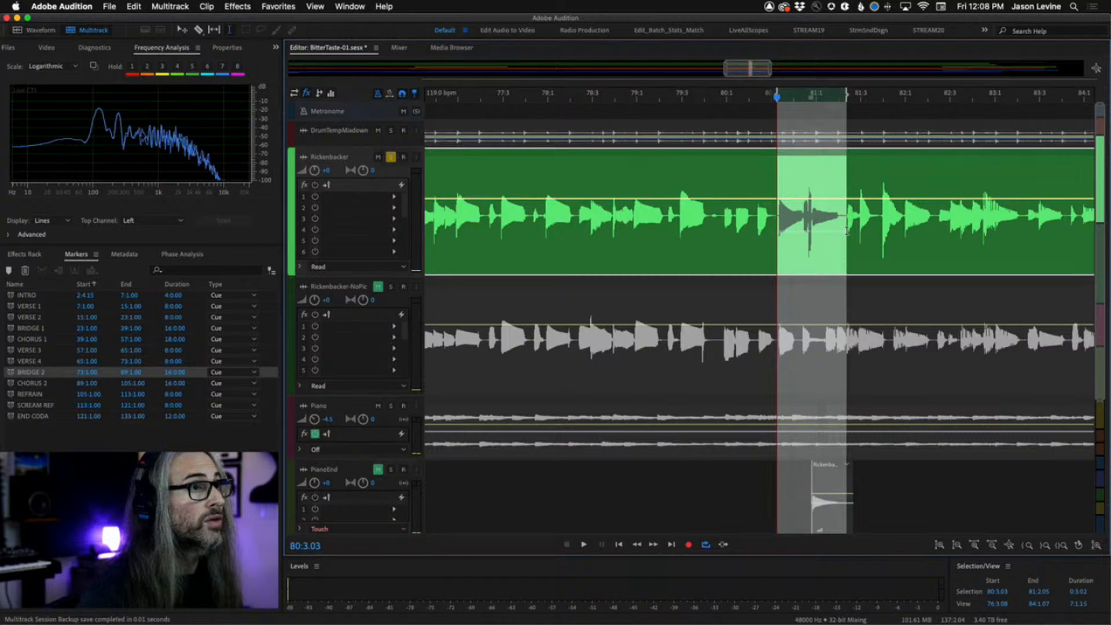
right_click(826, 242)
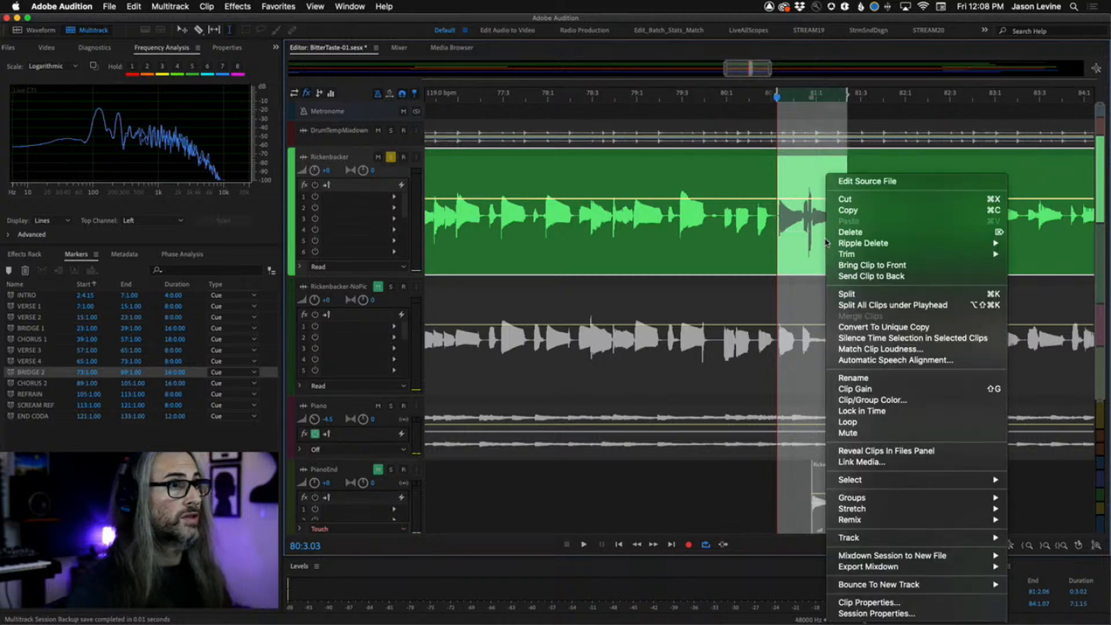
click(853, 293)
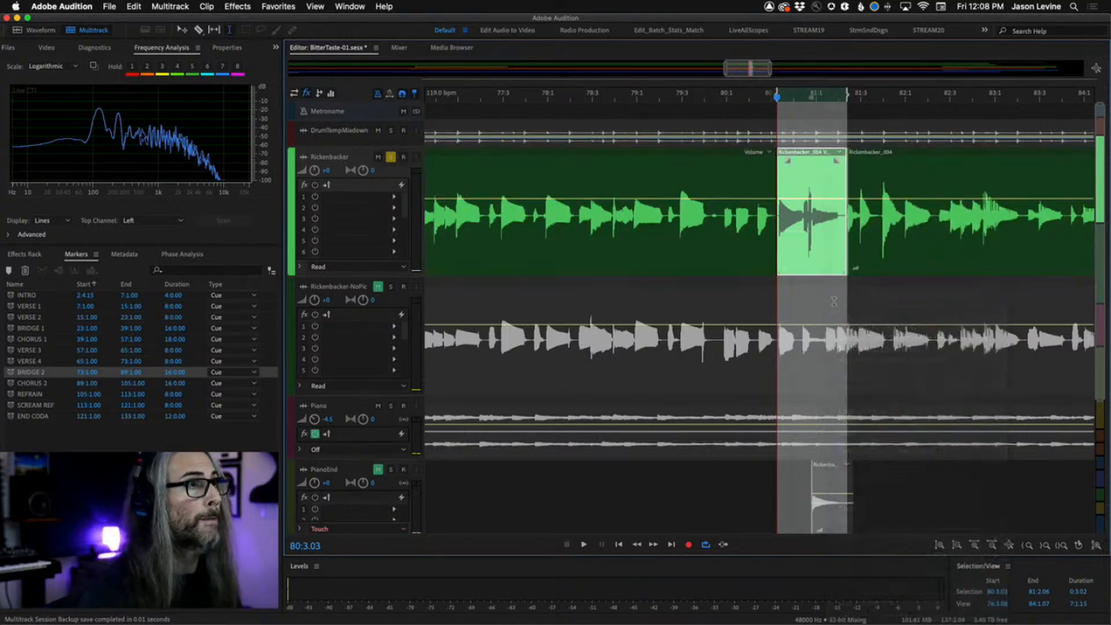
Audition from around bar 81, then move the short PianoEnd clip back up onto the Rickenbacker track at about 81:1.
click(746, 490)
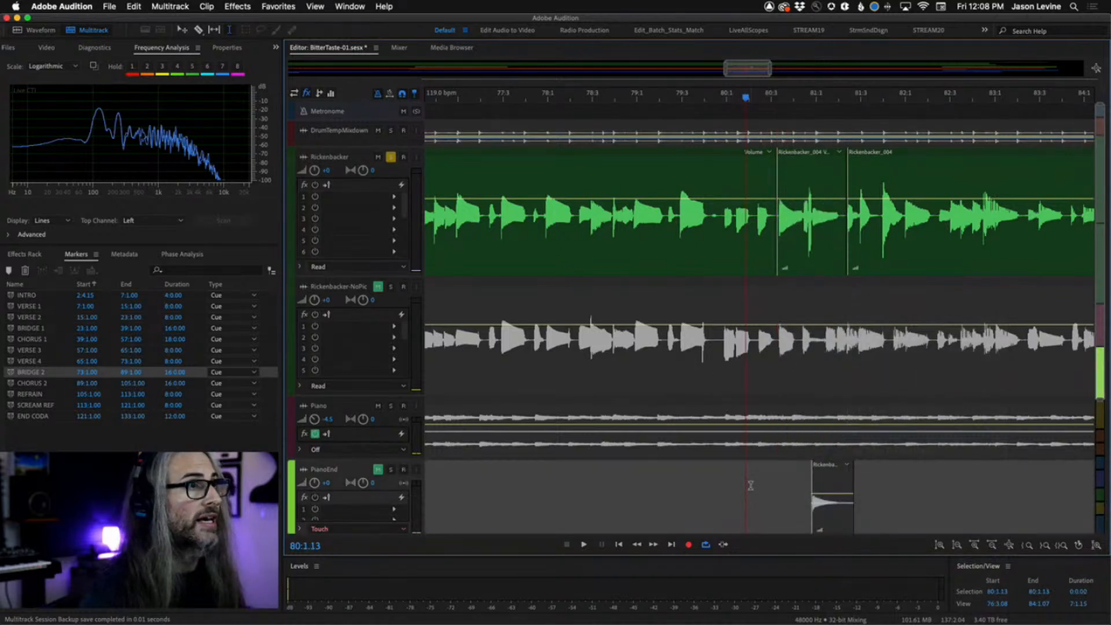
click(816, 112)
key(space)
key(space)
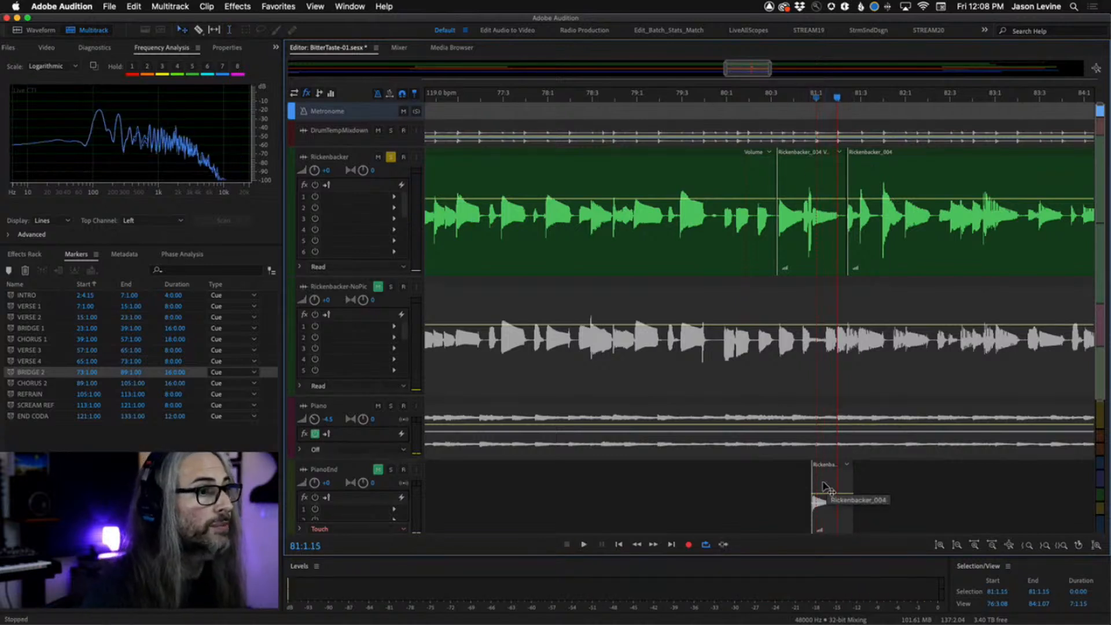
drag(824, 486, 831, 248)
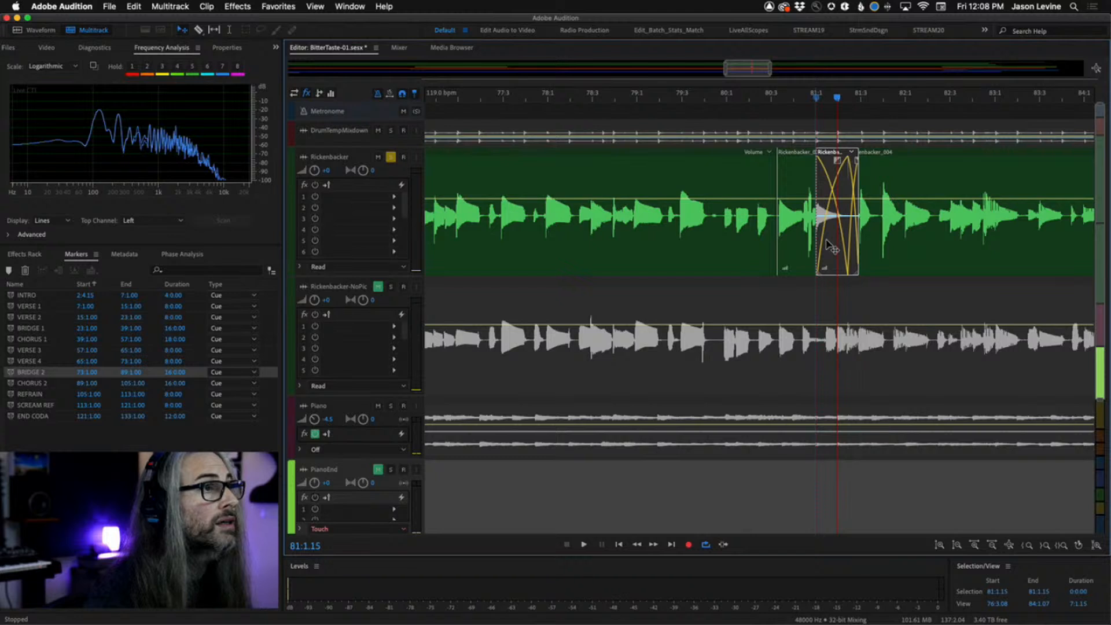
Adjust the fade-in of the moved clip where it overlaps the neighbouring Rickenbacker clip.
scroll(829, 246, right, 1)
scroll(829, 246, down, 1)
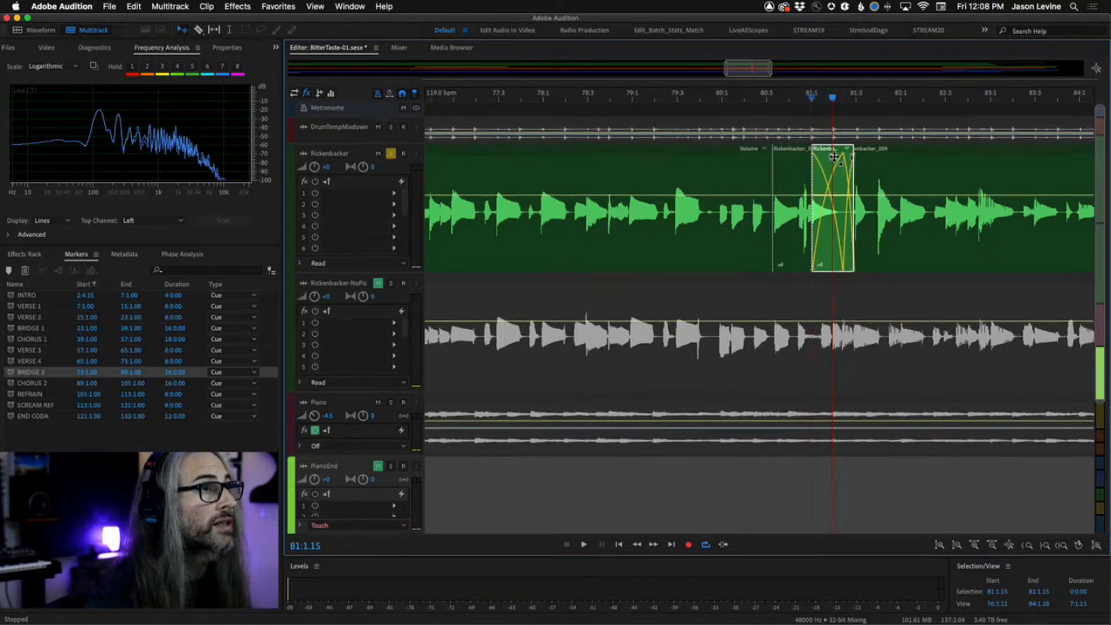
click(833, 156)
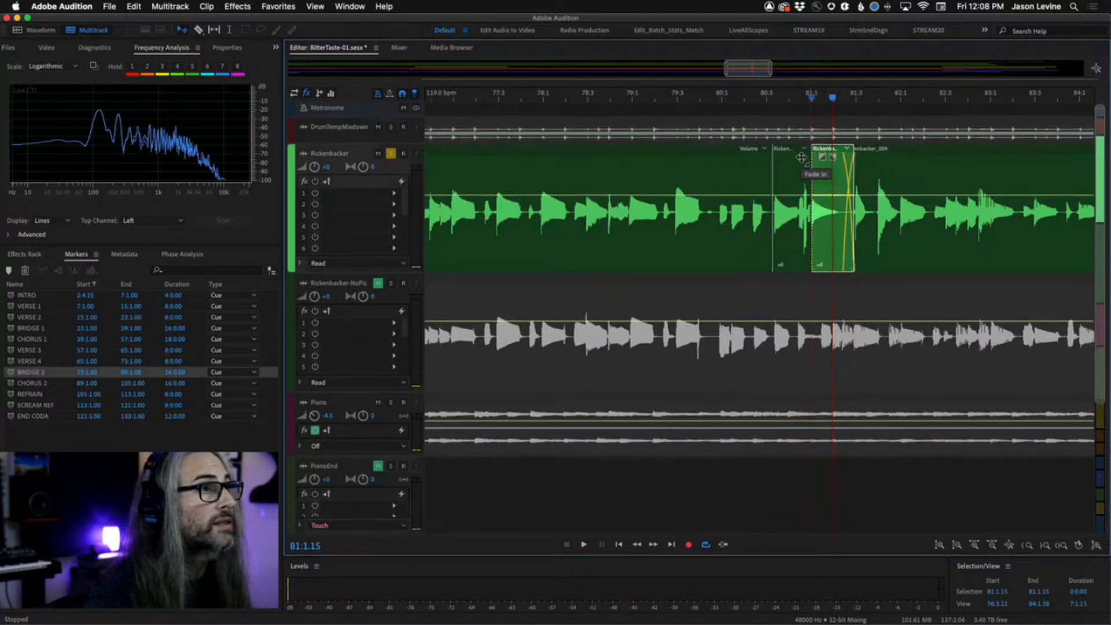
drag(801, 157, 865, 186)
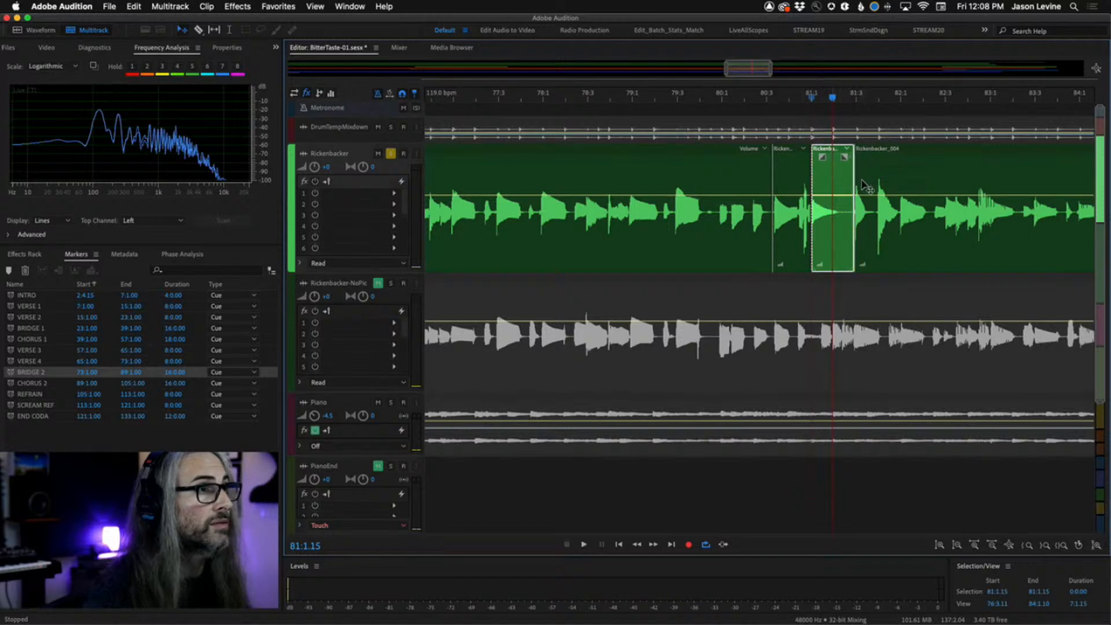
Select the split-off Rickenbacker section before it and add a curved fade-out to it.
click(798, 257)
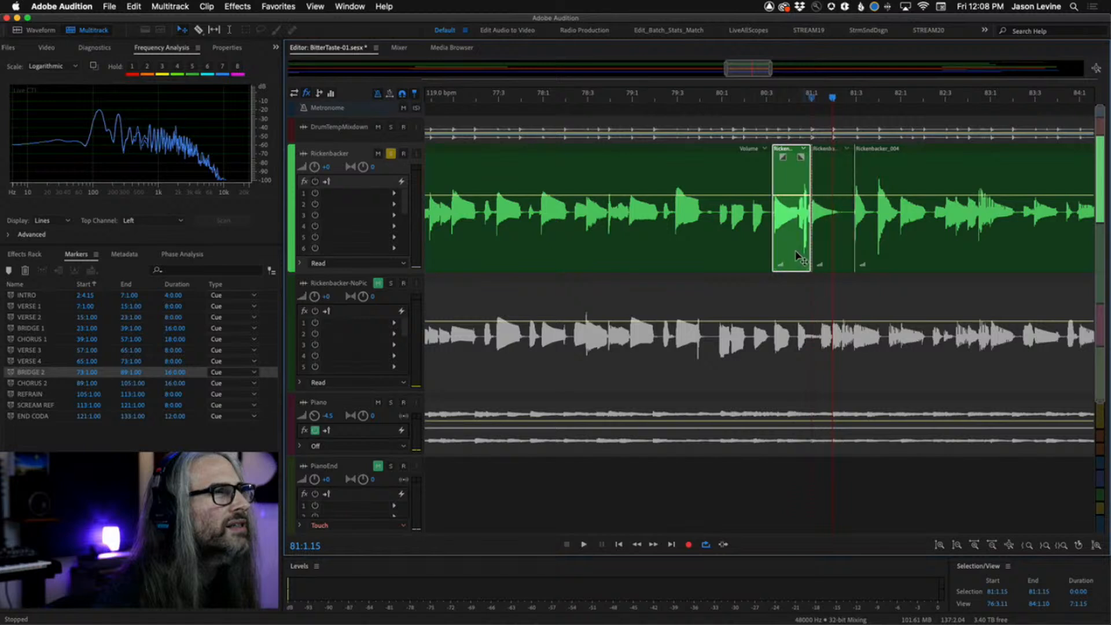
drag(801, 156, 784, 257)
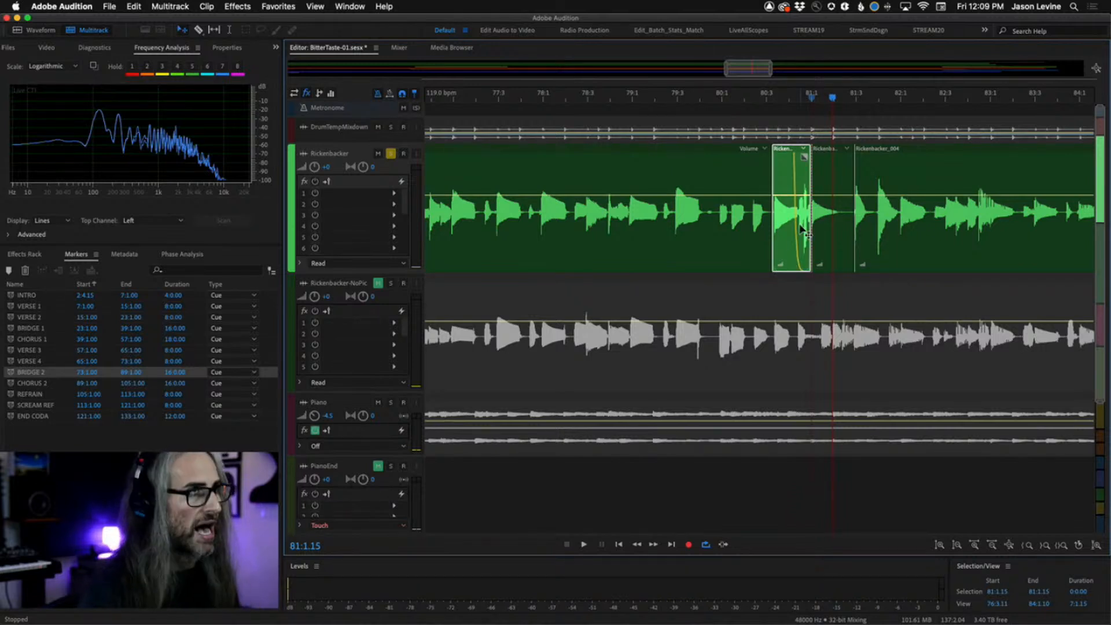
Play the Rickenbacker track from about bar 79 to check the fades.
click(671, 106)
key(space)
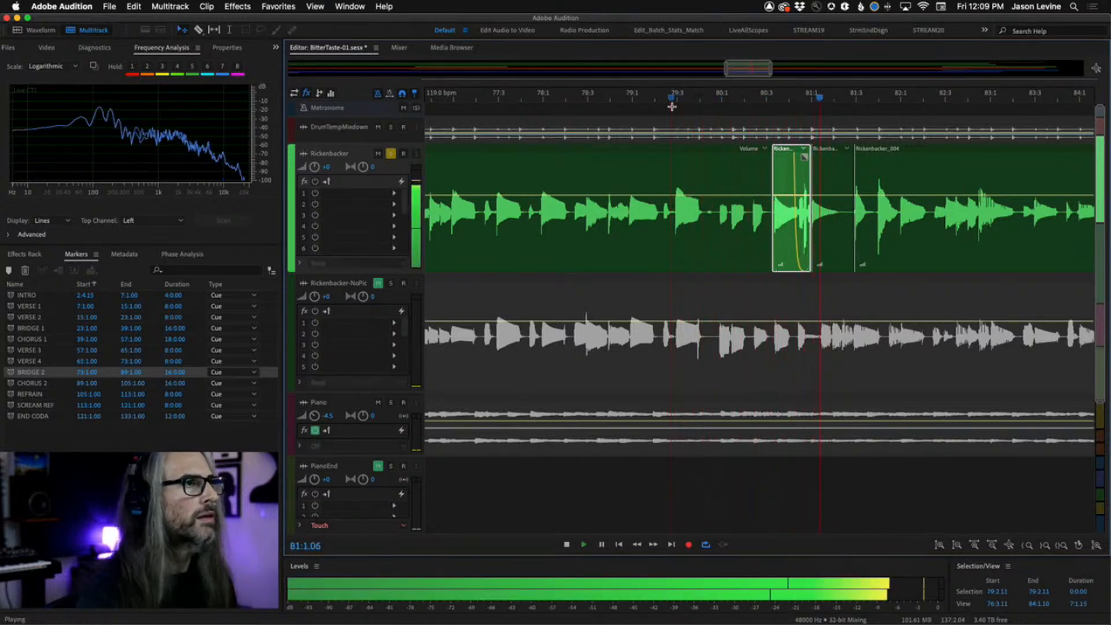
key(space)
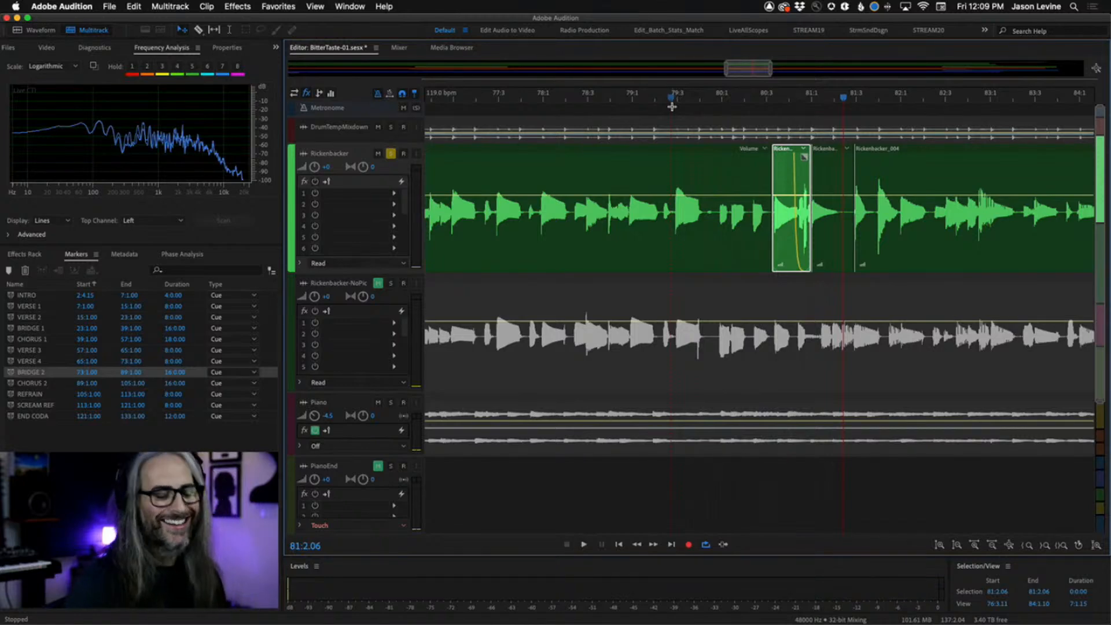
Zoom out, unsolo the Rickenbacker track and play the full mix from around bar 78.
key(minus)
key(minus)
key(minus)
key(minus)
key(minus)
key(minus)
key(minus)
key(minus)
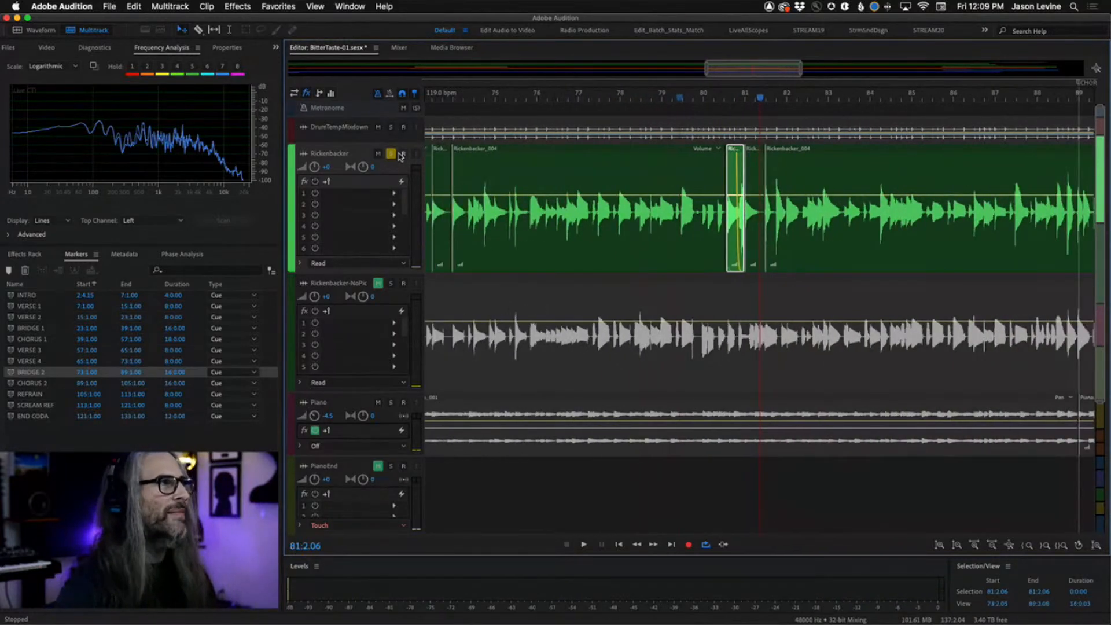
click(392, 154)
click(632, 99)
key(space)
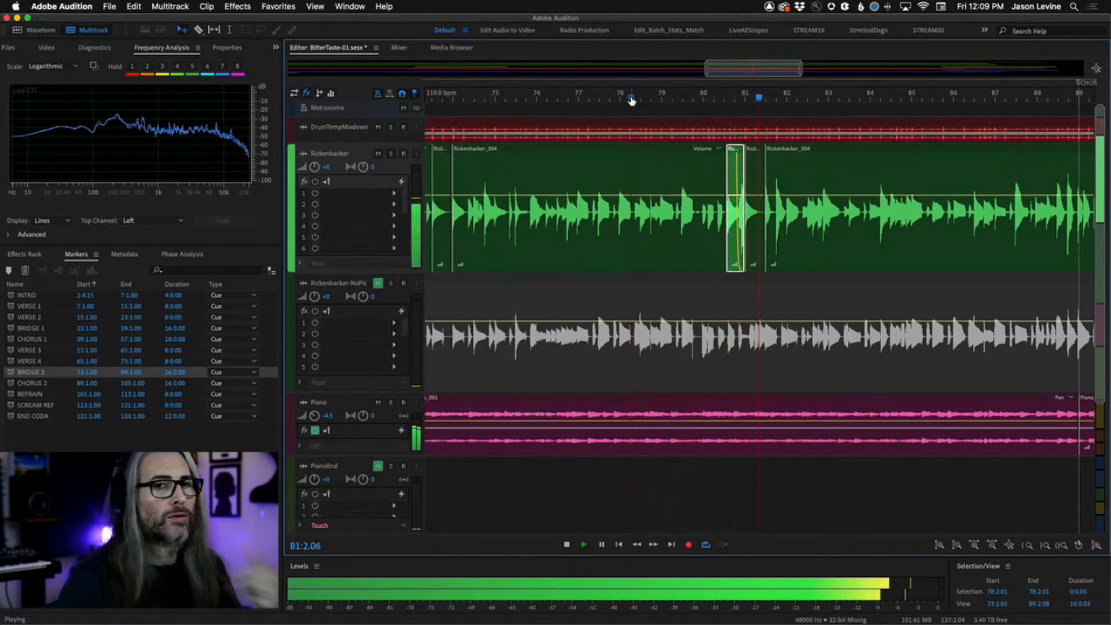
key(space)
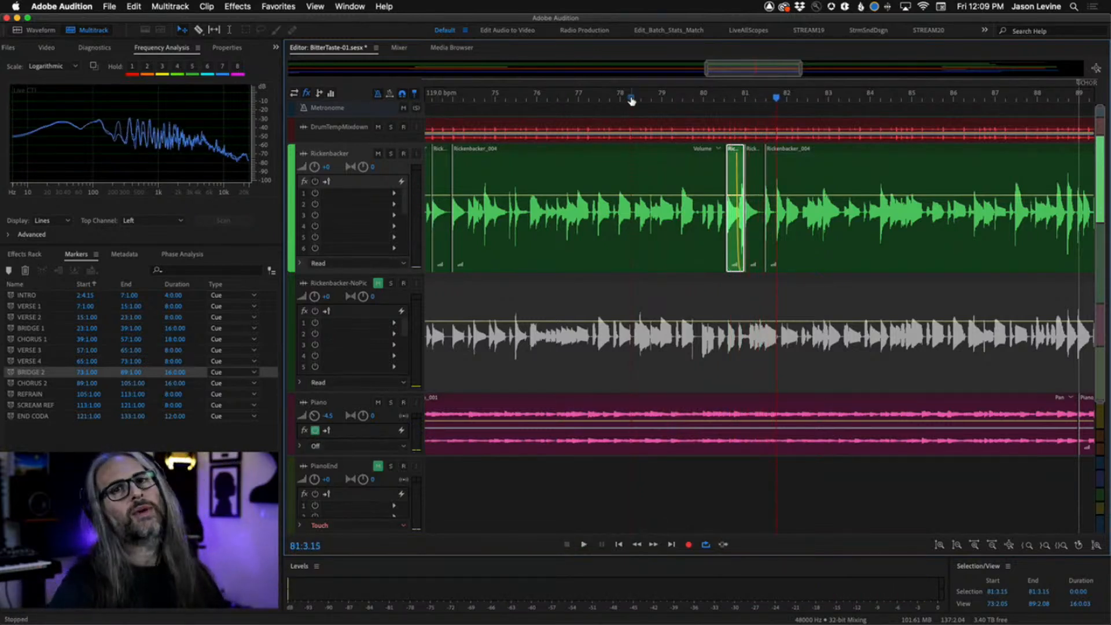
Play the mix from about 77:4 while zooming out over the later song sections.
click(627, 100)
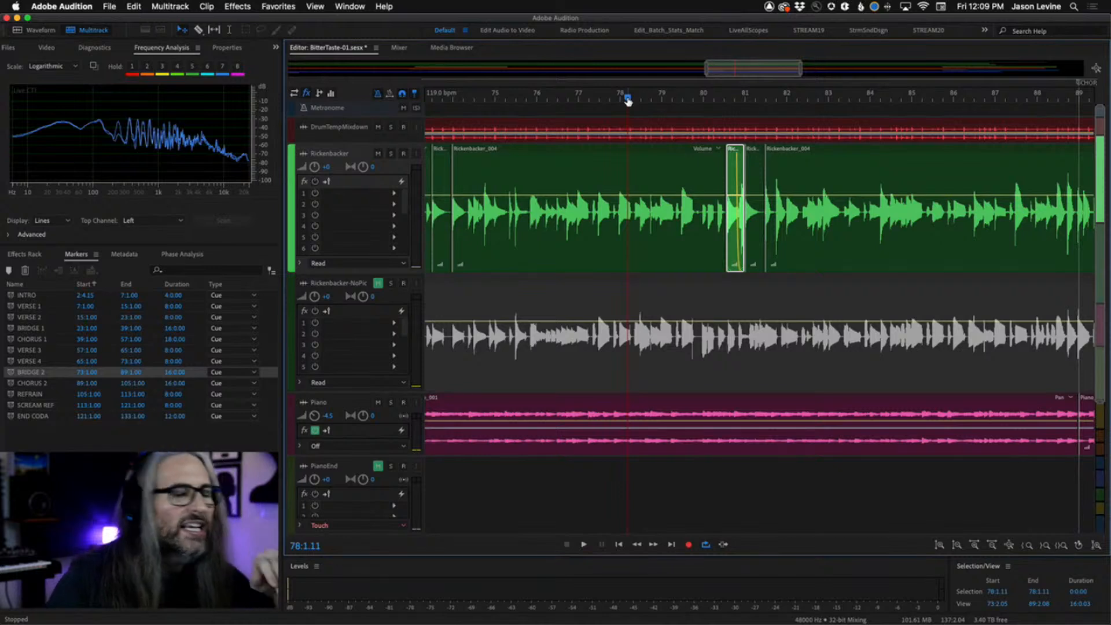
click(612, 103)
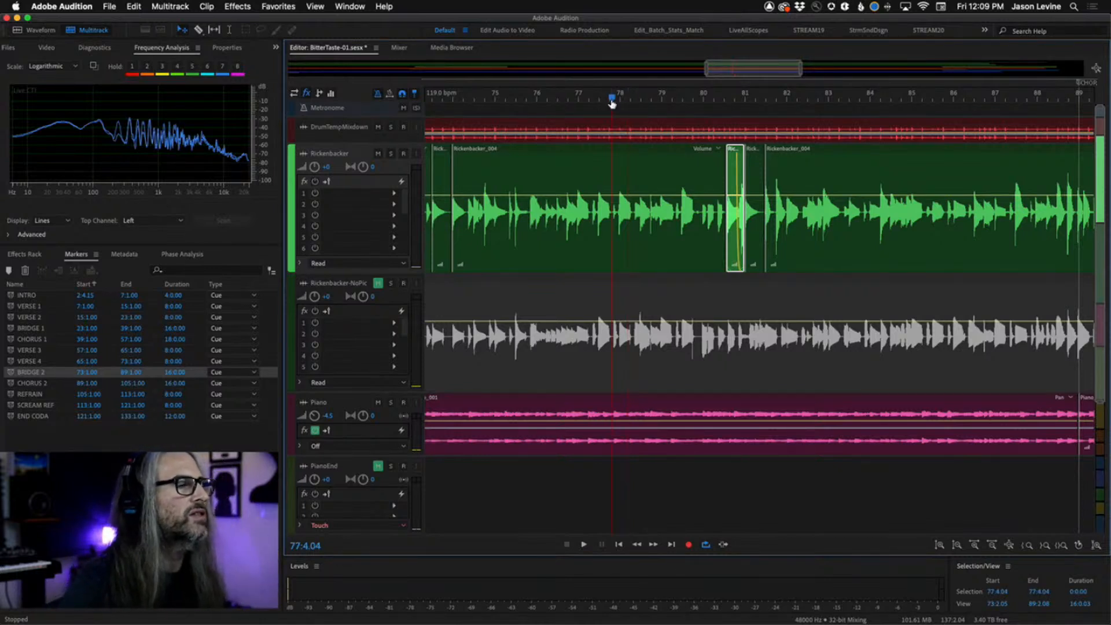
key(space)
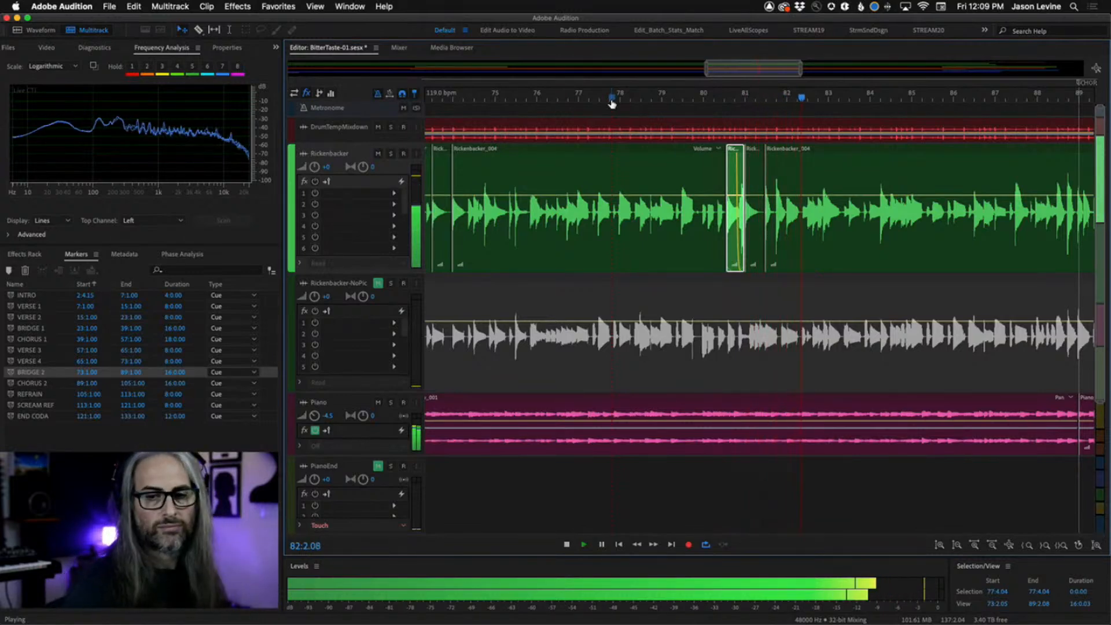
scroll(612, 104, down, 3)
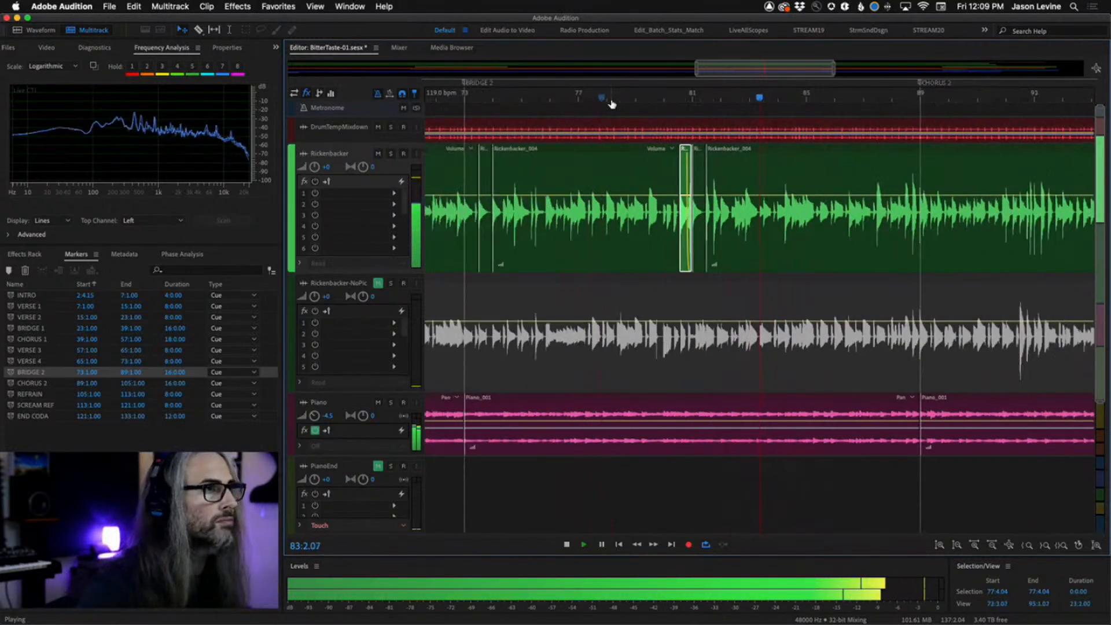
scroll(612, 104, down, 5)
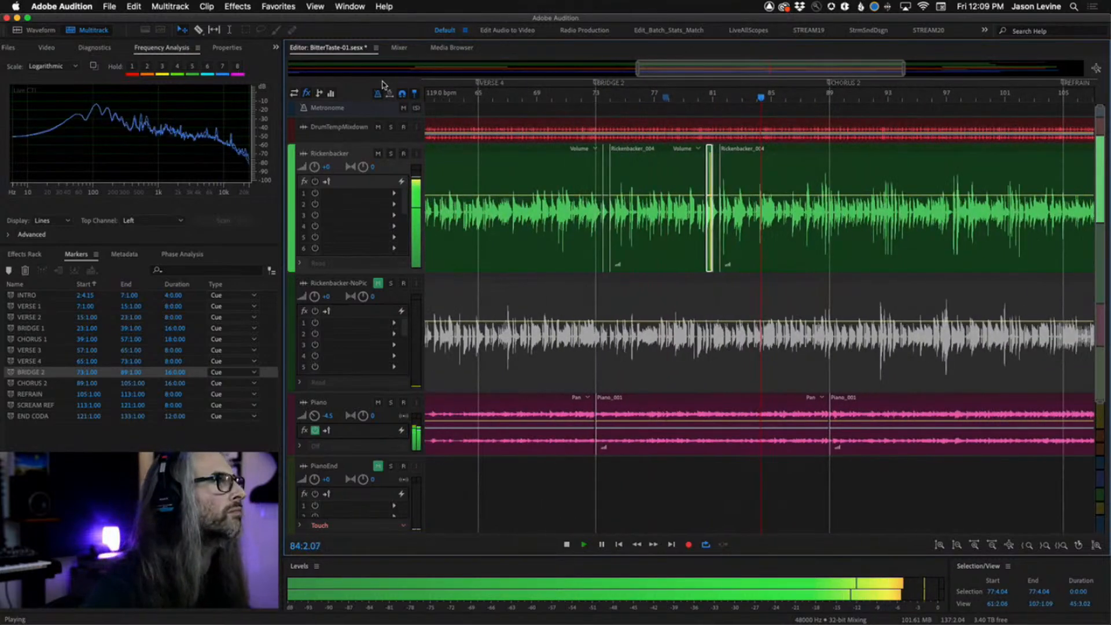
scroll(376, 97, down, 1)
scroll(752, 249, down, 5)
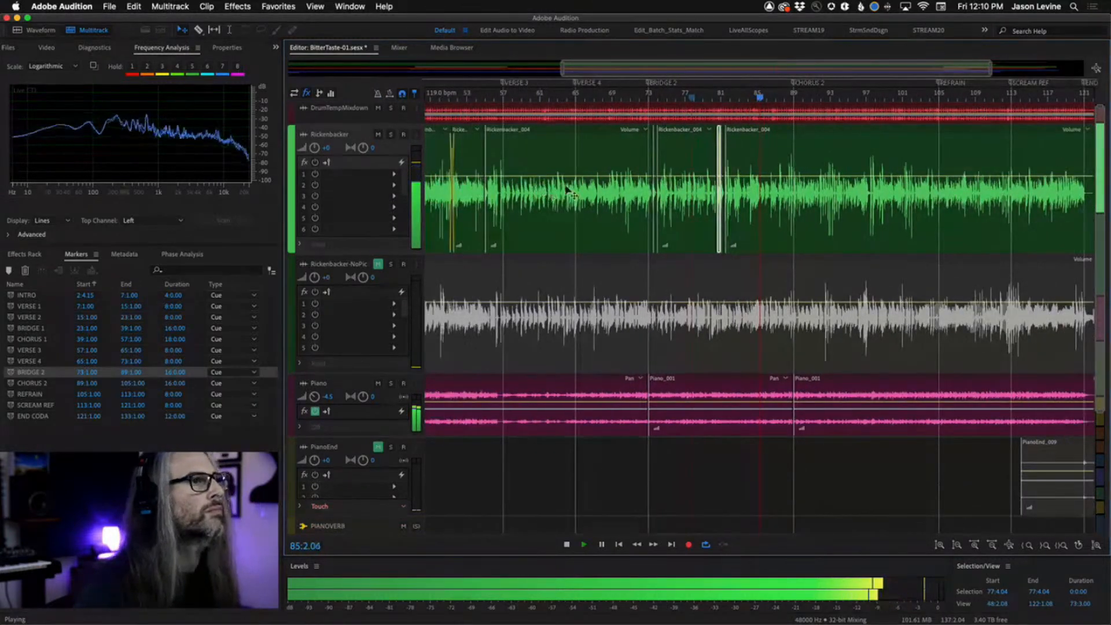
scroll(798, 254, right, 4)
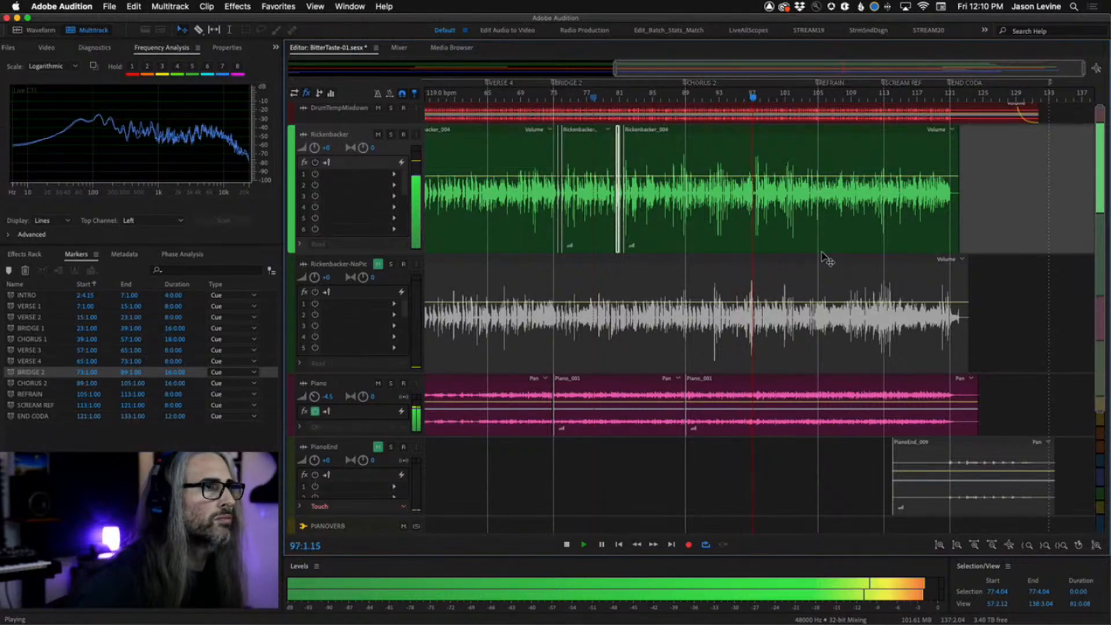
key(space)
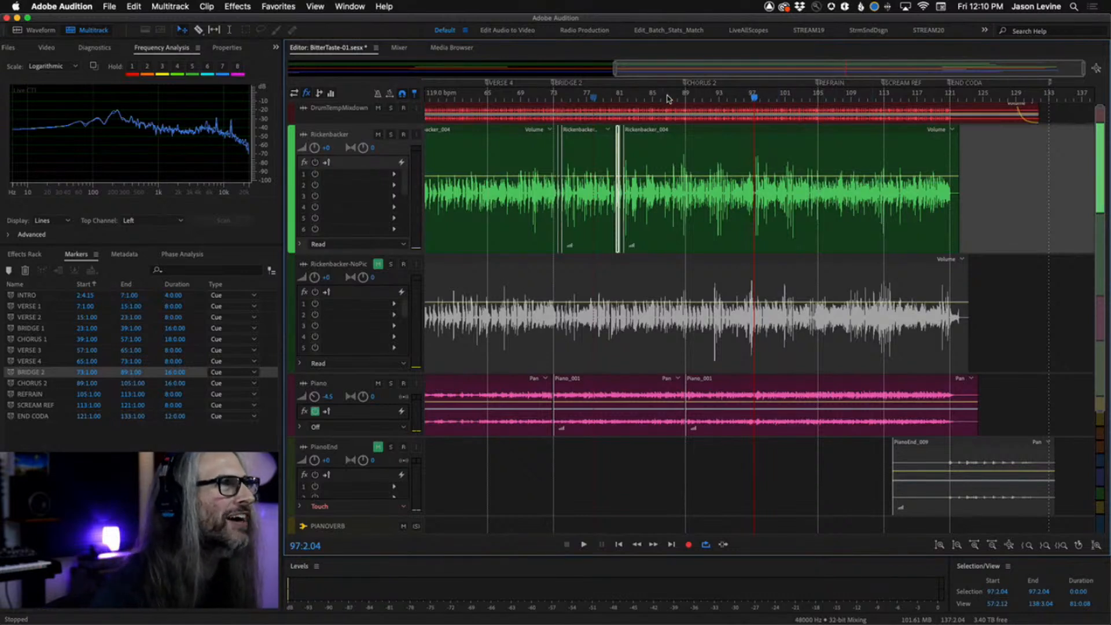
Zoom into the Chorus 2 area and make a time selection from 89:1.00 to 97:1.00.
drag(668, 99, 843, 98)
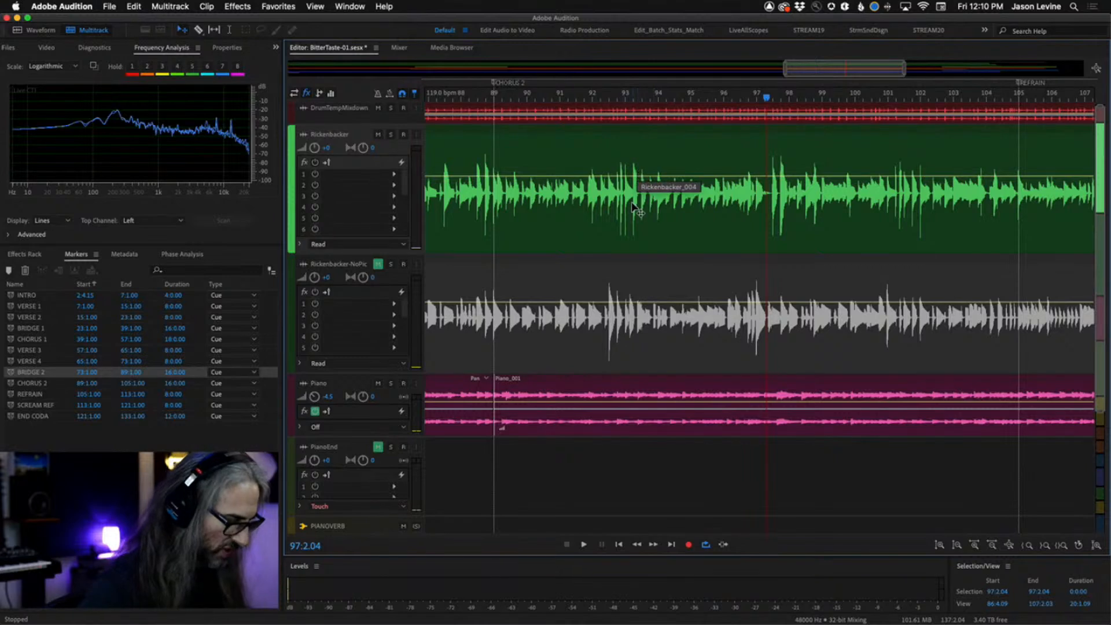
key(t)
drag(708, 156, 497, 174)
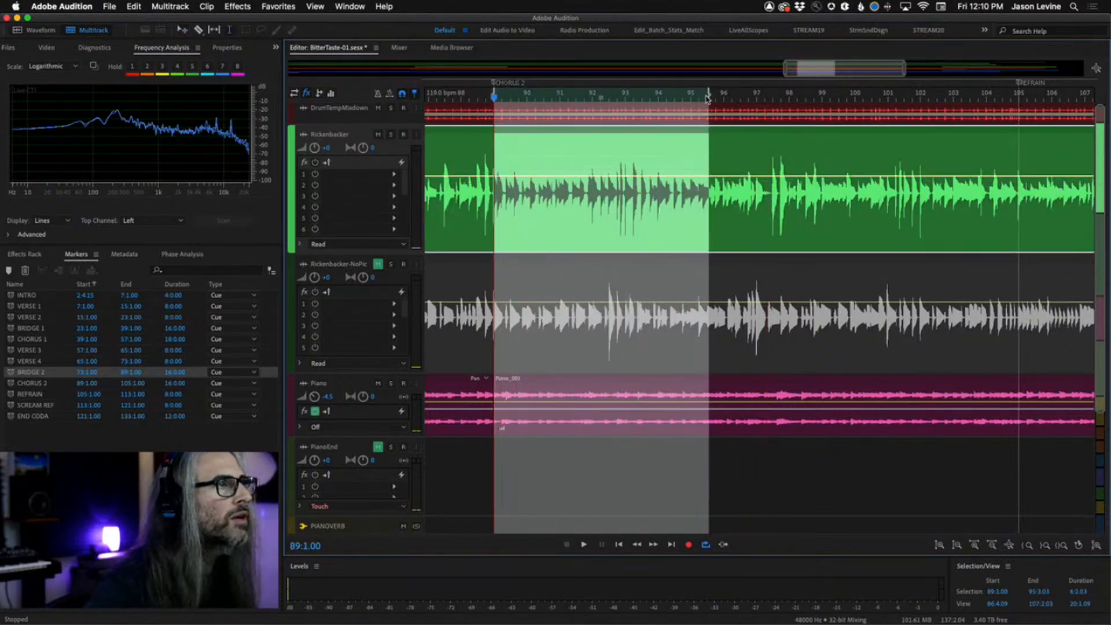
drag(706, 98, 755, 97)
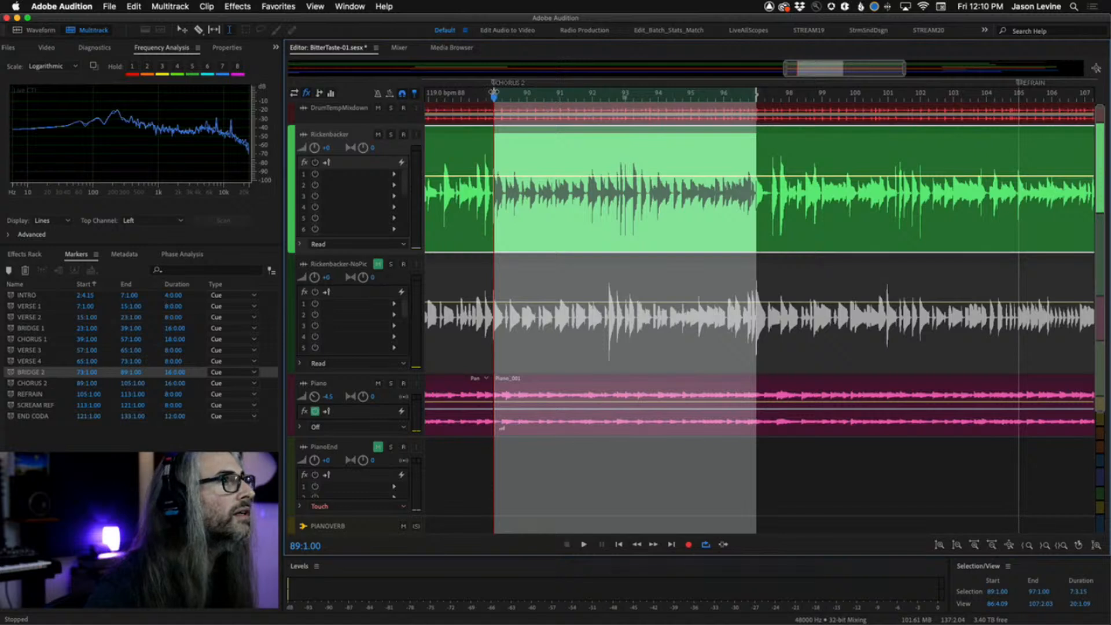
mouse_move(493, 95)
mouse_down()
mouse_move(511, 97)
mouse_move(485, 100)
mouse_move(495, 100)
mouse_up()
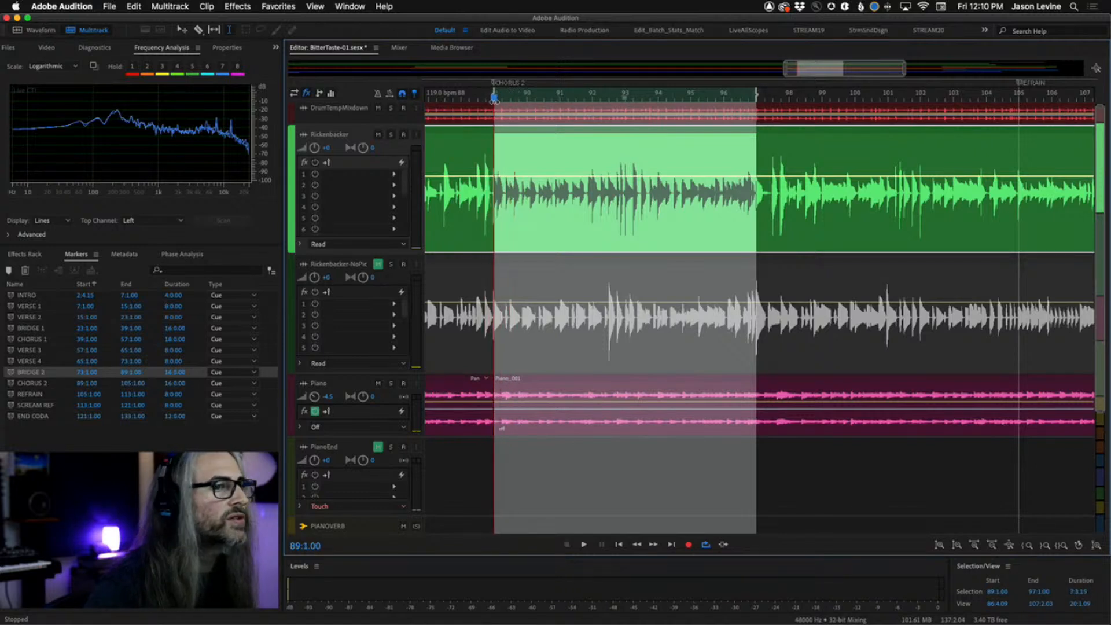
Zoom in to examine the Rickenbacker waveform around the selection's start at bar 89 and end at bar 97.
scroll(509, 152, up, 8)
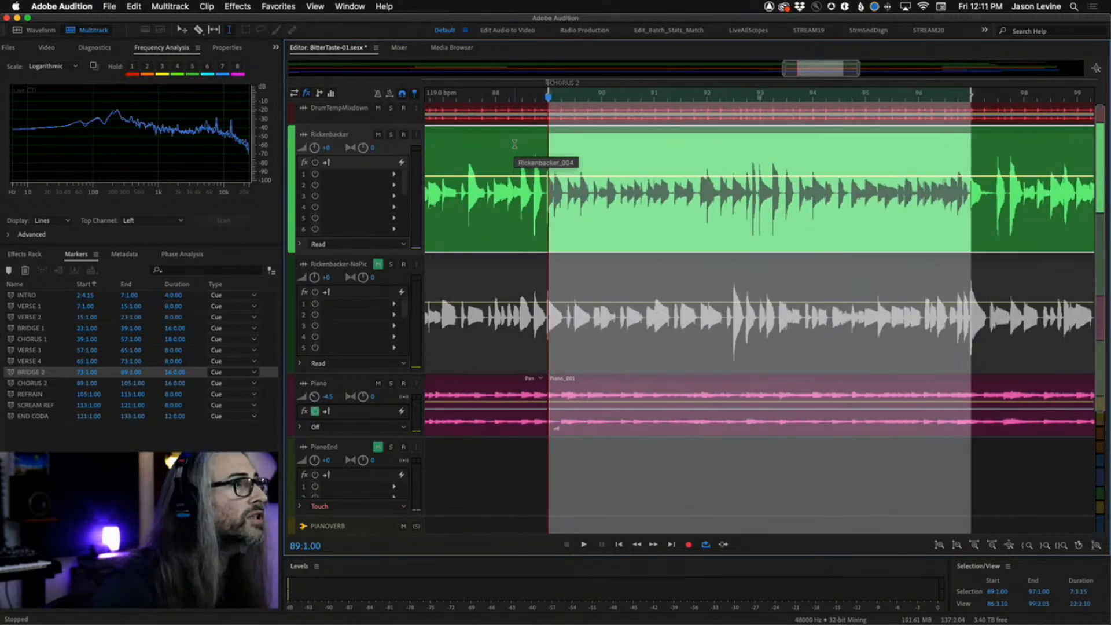
scroll(543, 136, up, 5)
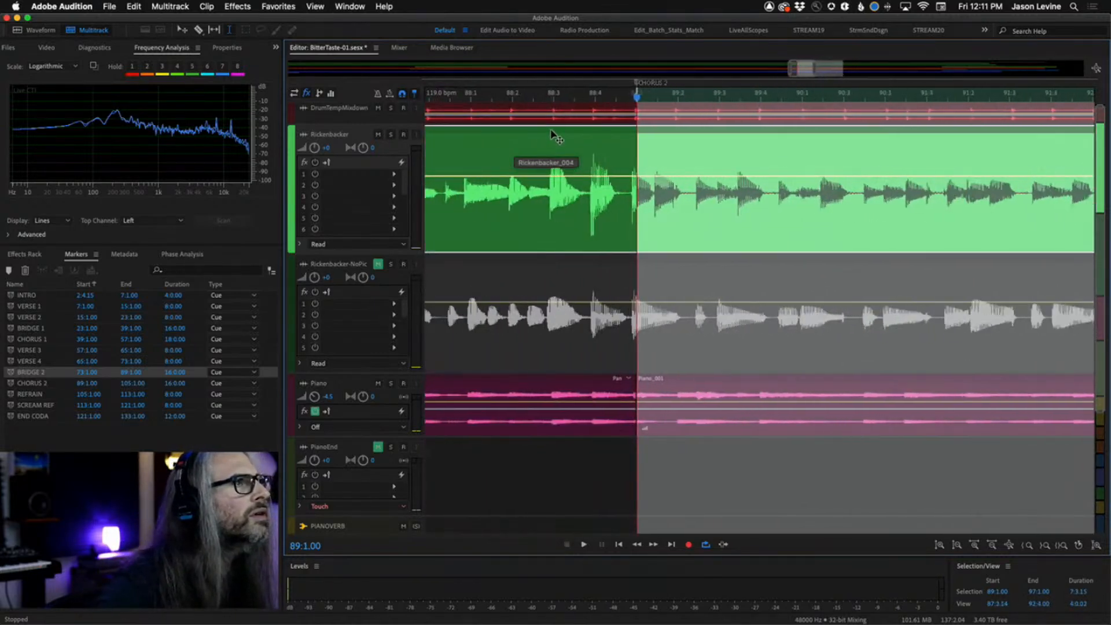
scroll(627, 109, up, 1)
drag(637, 98, 707, 99)
drag(636, 94, 638, 128)
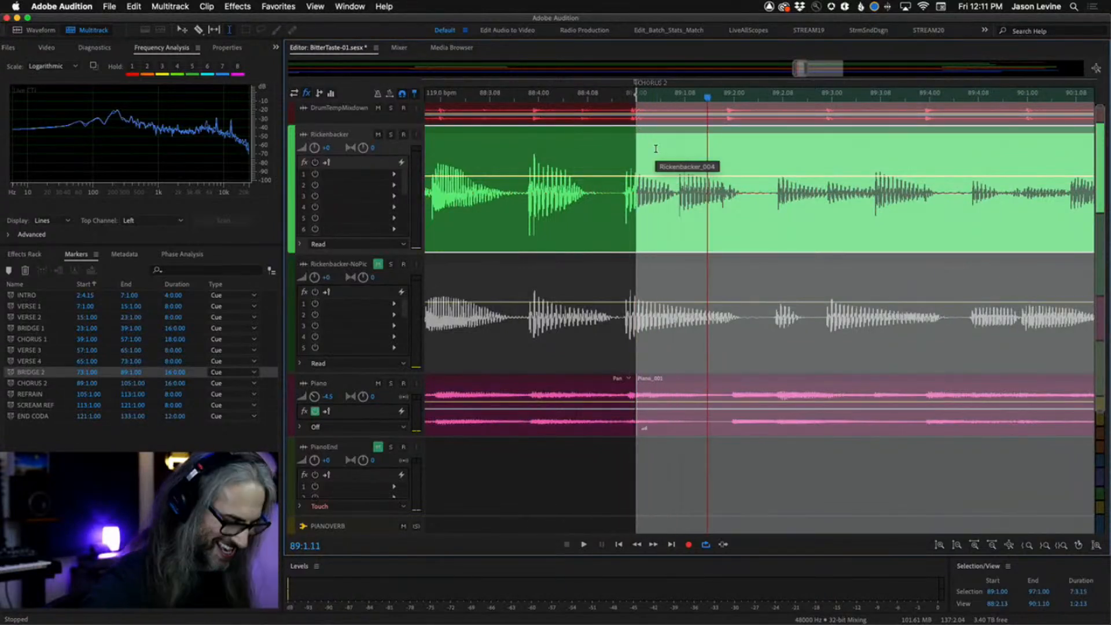
scroll(657, 153, down, 4)
scroll(752, 181, down, 5)
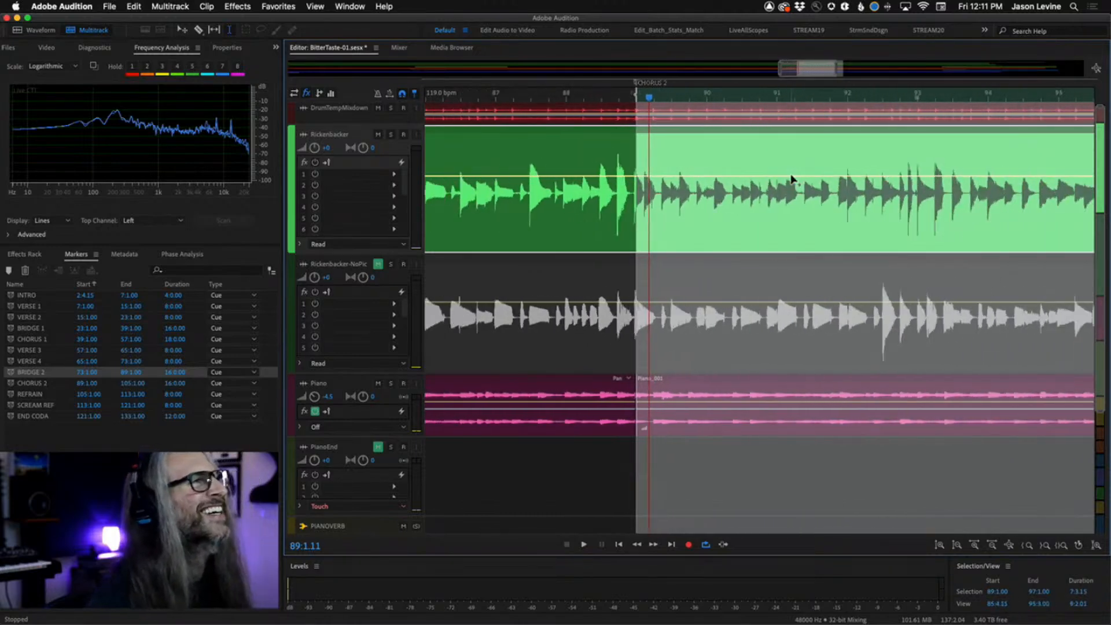
scroll(814, 192, right, 3)
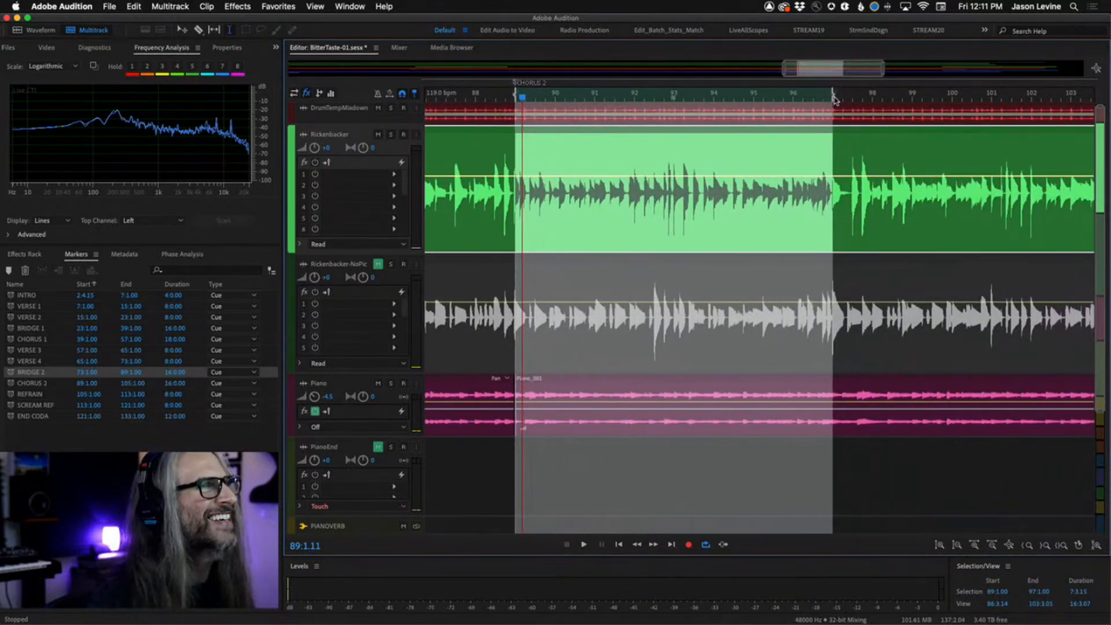
click(841, 96)
key(equal)
key(equal)
key(equal)
key(equal)
key(equal)
key(equal)
key(equal)
key(equal)
key(equal)
key(equal)
key(equal)
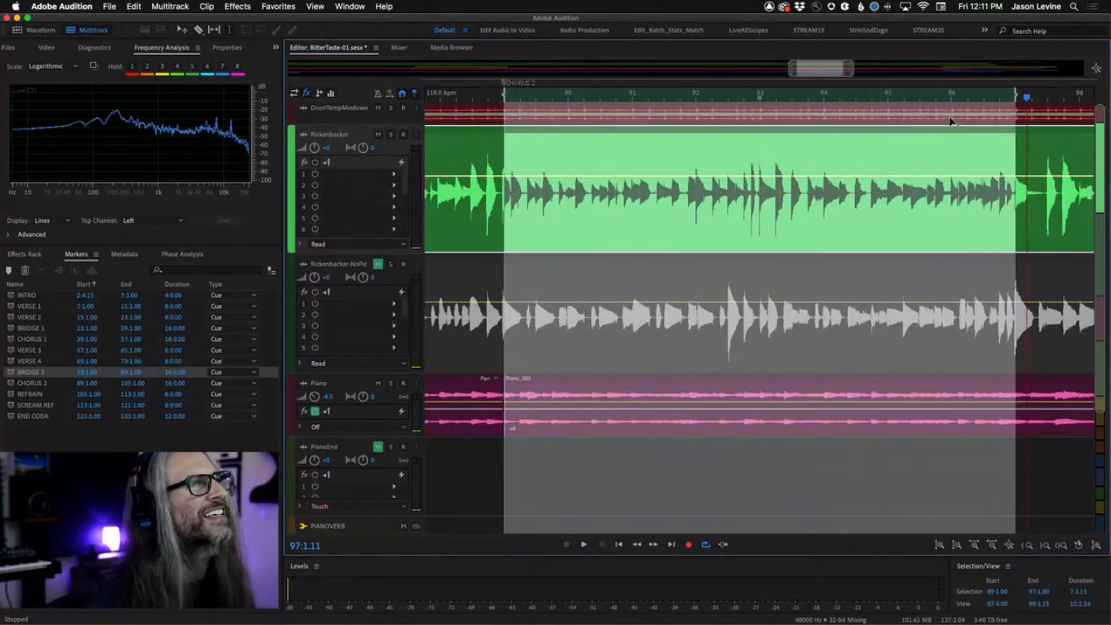
Zoom in closely on the Rickenbacker waveform at the time selection's end at bar 97.
scroll(983, 128, right, 10)
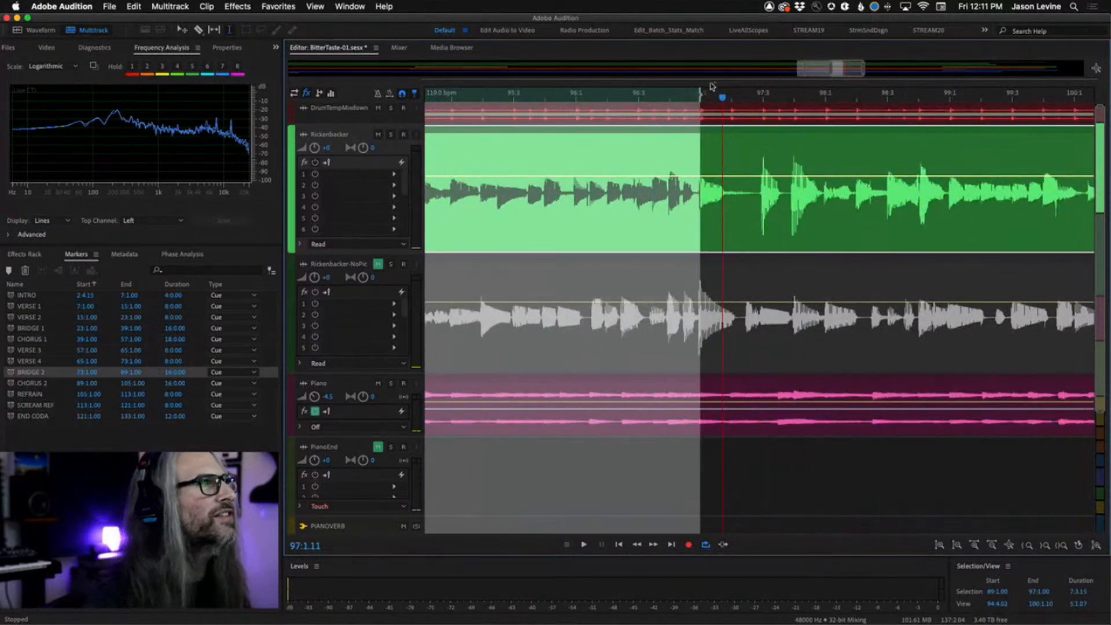
drag(698, 97, 701, 216)
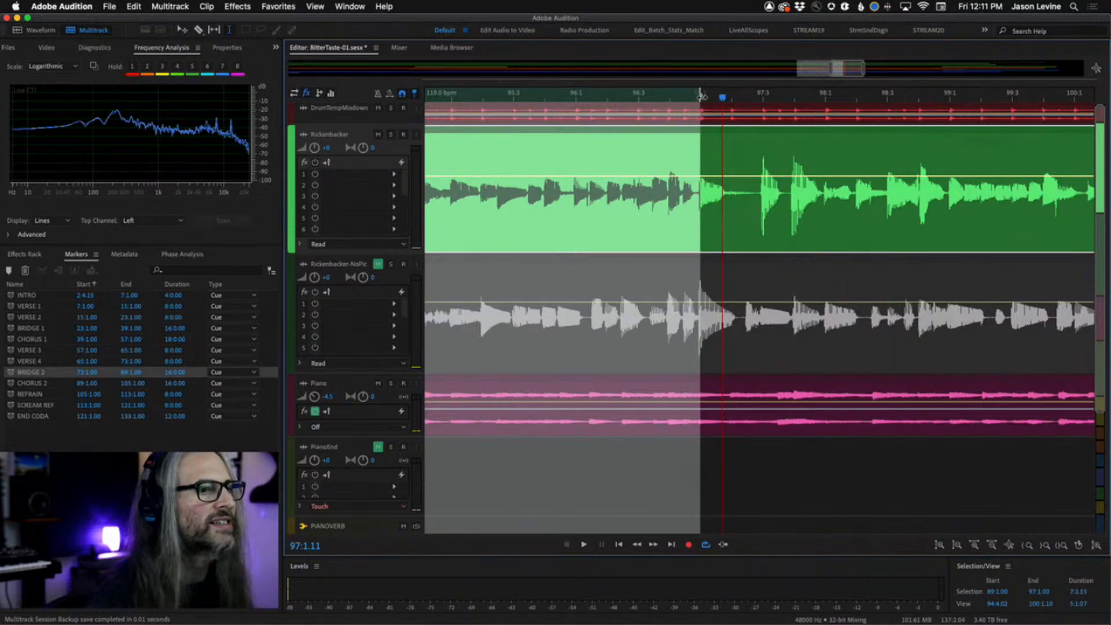
scroll(699, 95, up, 4)
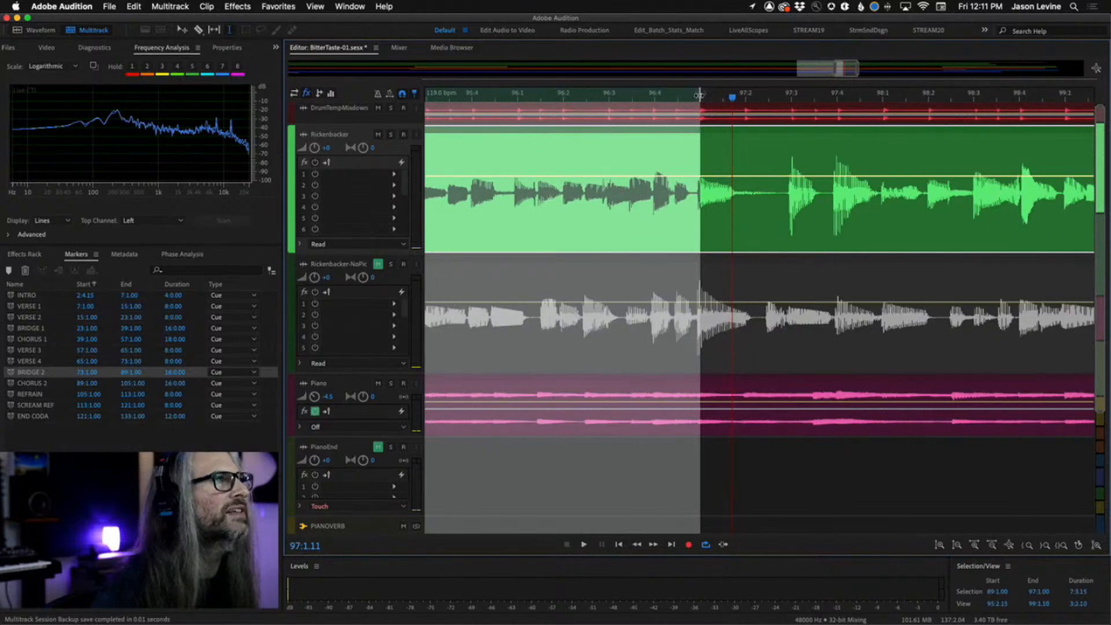
scroll(699, 94, up, 6)
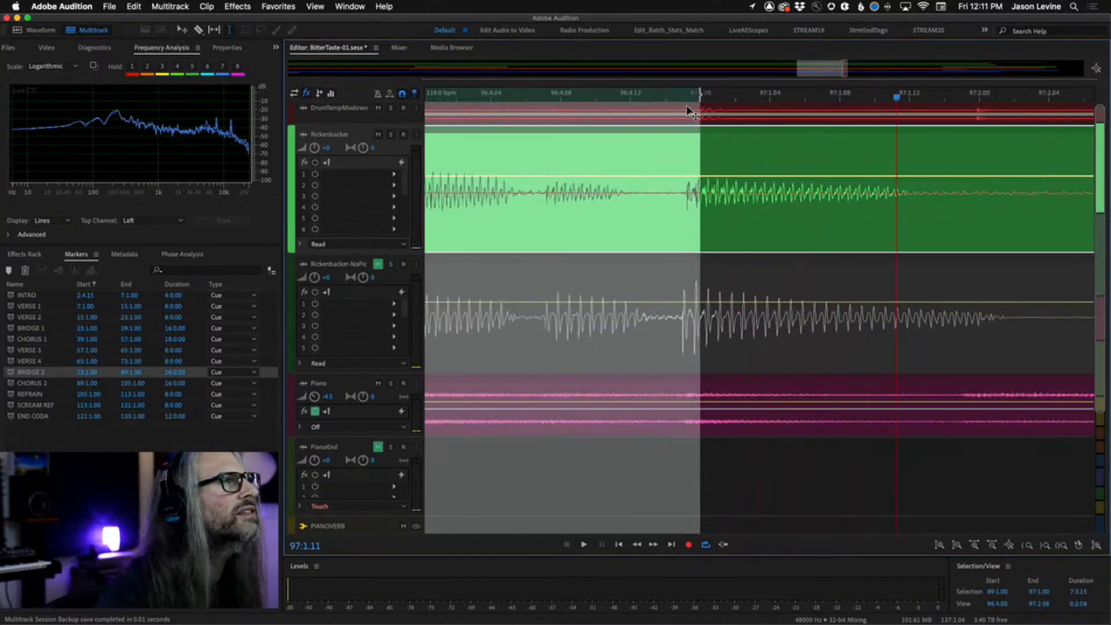
drag(699, 94, 702, 178)
scroll(701, 181, left, 15)
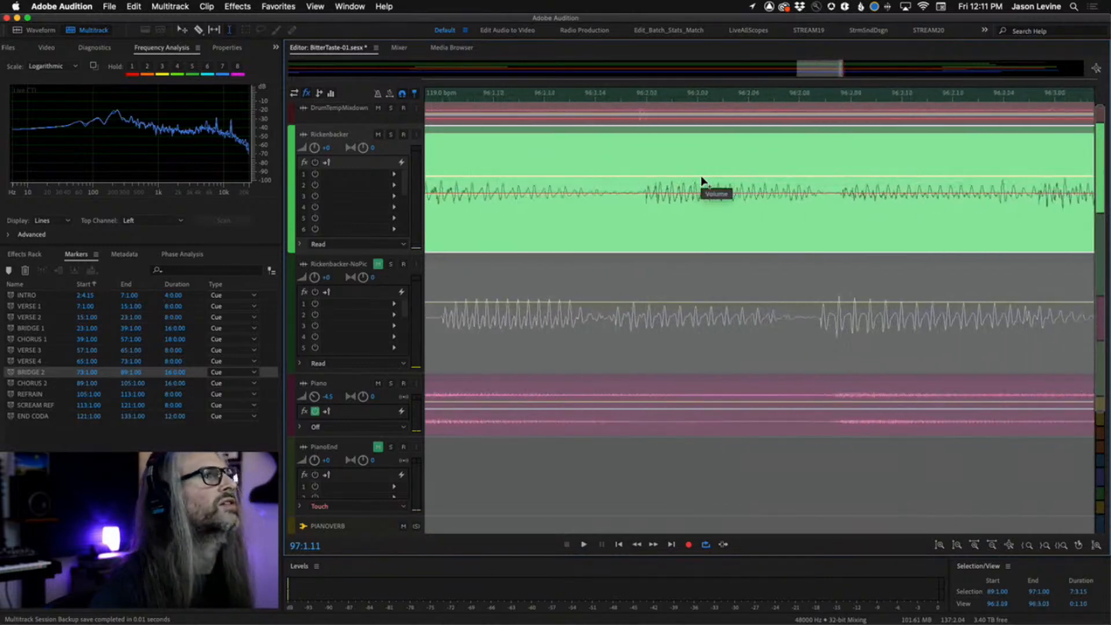
Move back to bar 89 and set the time selection's start to 89:1.00.
scroll(701, 181, left, 20)
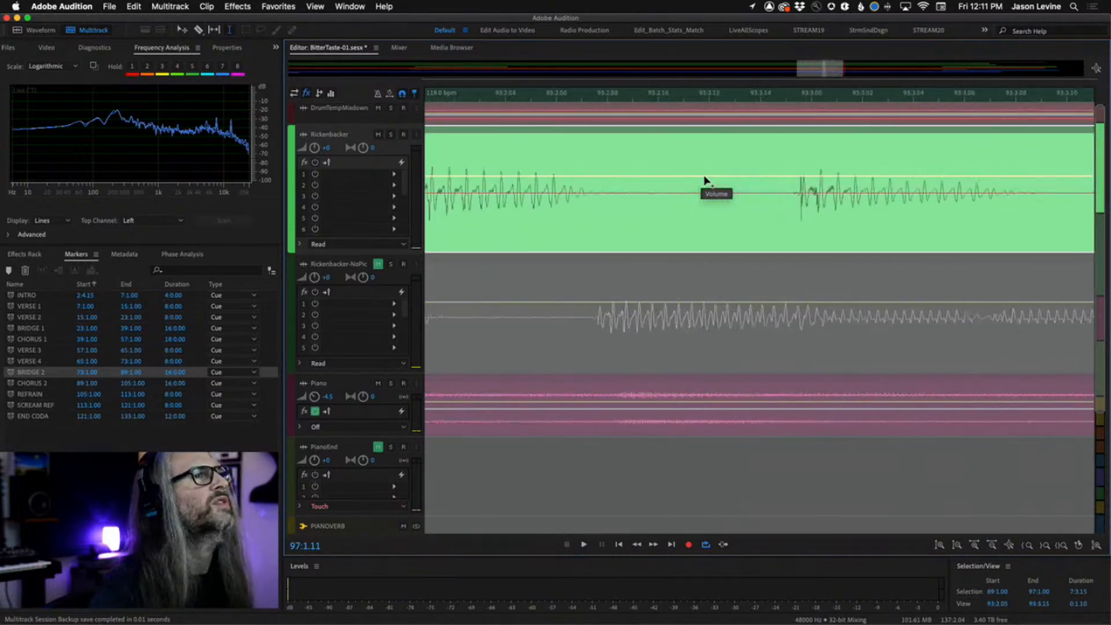
scroll(729, 173, left, 5)
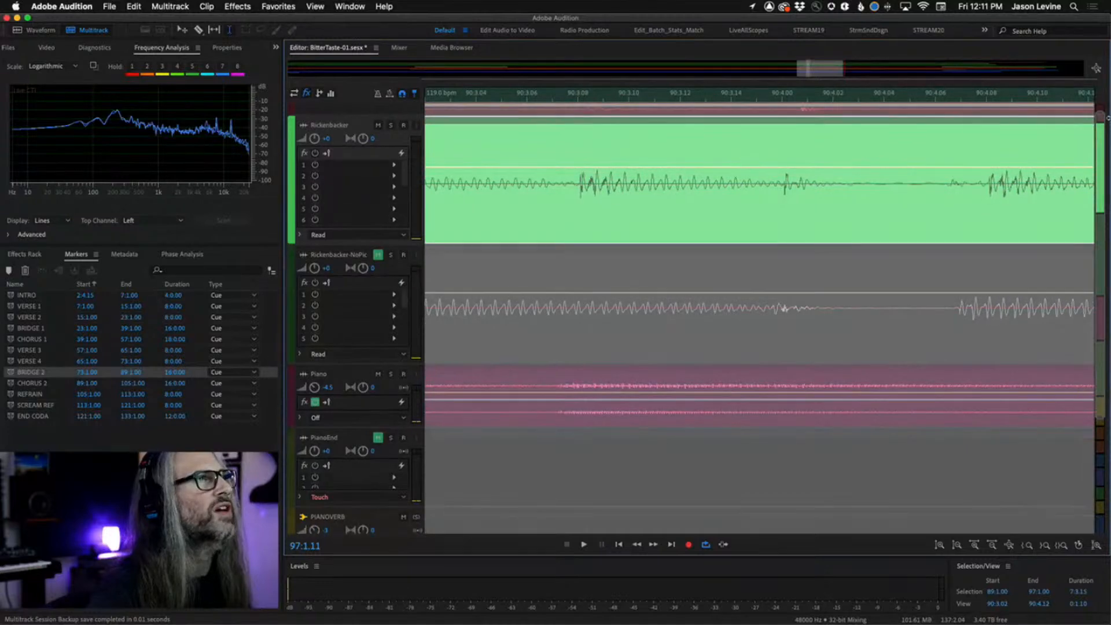
scroll(716, 119, up, 1)
scroll(713, 116, left, 7)
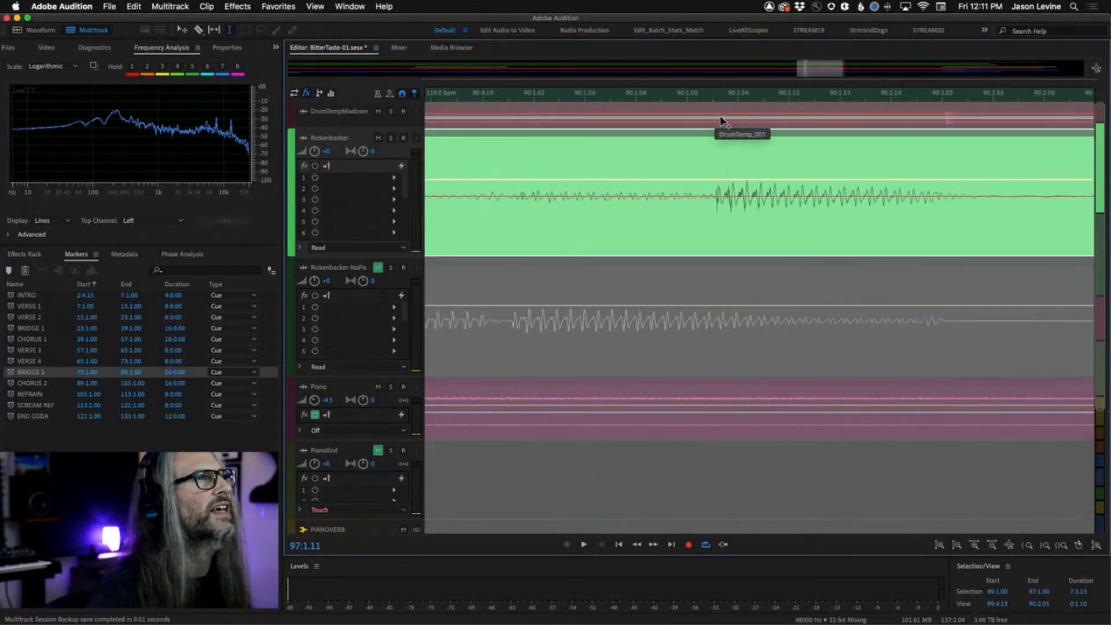
scroll(721, 121, left, 8)
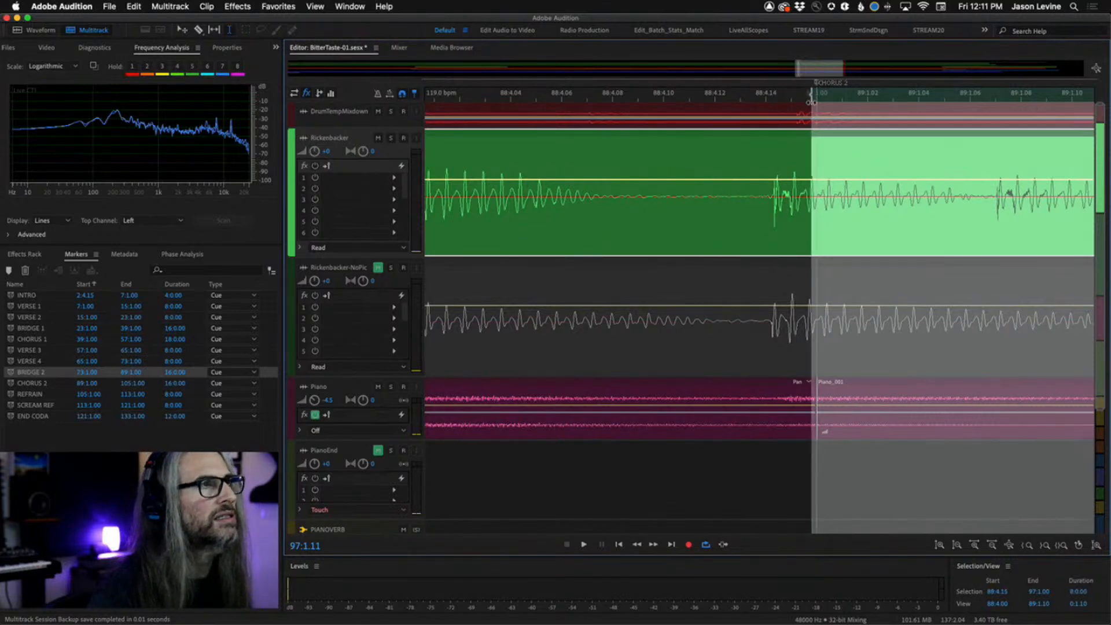
drag(814, 97, 815, 144)
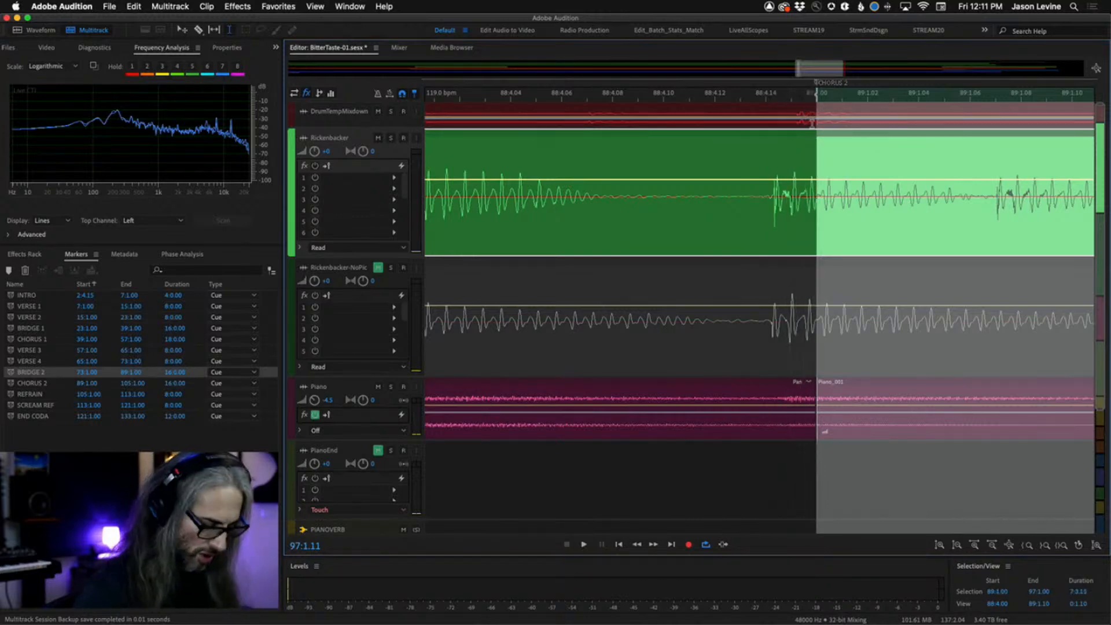
Zoom out and split the Rickenbacker clip at the selection boundaries at bars 89 and 97.
key(minus)
key(minus)
key(minus)
key(minus)
key(minus)
key(minus)
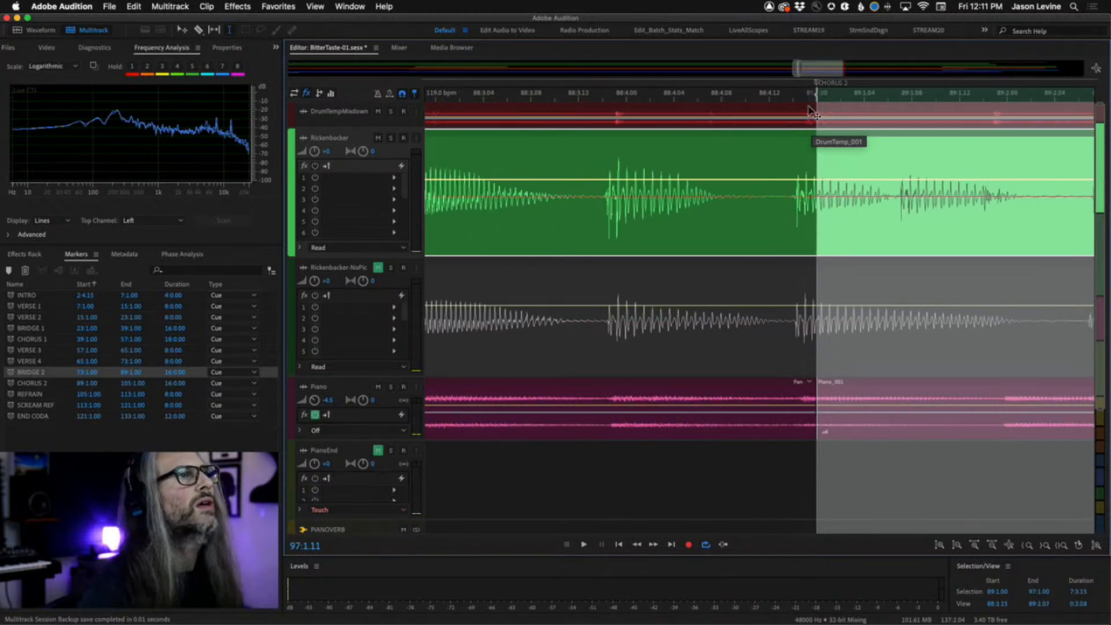
key(minus)
key(minus)
key(minus)
key(minus)
key(minus)
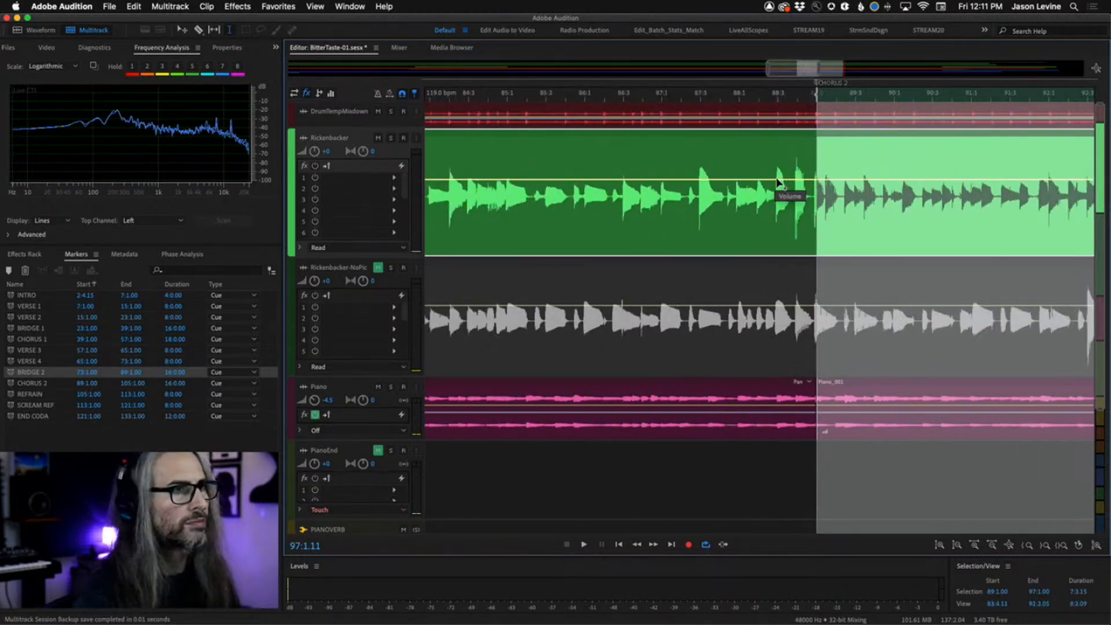
key(minus)
key(minus)
key(minus)
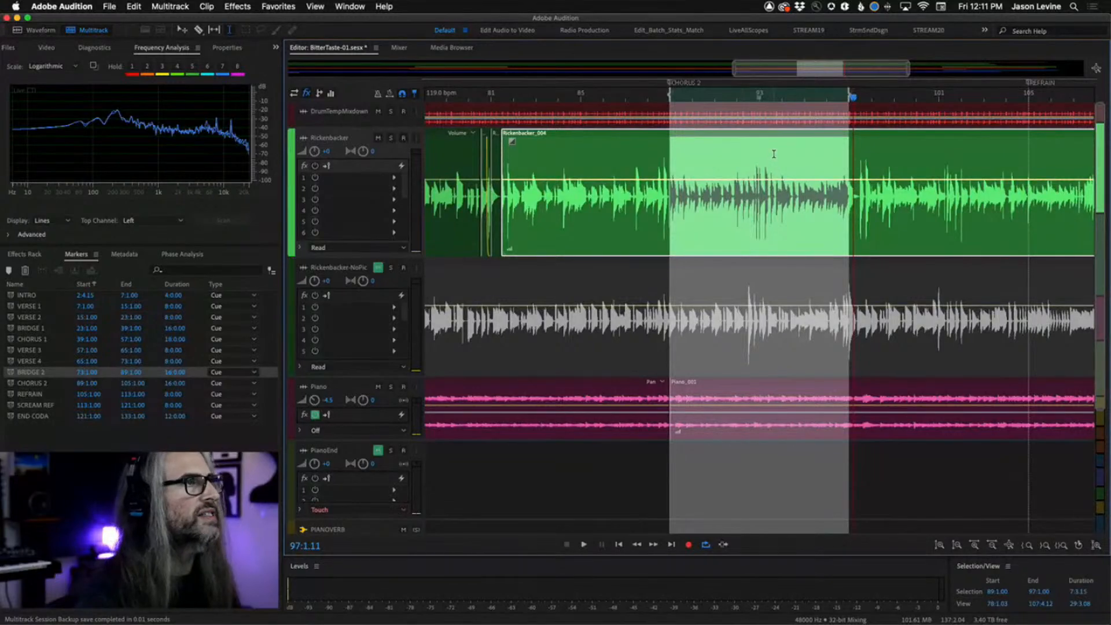
right_click(773, 153)
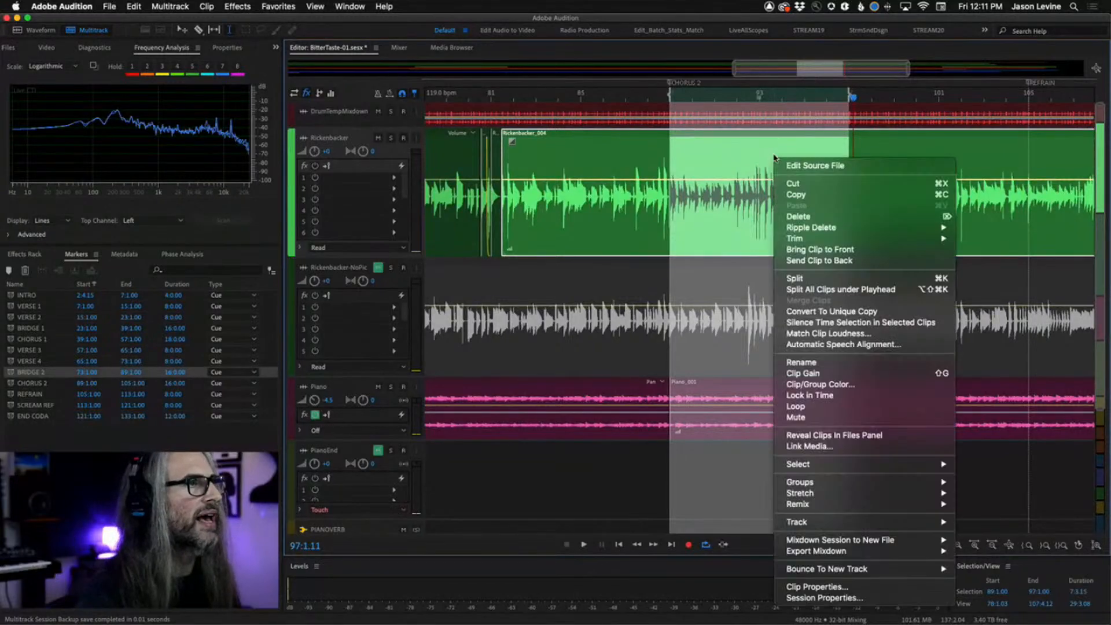
click(827, 280)
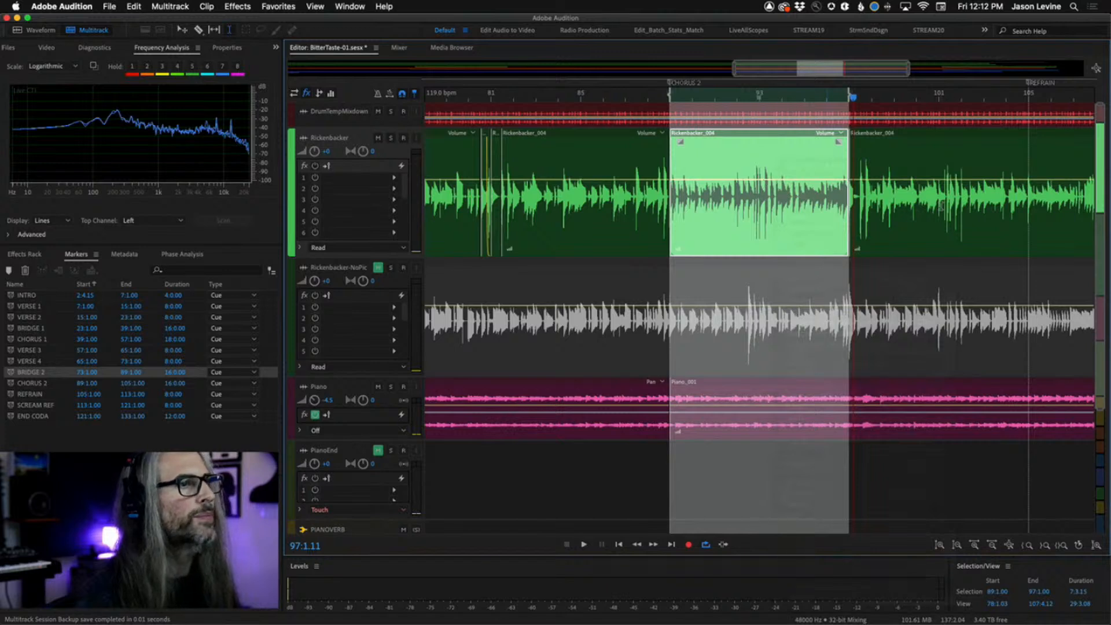
Split the Rickenbacker clip at the Refrain marker at bar 105 with the Razor tool.
click(1016, 153)
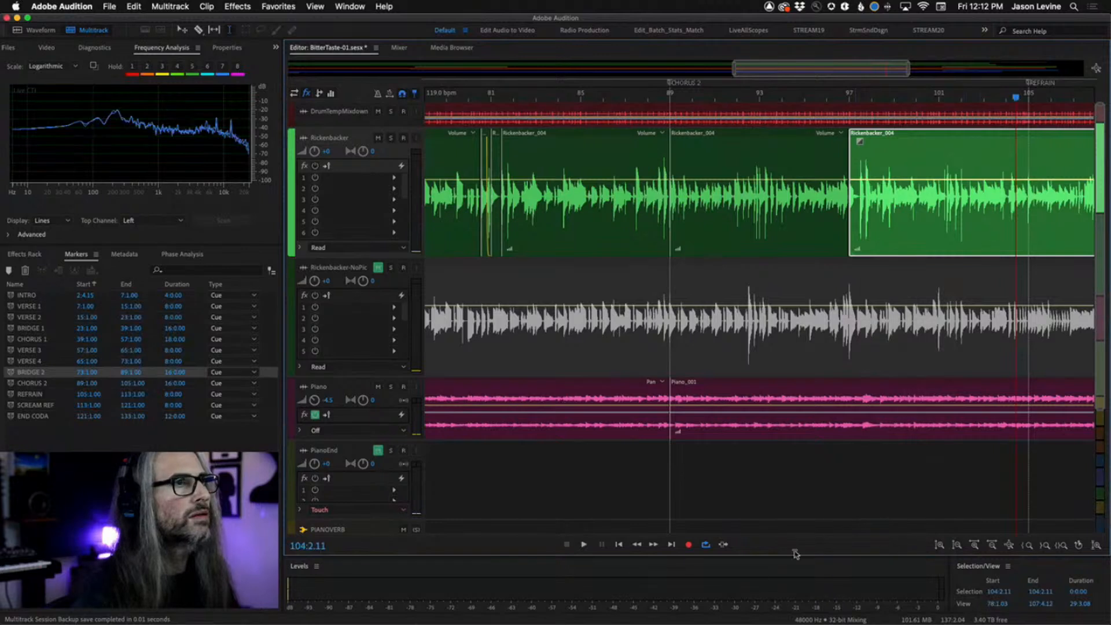
click(672, 544)
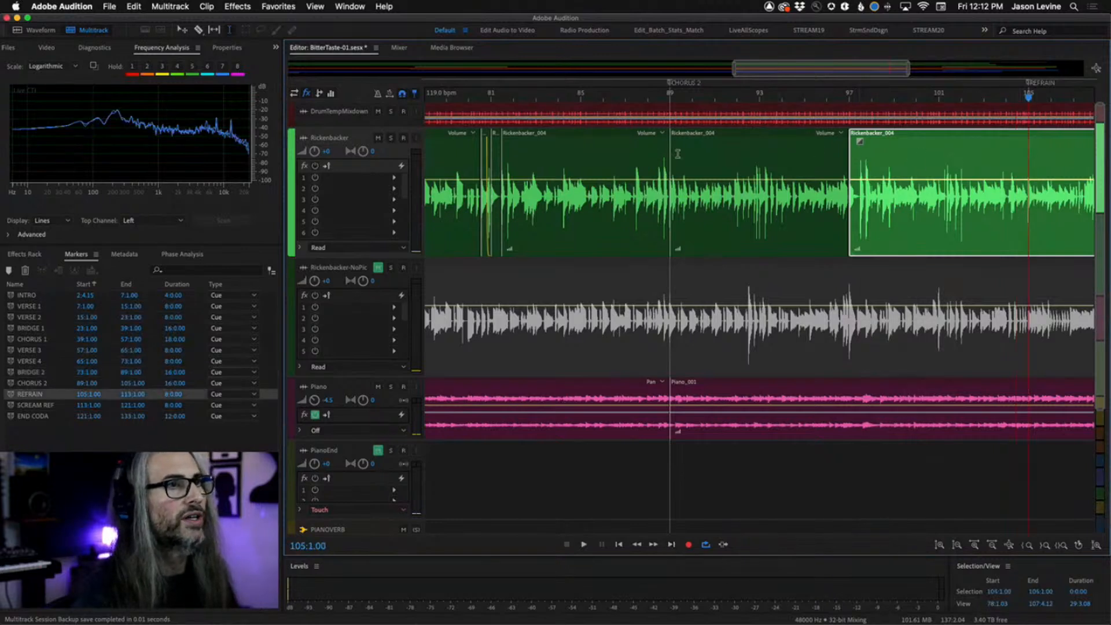
click(199, 30)
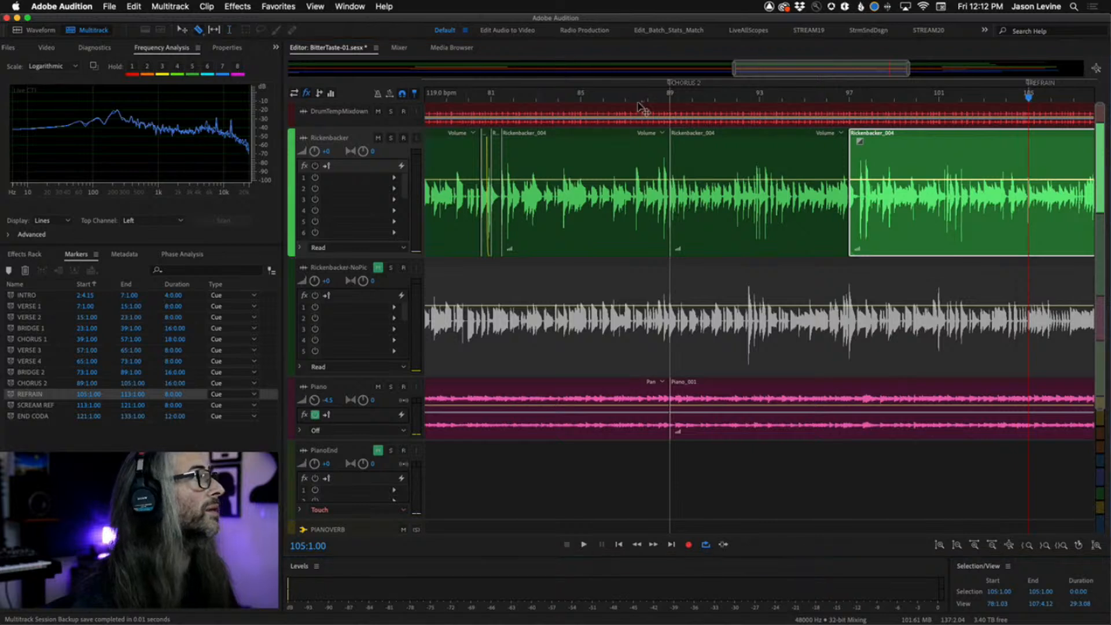
click(1032, 162)
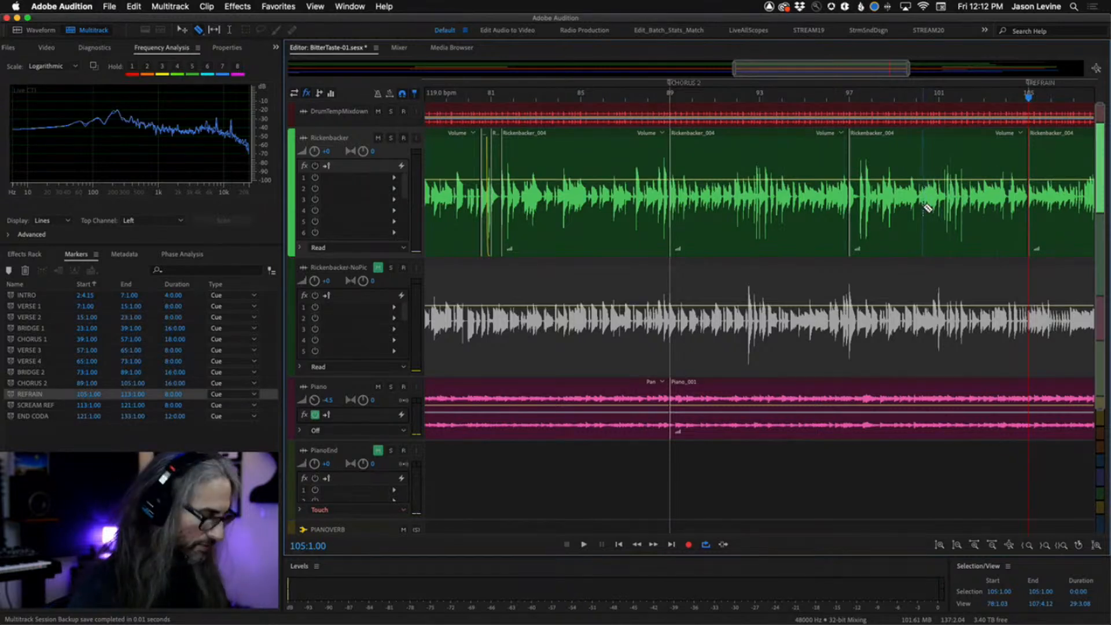
key(v)
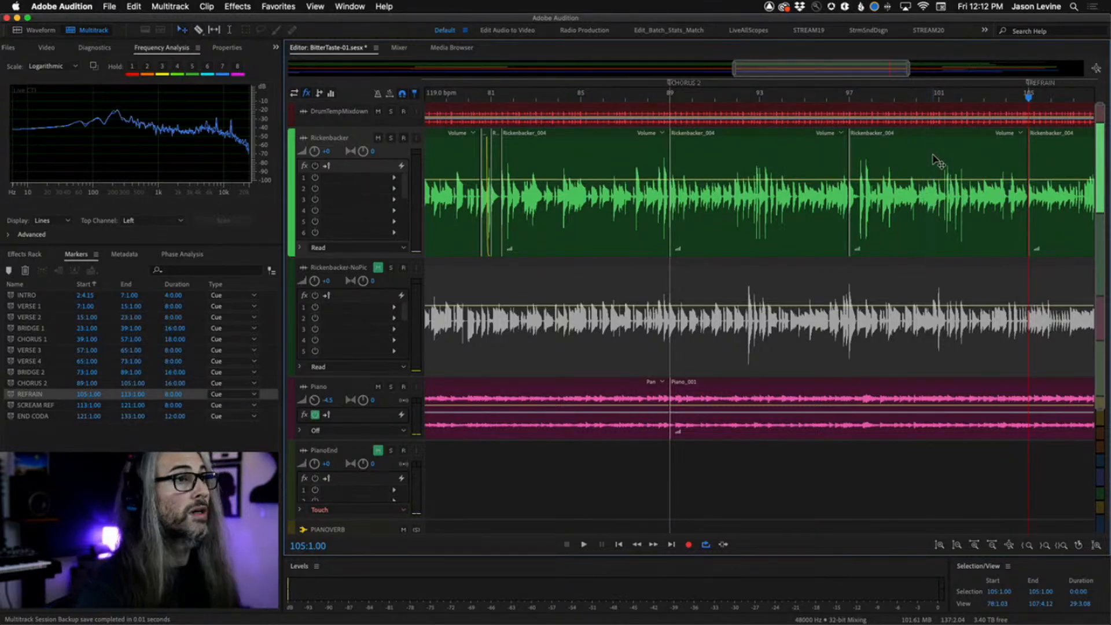
Lock the bar 97–105 Rickenbacker clip in time and copy it down onto the PianoEnd track.
right_click(933, 159)
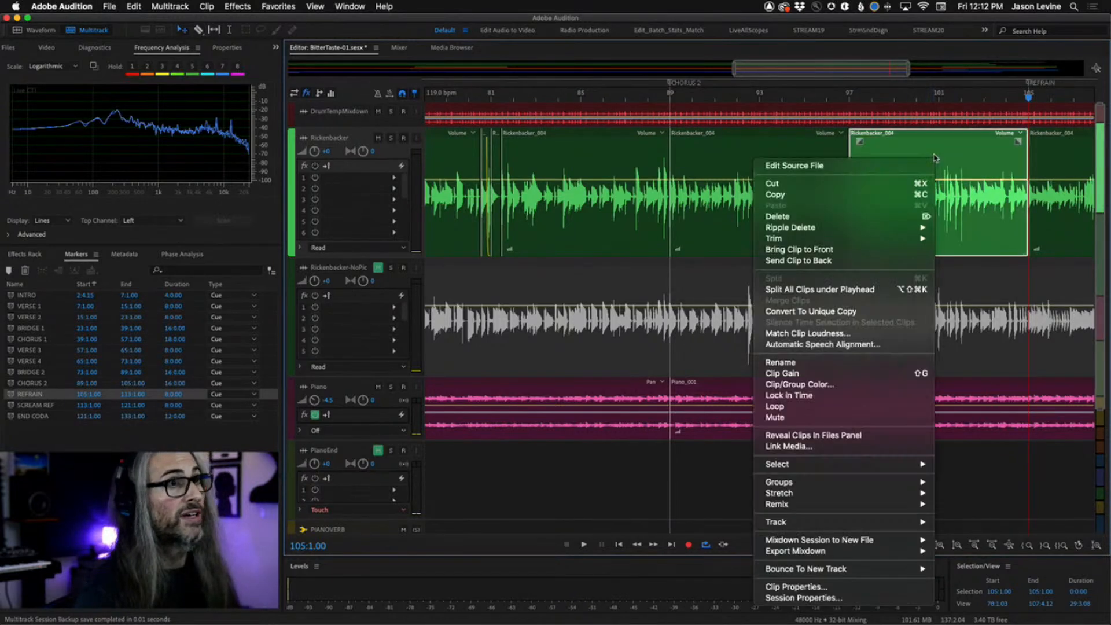
click(850, 395)
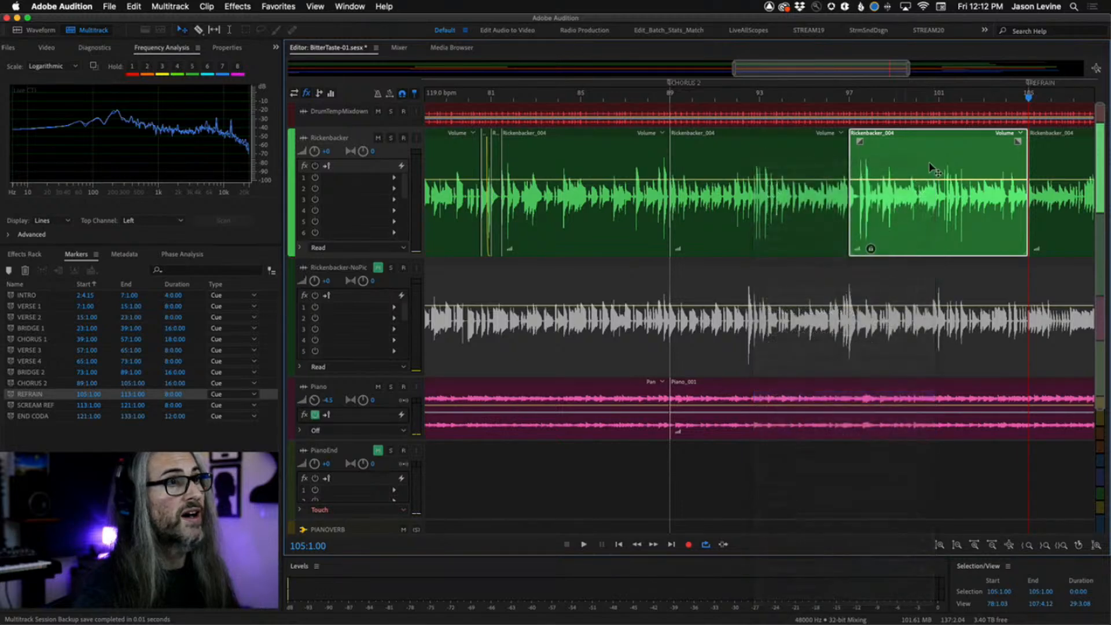
drag(926, 155, 932, 450)
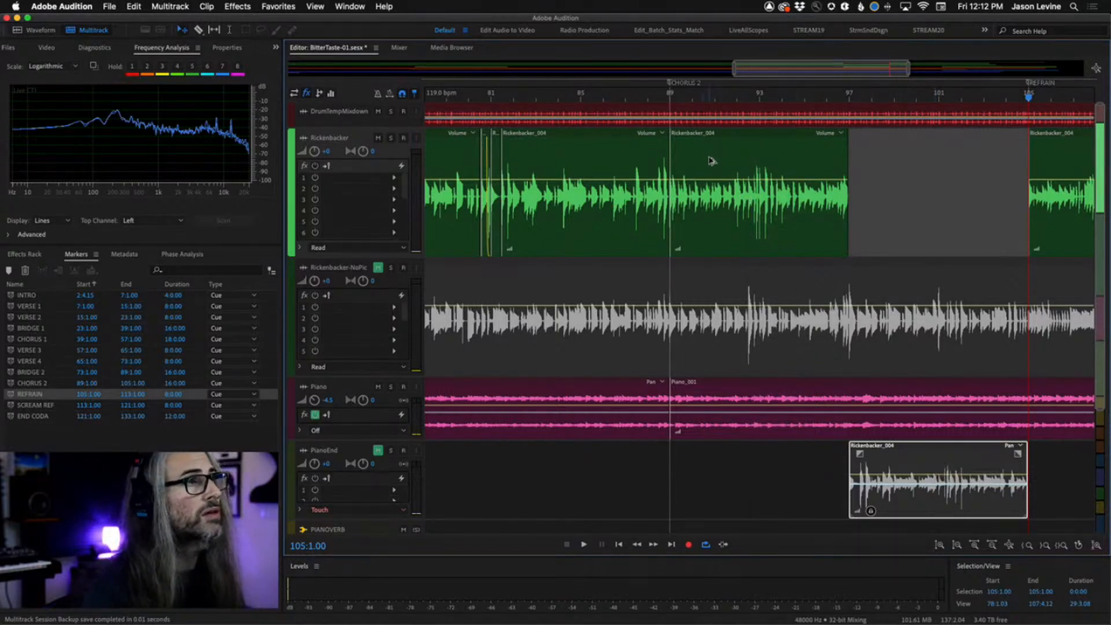
drag(704, 162, 883, 165)
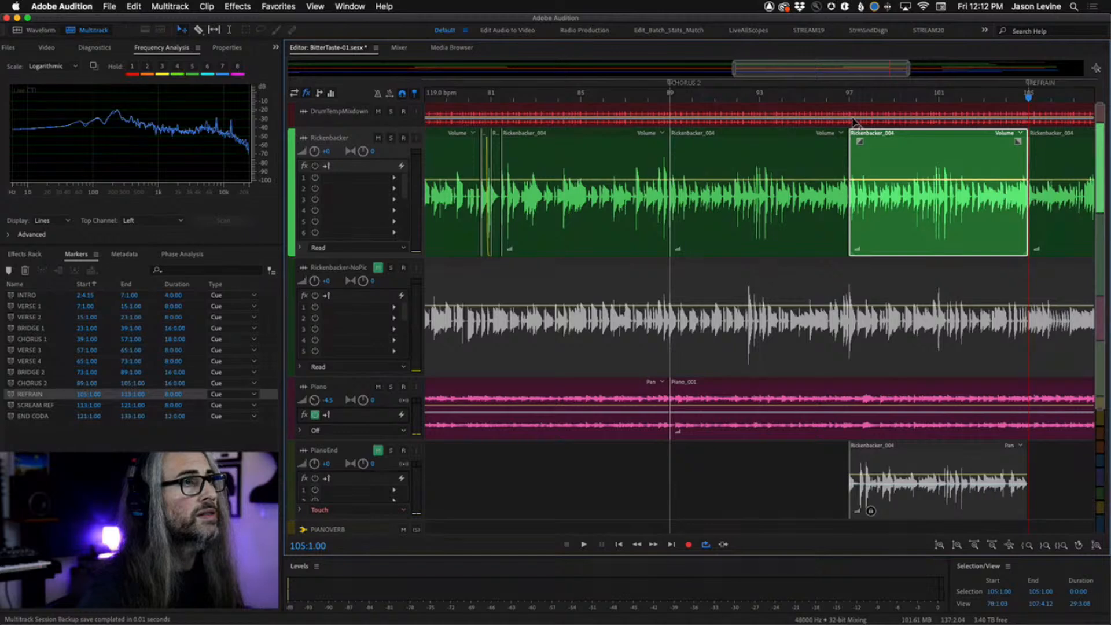
Extend the bar 97 Rickenbacker clip's start slightly earlier and add a short fade-in.
scroll(849, 100, up, 10)
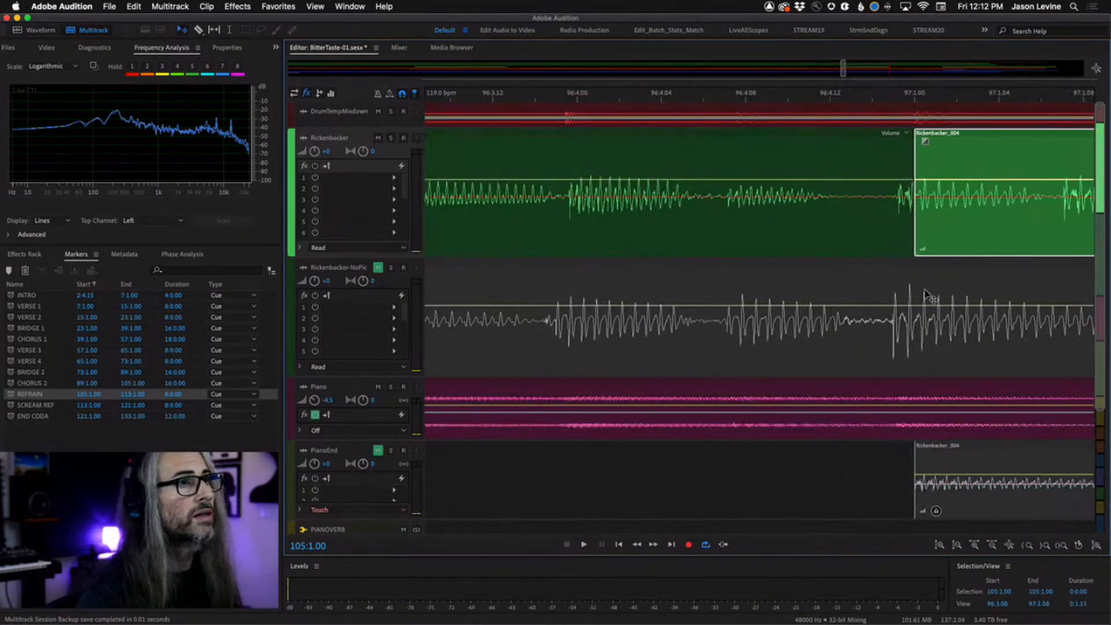
drag(914, 254, 872, 253)
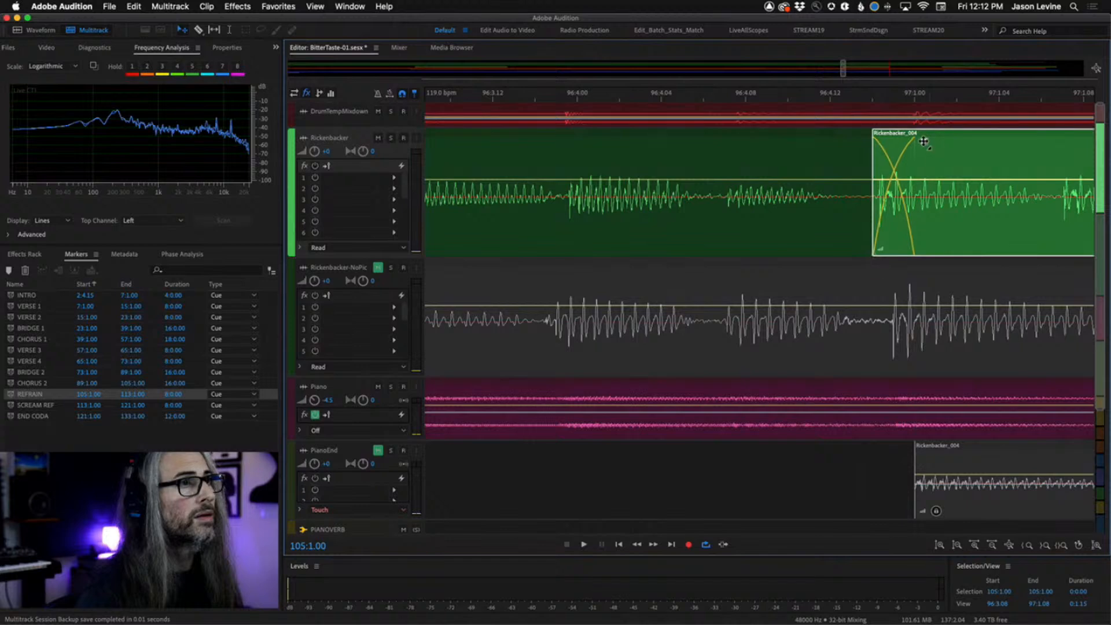
drag(923, 141, 887, 142)
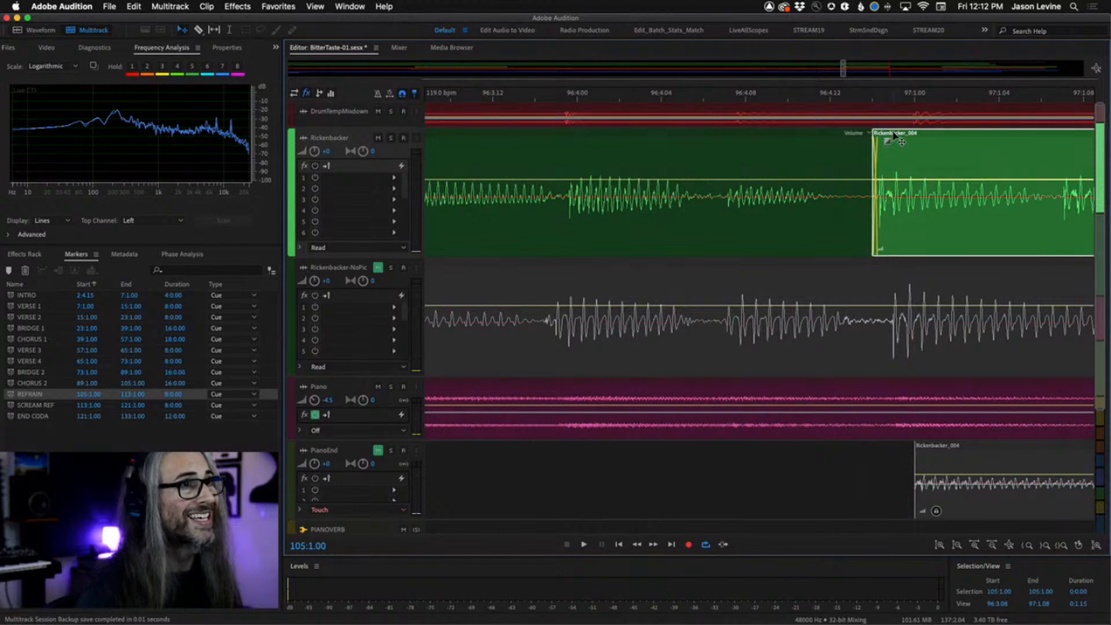
Zoom out and move the playhead to several positions between bars 97 and 101.
scroll(891, 177, down, 5)
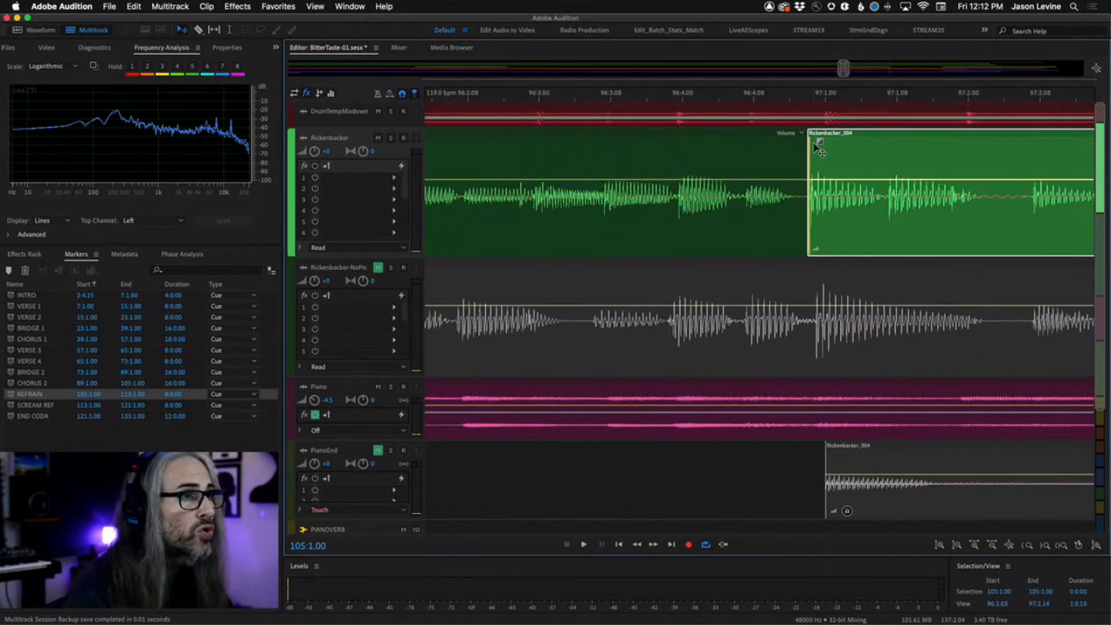
scroll(817, 148, down, 3)
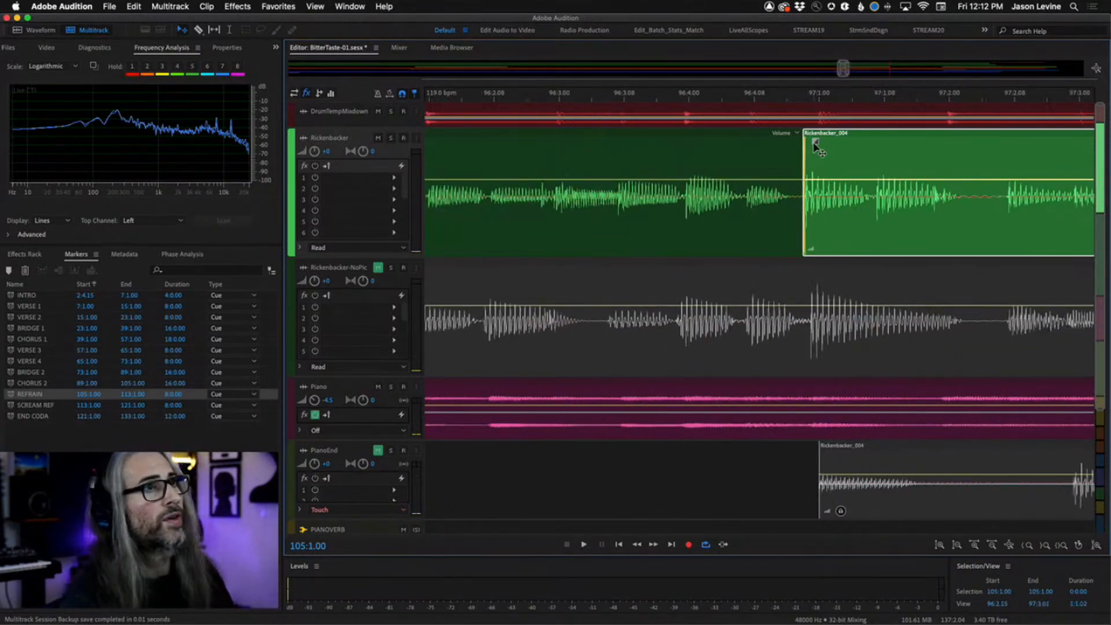
click(979, 96)
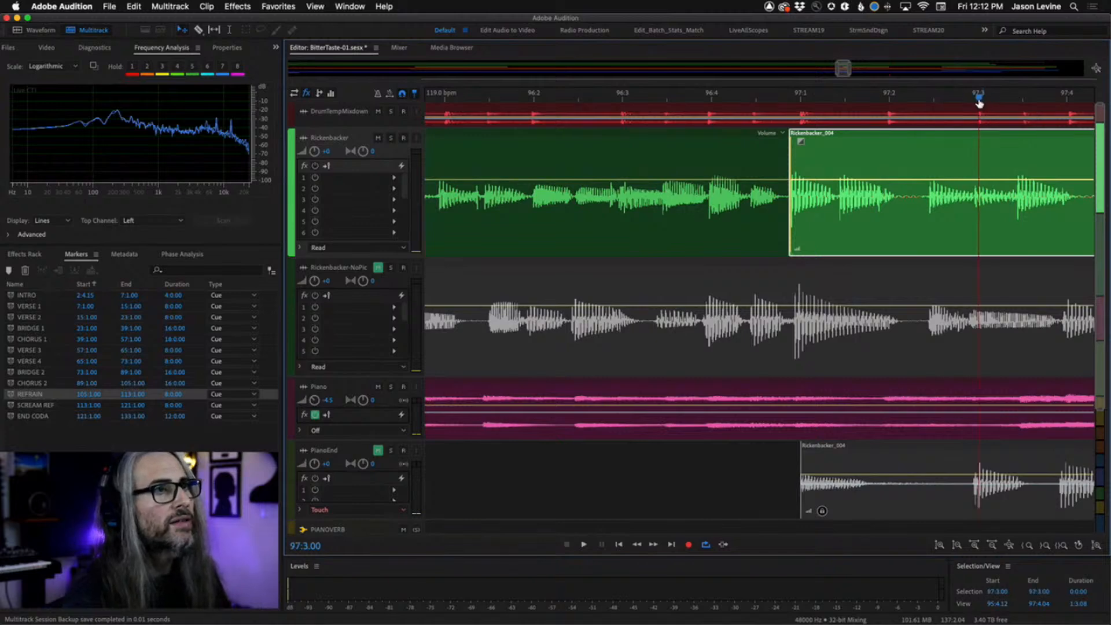
scroll(1046, 104, down, 6)
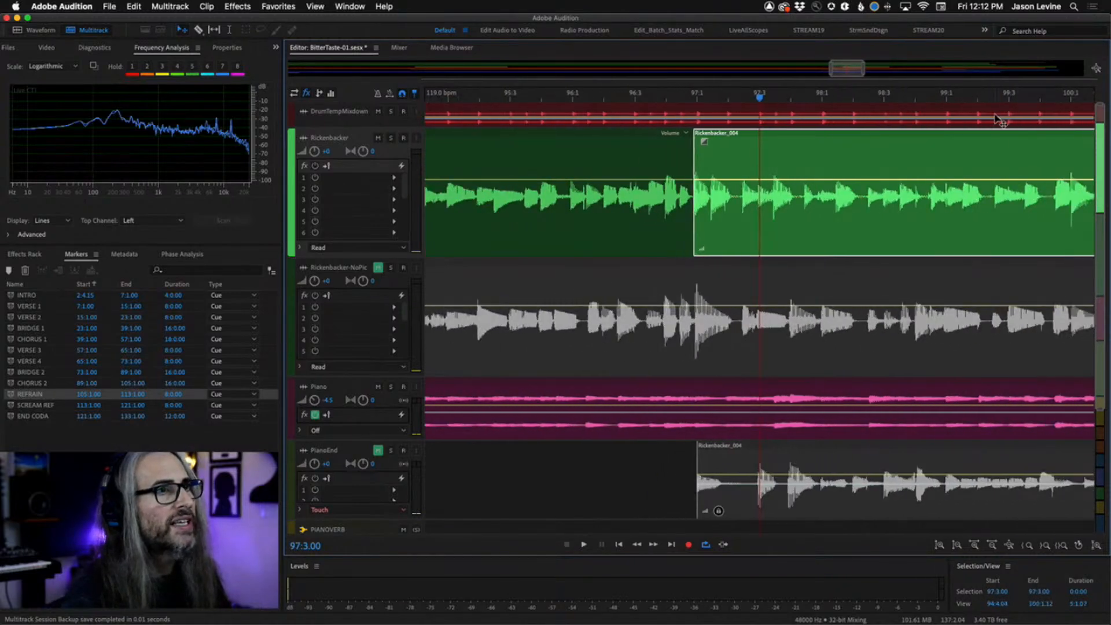
scroll(995, 119, down, 2)
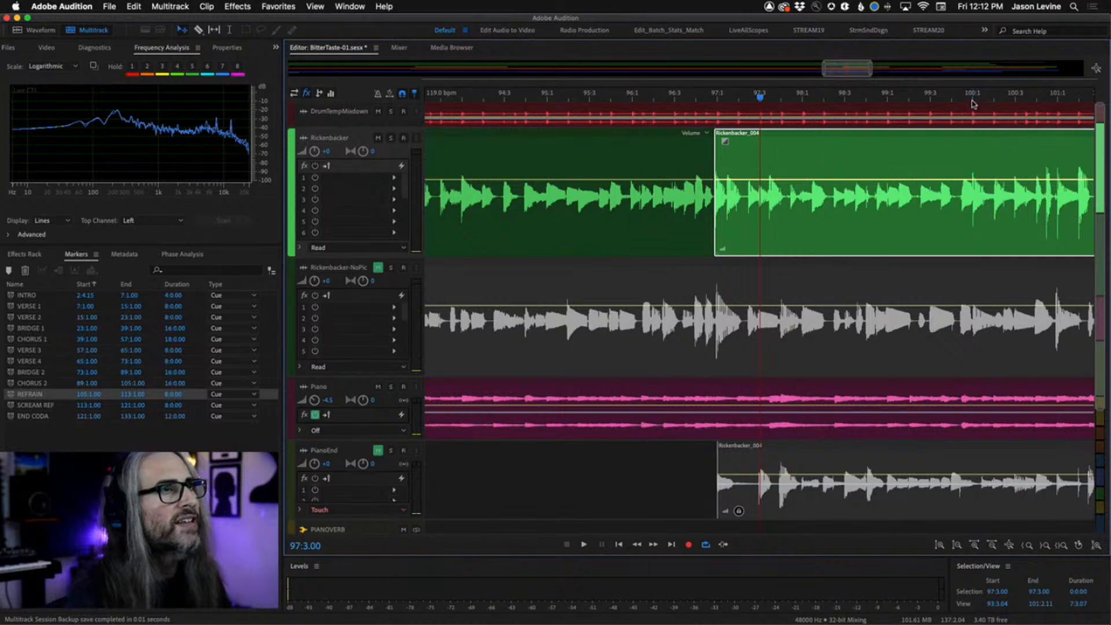
click(972, 99)
click(1016, 98)
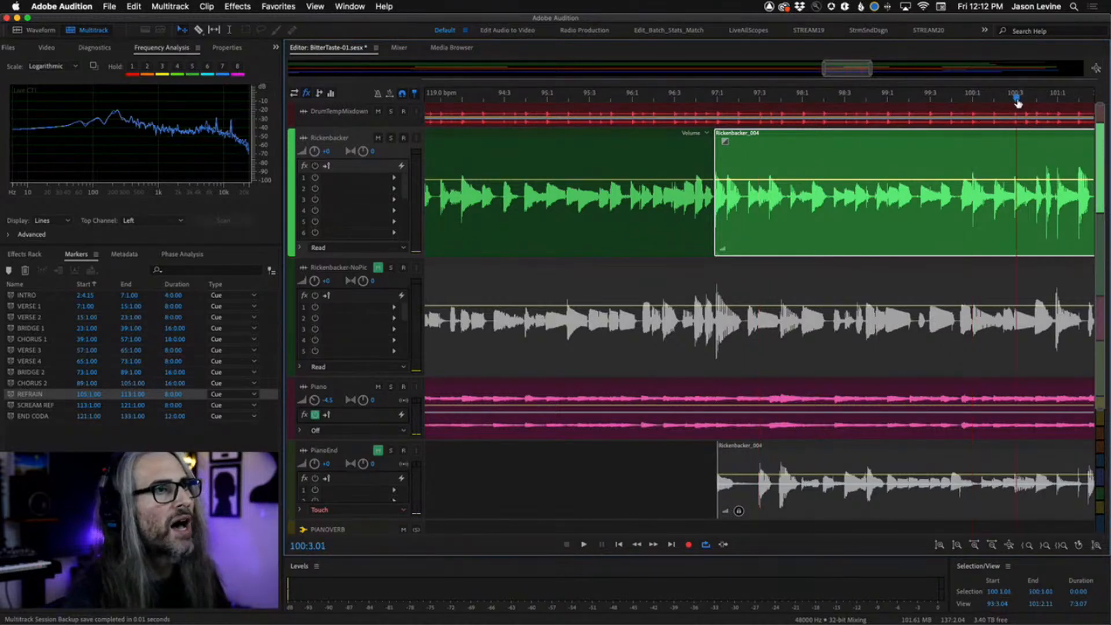
click(1058, 99)
scroll(1031, 138, right, 5)
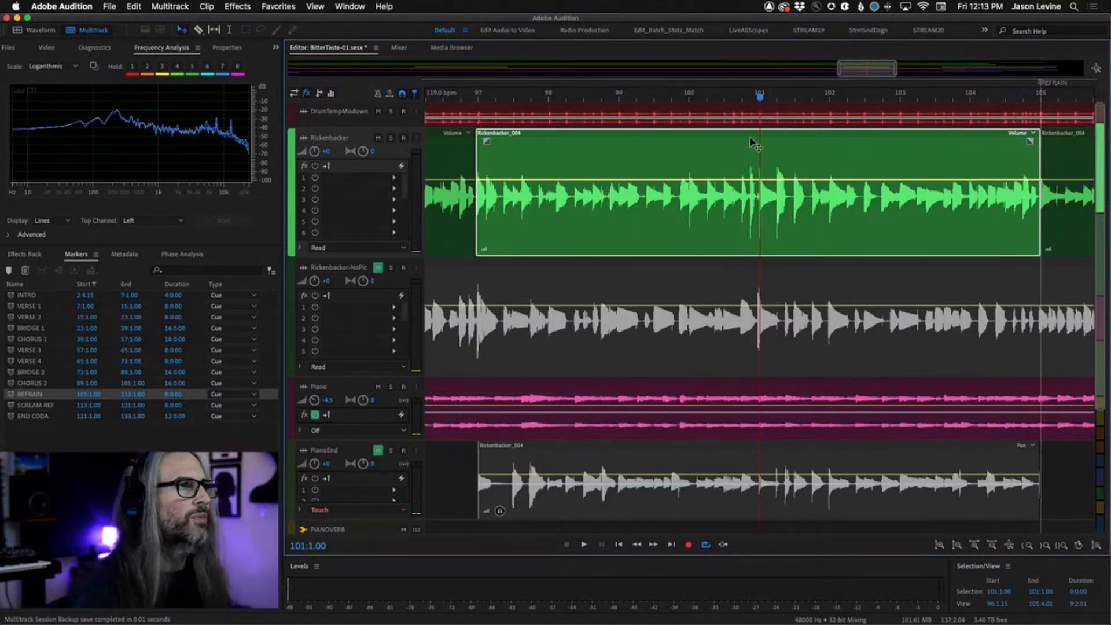
click(710, 99)
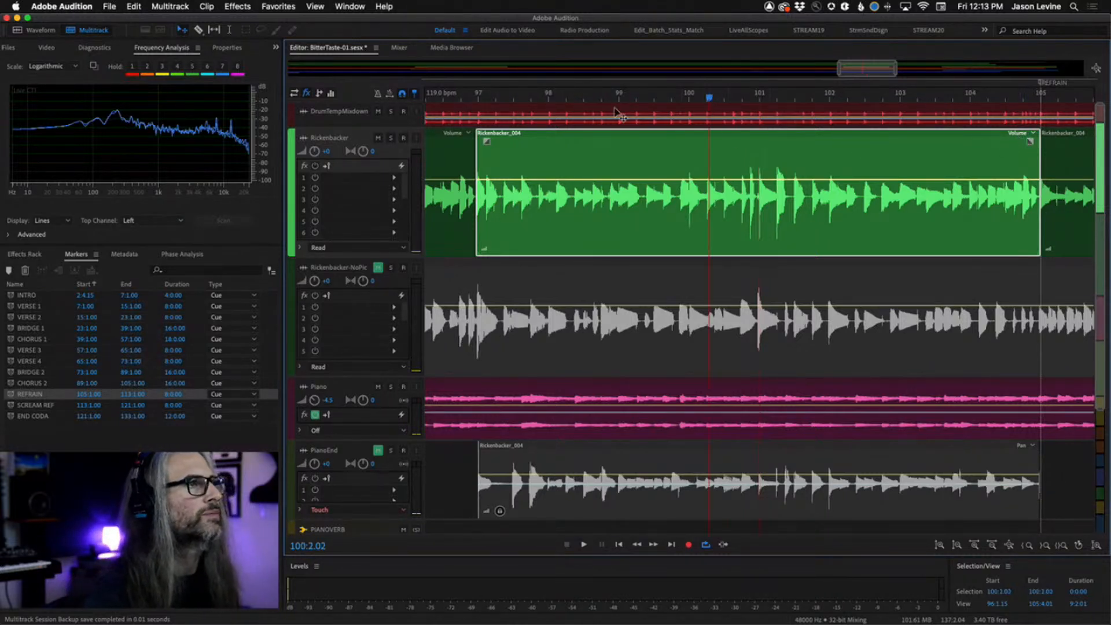
scroll(569, 122, down, 8)
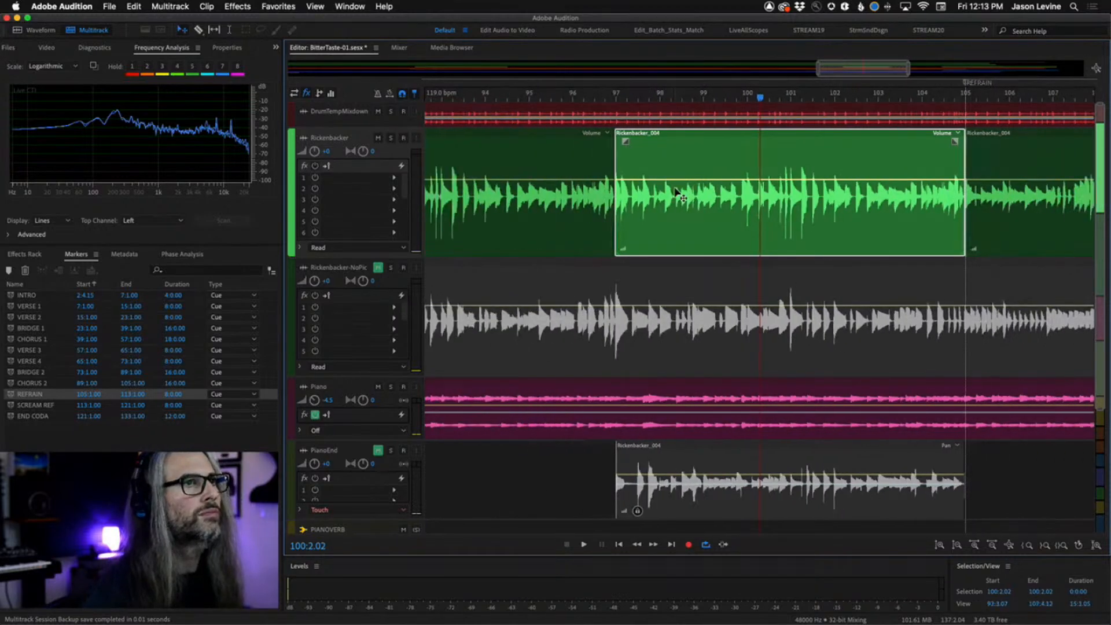
Play back the Rickenbacker passage from about bar 96 through the Refrain and Scream Ref sections.
click(679, 100)
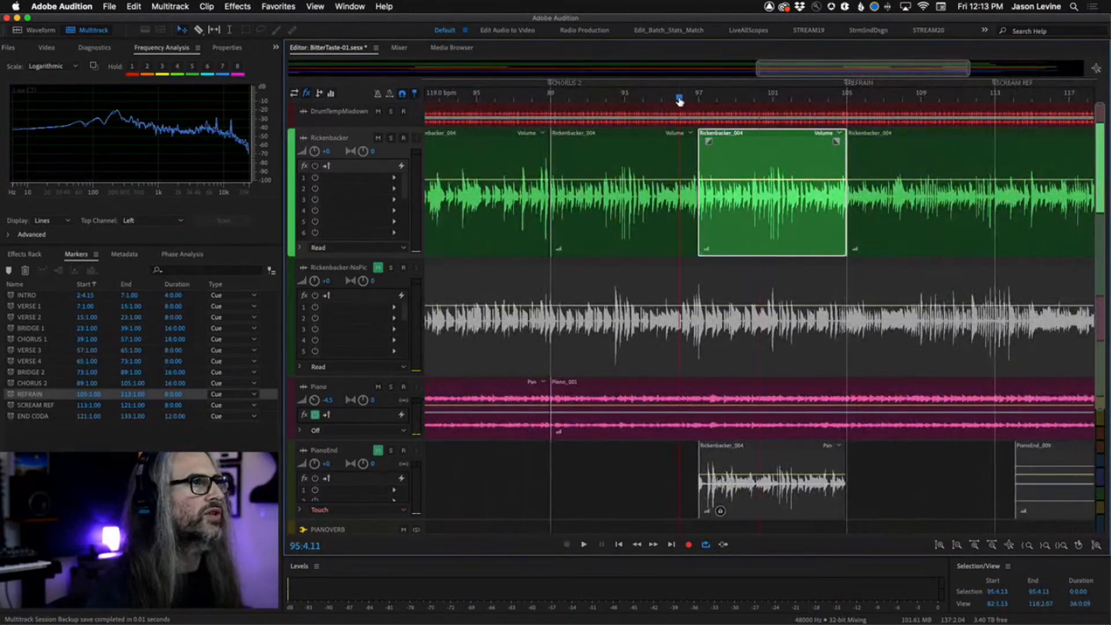
key(space)
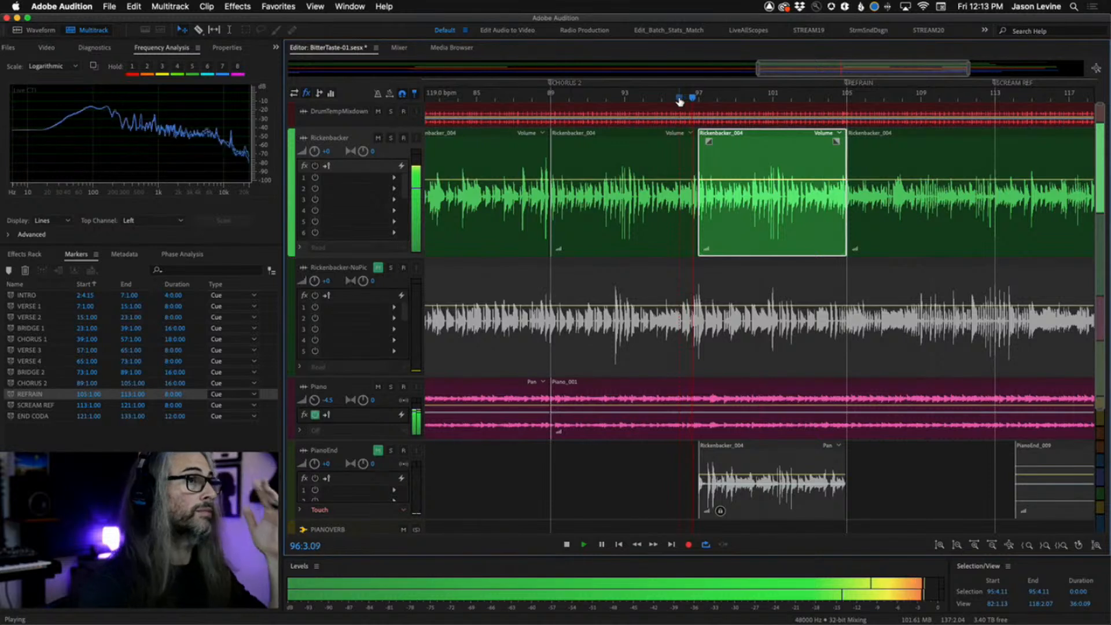
click(655, 100)
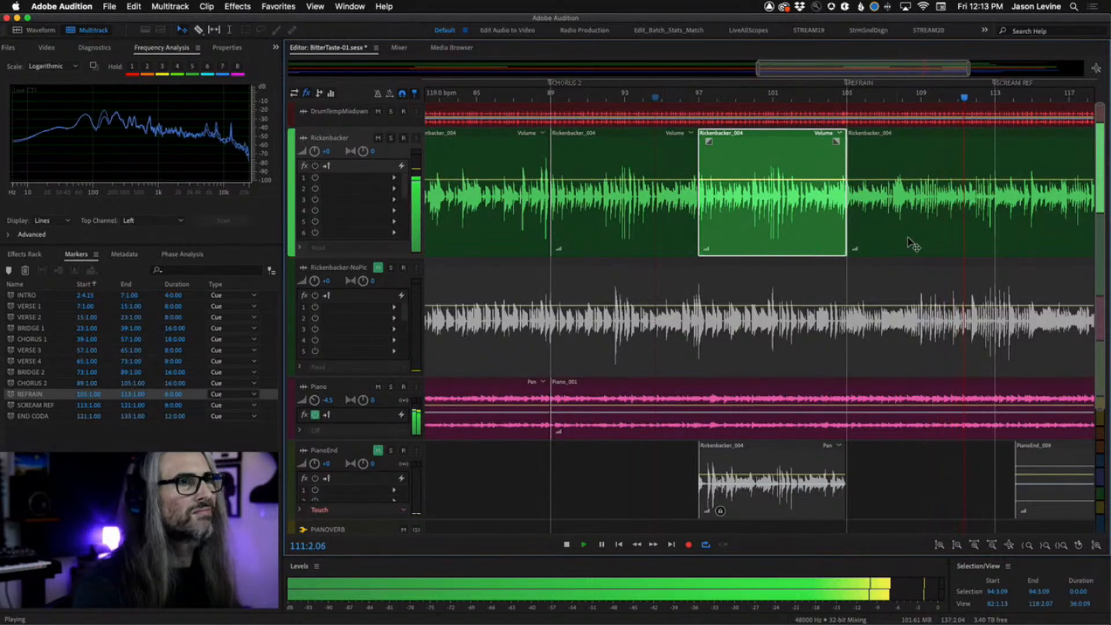
scroll(907, 237, right, 5)
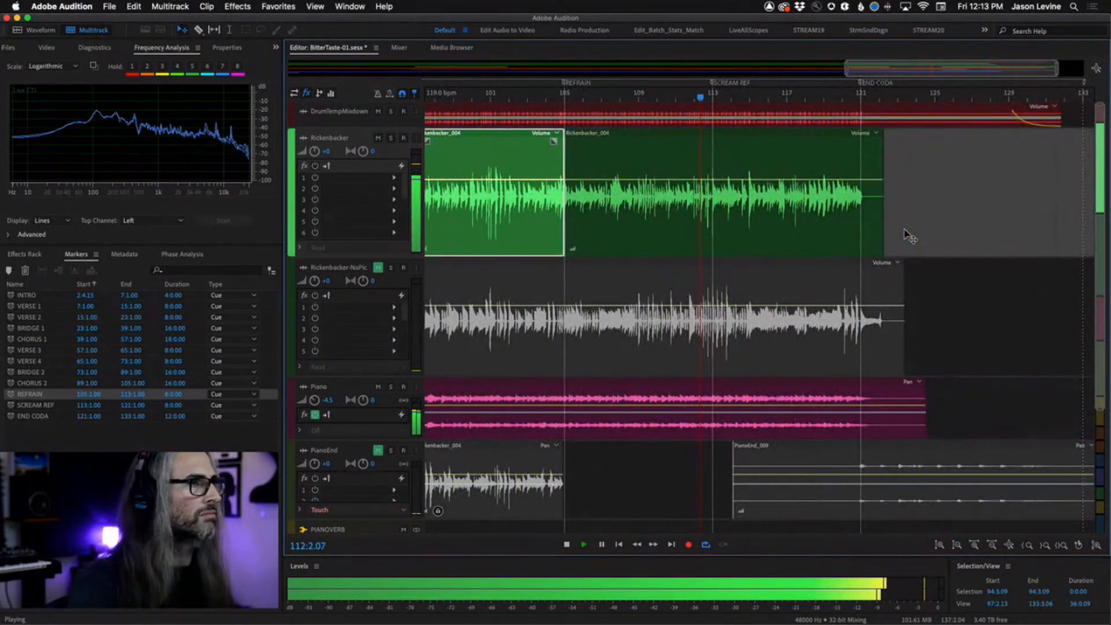
key(space)
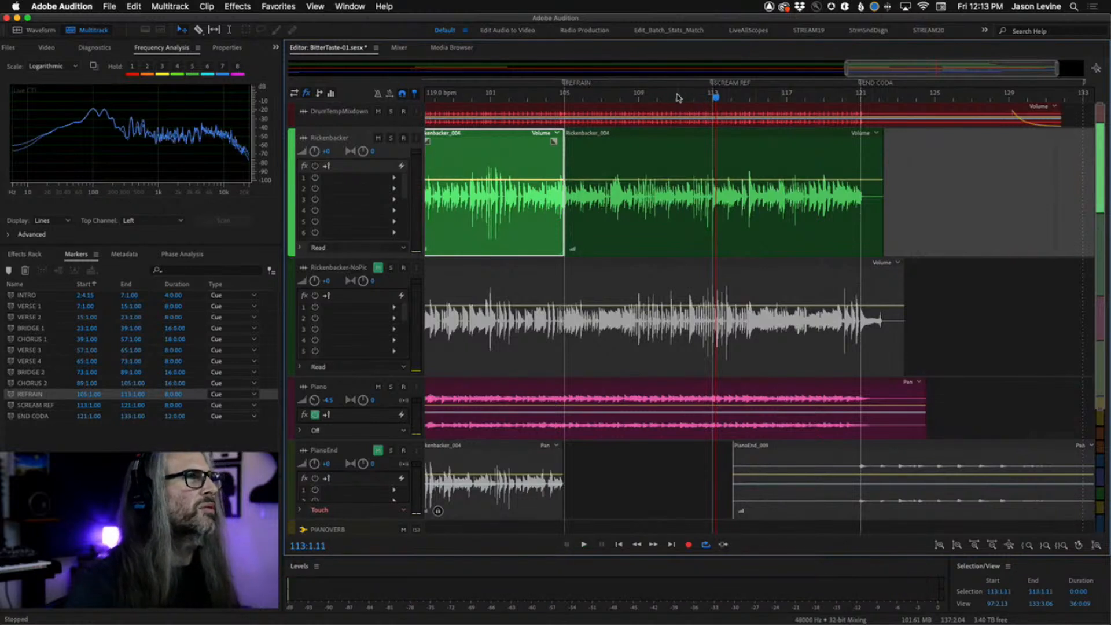
key(space)
Solo the Rickenbacker track and the PIANOVERB bus, and play the section around bars 111–113.
click(391, 137)
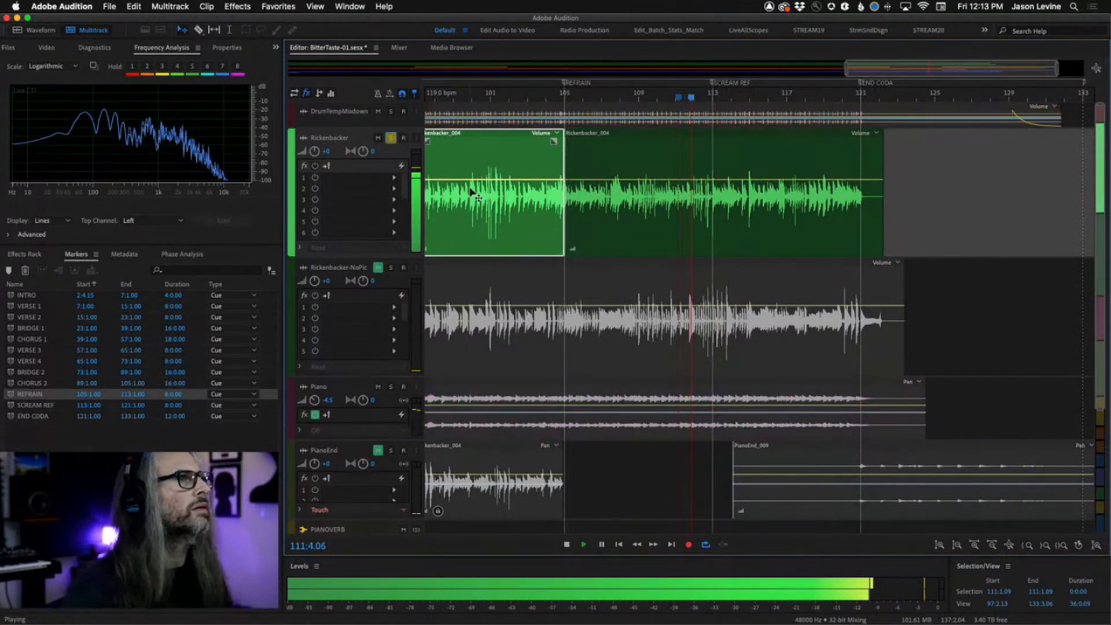
click(671, 99)
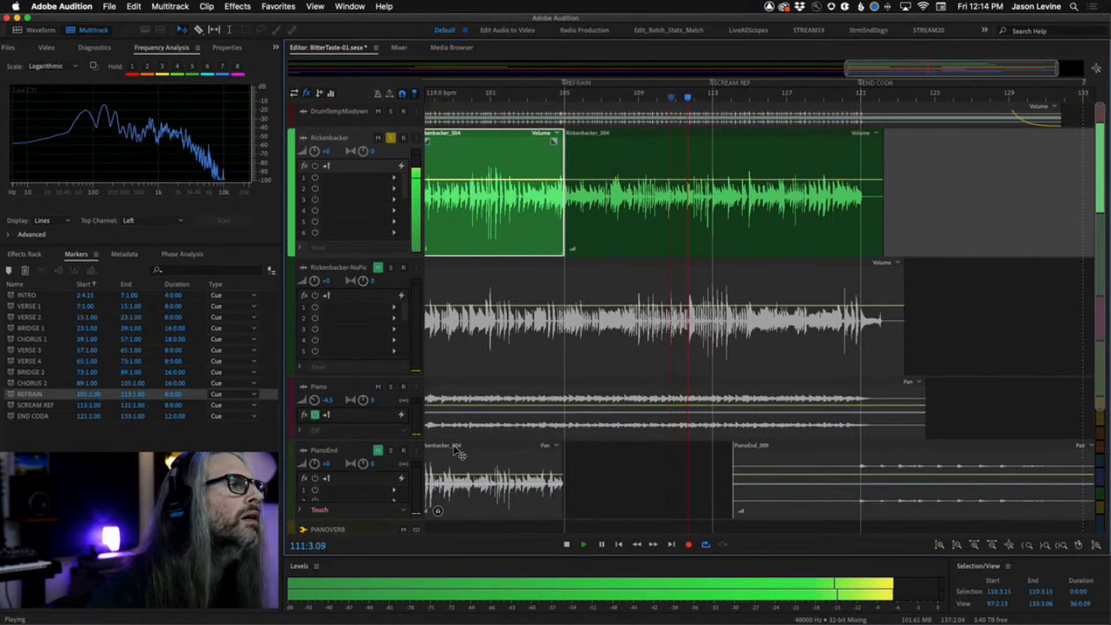
key(space)
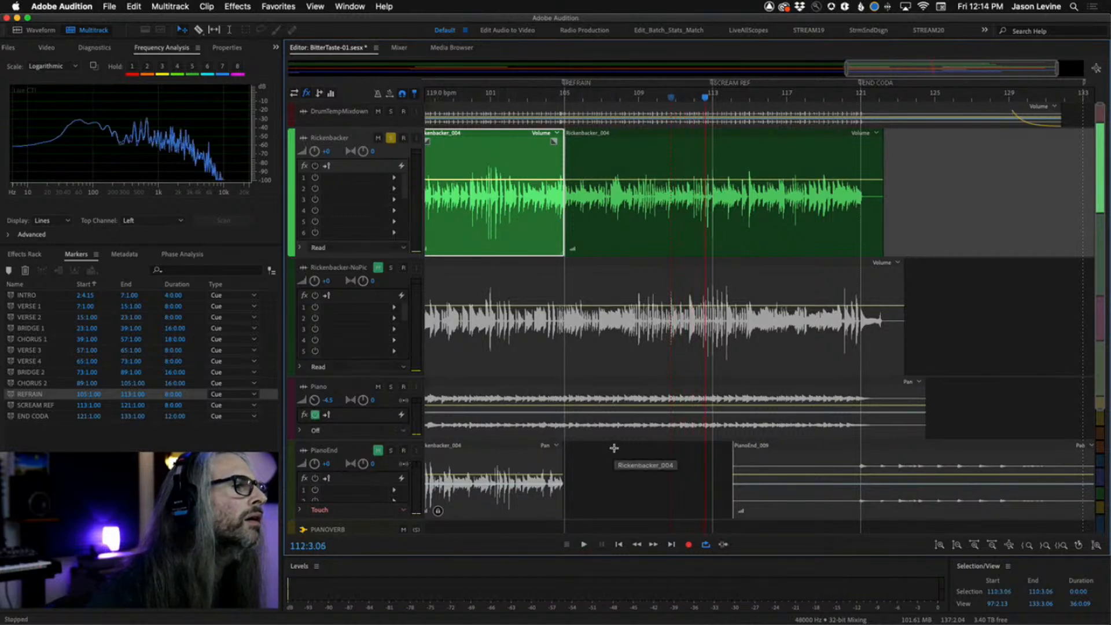
scroll(605, 449, down, 1)
click(404, 510)
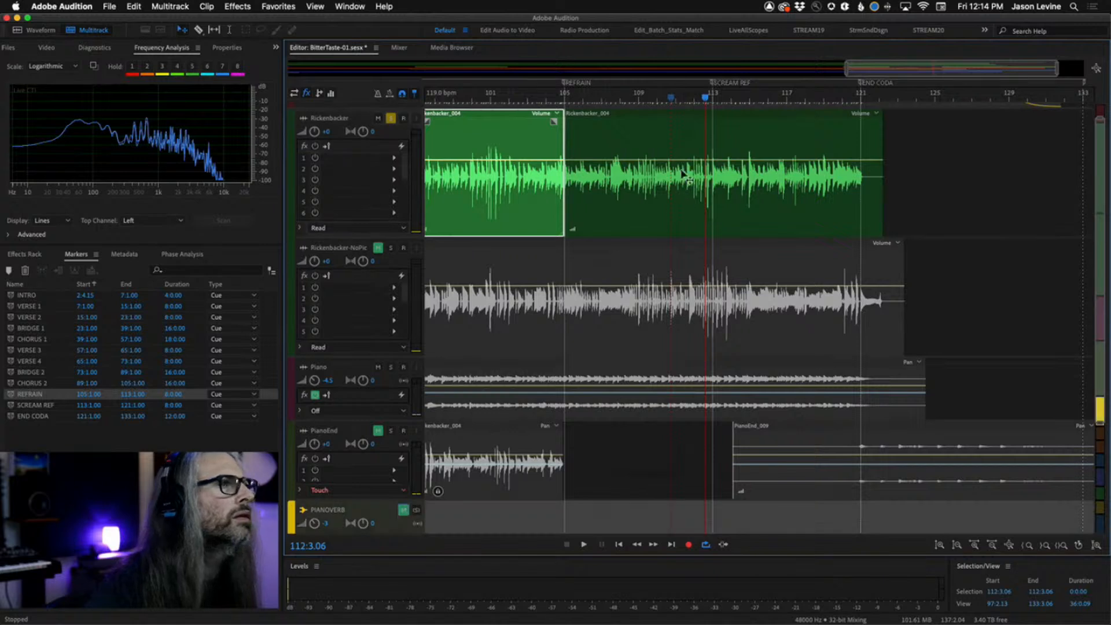
key(space)
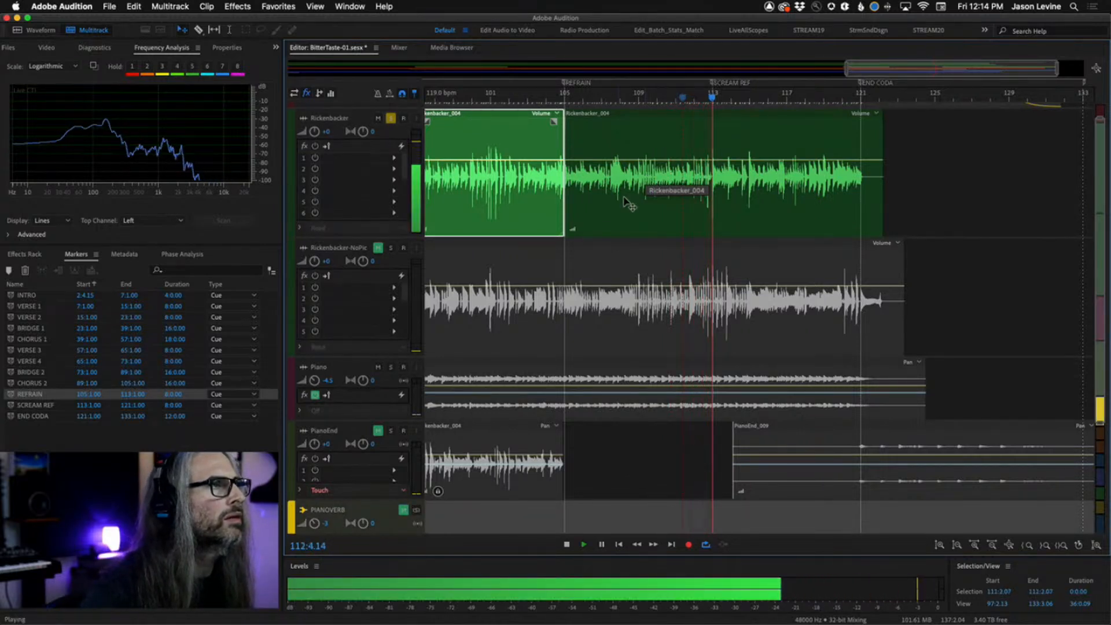
key(space)
click(679, 98)
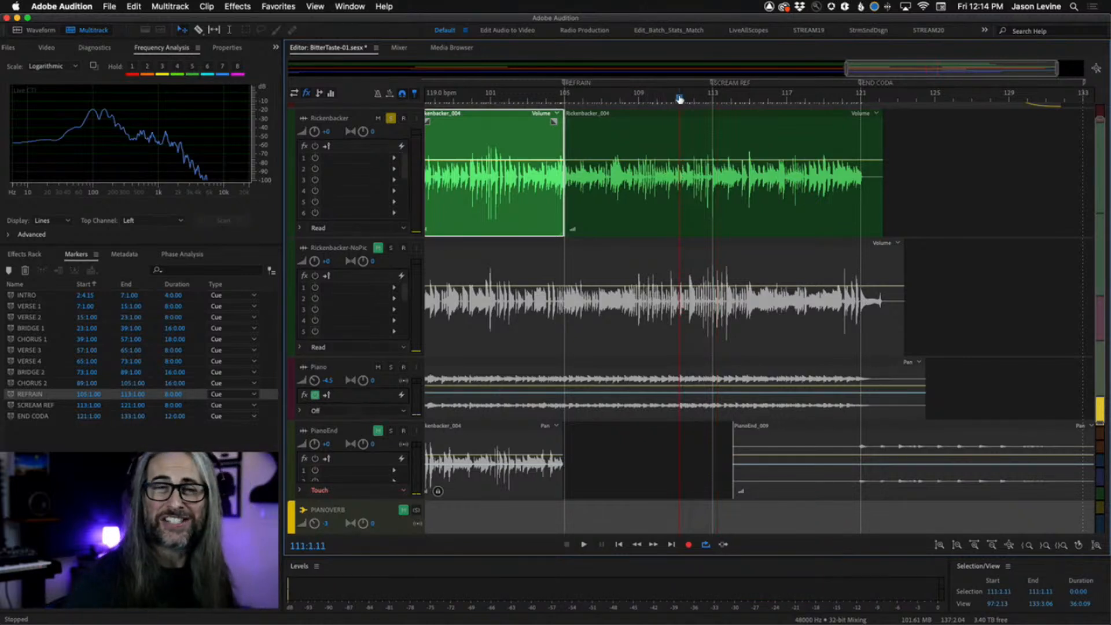
key(space)
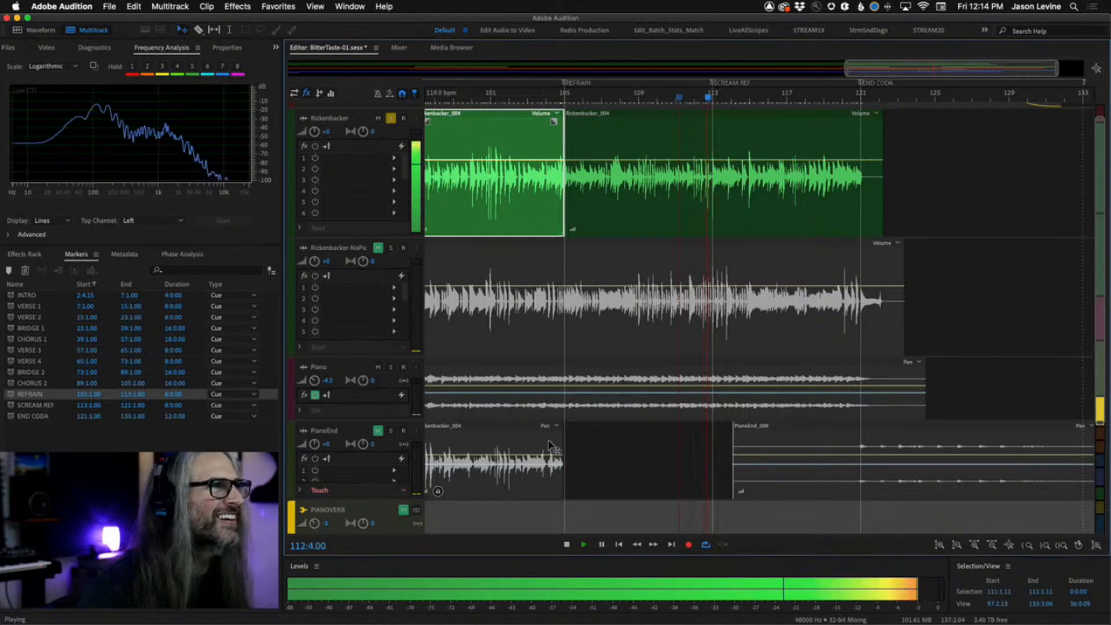
key(space)
Select about 112:1.00–112:1.07 on the Rickenbacker clip and split out that short slice.
scroll(706, 99, up, 5)
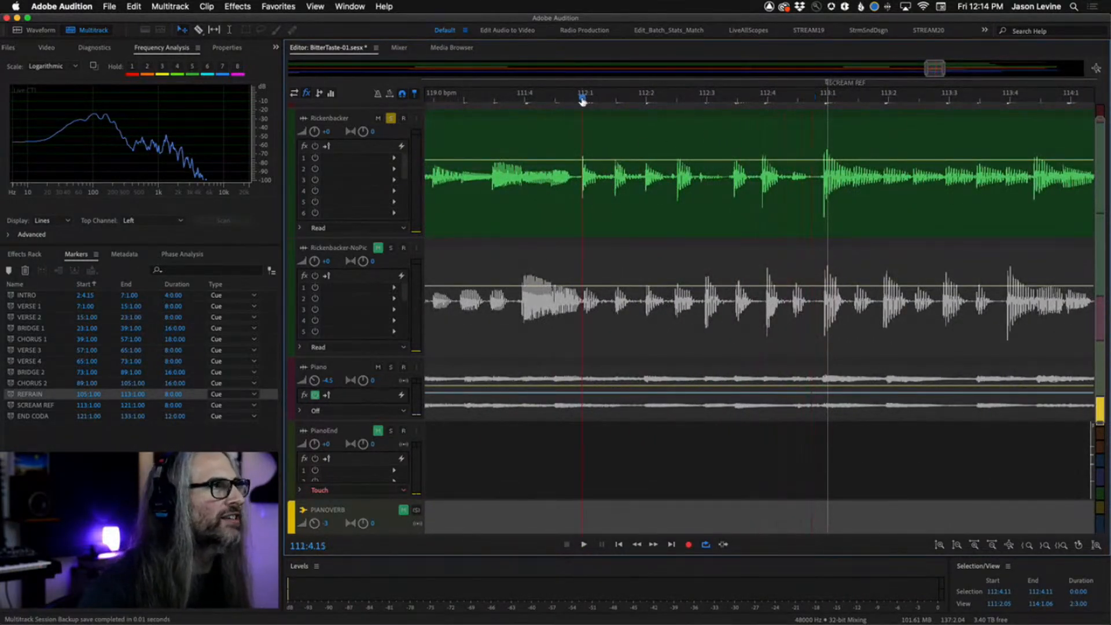
key(space)
key(space)
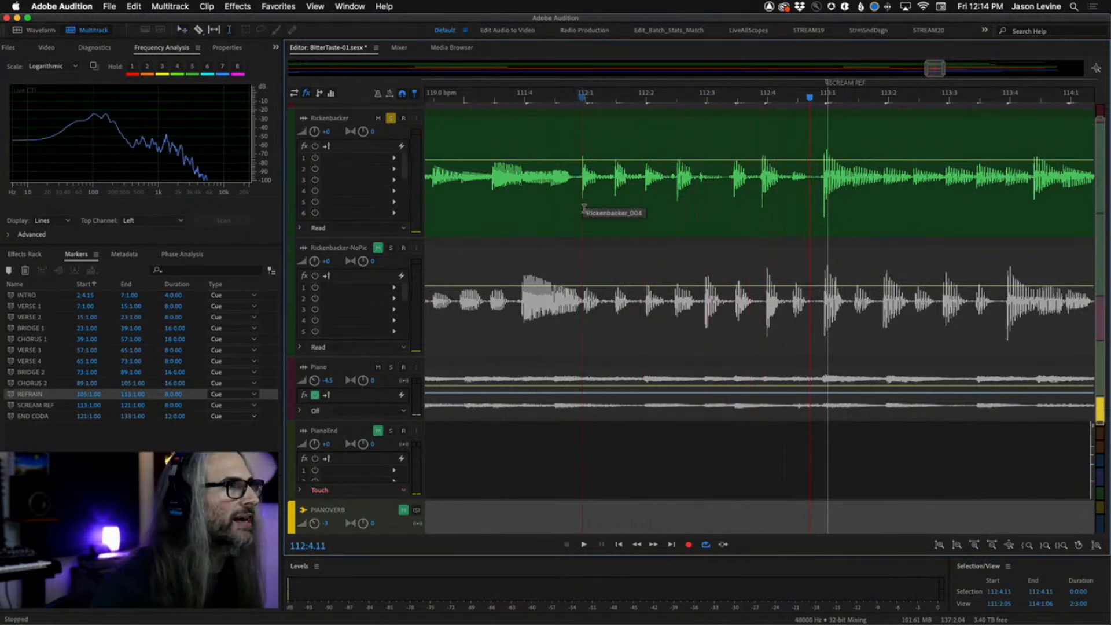
drag(582, 205, 612, 205)
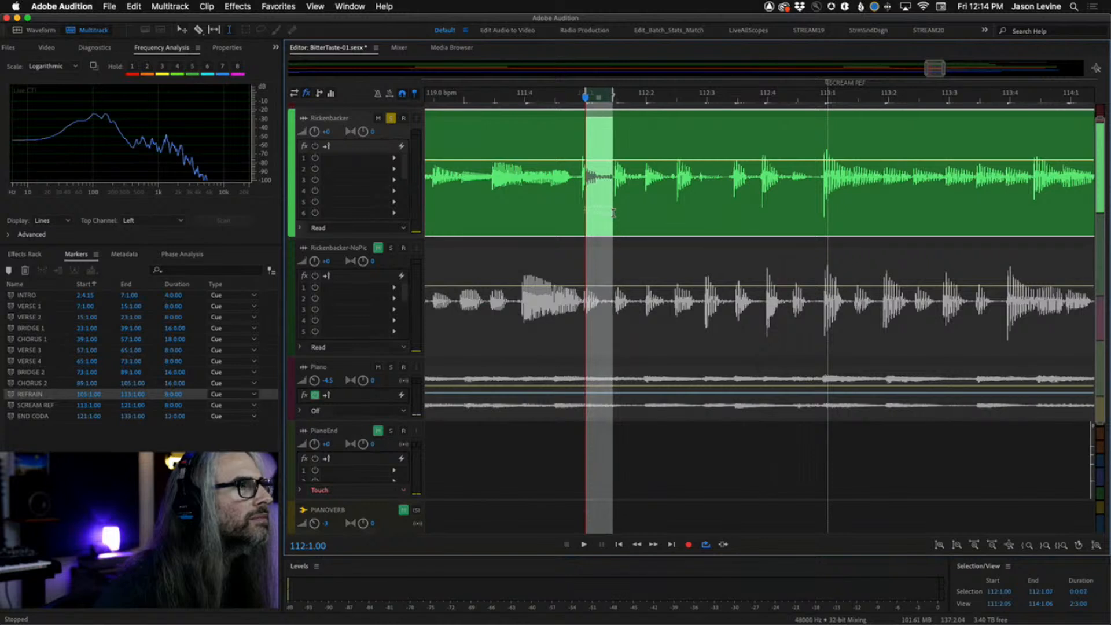
drag(581, 91, 579, 91)
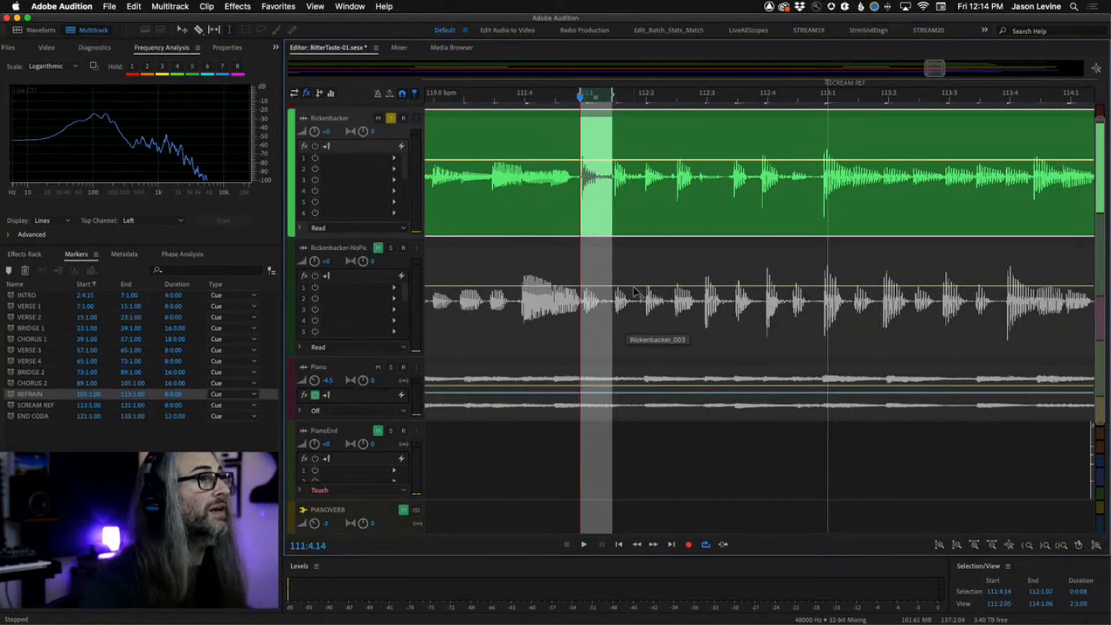
right_click(590, 293)
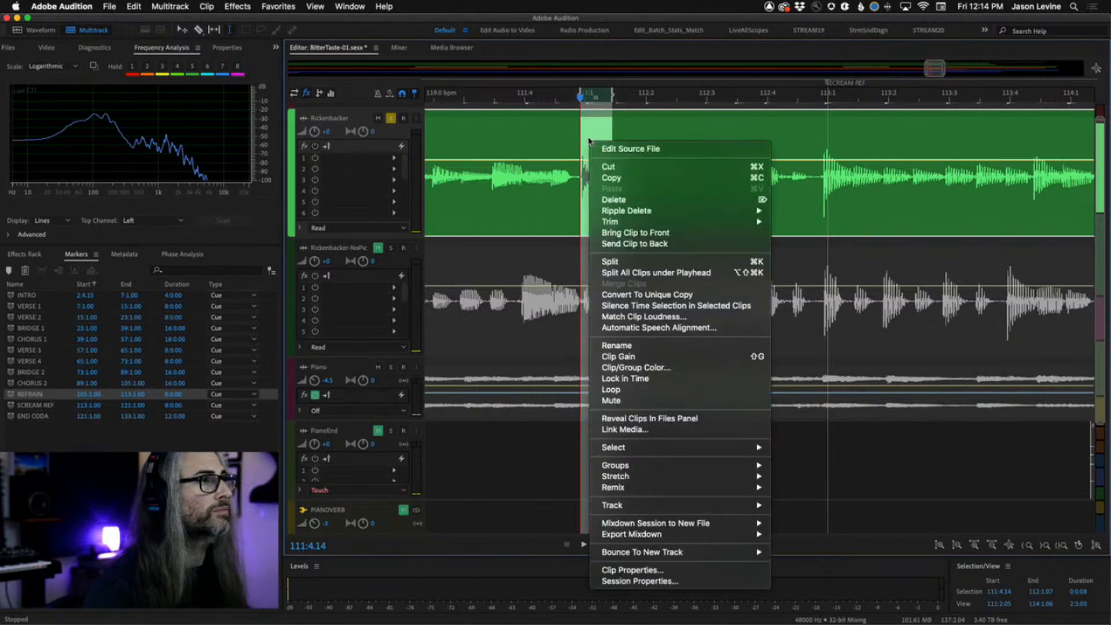
click(631, 264)
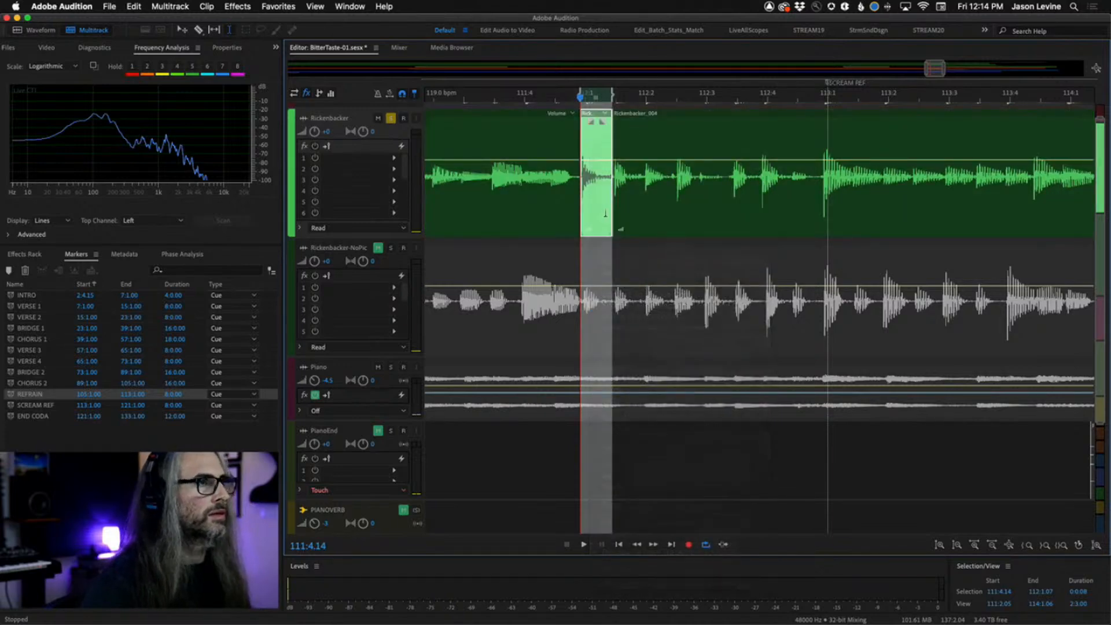
Move the split slice to about bar 112 beat 3, trim its end slightly shorter, and audition it.
click(568, 96)
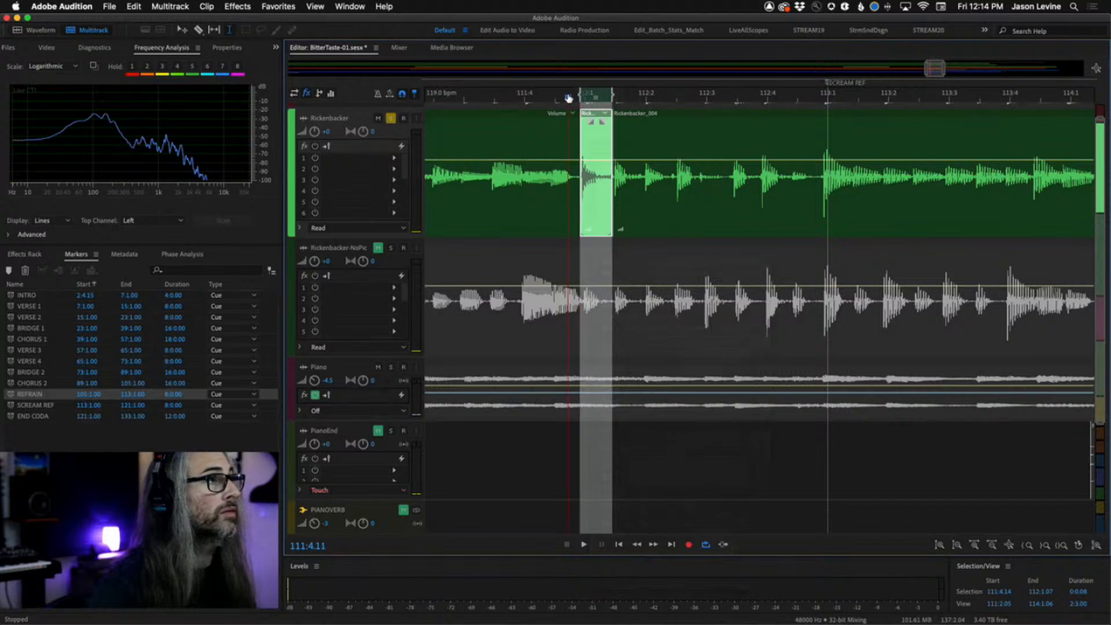
key(g)
key(space)
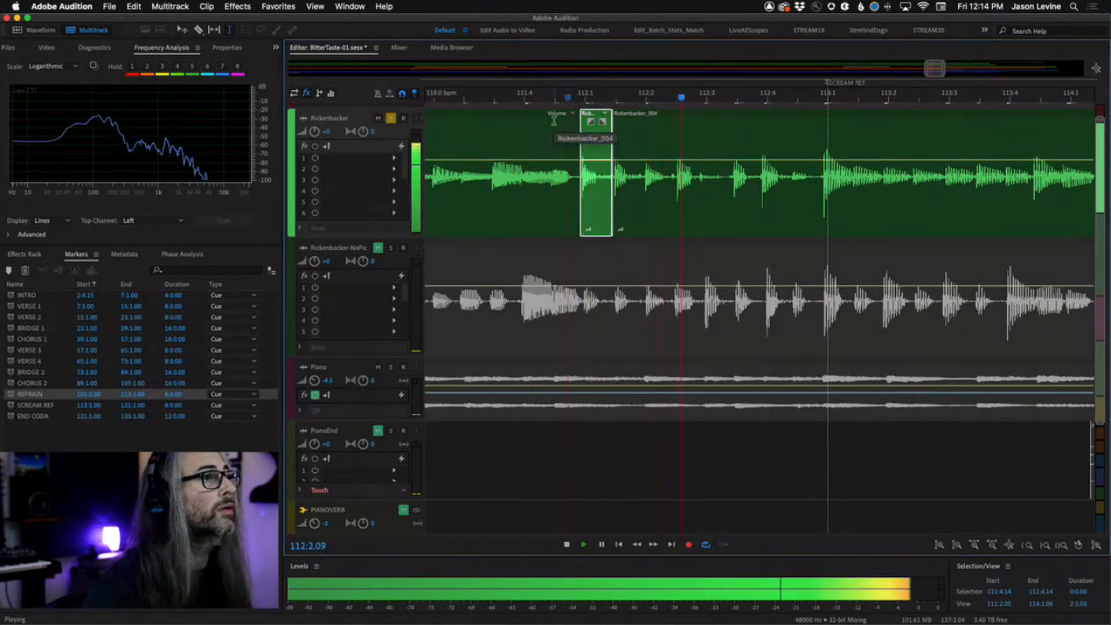
key(space)
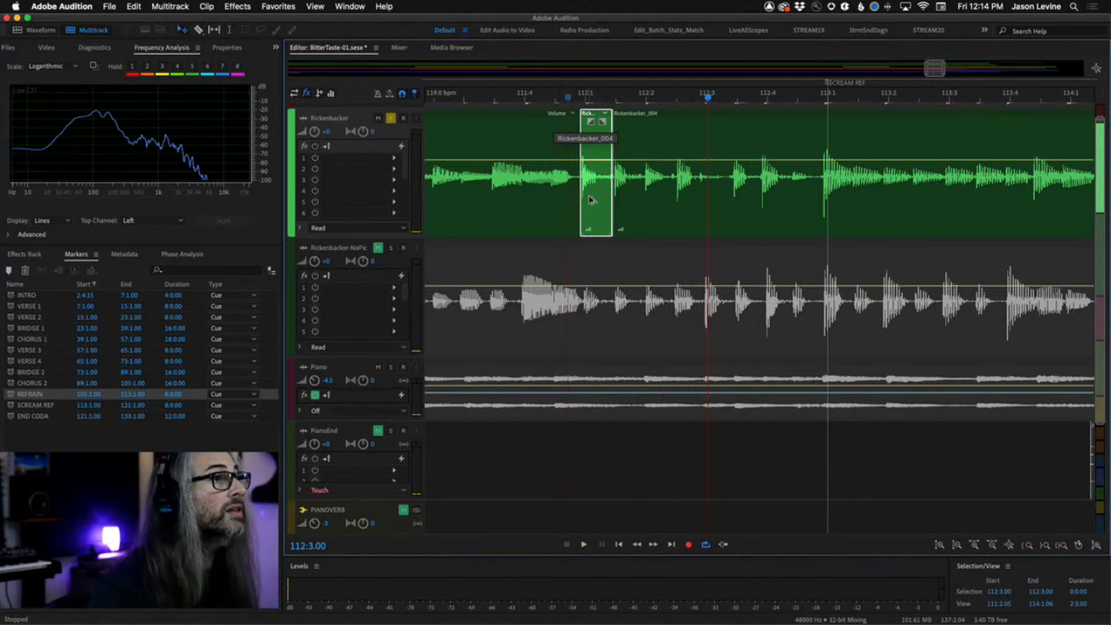
drag(590, 201, 714, 198)
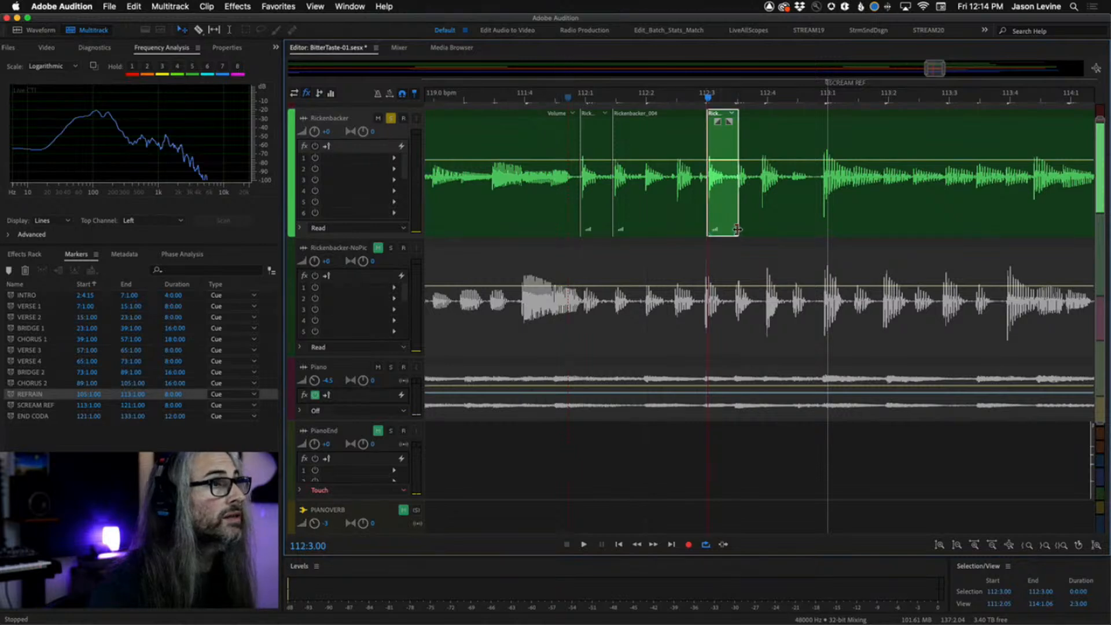
drag(737, 229, 728, 229)
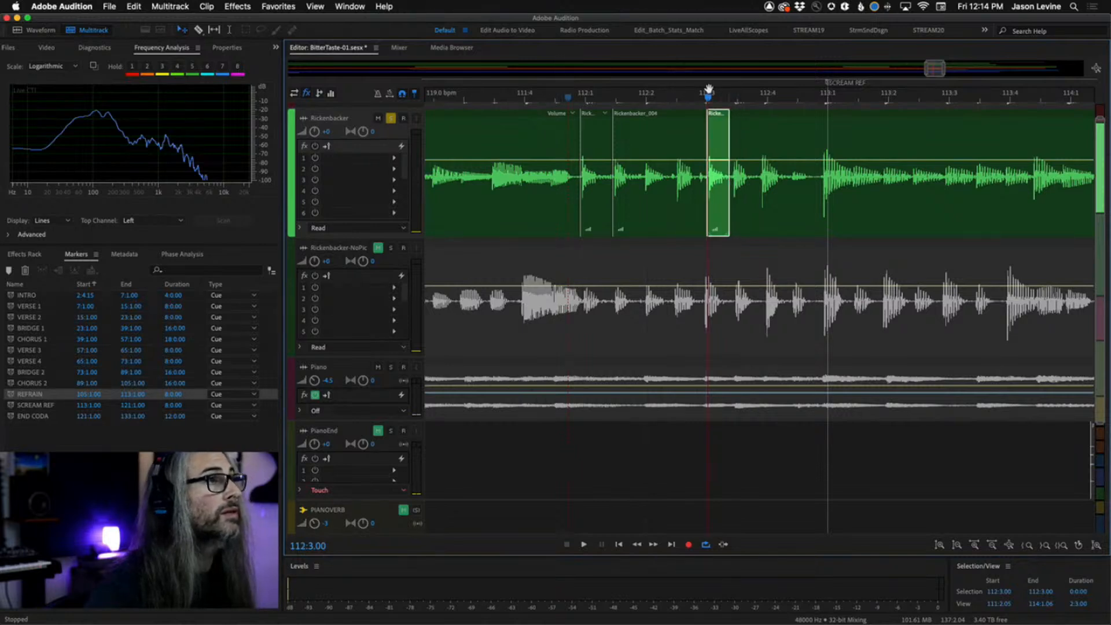
drag(709, 88, 680, 104)
key(space)
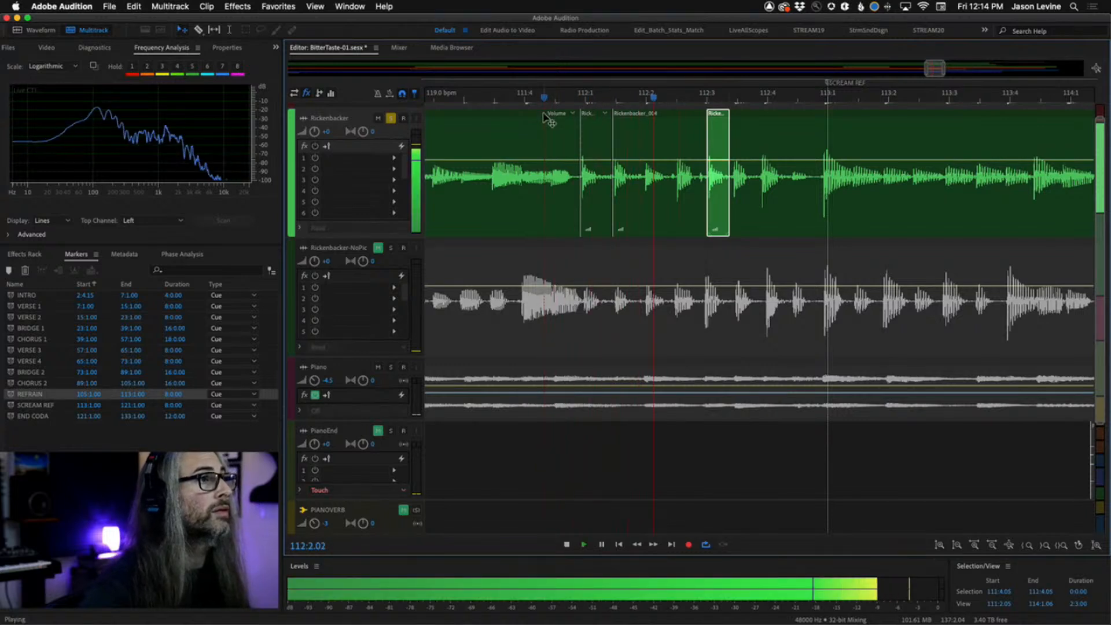
key(space)
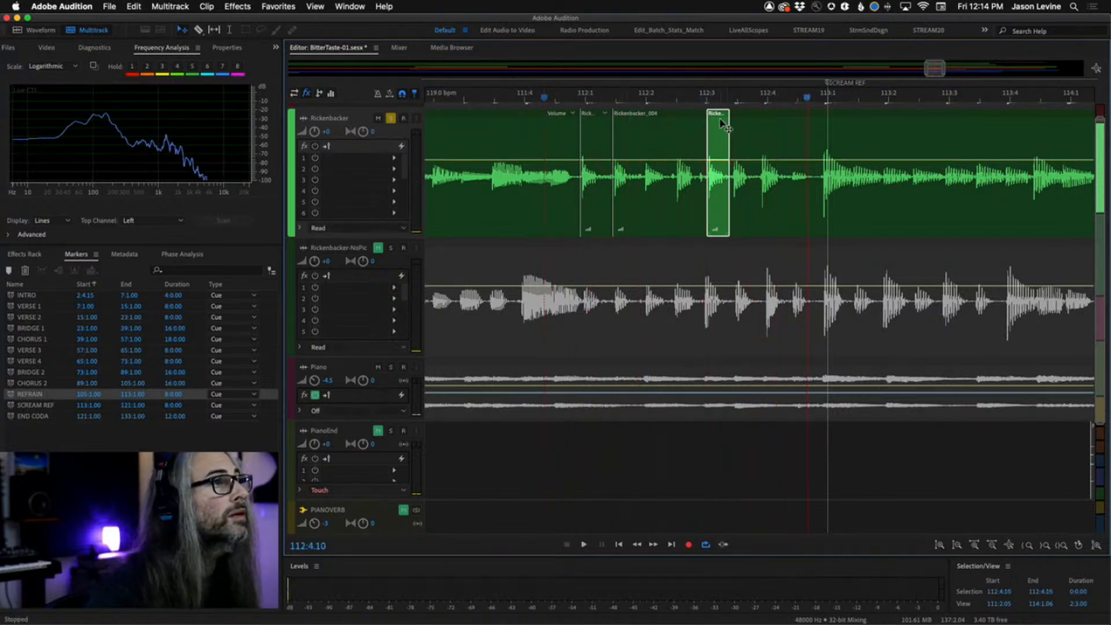
Nudge the moved slice slightly earlier in two small moves and play it back.
drag(719, 122, 715, 122)
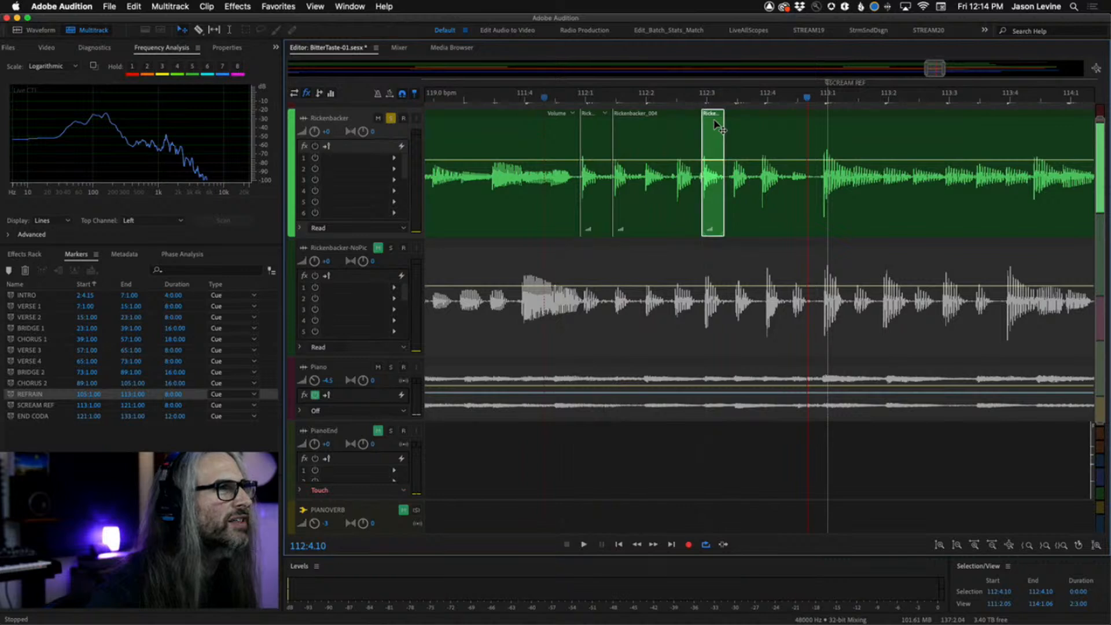
key(space)
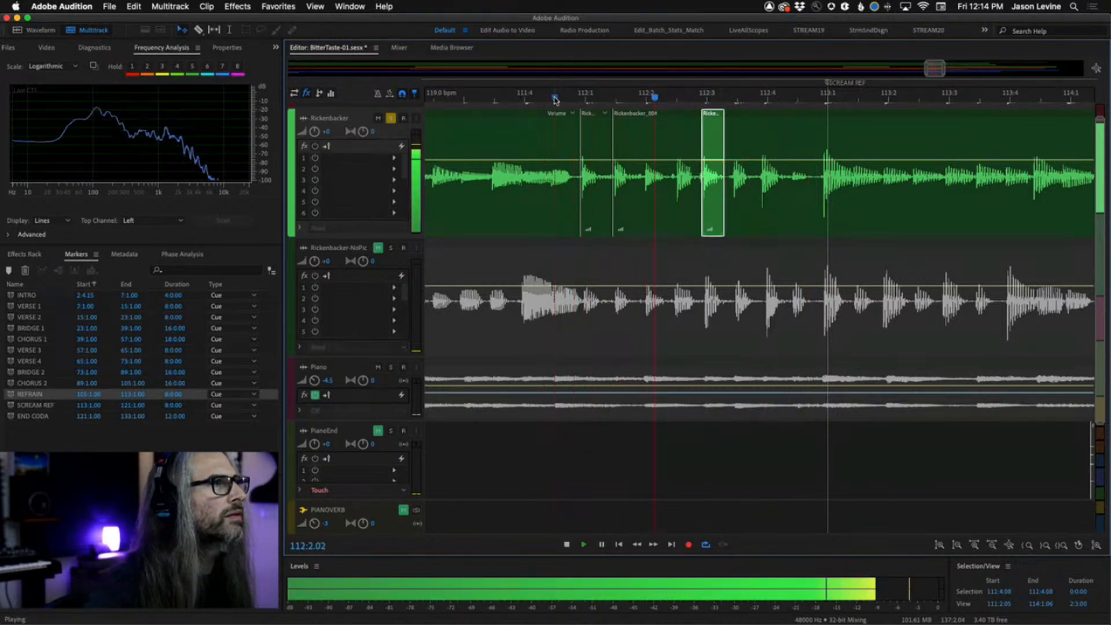
key(space)
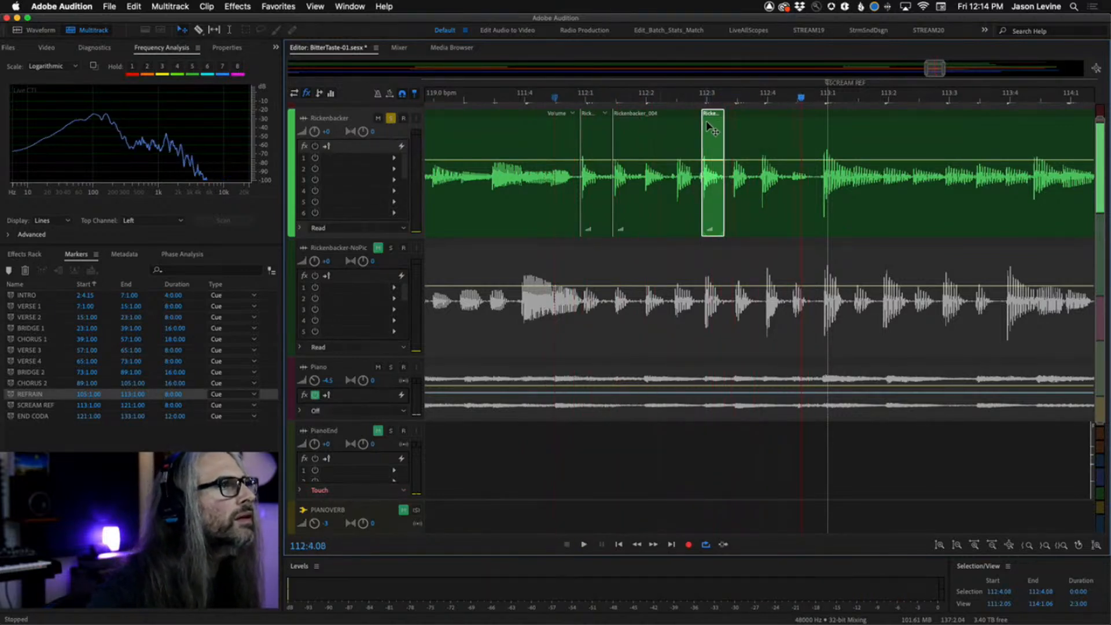
drag(707, 122, 705, 122)
click(573, 100)
key(space)
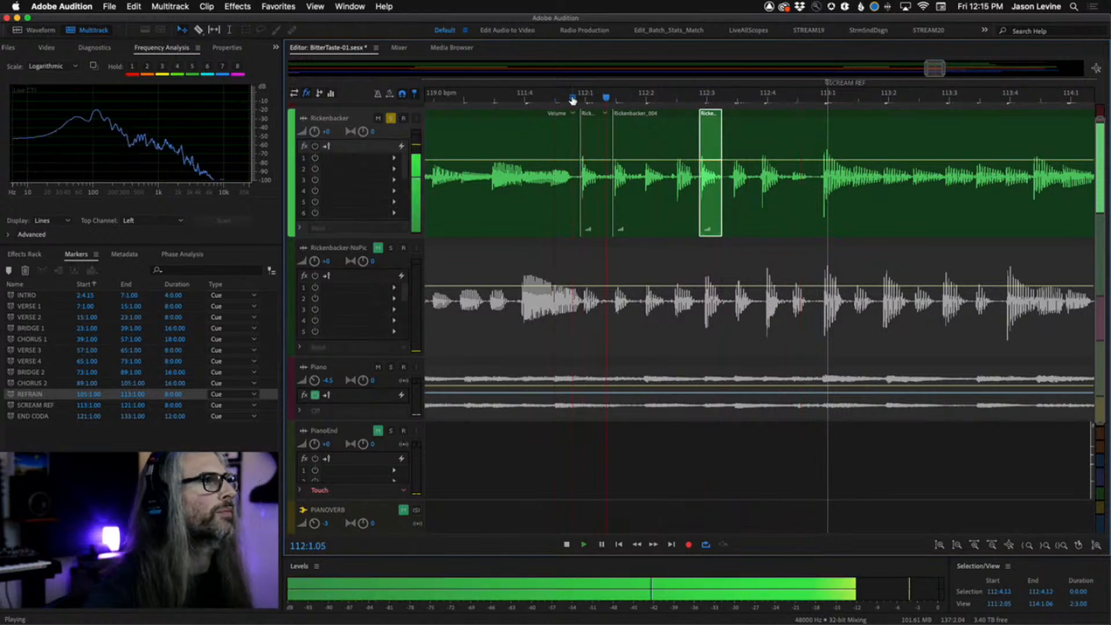
key(space)
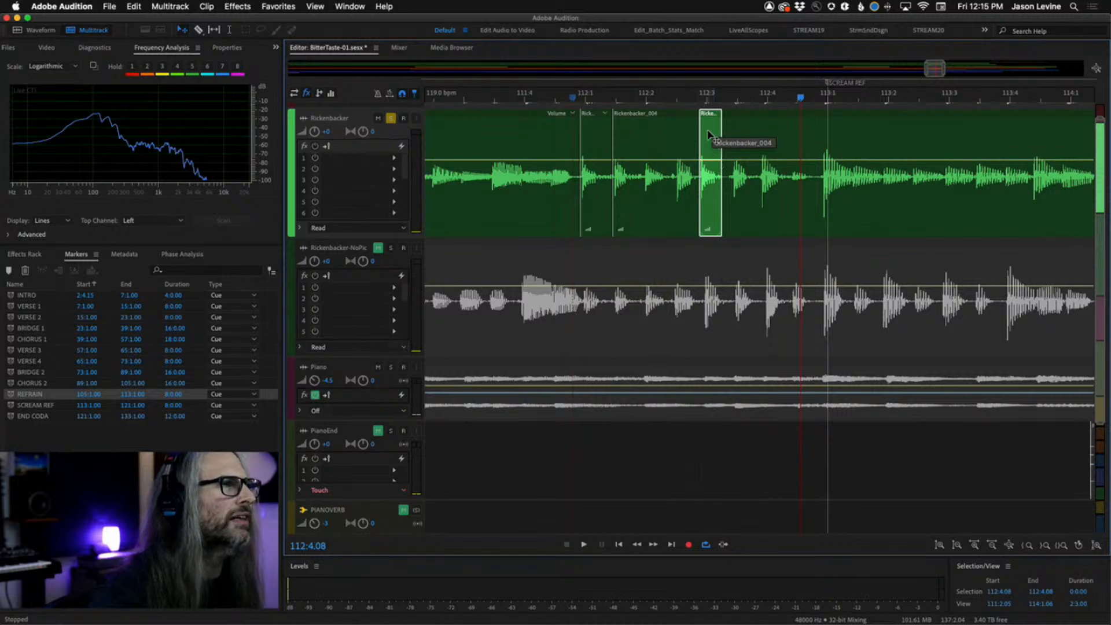
Play back the area around the moved slice and zoom in and out to inspect its placement.
click(379, 94)
click(564, 99)
key(space)
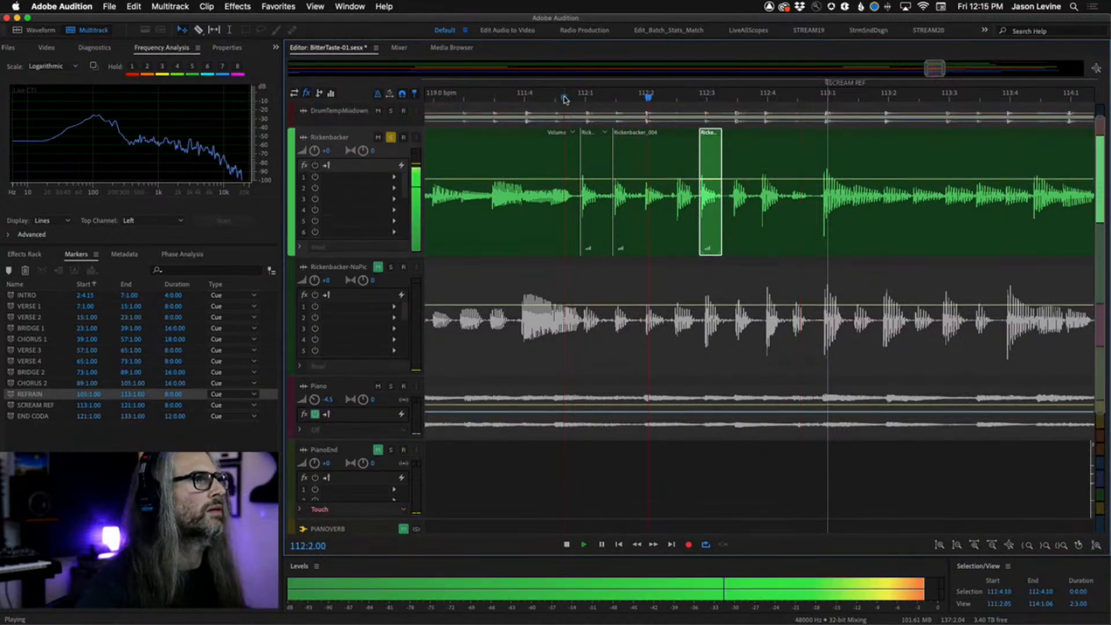
key(space)
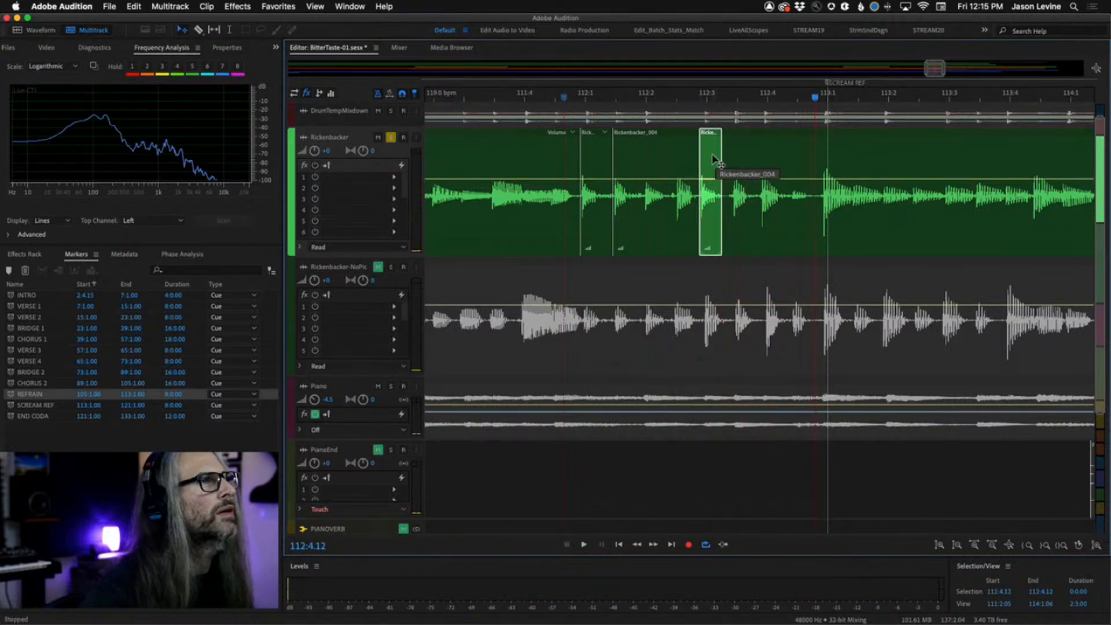
drag(714, 159, 713, 116)
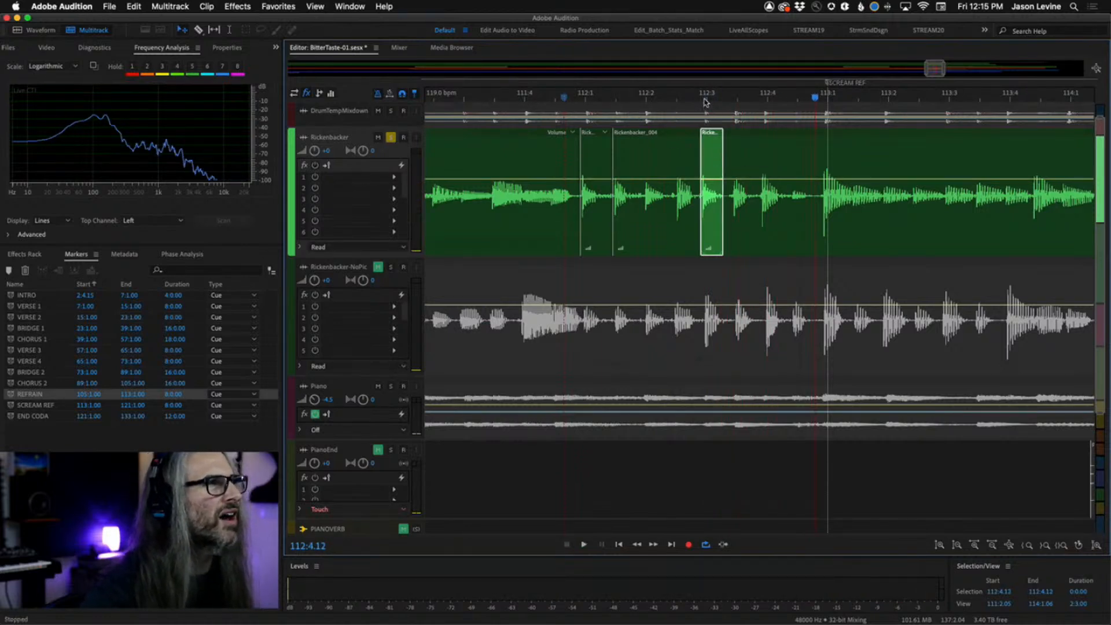
scroll(705, 102, up, 4)
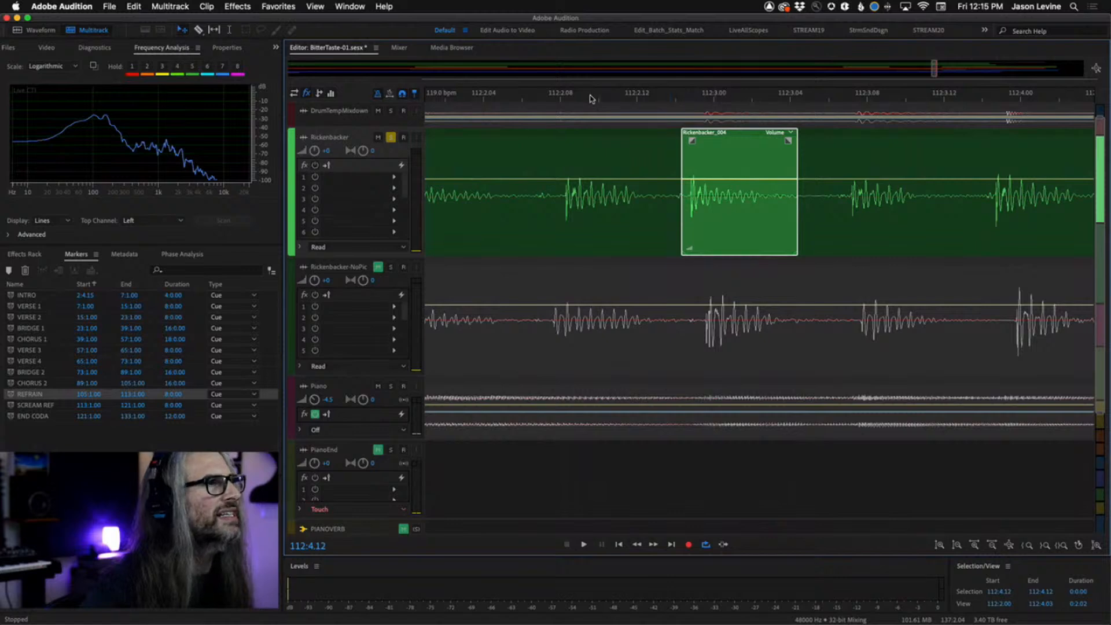
scroll(591, 103, down, 4)
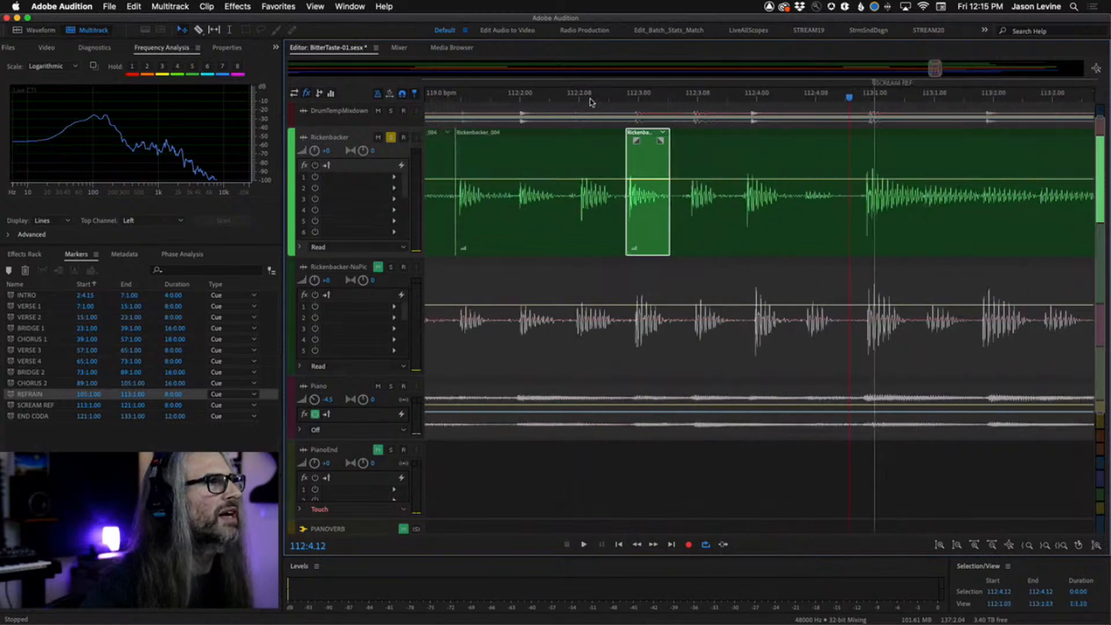
Play back the Rickenbacker passage around the moved slice from just before bar 112.
click(458, 96)
key(space)
key(space)
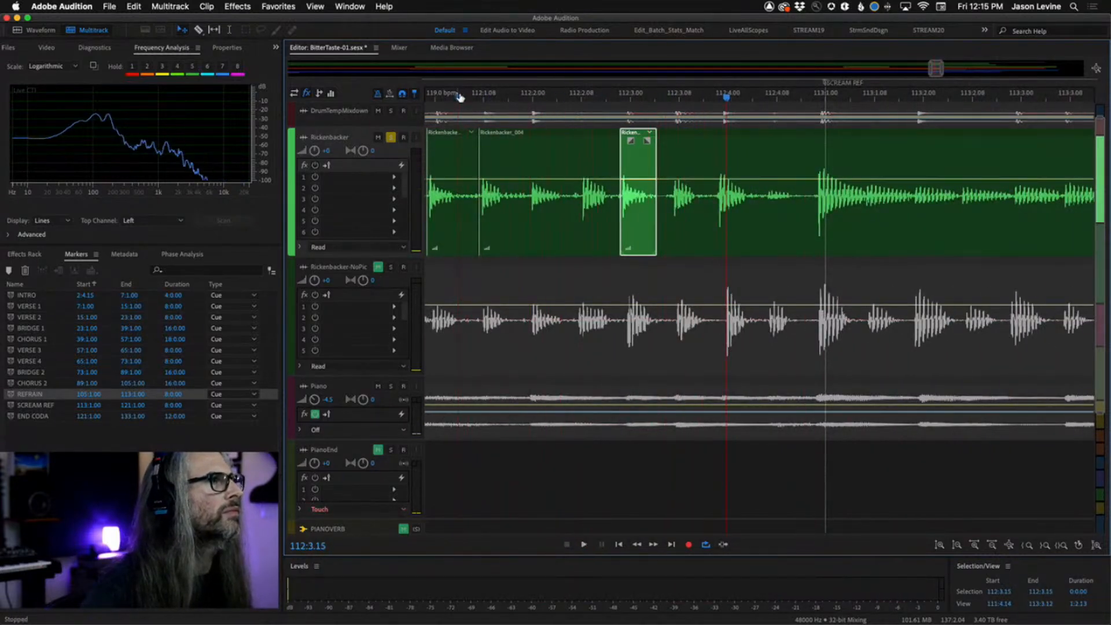
key(space)
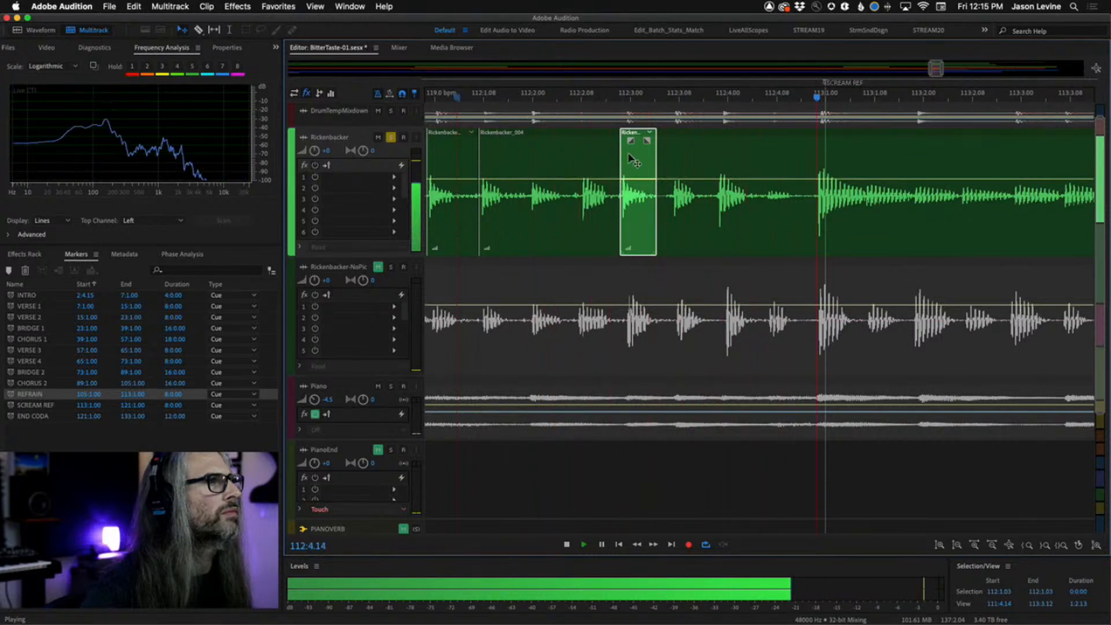
key(space)
Add a short linear fade-in of about 19 to the moved slice and audition it from early in bar 112.
drag(629, 157, 615, 155)
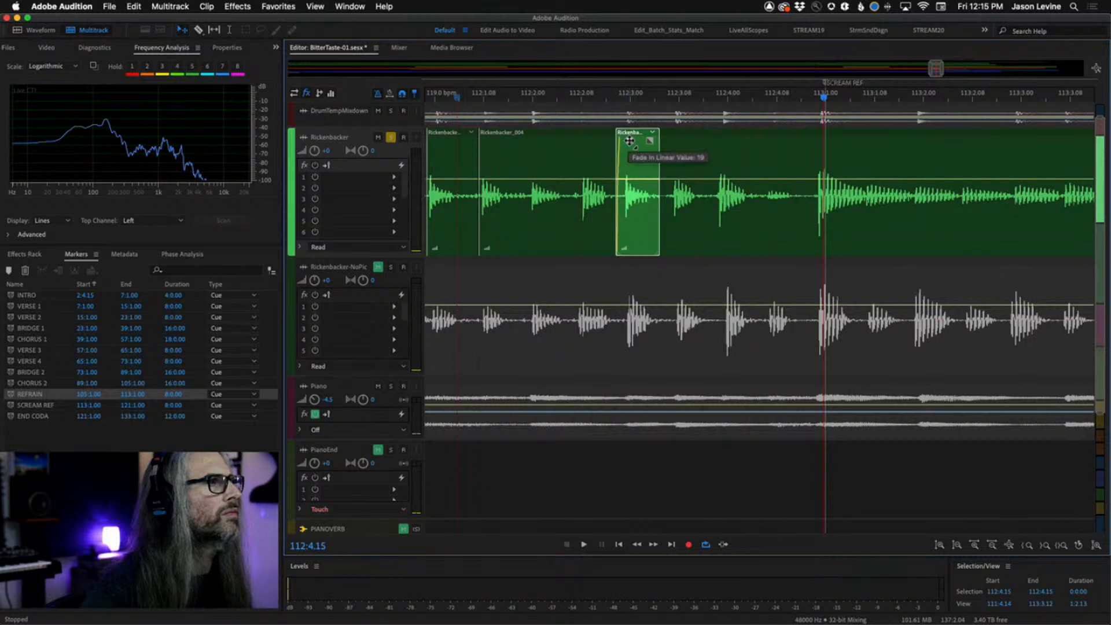
click(495, 97)
key(space)
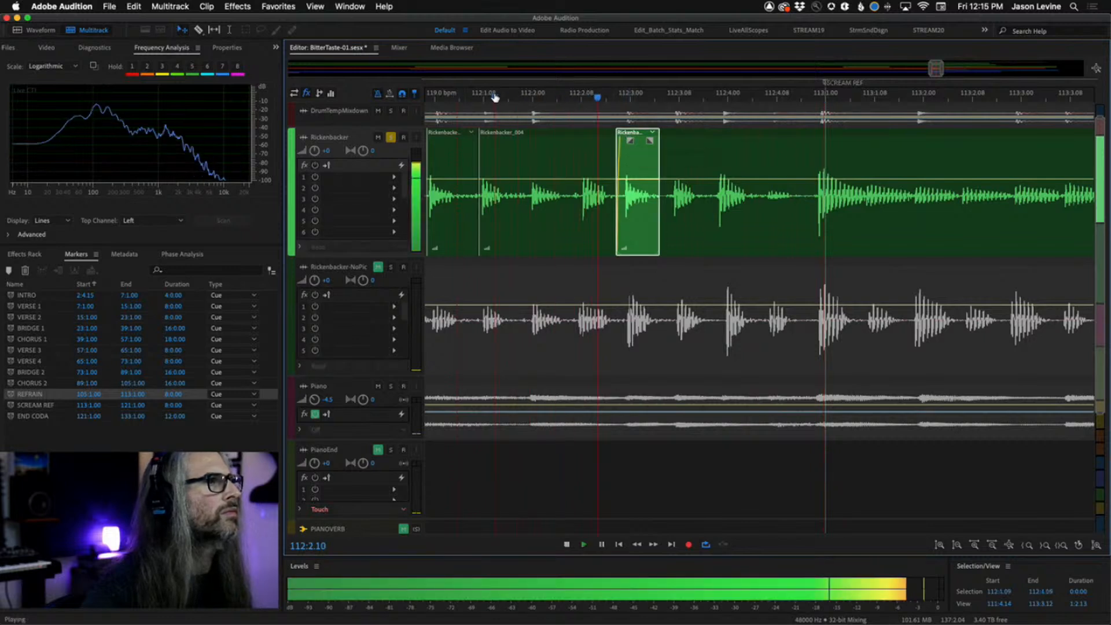
key(space)
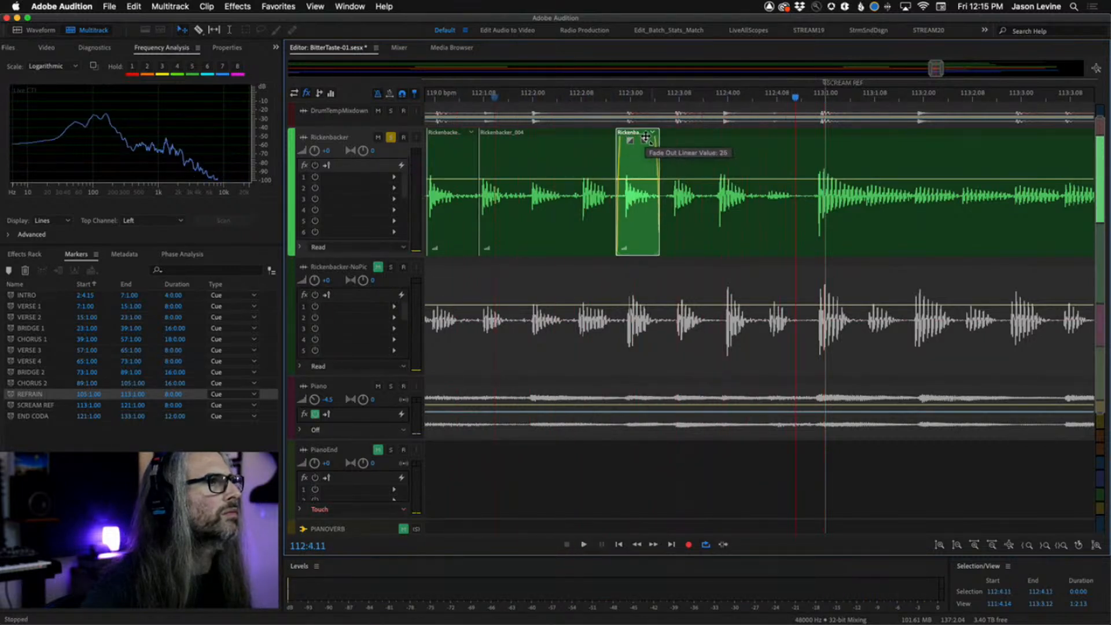
click(484, 98)
key(space)
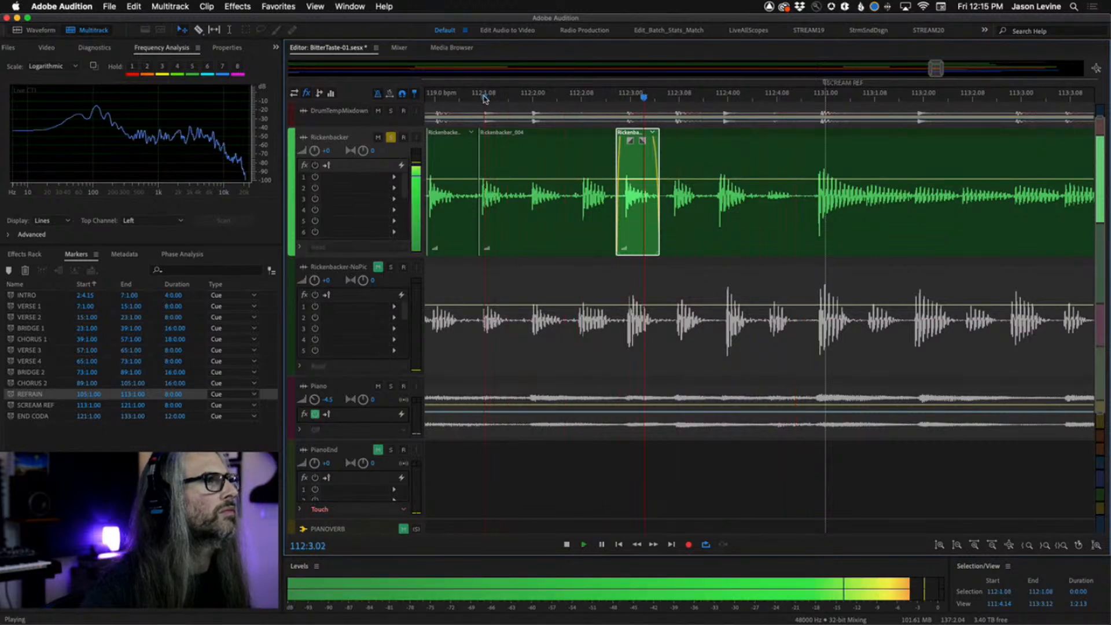
key(space)
Zoom out and play back the end of the arrangement around bars 110 to 117 to check the edit.
scroll(595, 89, down, 5)
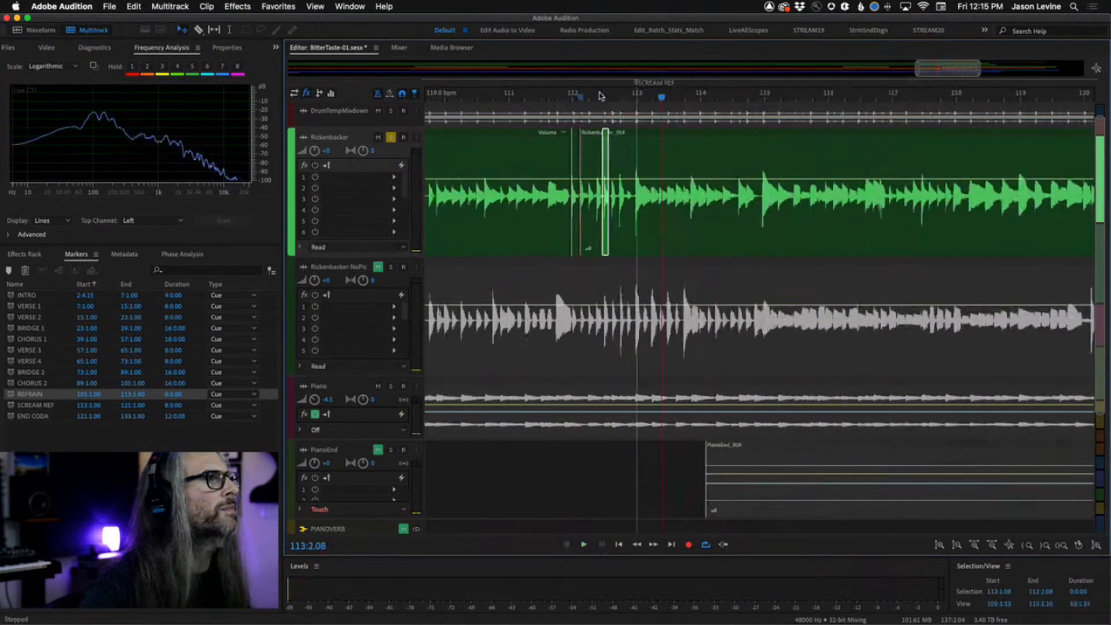
click(392, 137)
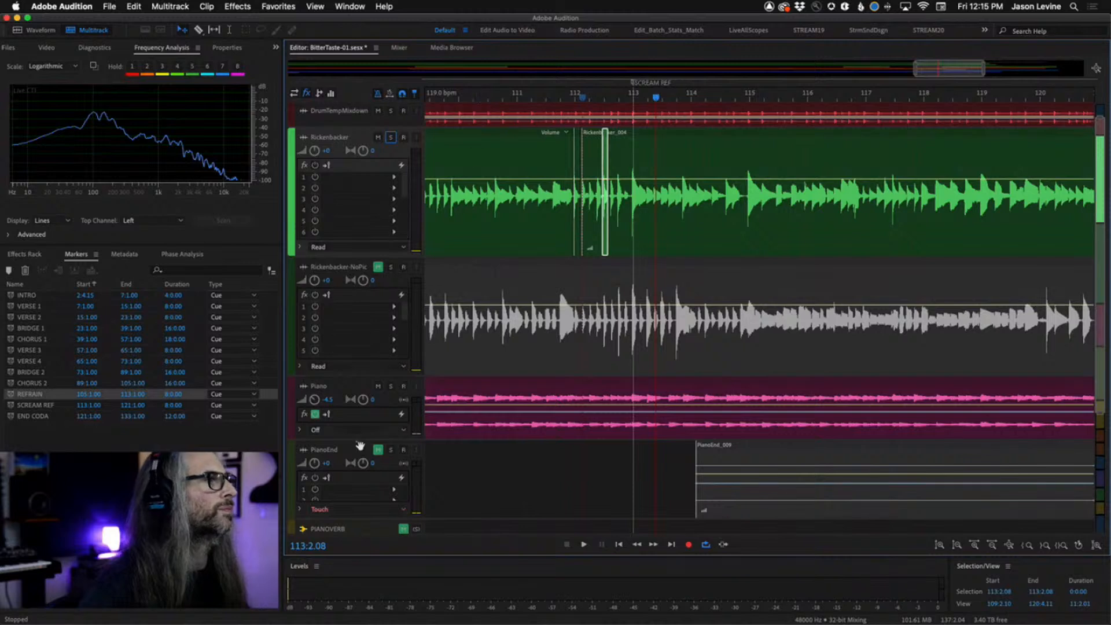
click(403, 528)
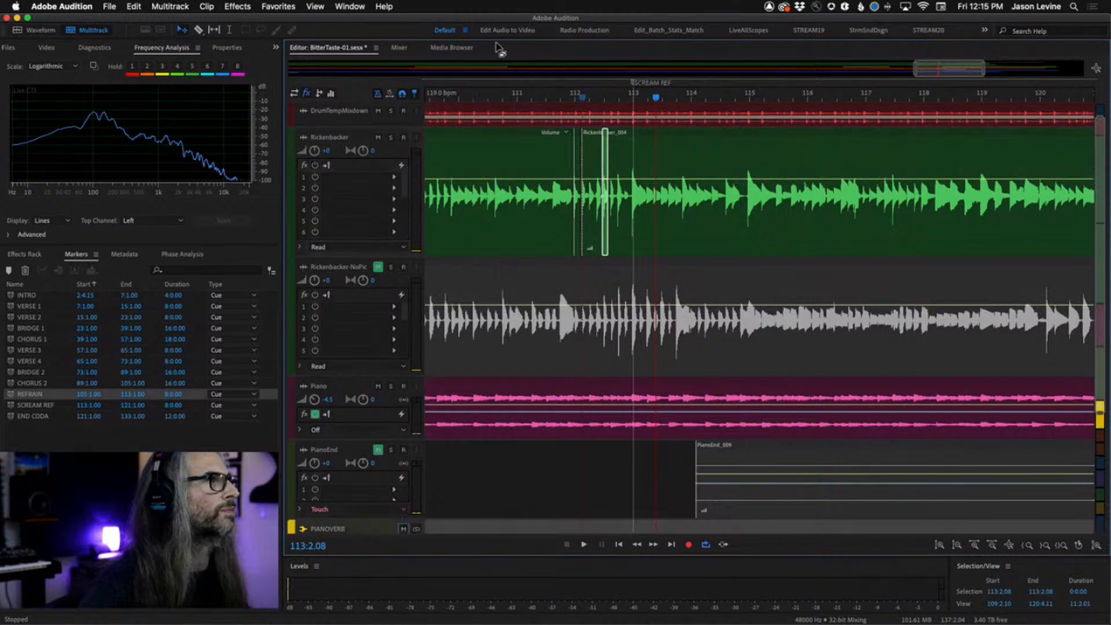
click(474, 99)
key(space)
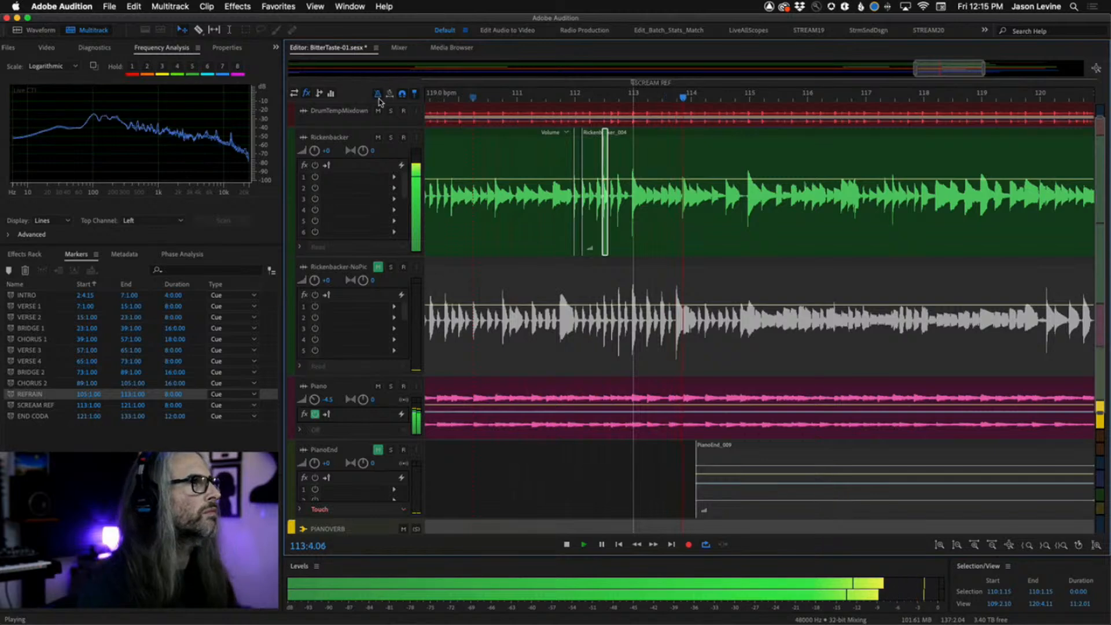
scroll(627, 231, down, 1)
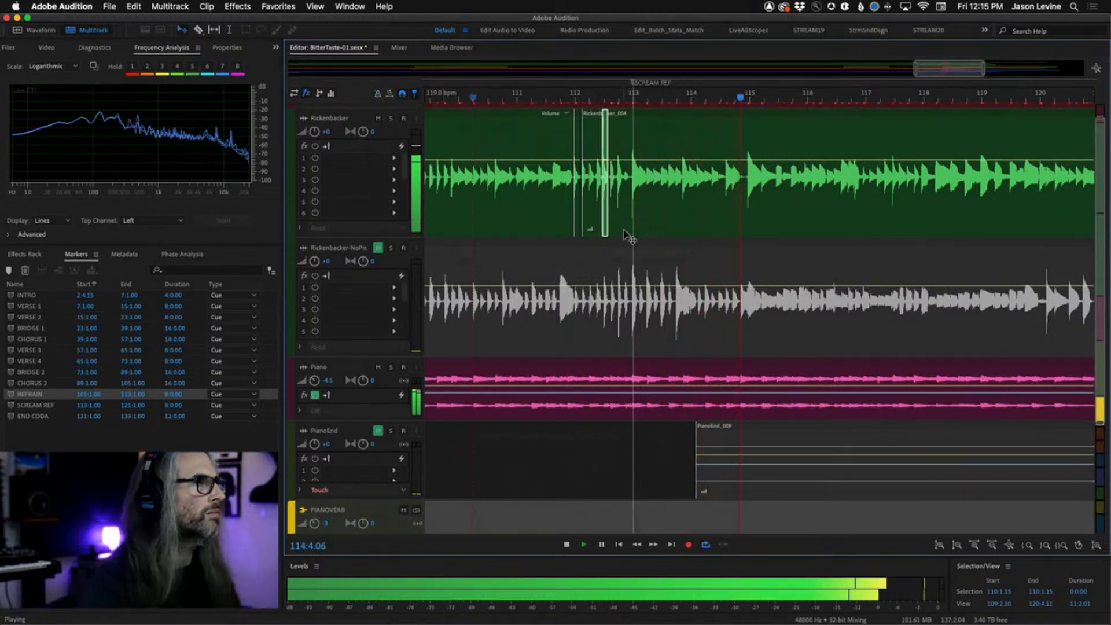
key(minus)
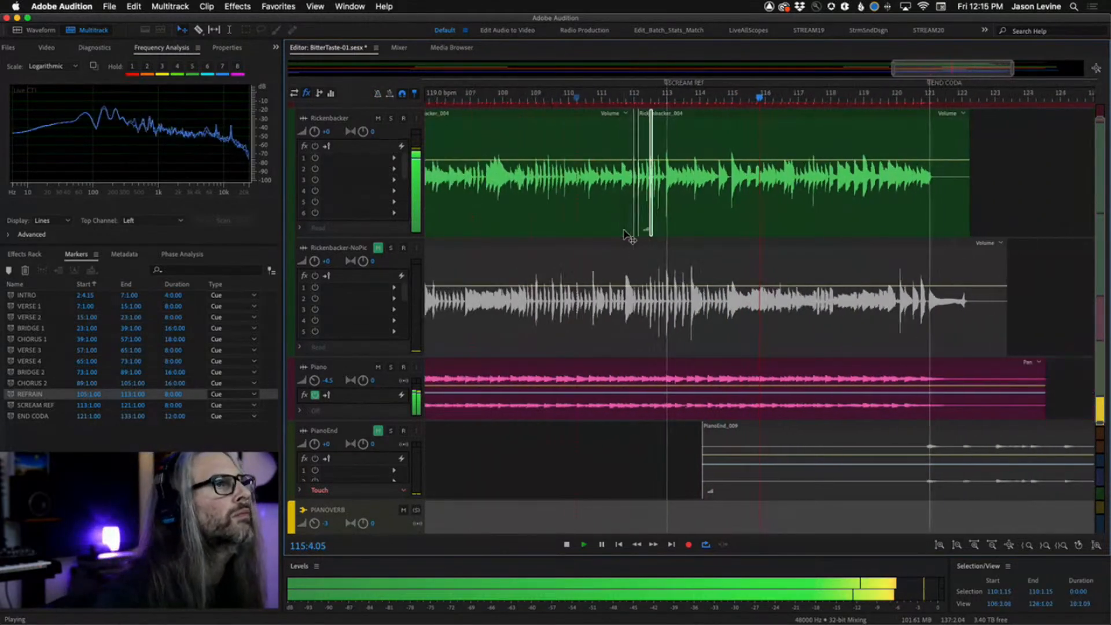
key(minus)
key(minus)
key(minus)
scroll(728, 407, down, 5)
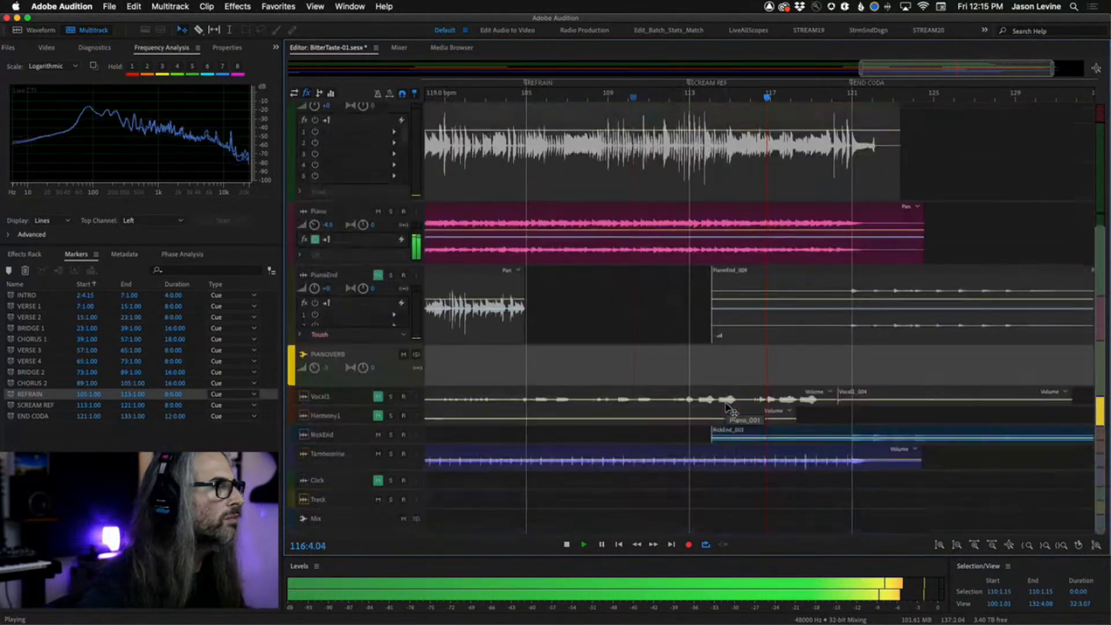
scroll(561, 424, up, 6)
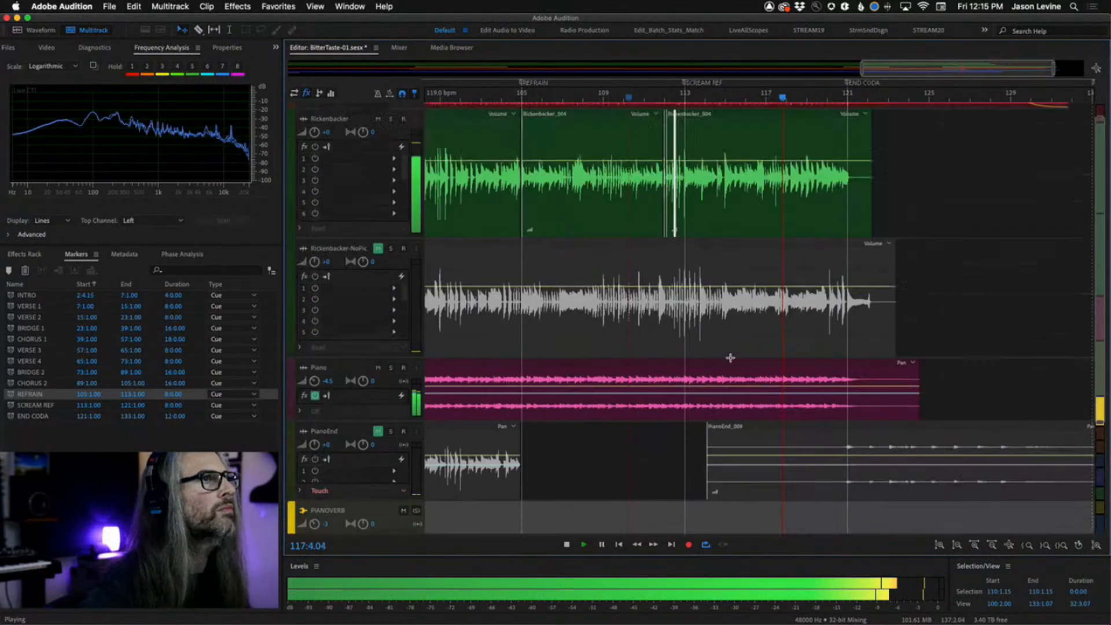
click(760, 97)
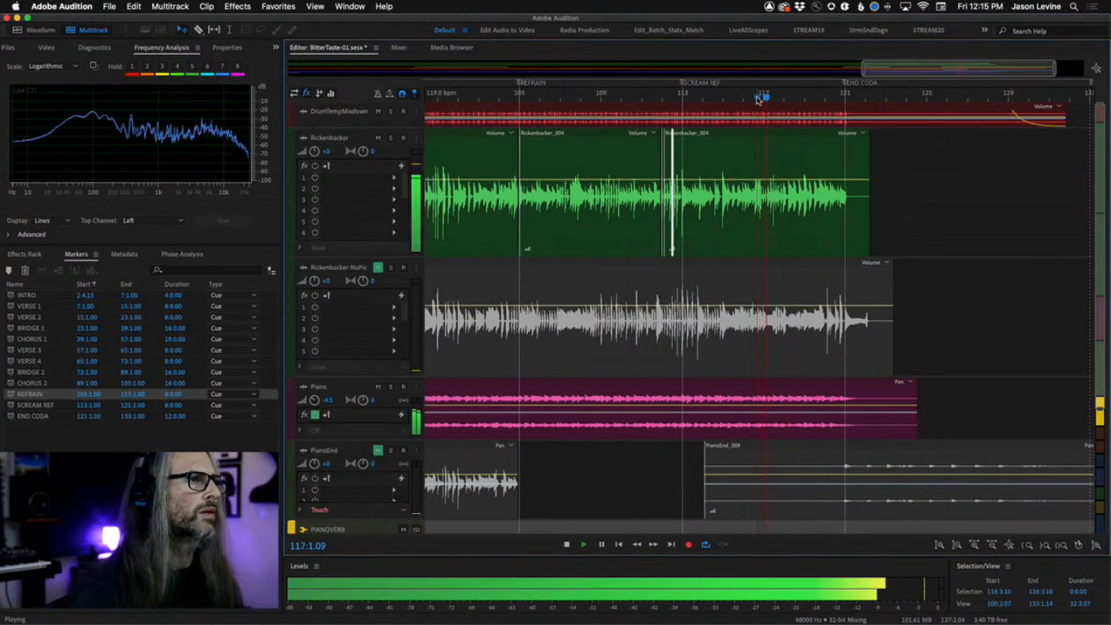
key(space)
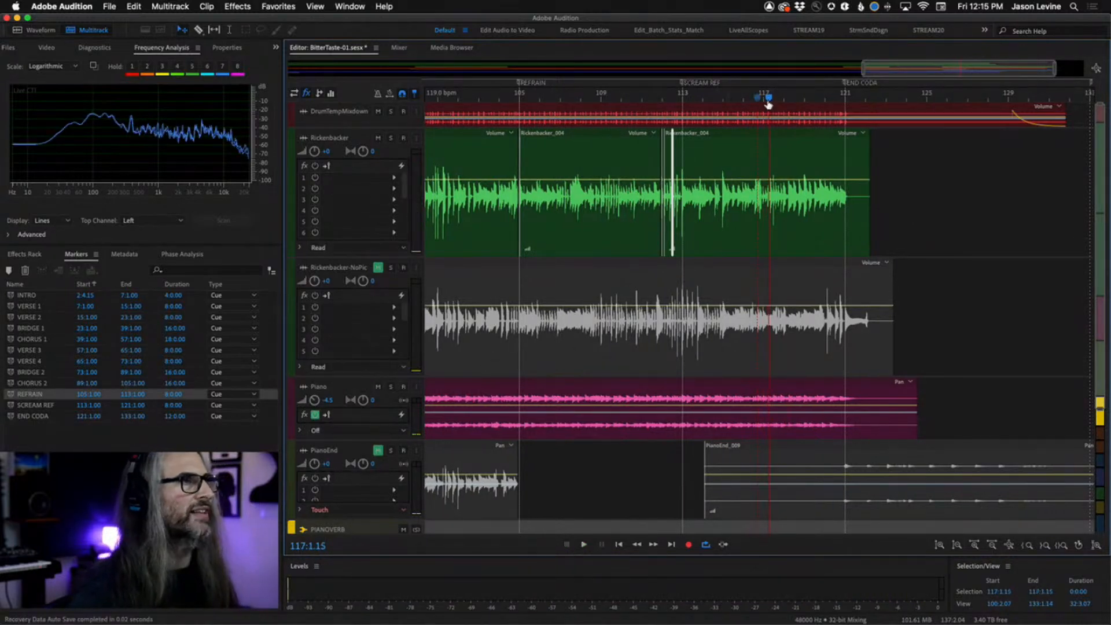
key(space)
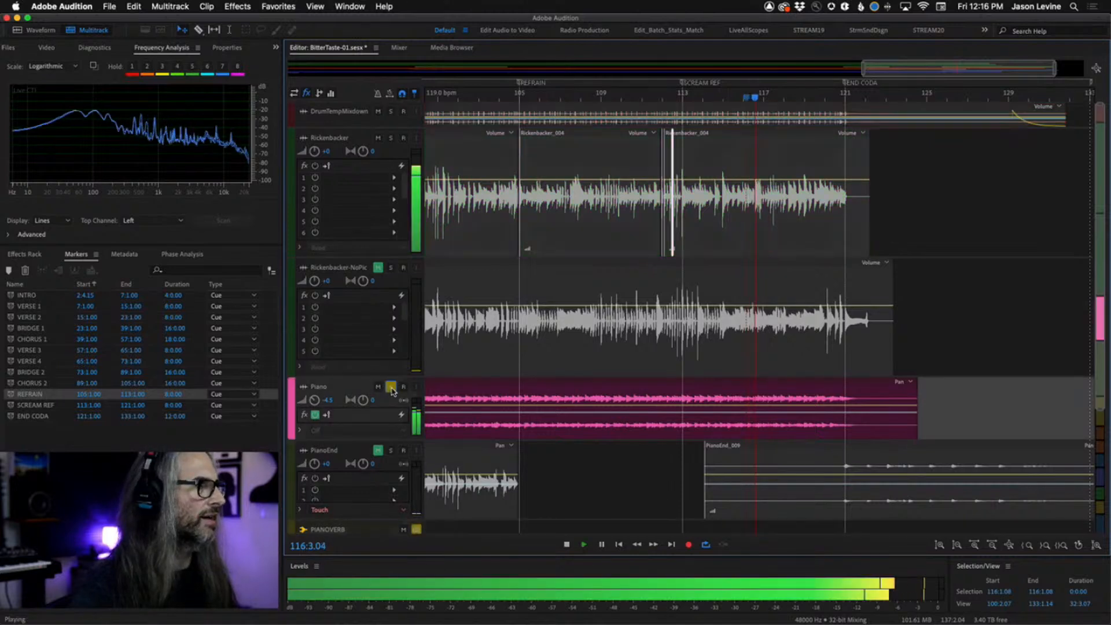
Solo the Piano track and play it back from around bars 116 and 113.
click(390, 387)
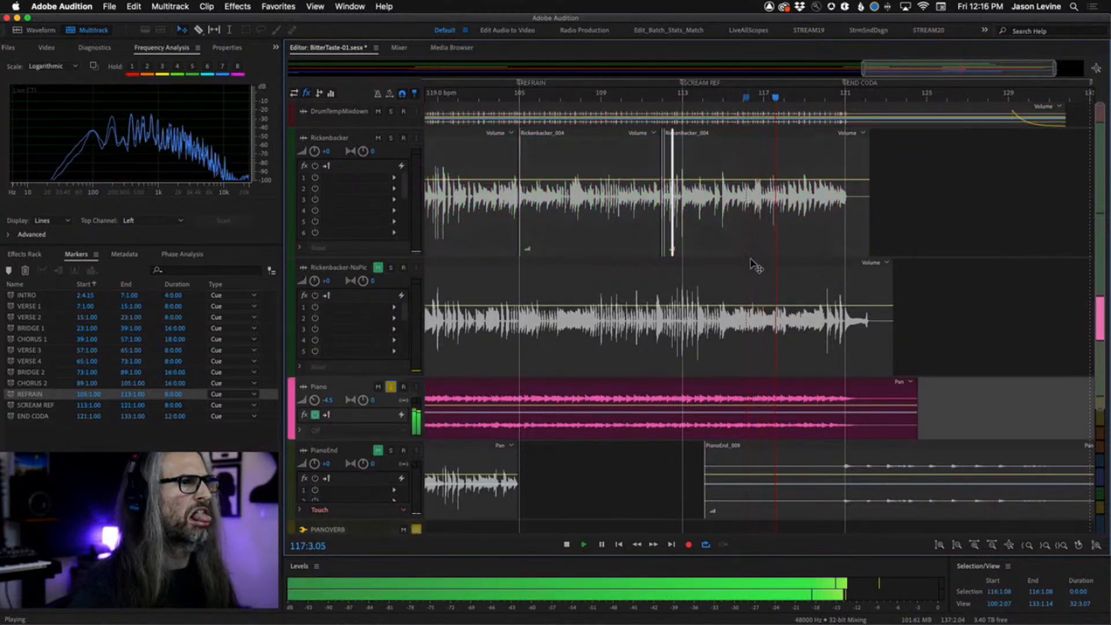
click(741, 100)
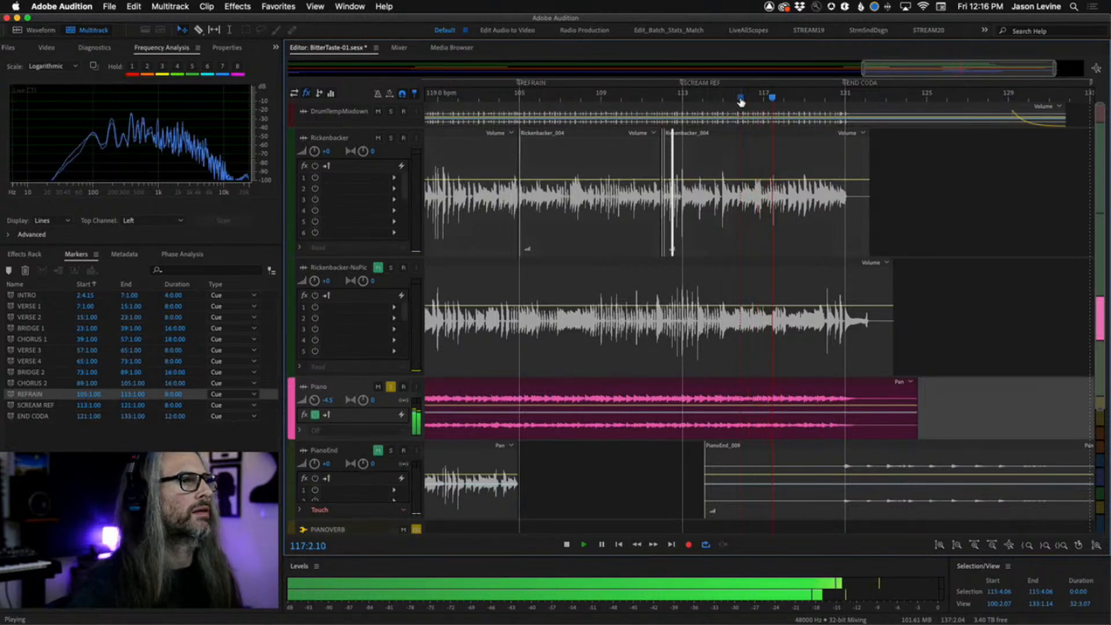
key(space)
click(673, 99)
key(space)
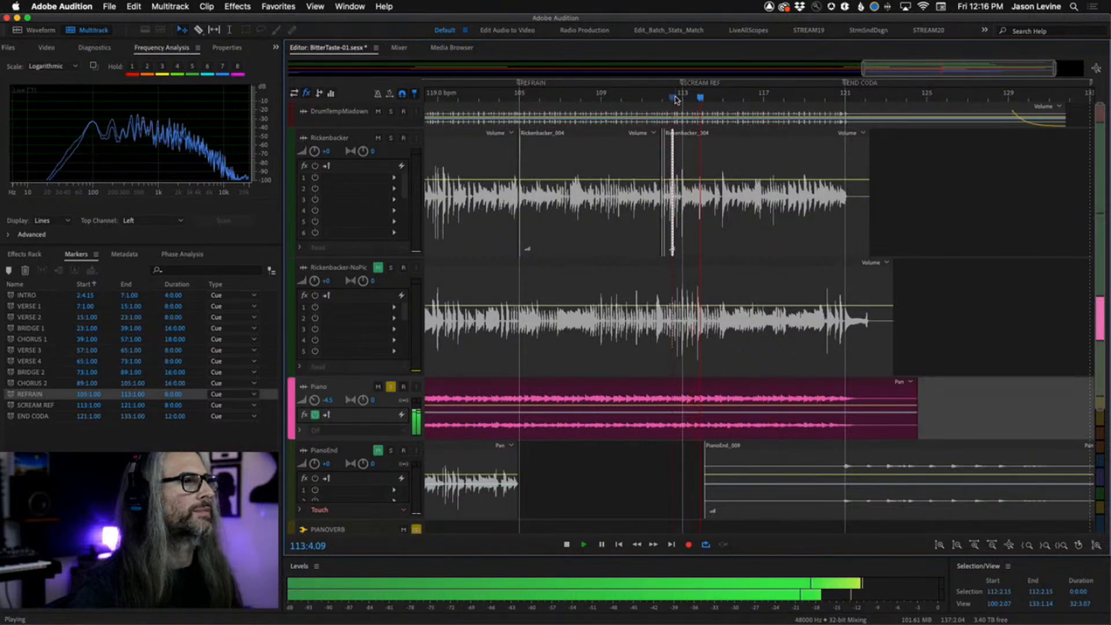
Listen to the soloed Piano track from several points between bar 105 and bar 117.
key(space)
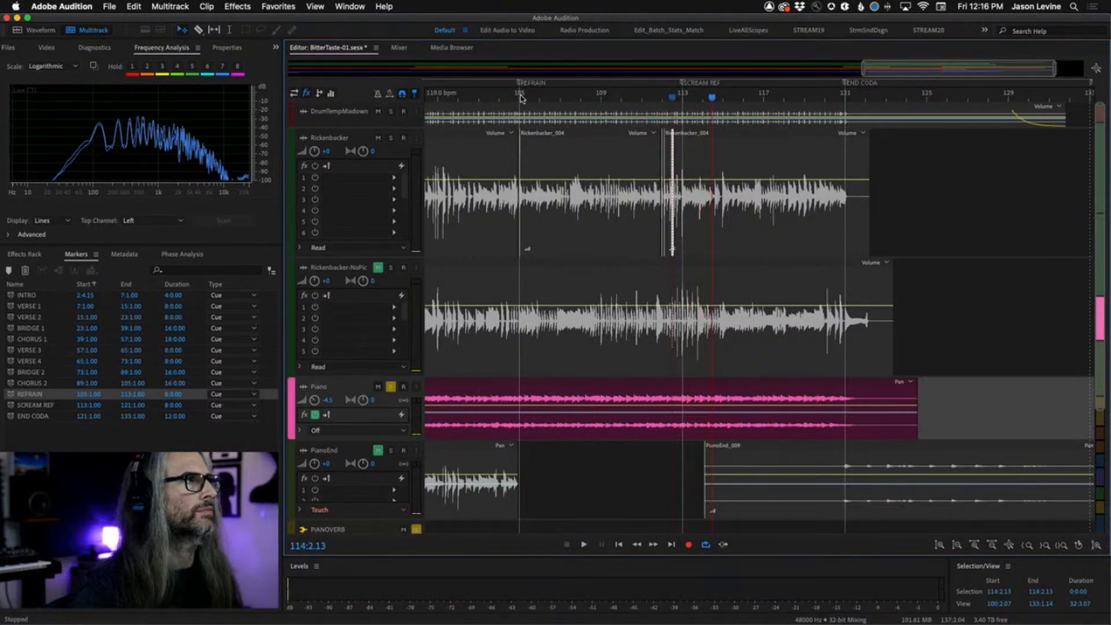
click(520, 98)
key(space)
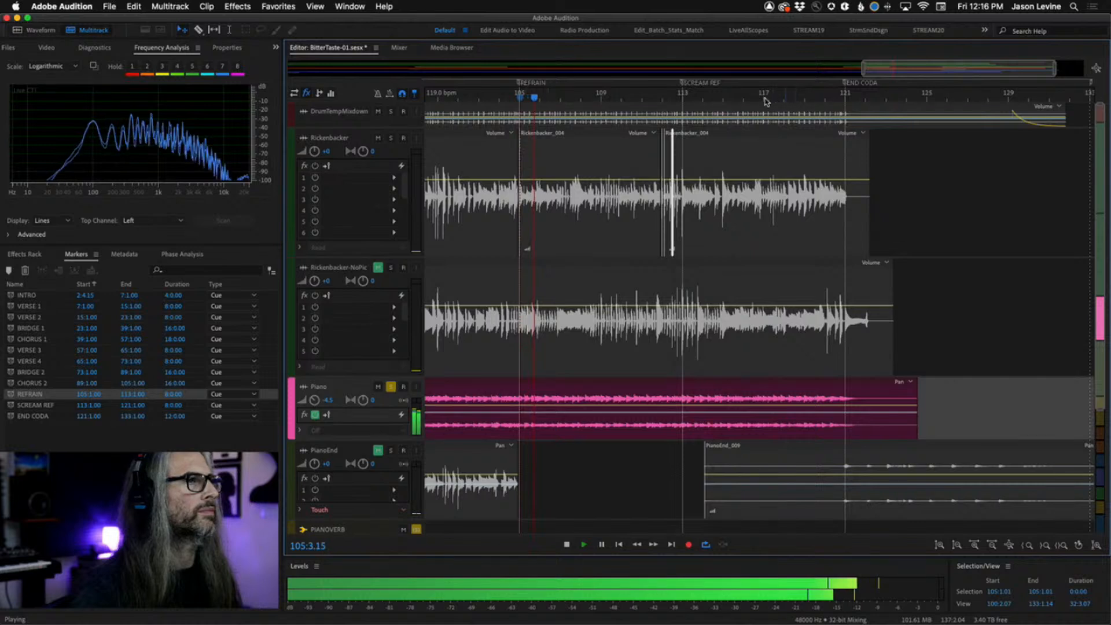
key(space)
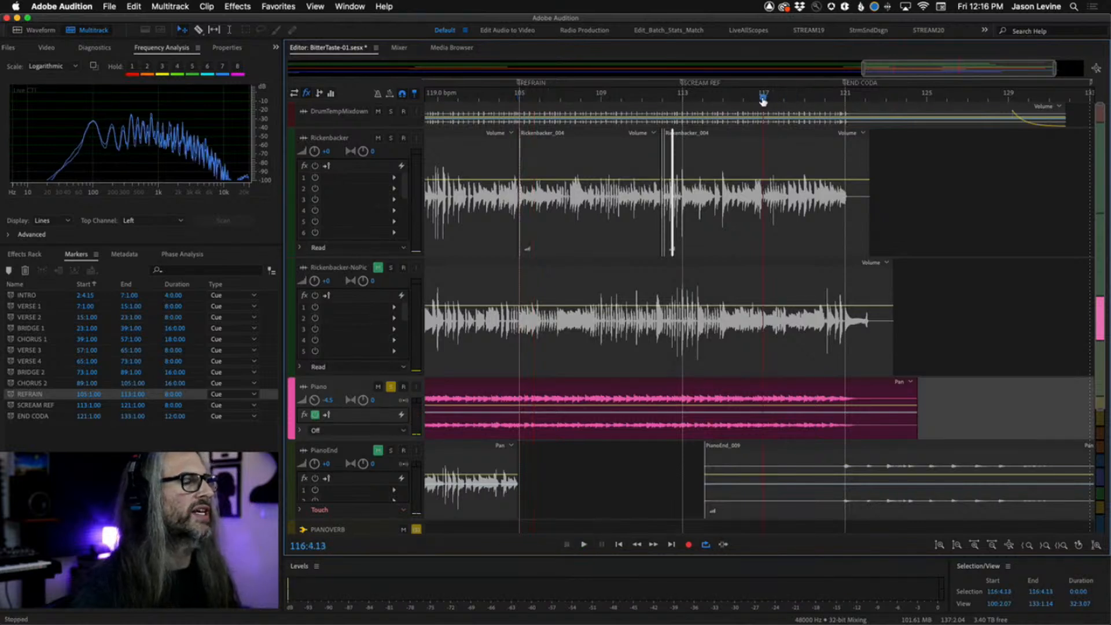
click(762, 100)
key(space)
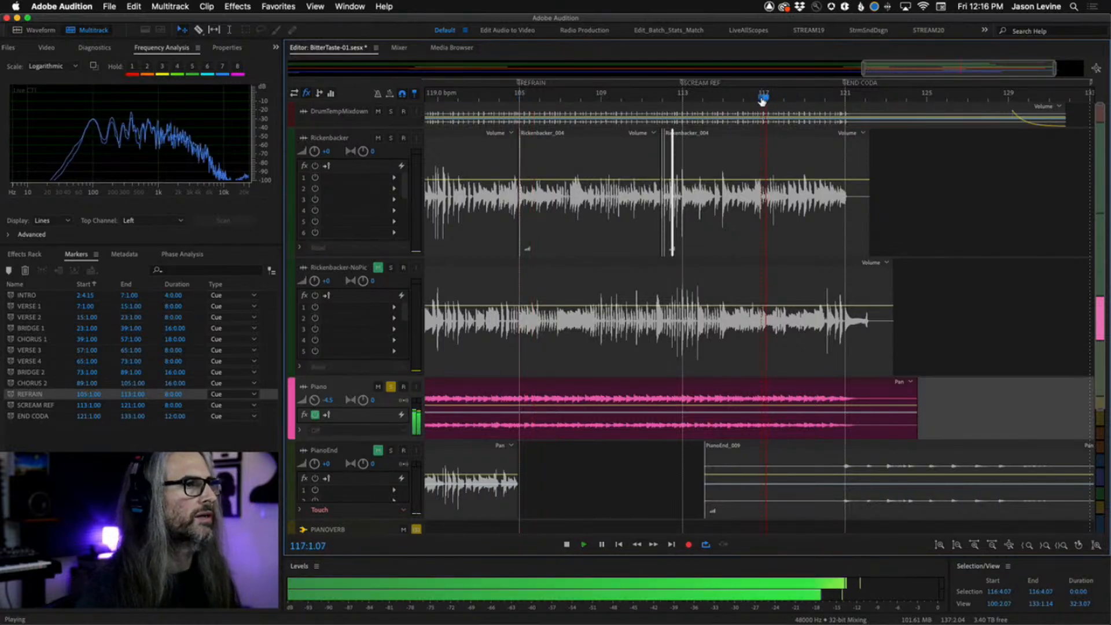
click(753, 100)
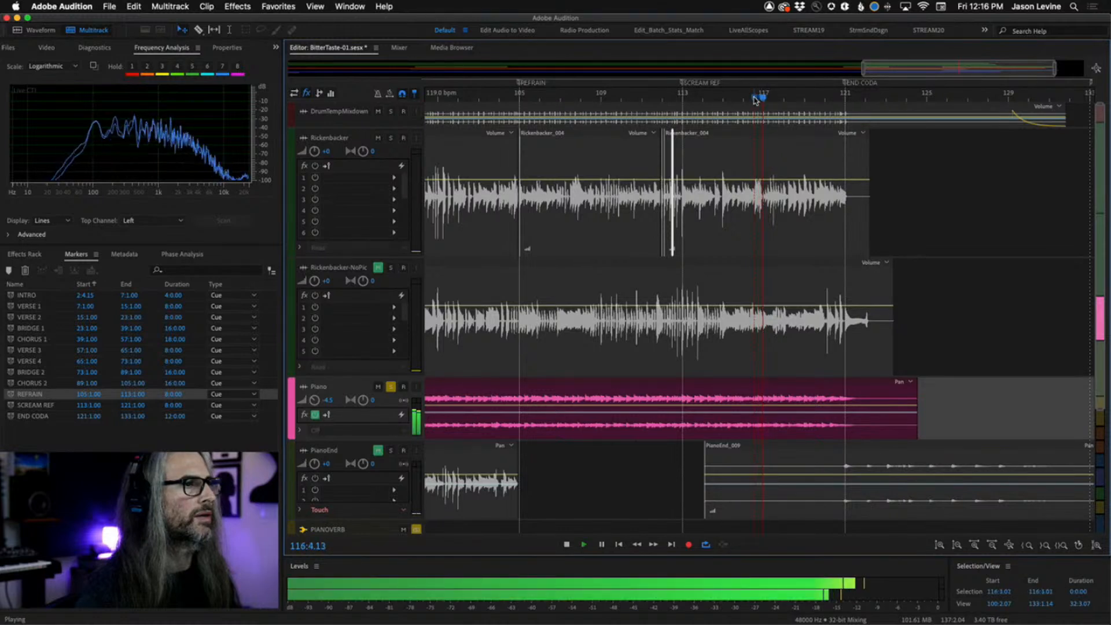
click(676, 99)
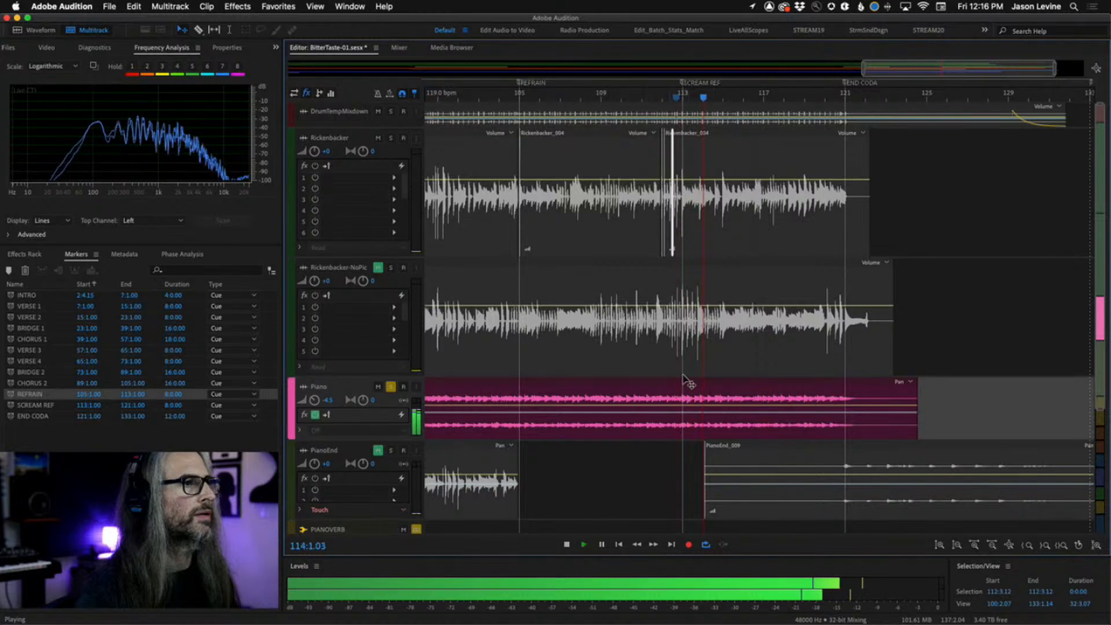
key(space)
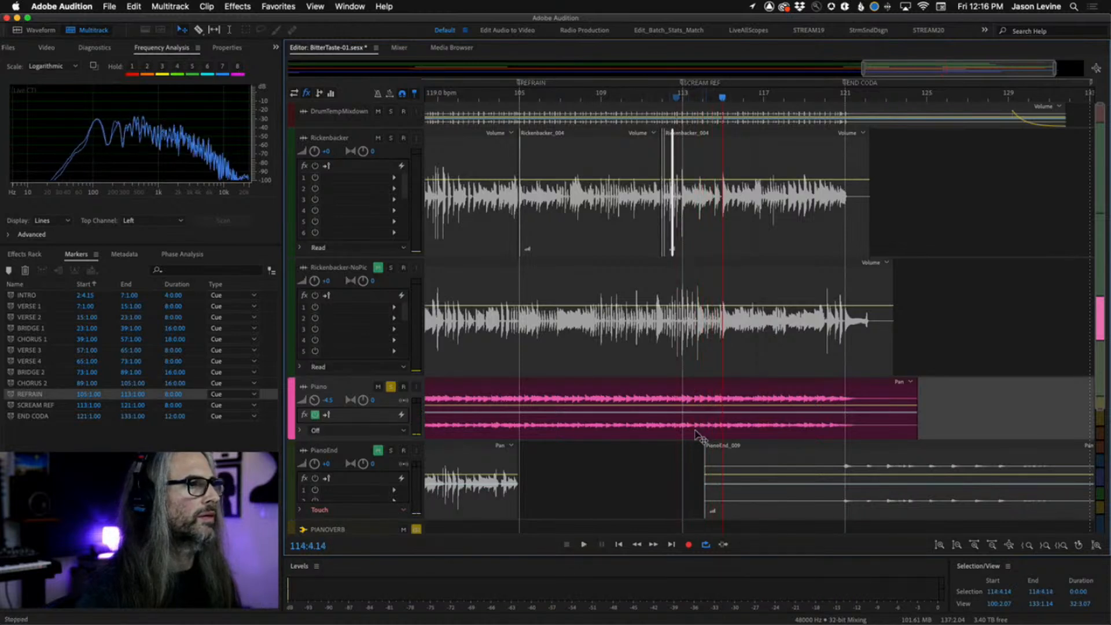
click(519, 96)
key(space)
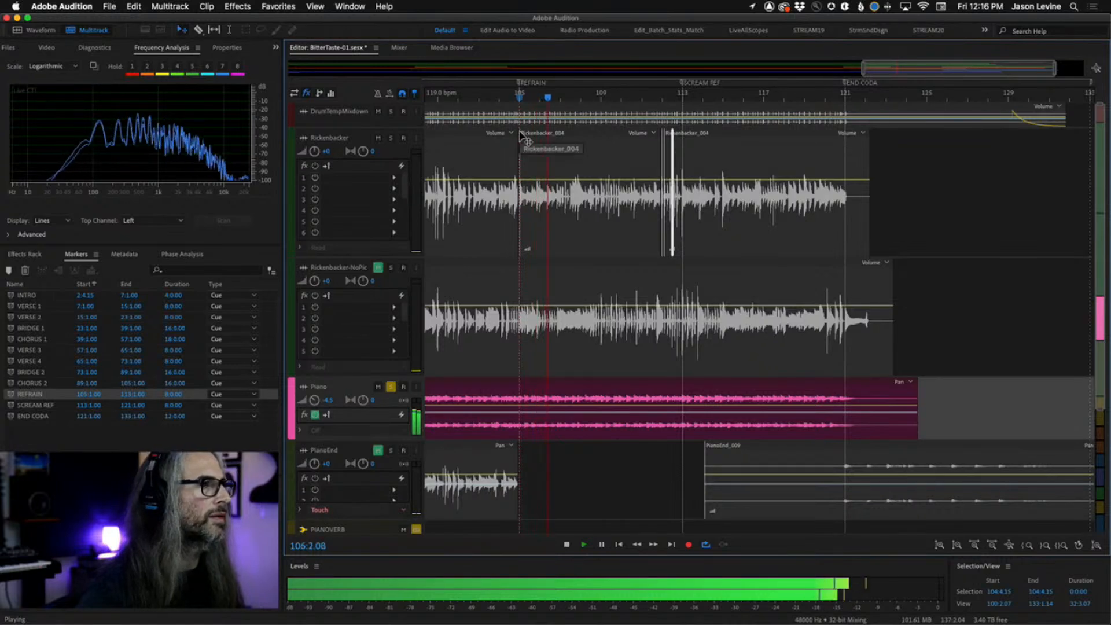
key(space)
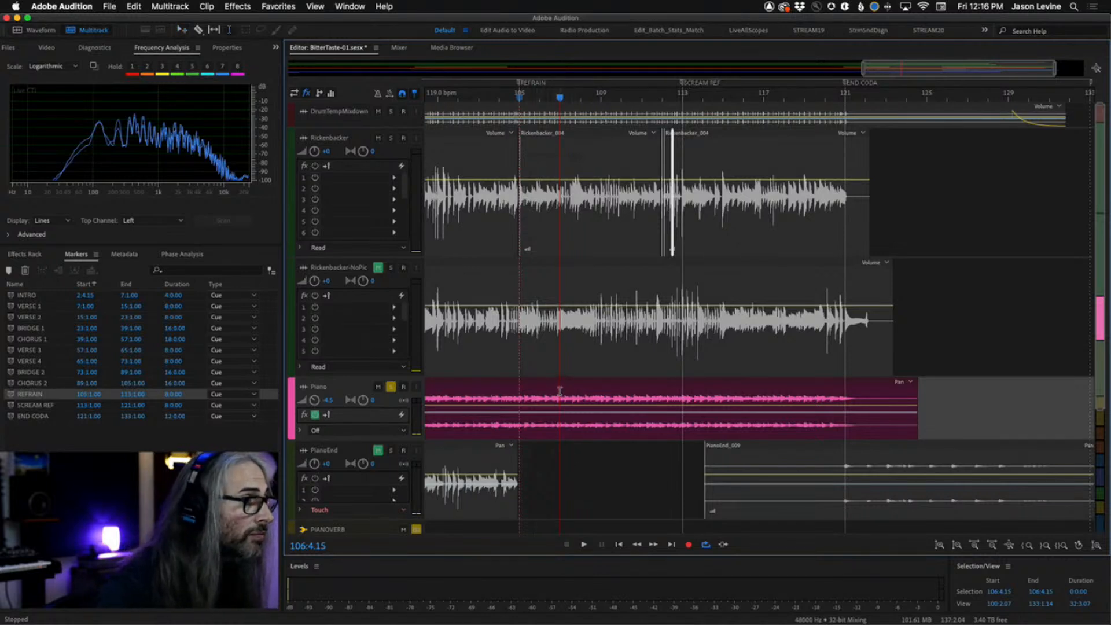
Select 105:1.00 to 107:1.00 on the Piano clip and split that section into its own clip.
drag(559, 391, 523, 413)
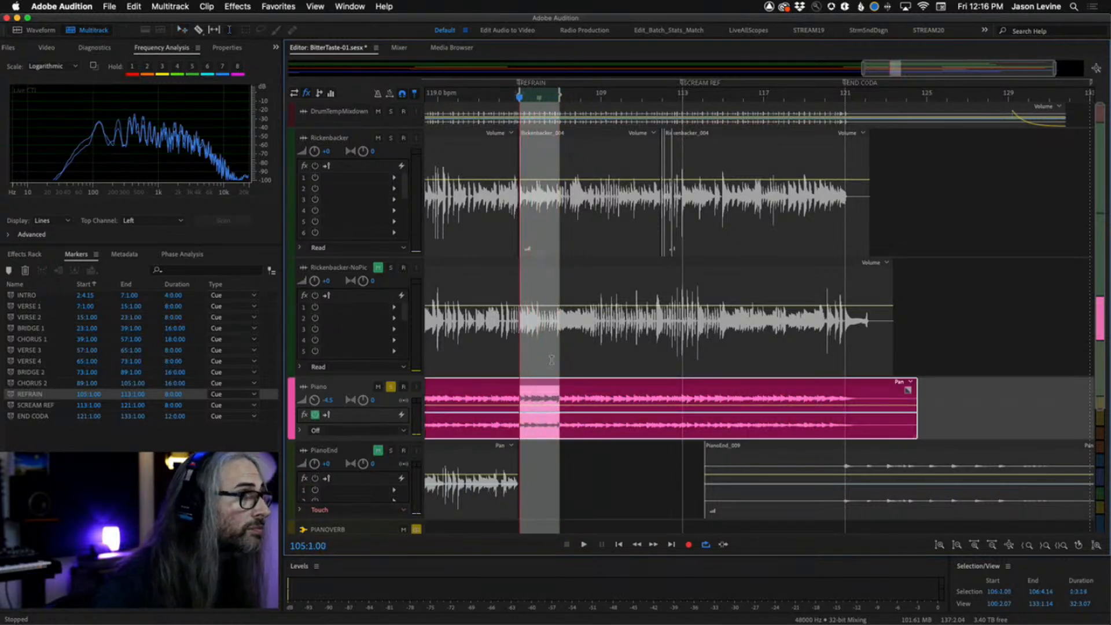
drag(559, 116, 424, 97)
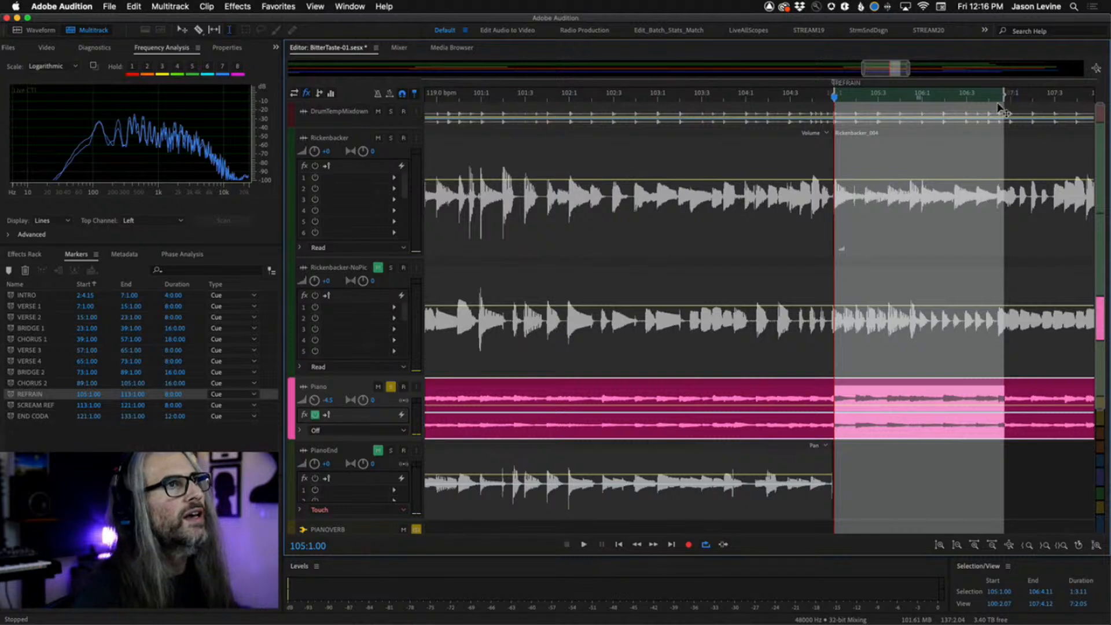
drag(1004, 96, 1014, 144)
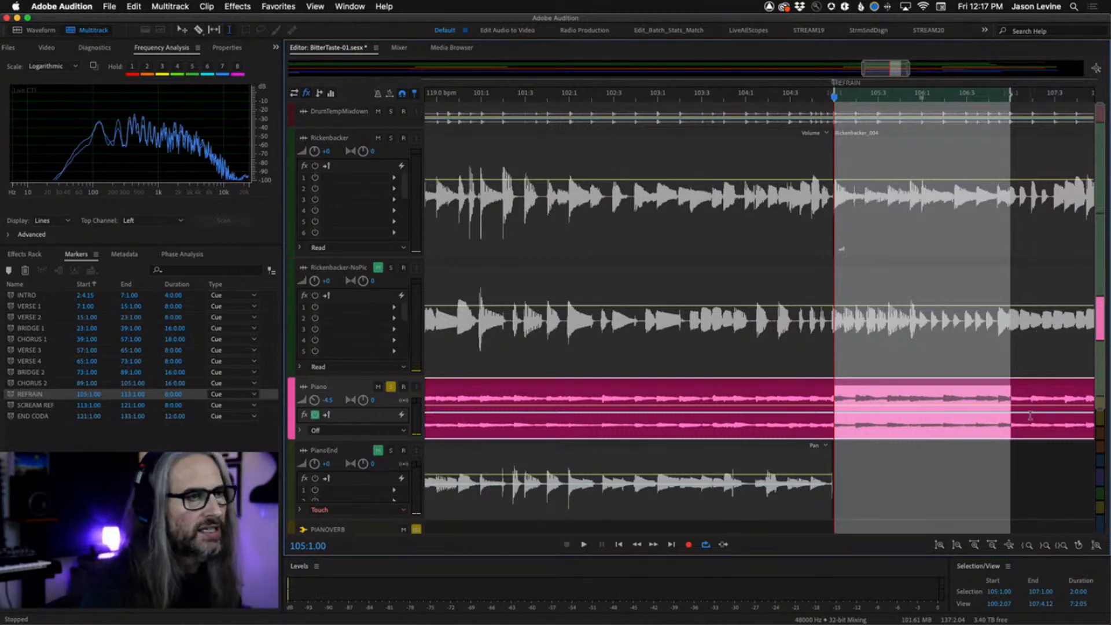
right_click(946, 395)
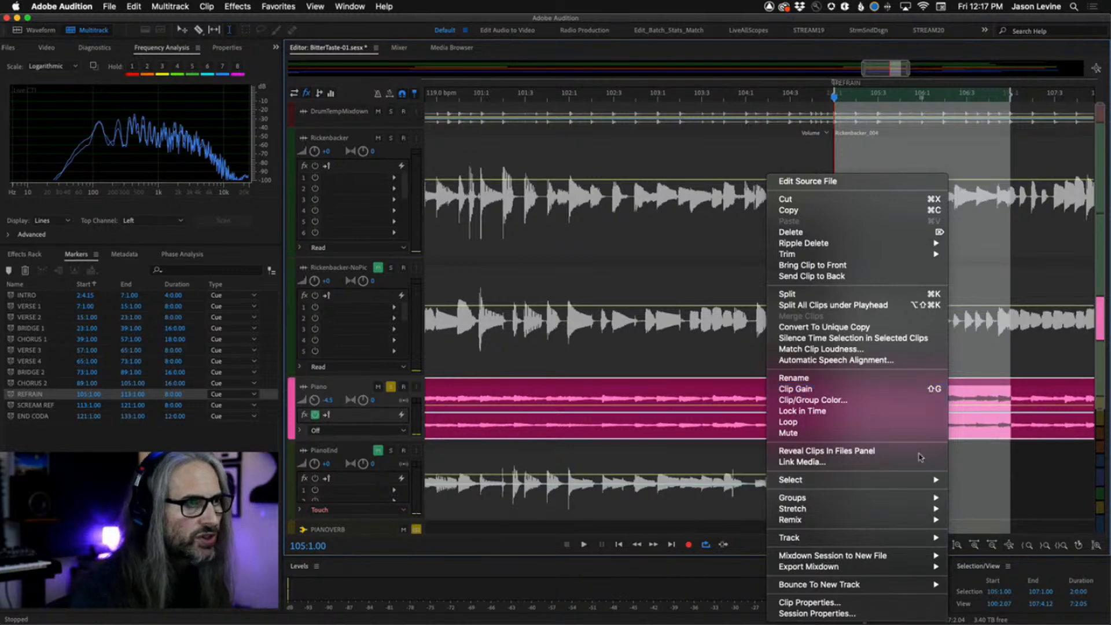
click(868, 294)
key(minus)
key(minus)
key(minus)
key(minus)
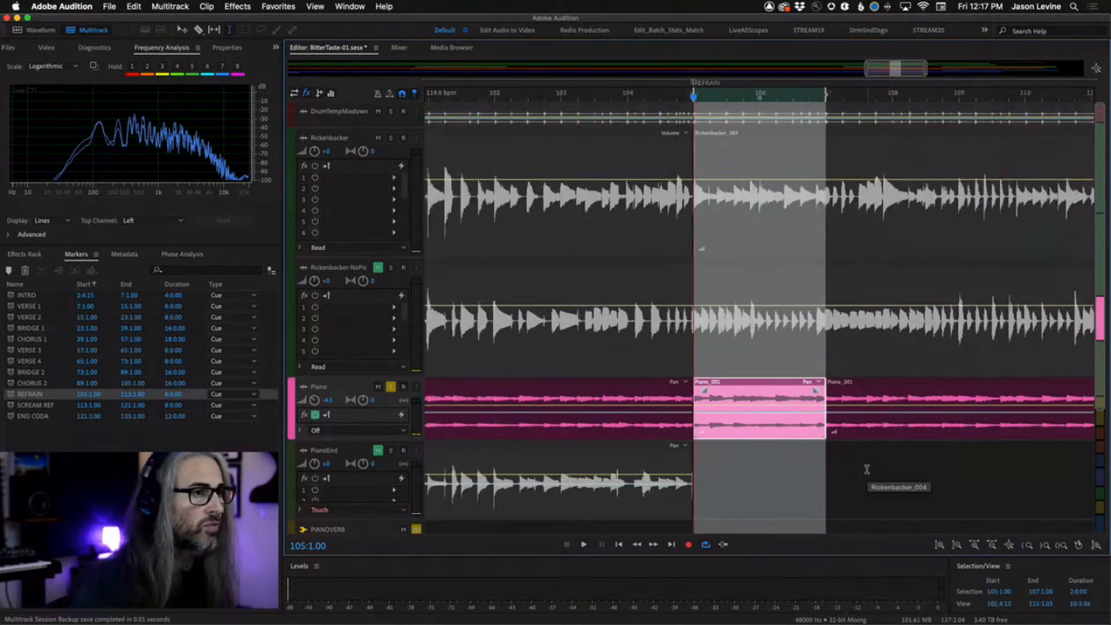
key(minus)
key(minus)
key(minus)
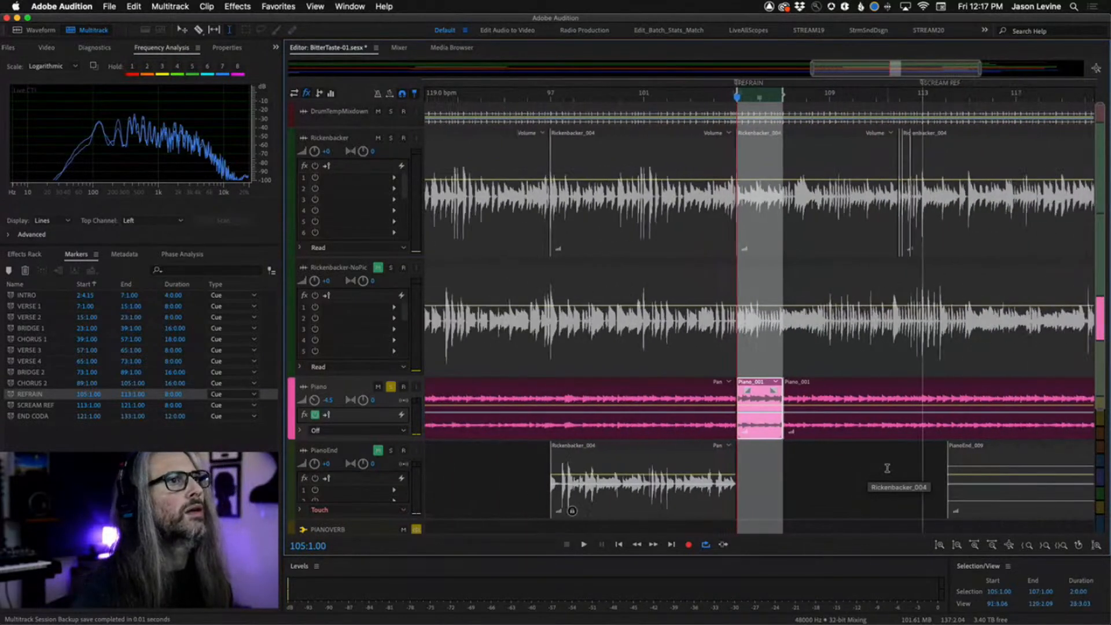
Play back the end of the arrangement from around bar 116.
scroll(921, 462, right, 5)
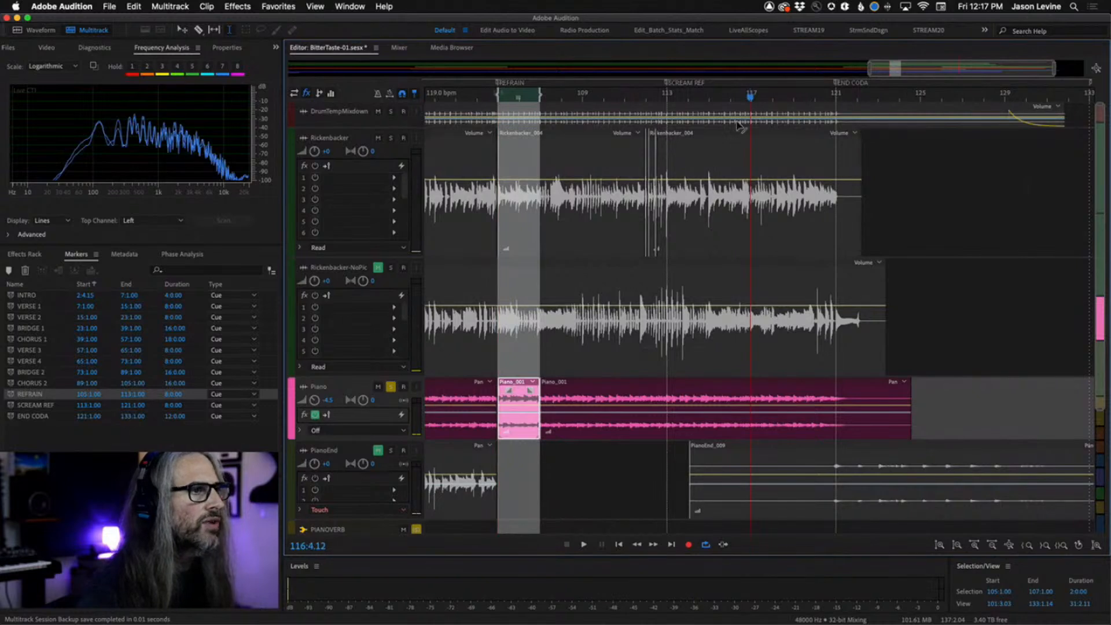
key(space)
key(space)
click(731, 93)
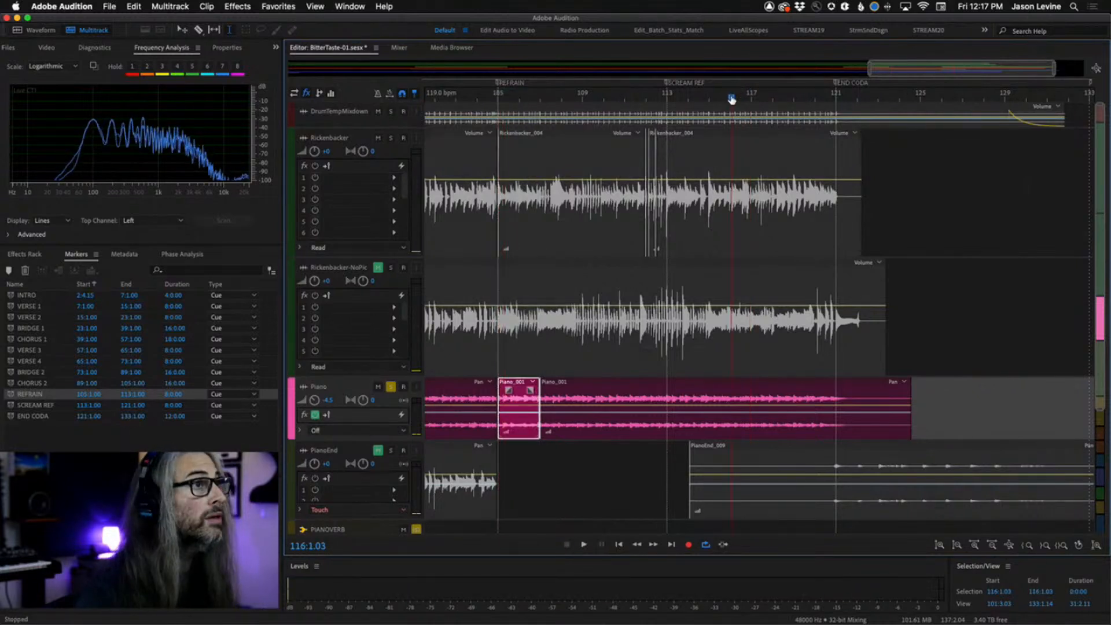
key(space)
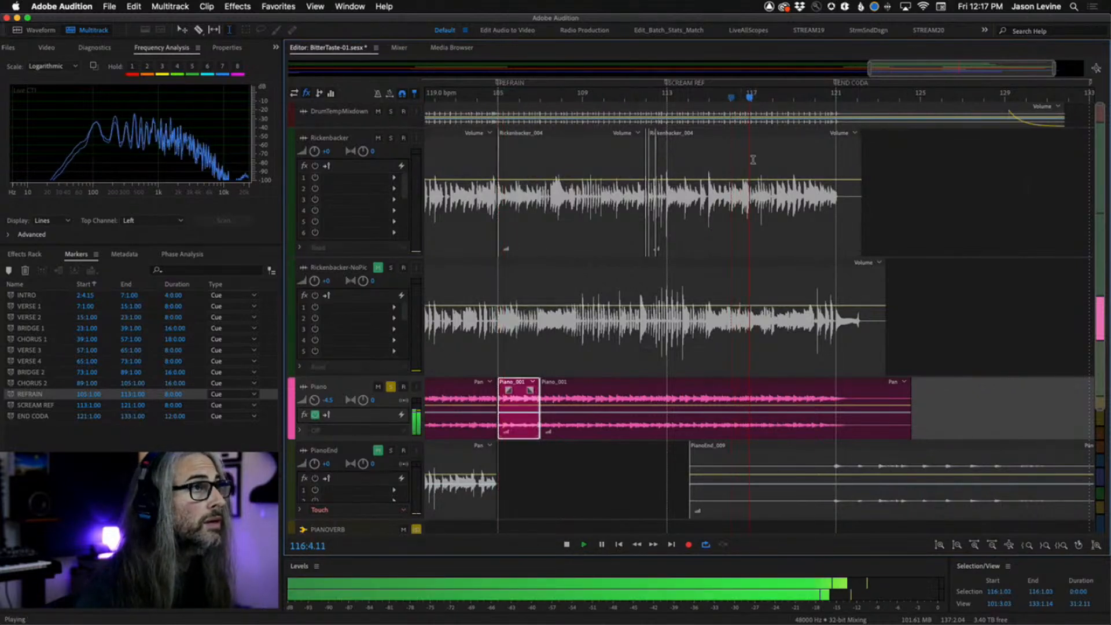
key(space)
Select 117:1.00 to 119:1.00 on the Piano clip and split that section into its own clip.
click(754, 388)
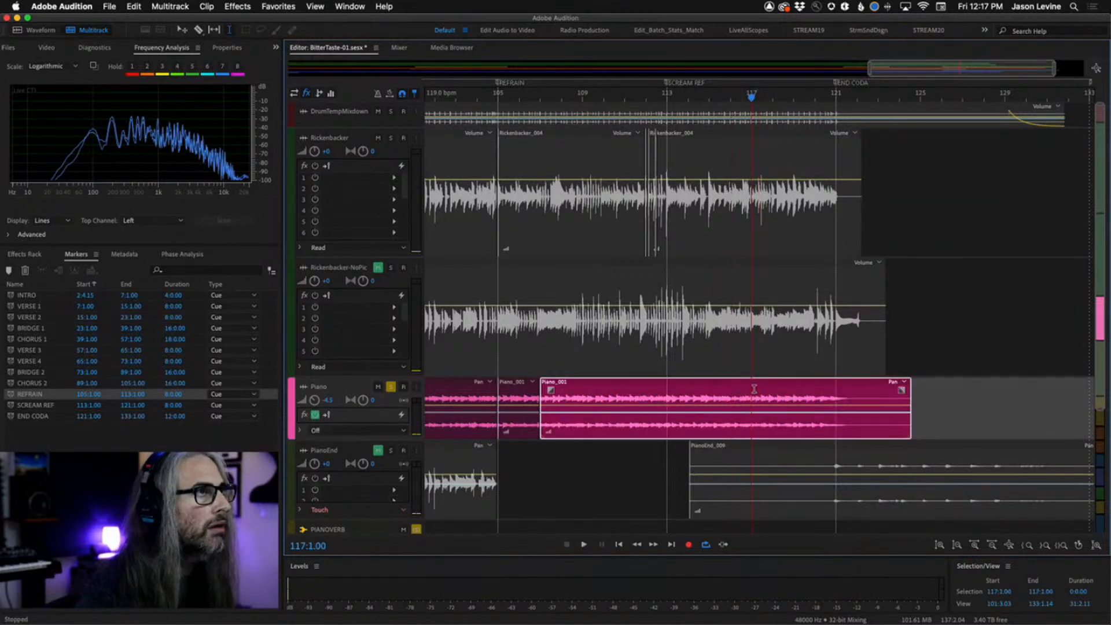
drag(751, 388, 794, 408)
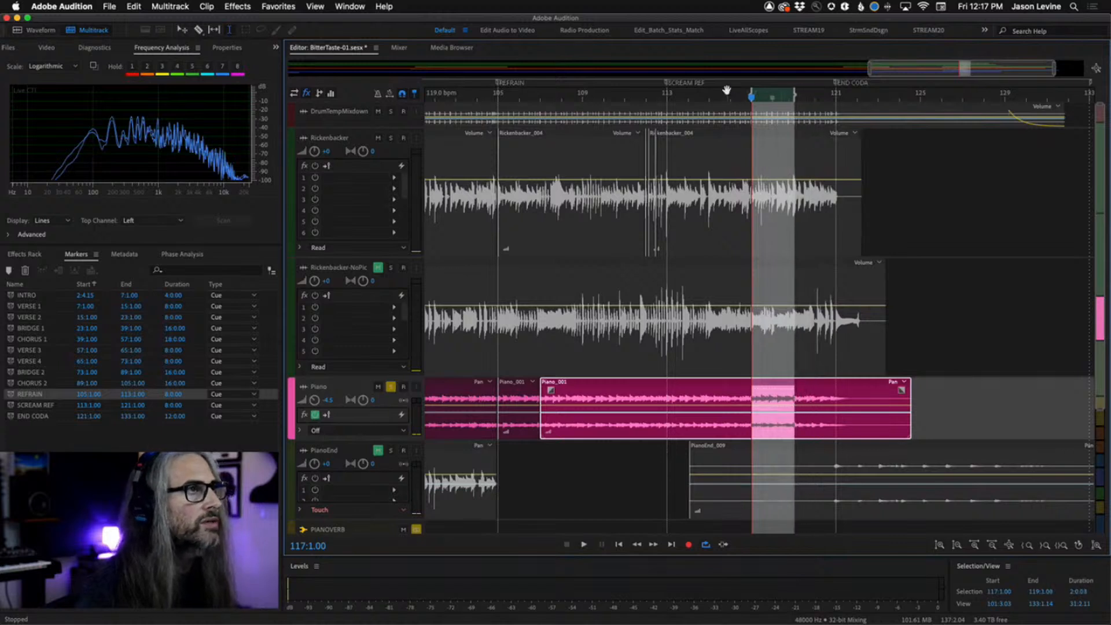
drag(727, 91, 900, 100)
drag(686, 94, 681, 178)
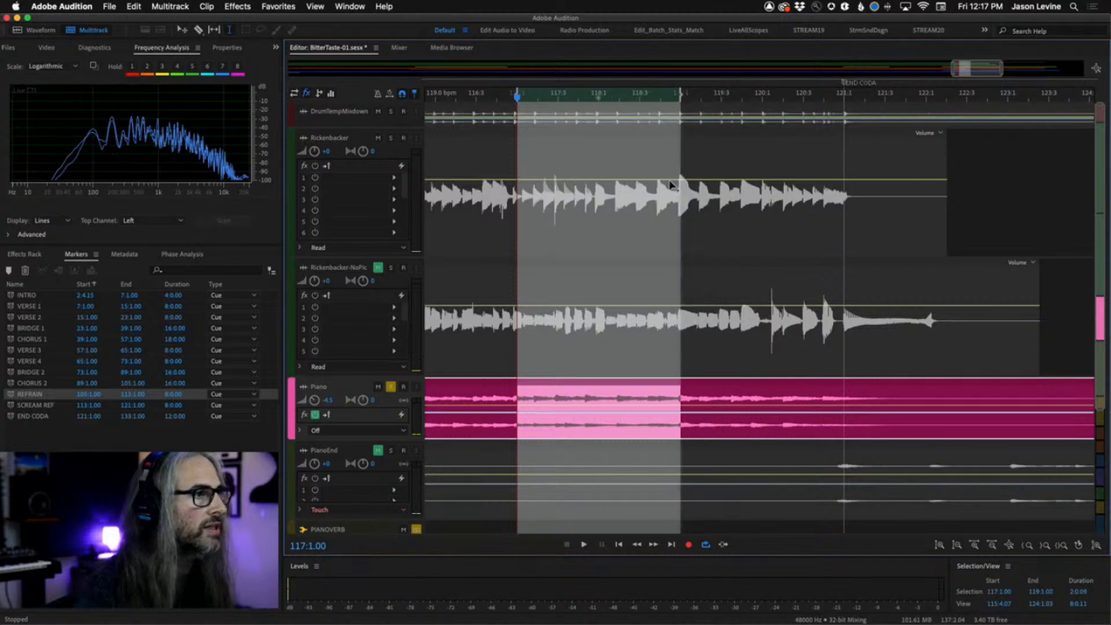
scroll(593, 103, down, 3)
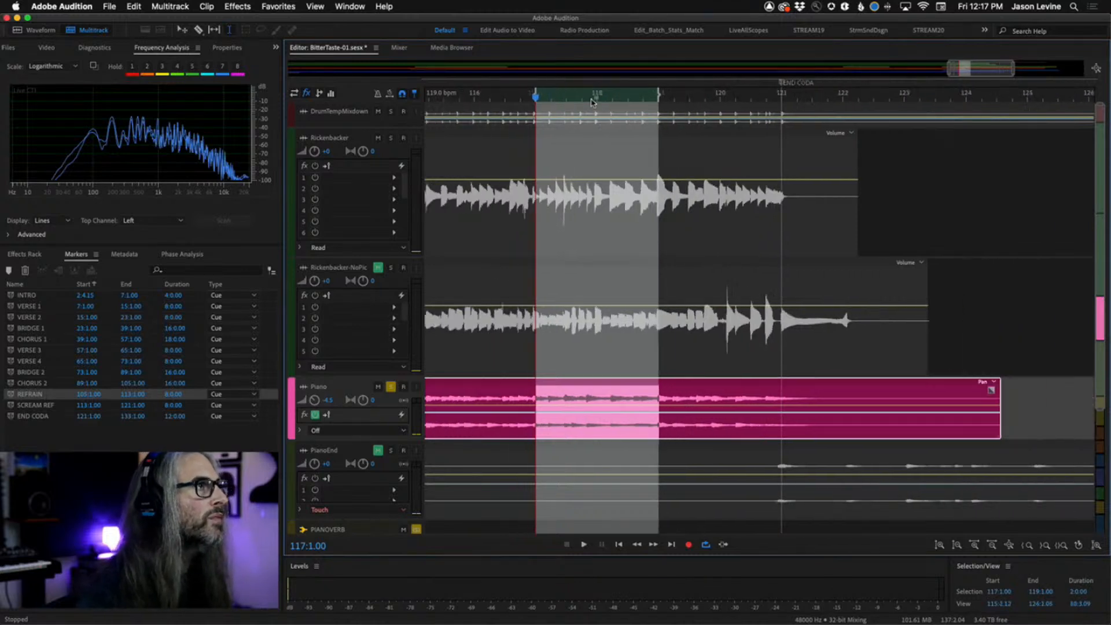
right_click(597, 399)
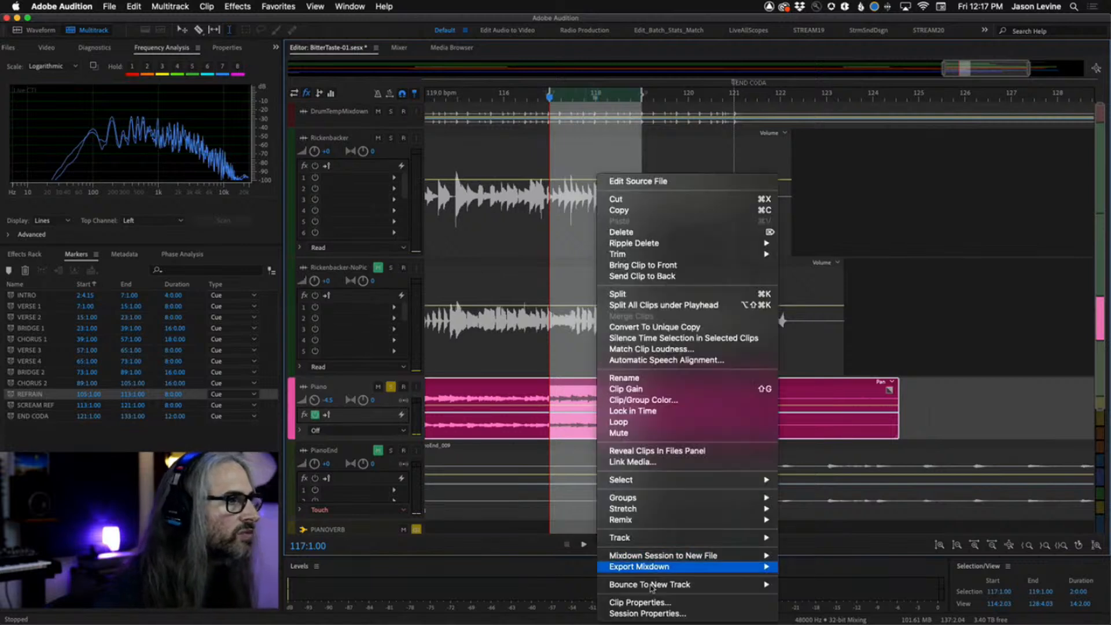
click(630, 295)
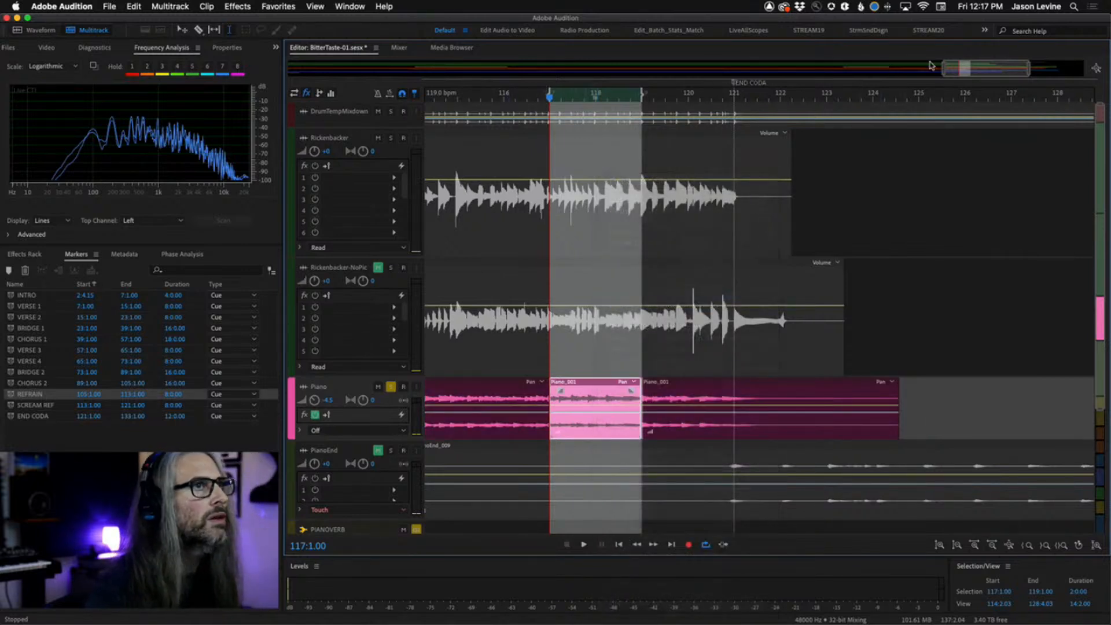
Move the split 117–119 Piano clip later along the track and then back into place at bar 117.
drag(941, 69, 864, 73)
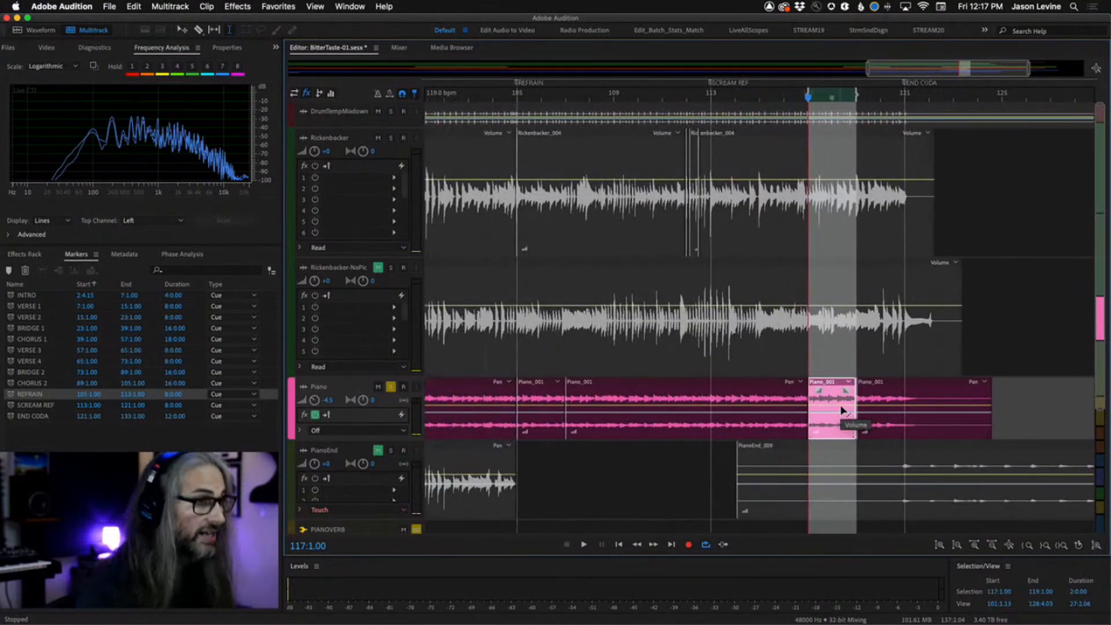
key(g)
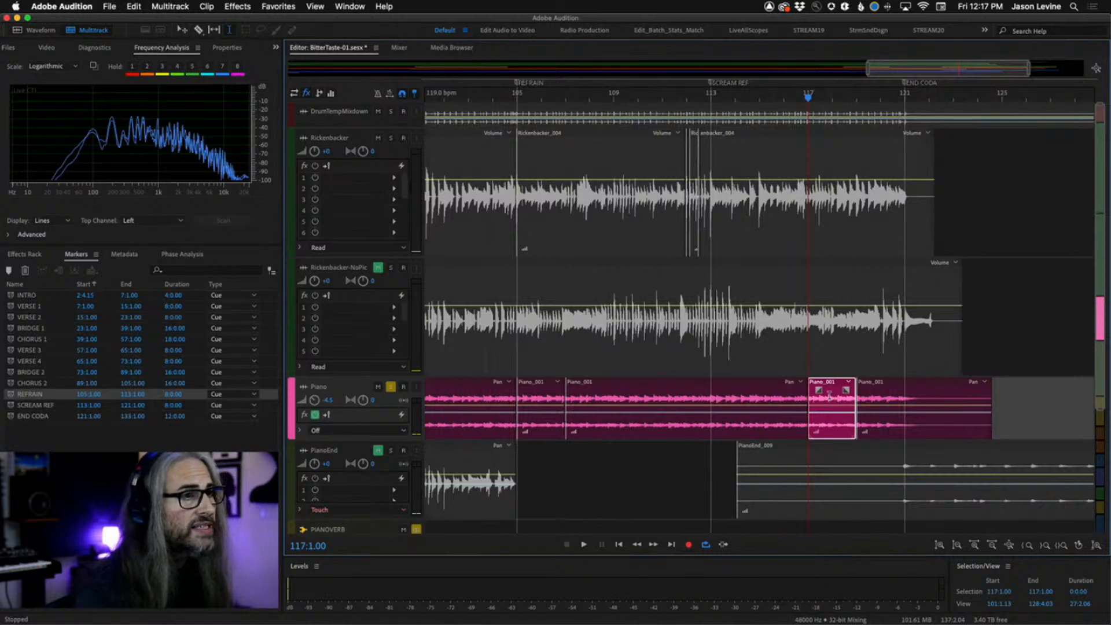
drag(830, 399, 1048, 399)
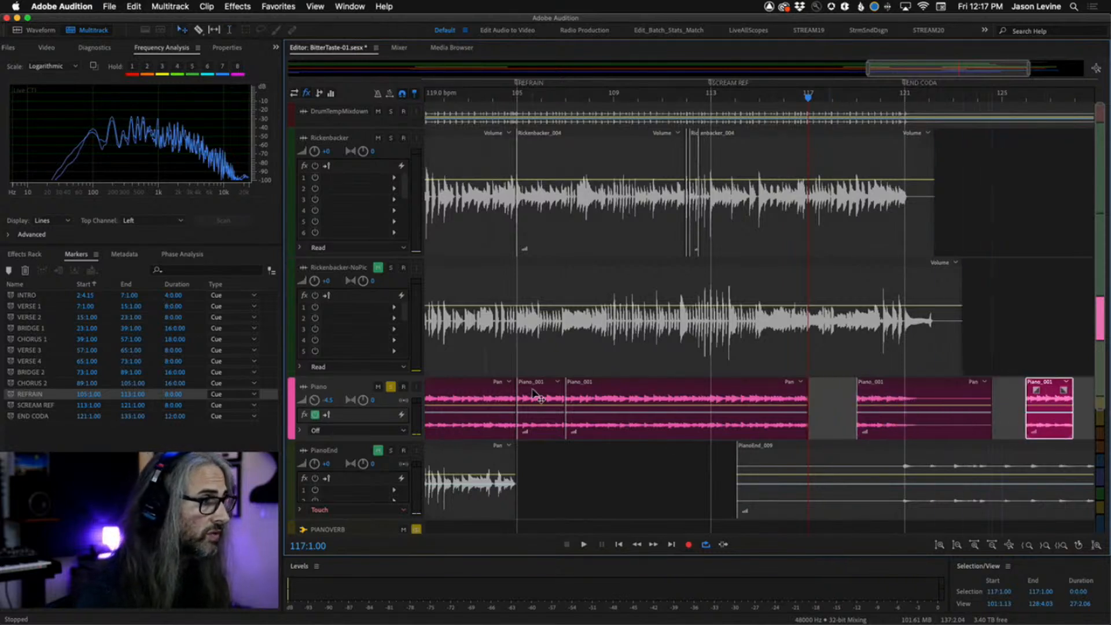
drag(531, 395, 822, 407)
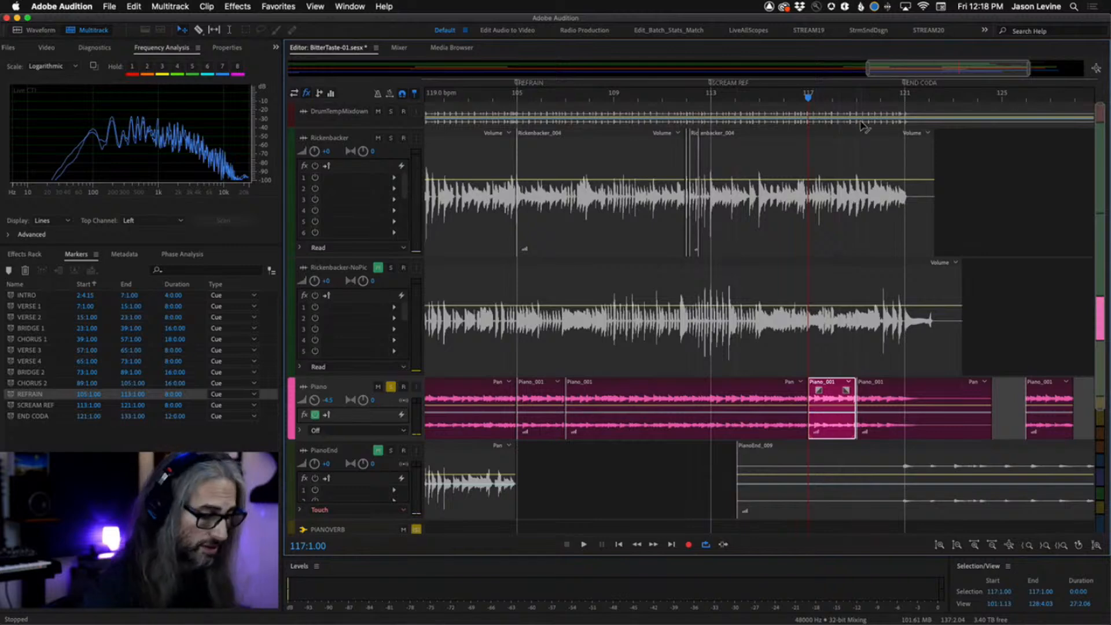
Extend the start of the Piano clip at bar 117 slightly earlier so it crossfades with the previous clip.
scroll(862, 126, up, 8)
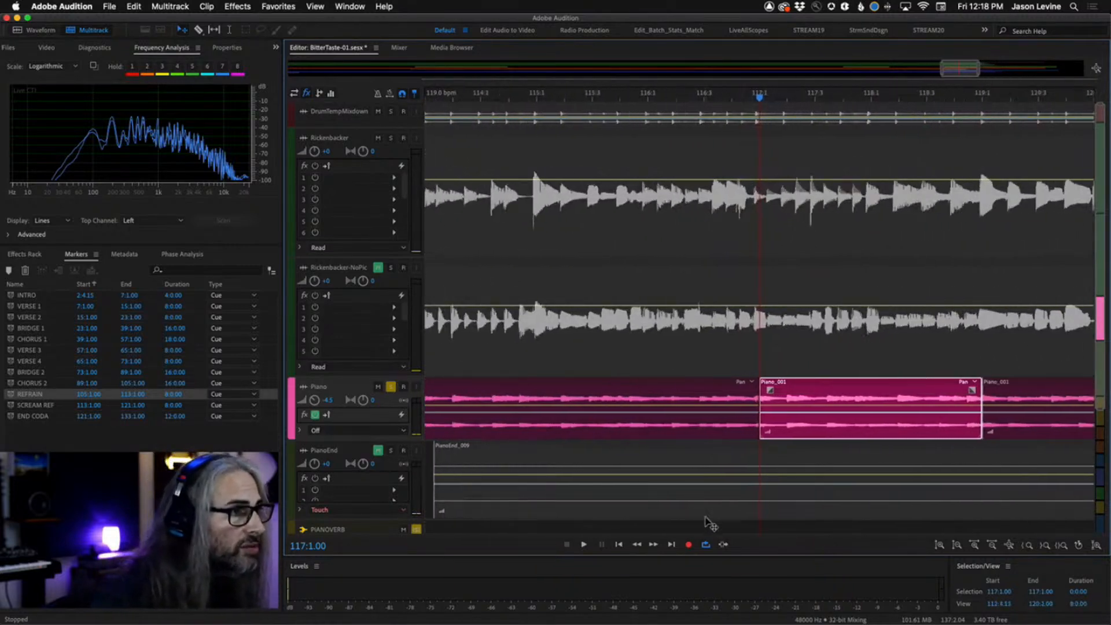
scroll(736, 489, up, 8)
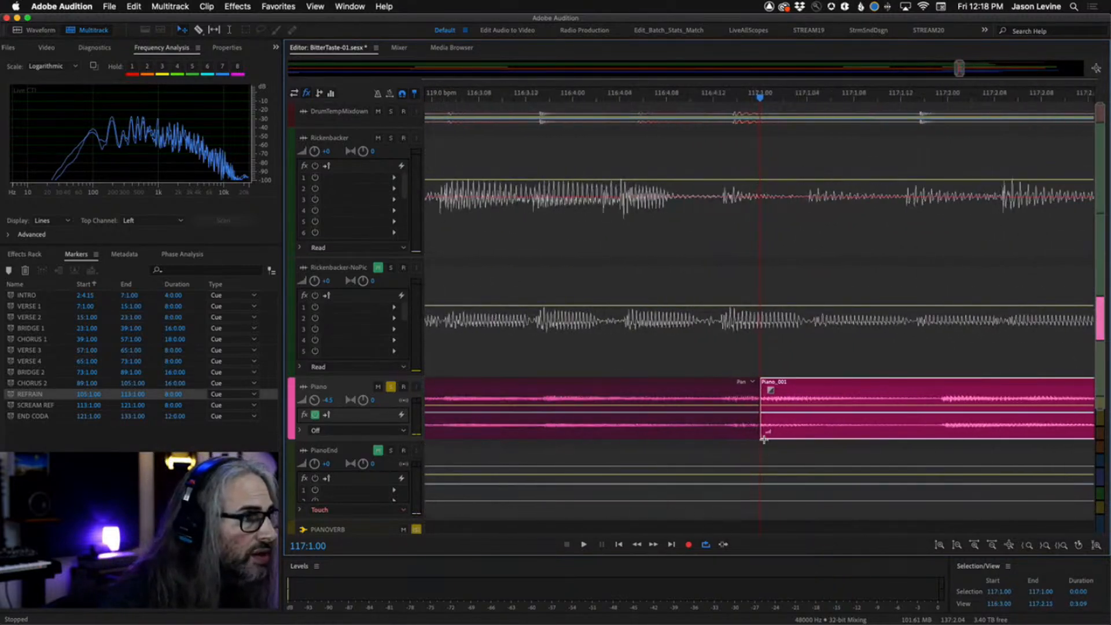
drag(761, 435, 713, 440)
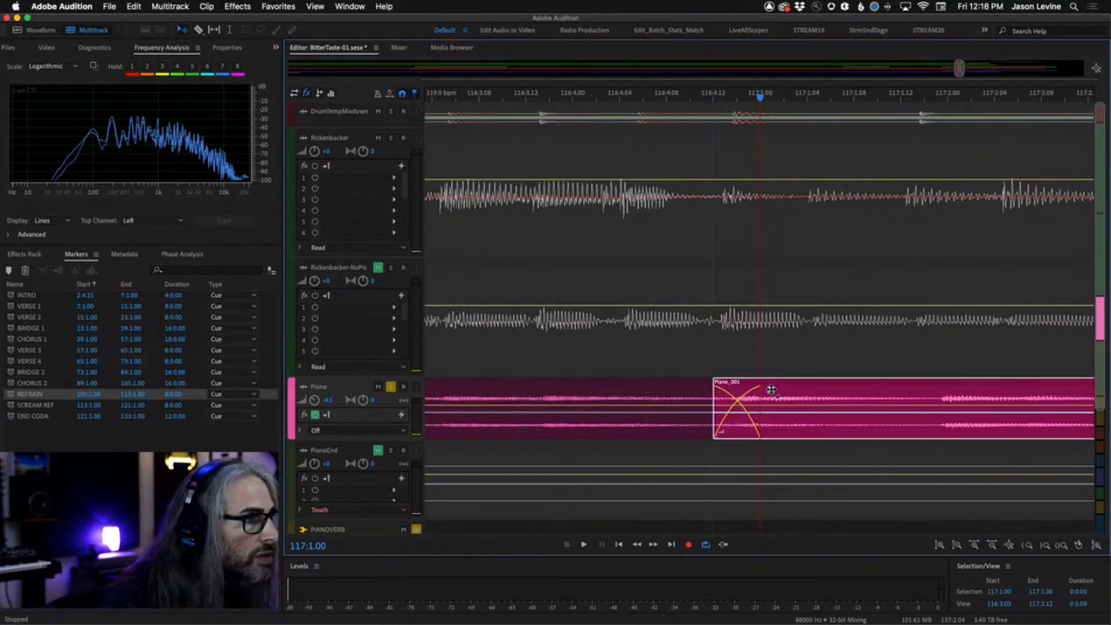
drag(771, 390, 734, 395)
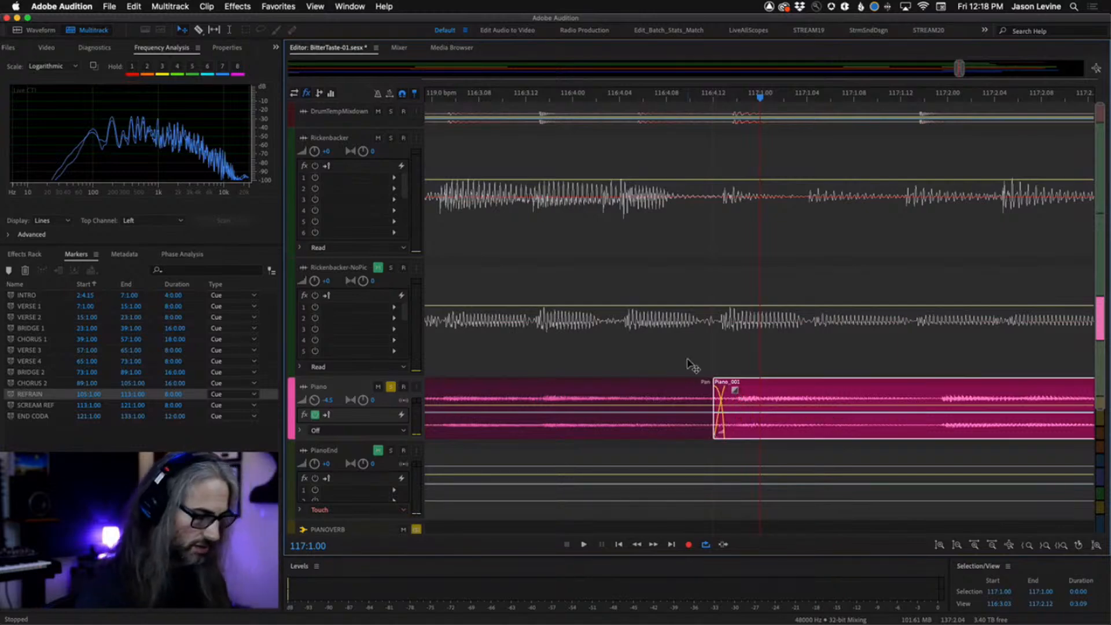
Play back the Piano crossfade at bar 117 from around bar 116.
scroll(687, 362, down, 6)
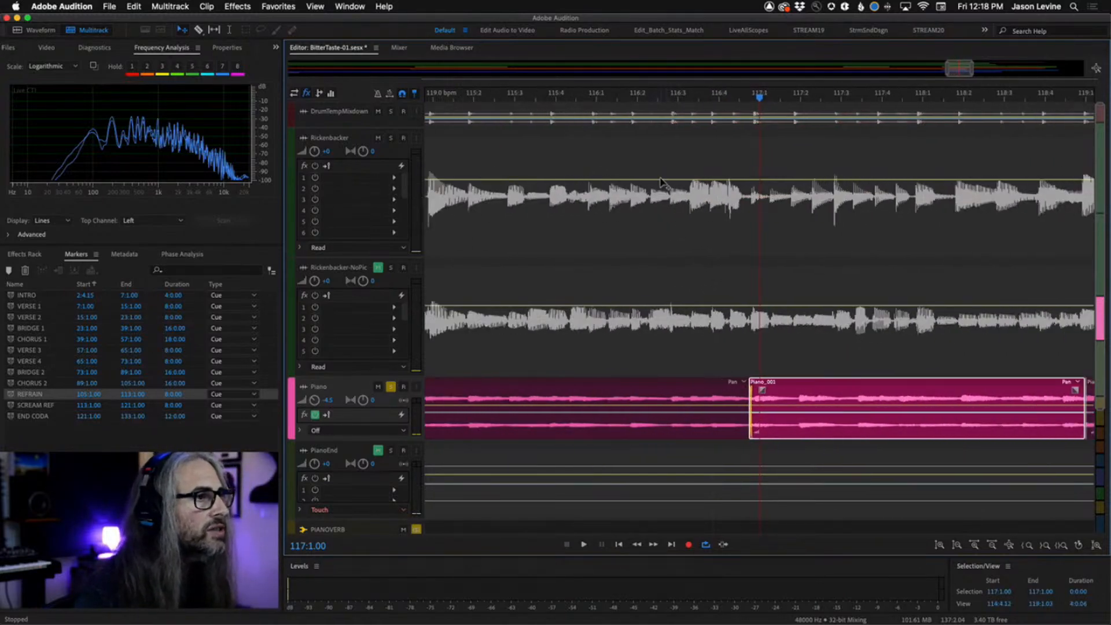
key(space)
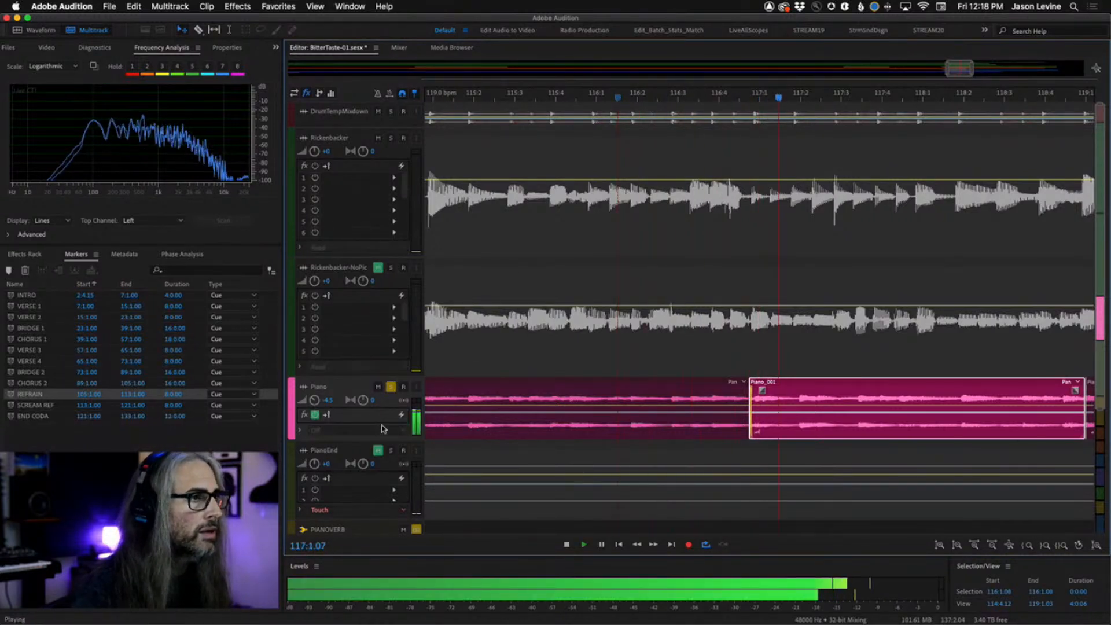
click(599, 96)
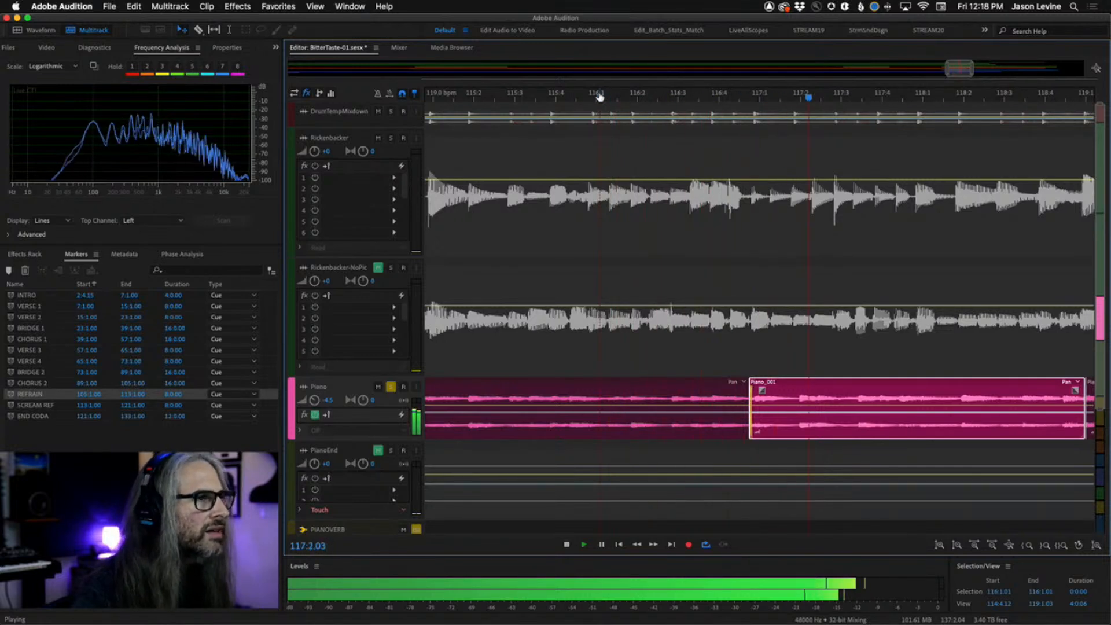
key(minus)
key(minus)
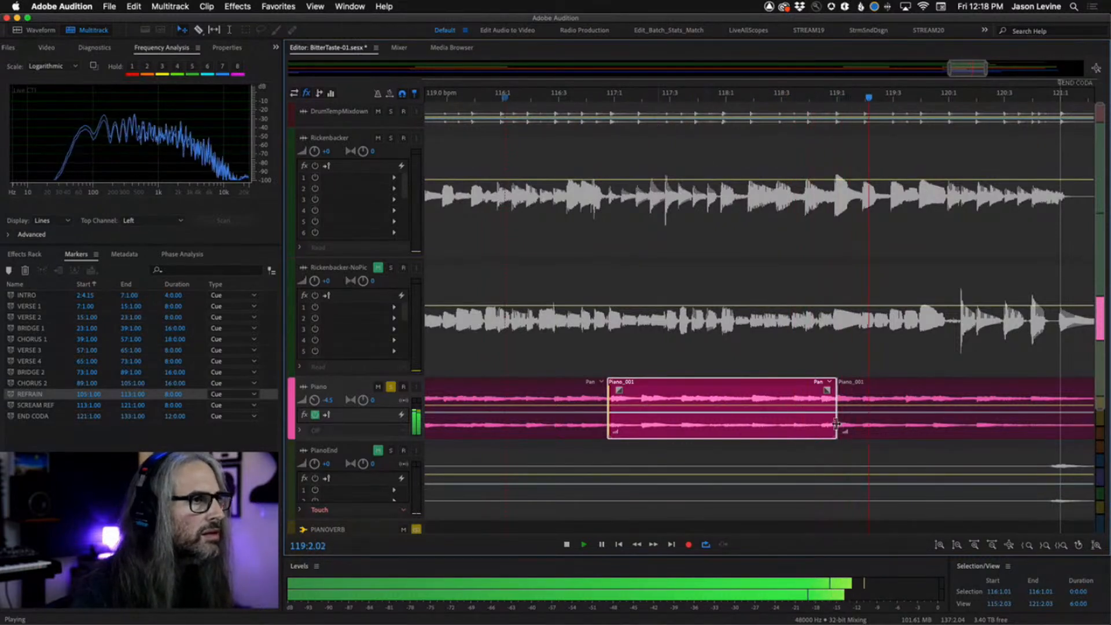
key(space)
Extend the Piano clip at bar 119 slightly earlier to crossfade with the previous clip, and play it back from bar 118.
click(860, 405)
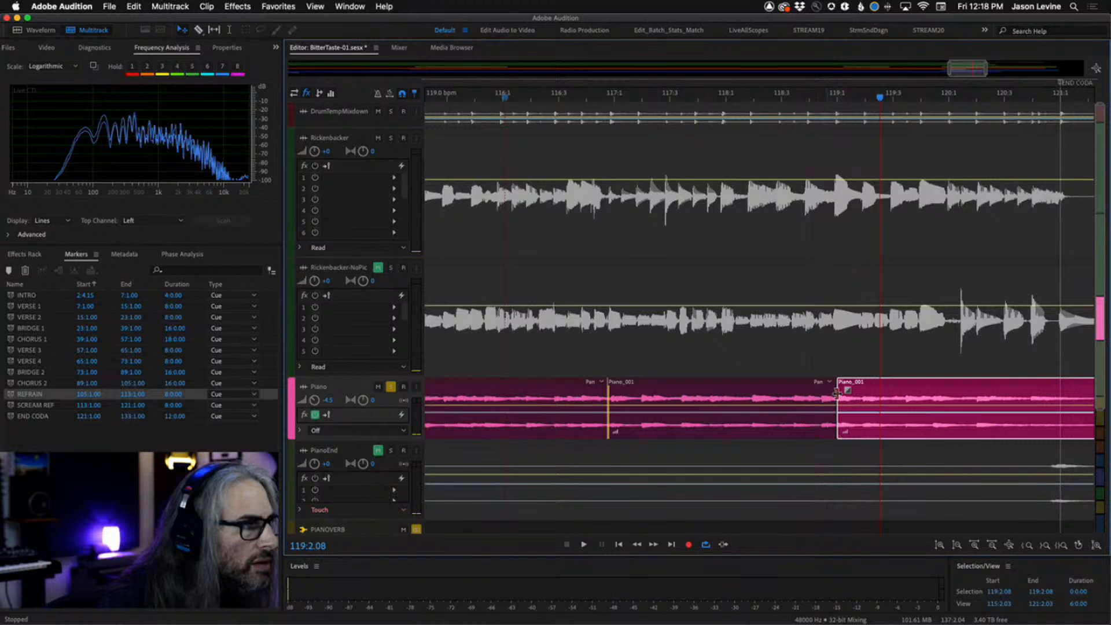
drag(836, 392, 822, 393)
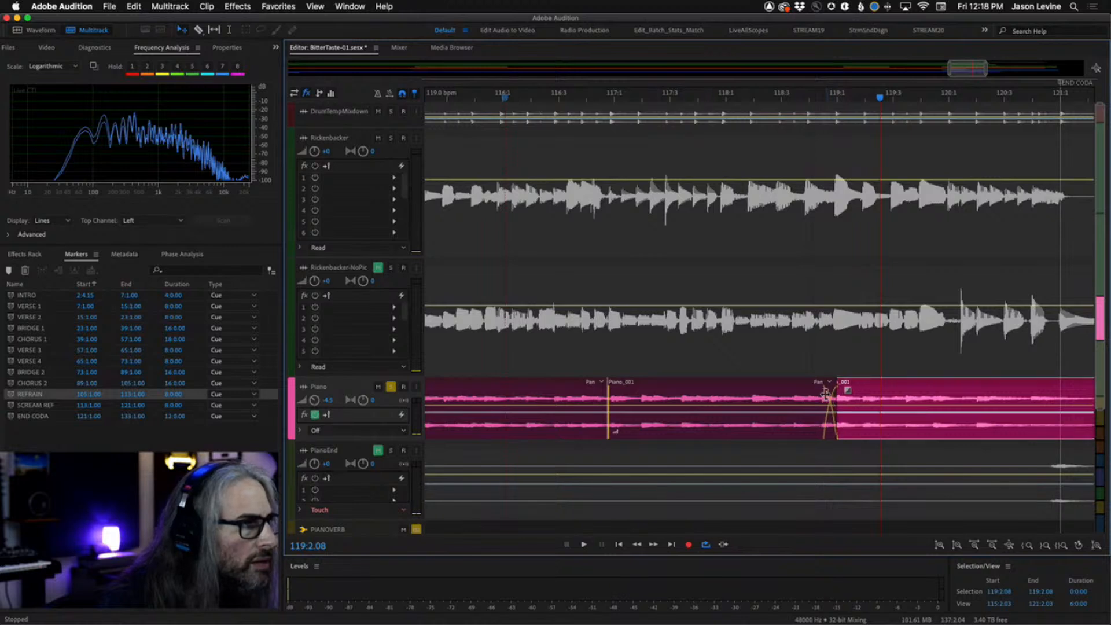
key(space)
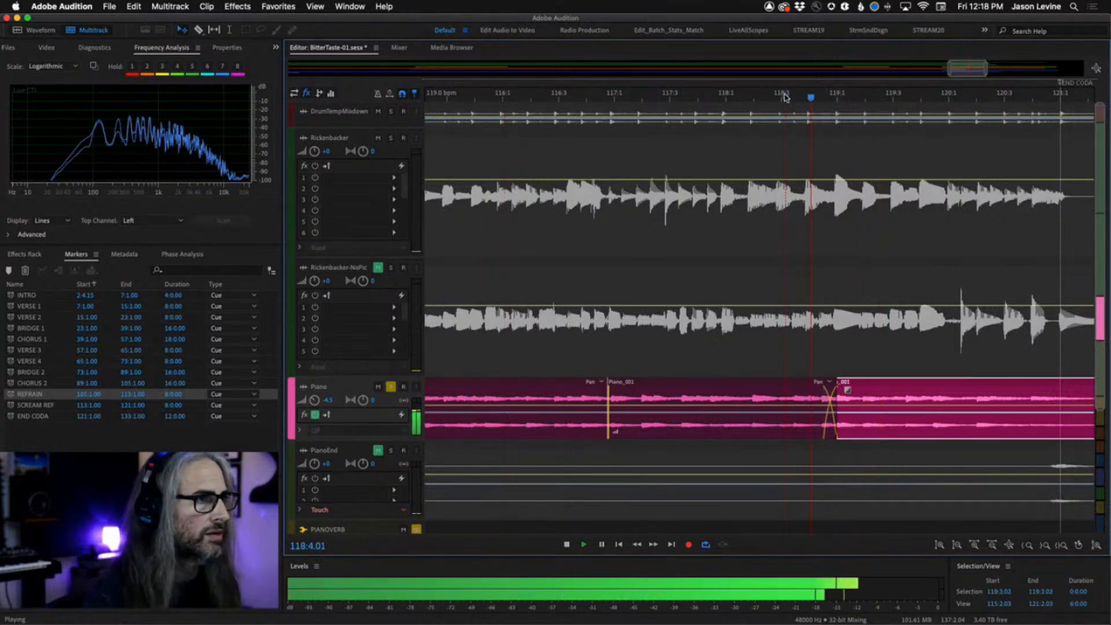
click(782, 97)
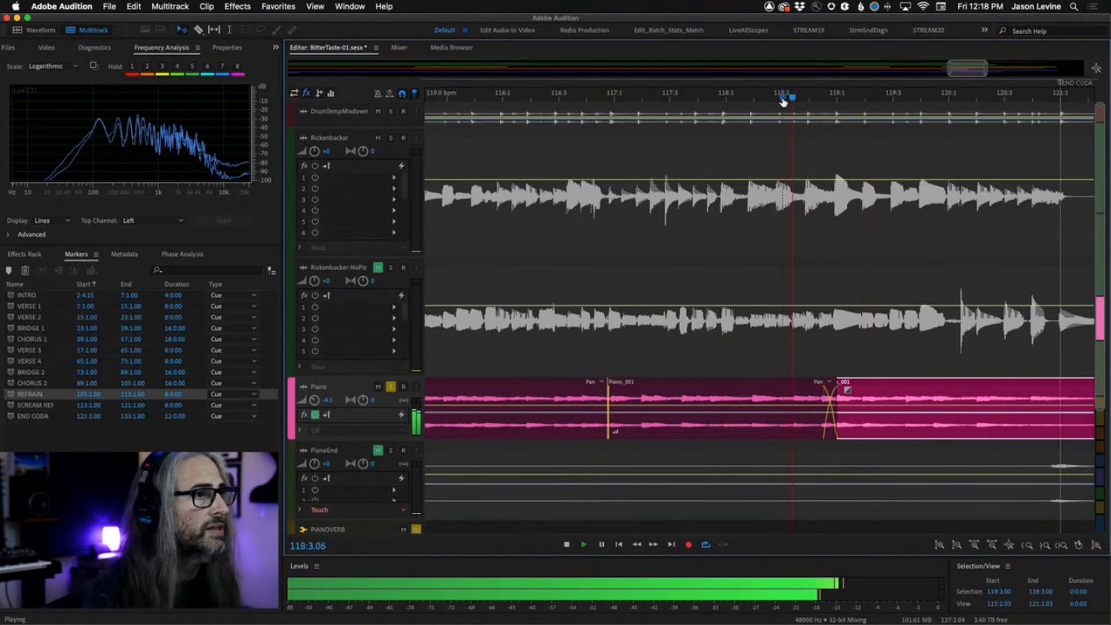
click(762, 98)
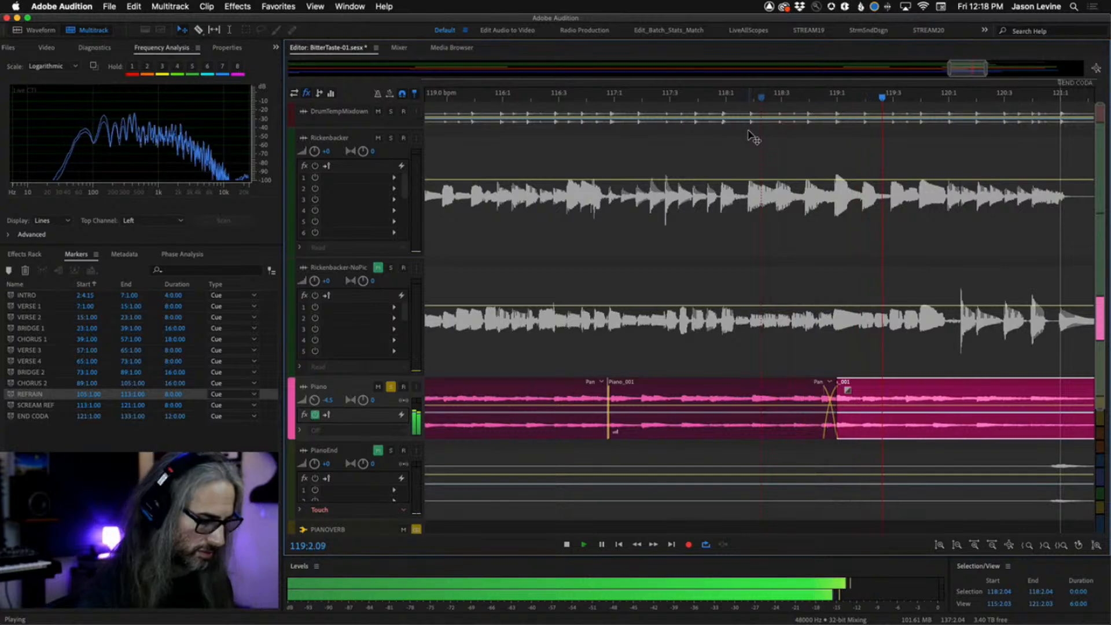
Unsolo the Piano track and play the full mix from around bar 115.
key(minus)
key(minus)
key(minus)
key(minus)
key(minus)
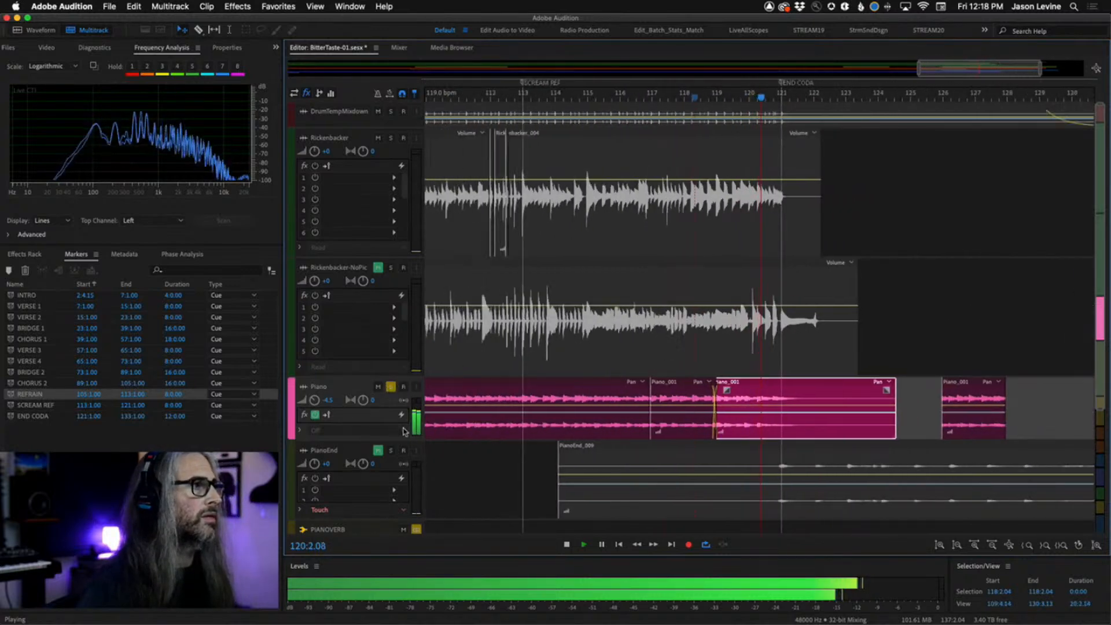
key(space)
click(390, 386)
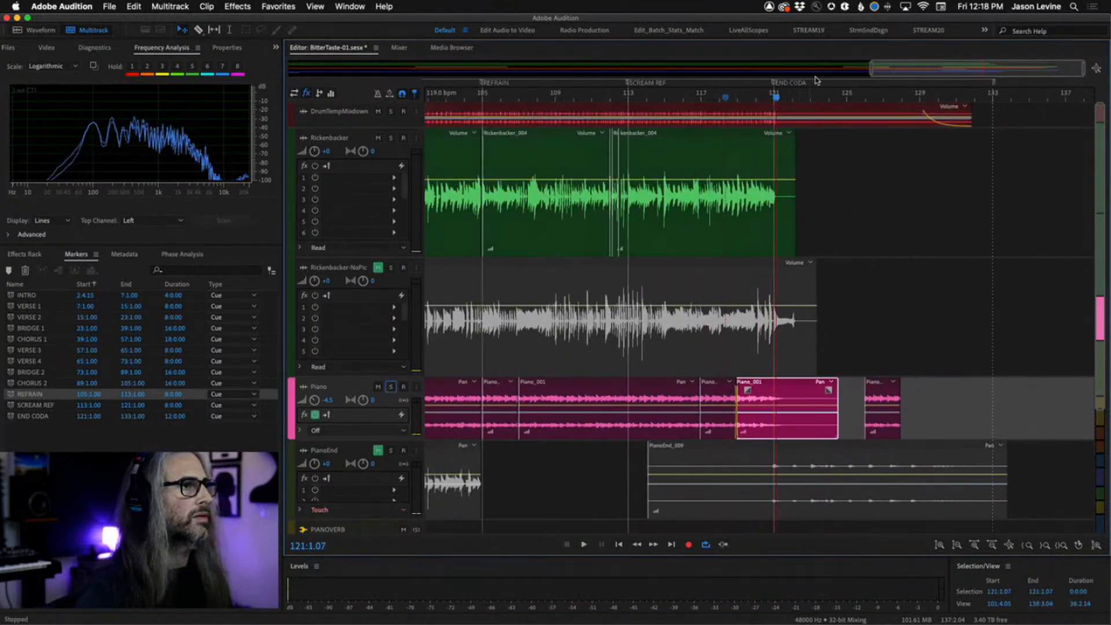
click(668, 99)
key(space)
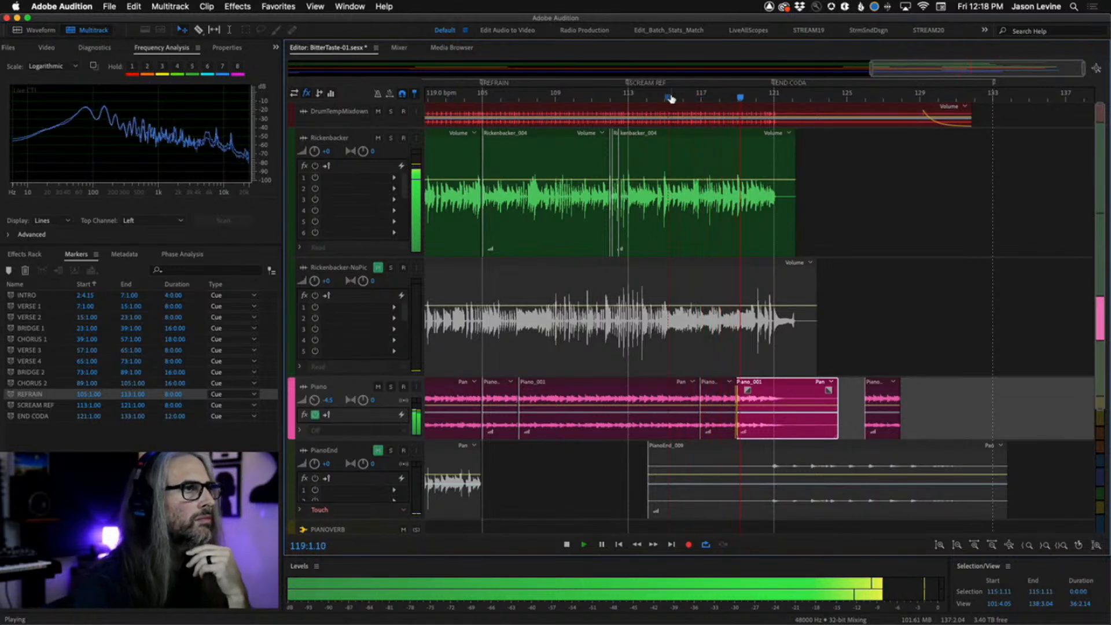
key(space)
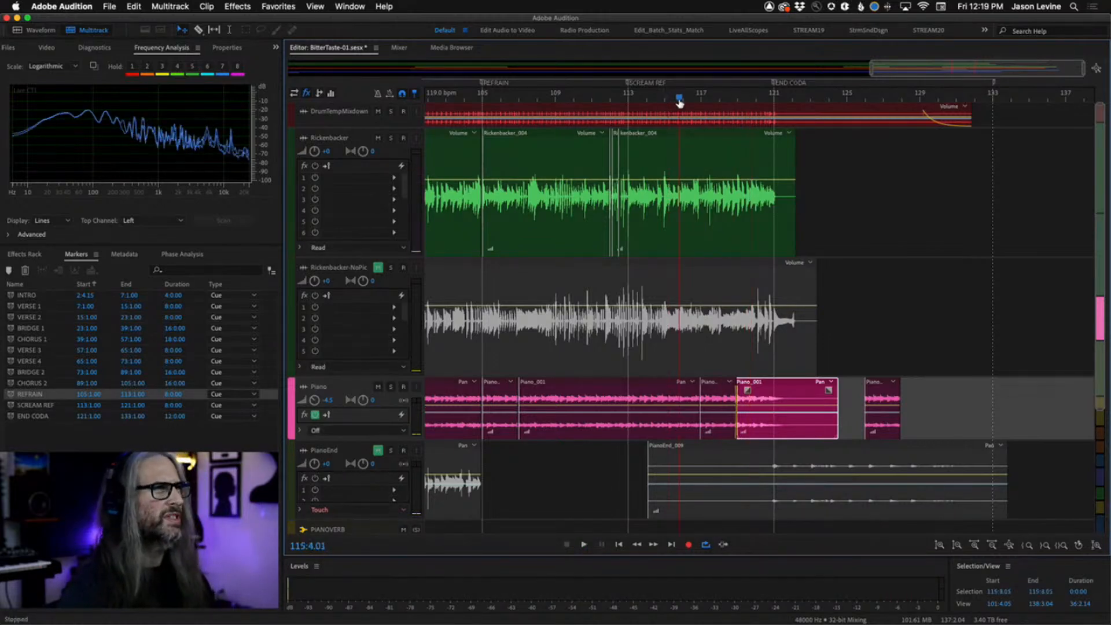
key(space)
Solo the Piano track again and play the crossfade near 117:1.00 at close zoom.
key(equal)
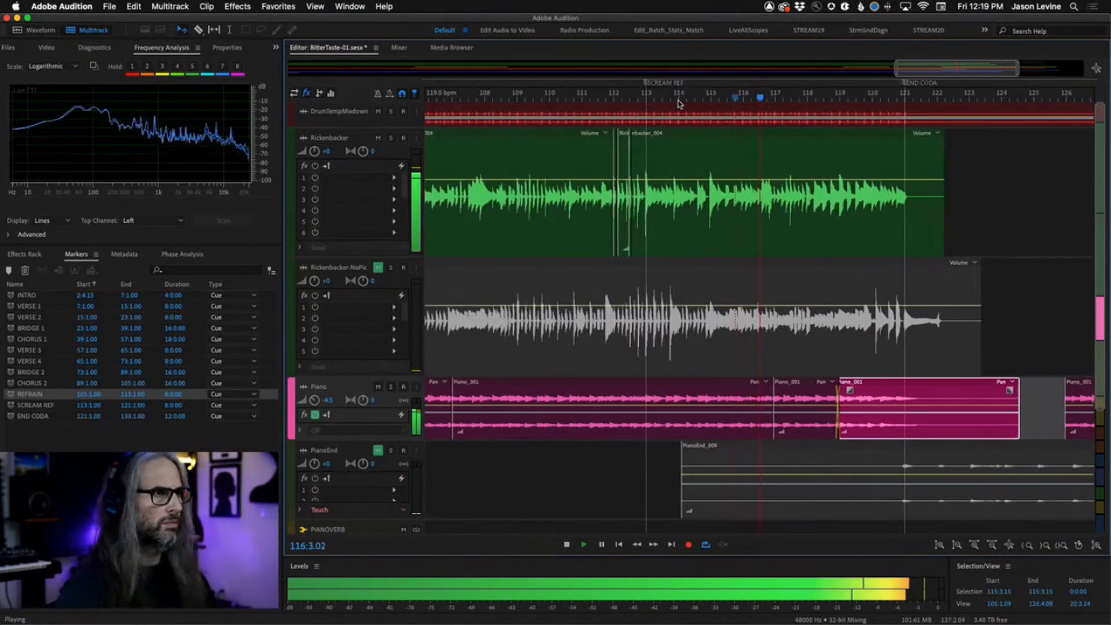
key(equal)
key(space)
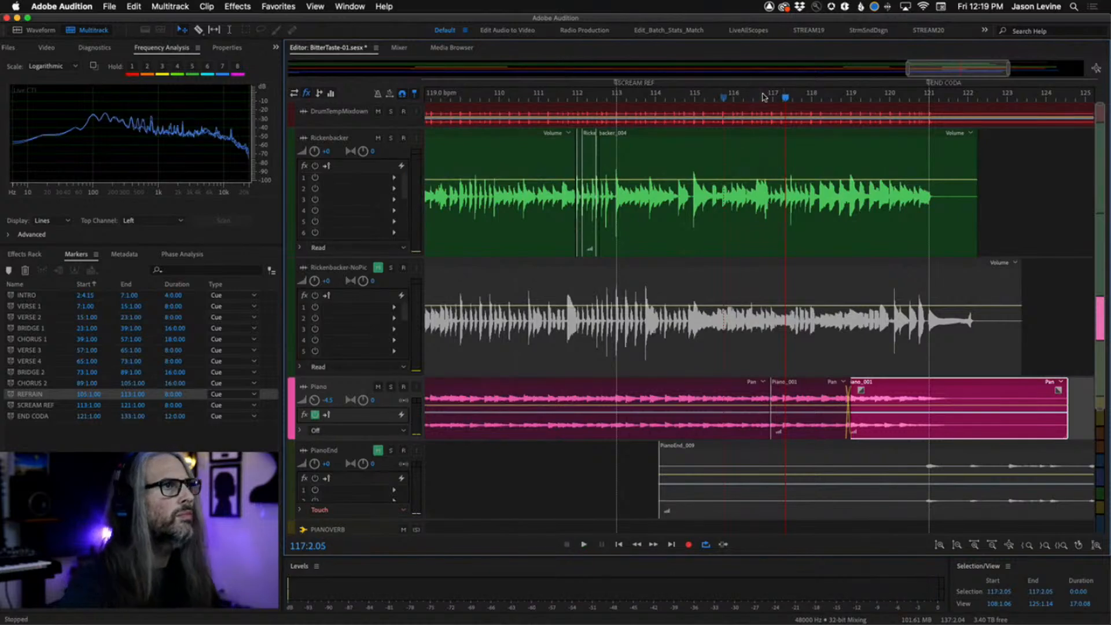
key(equal)
key(equal)
key(equal)
key(equal)
key(equal)
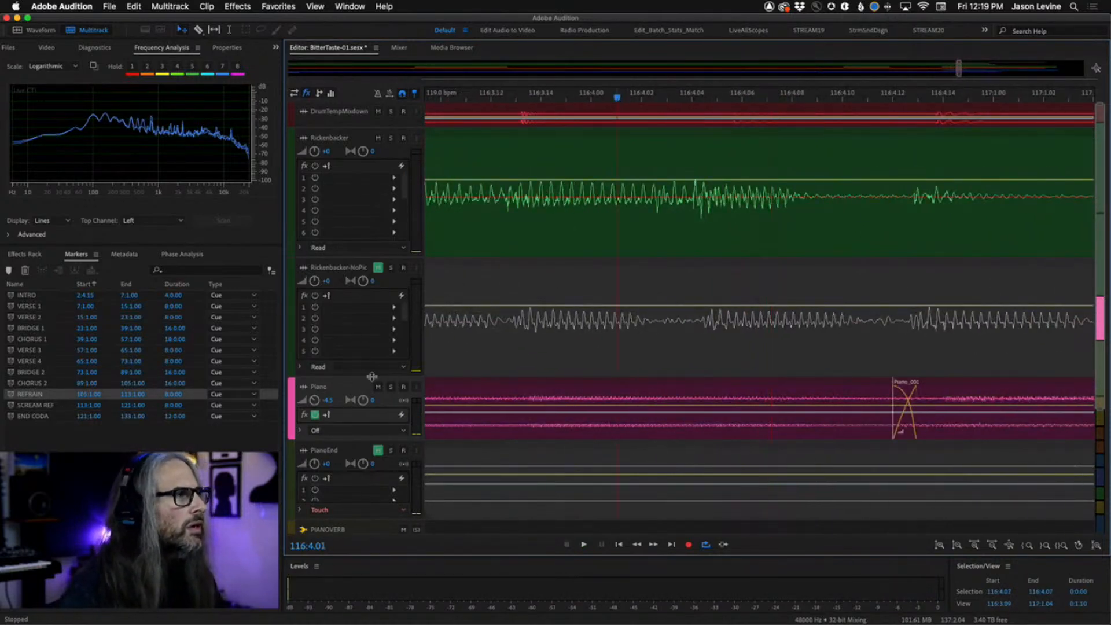
click(391, 388)
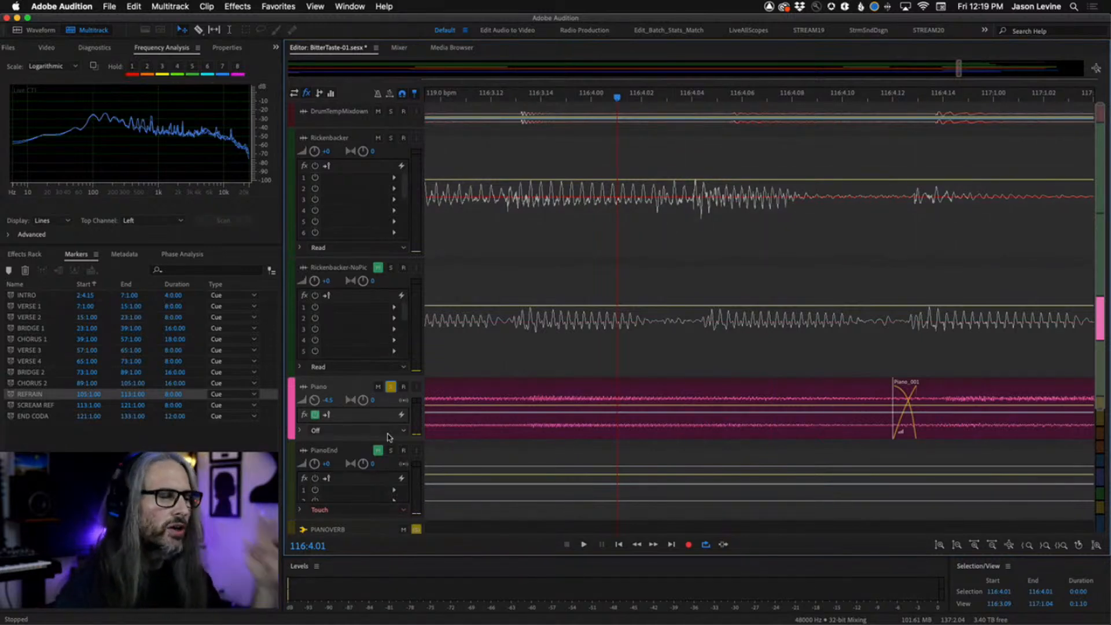
key(space)
key(space)
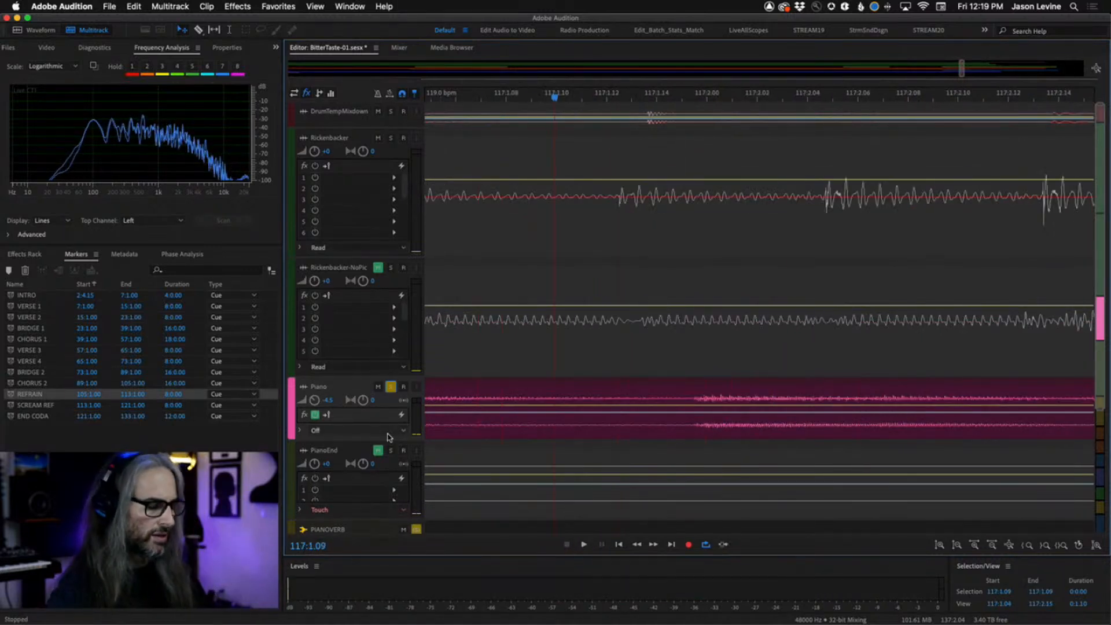
key(j)
key(l)
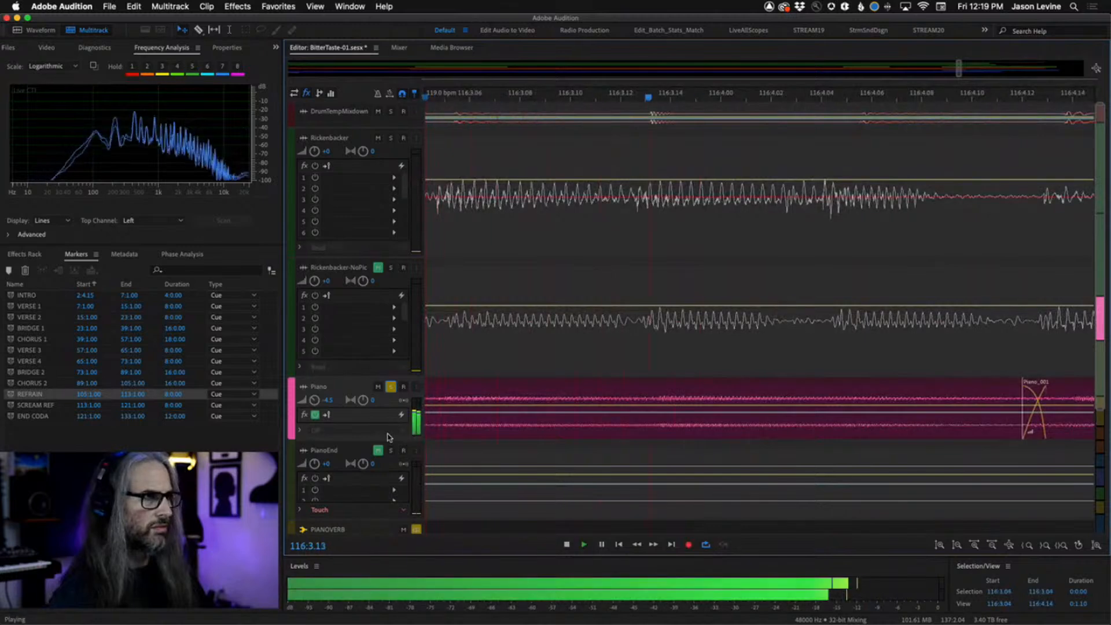
Shuttle playback through the Piano crossfade just after bar 116 and stop.
key(j)
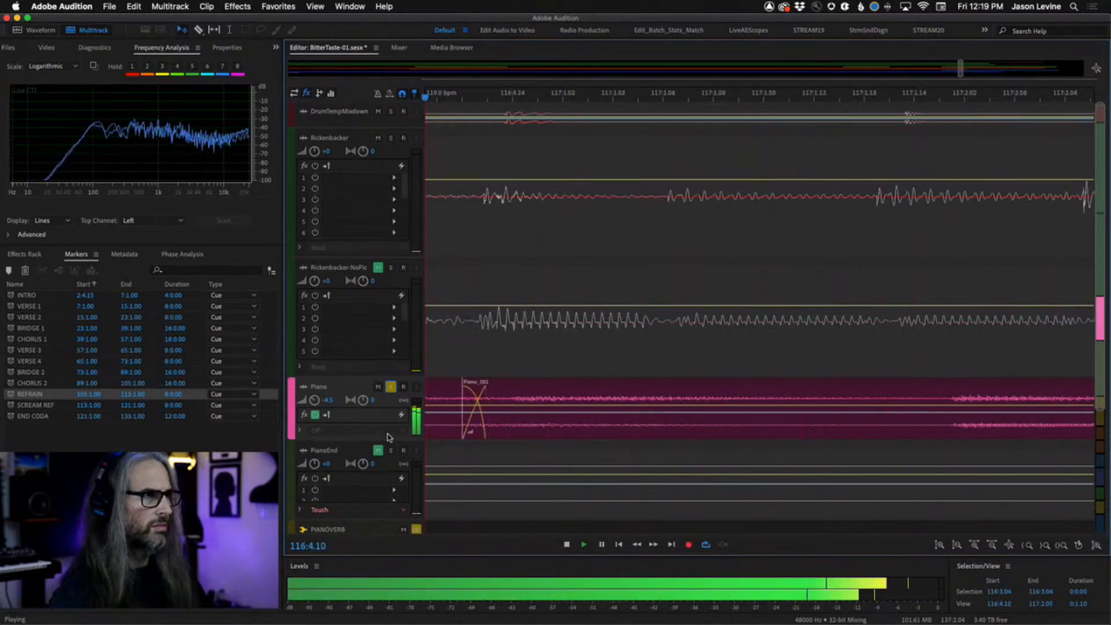
key(l)
key(space)
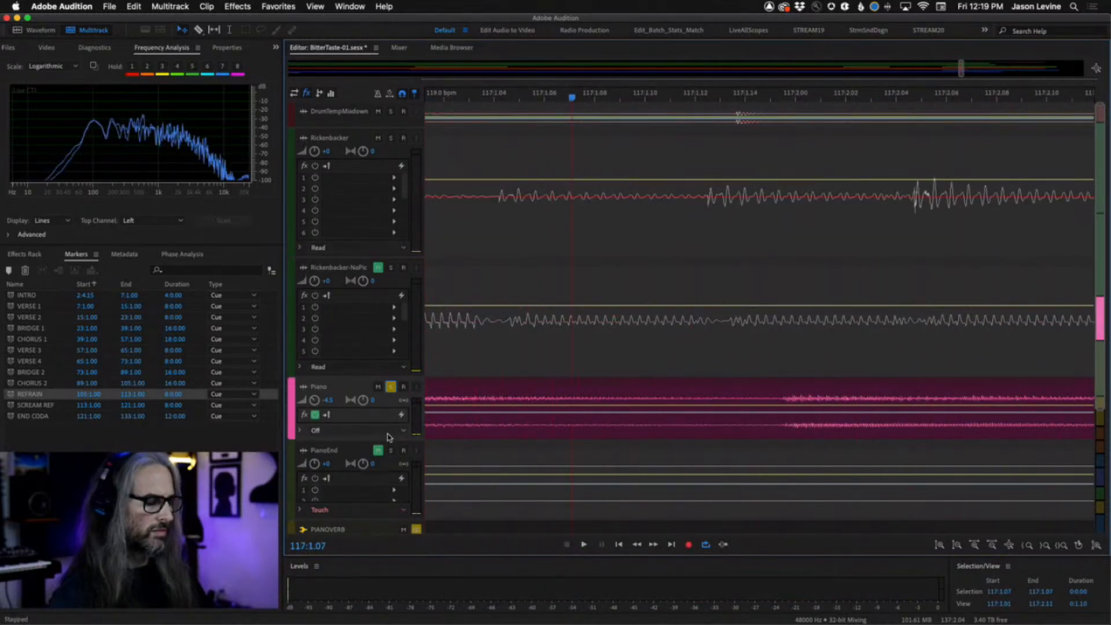
Zoom out, play from around bar 115, and unsolo the Piano track to hear the full mix.
key(minus)
key(minus)
key(minus)
key(minus)
key(minus)
key(minus)
key(minus)
key(minus)
key(minus)
key(minus)
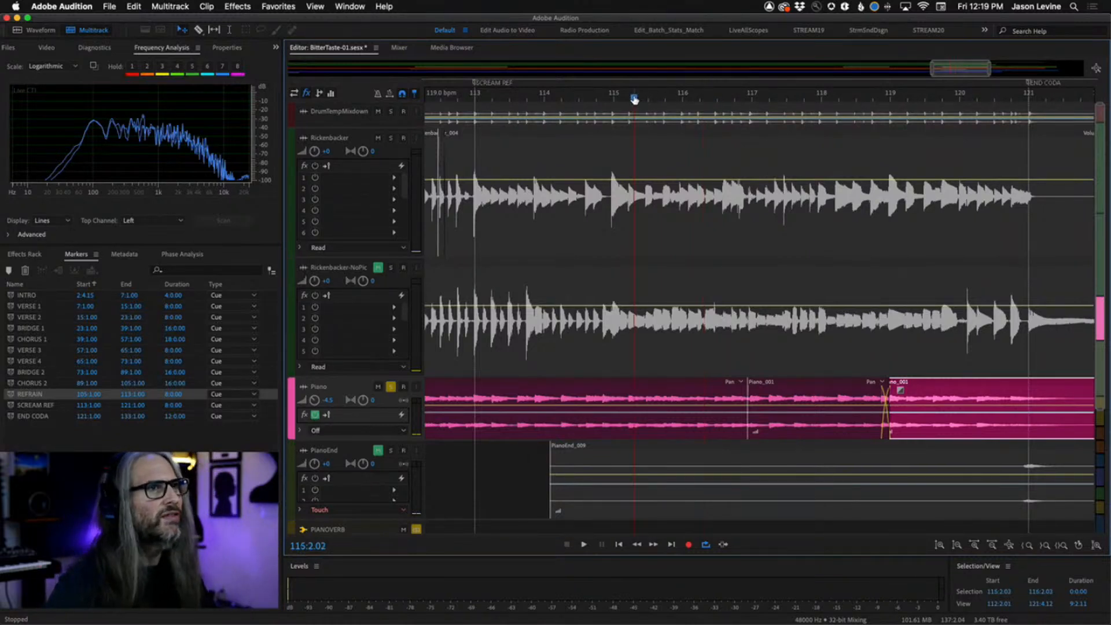
key(space)
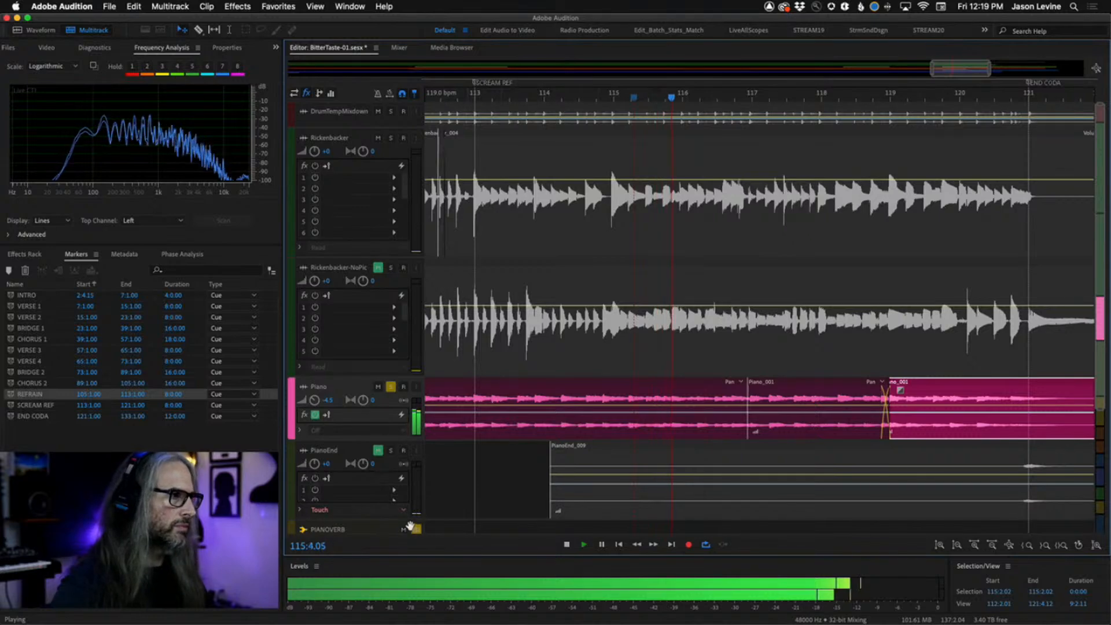
click(391, 386)
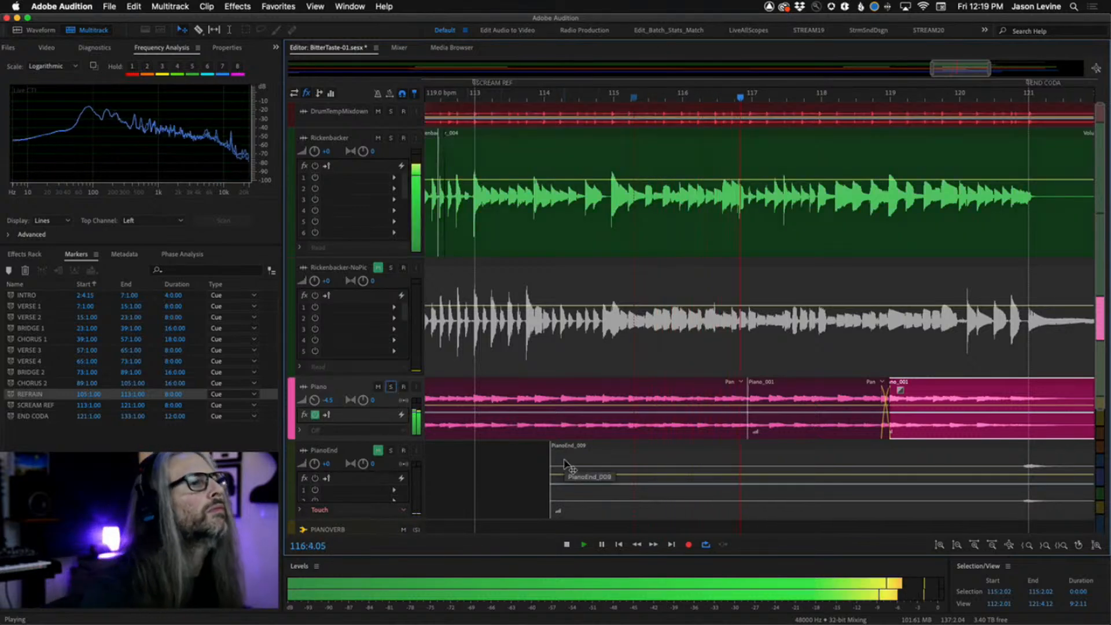
Delete the stray short Piano clip sitting after bar 129.
key(minus)
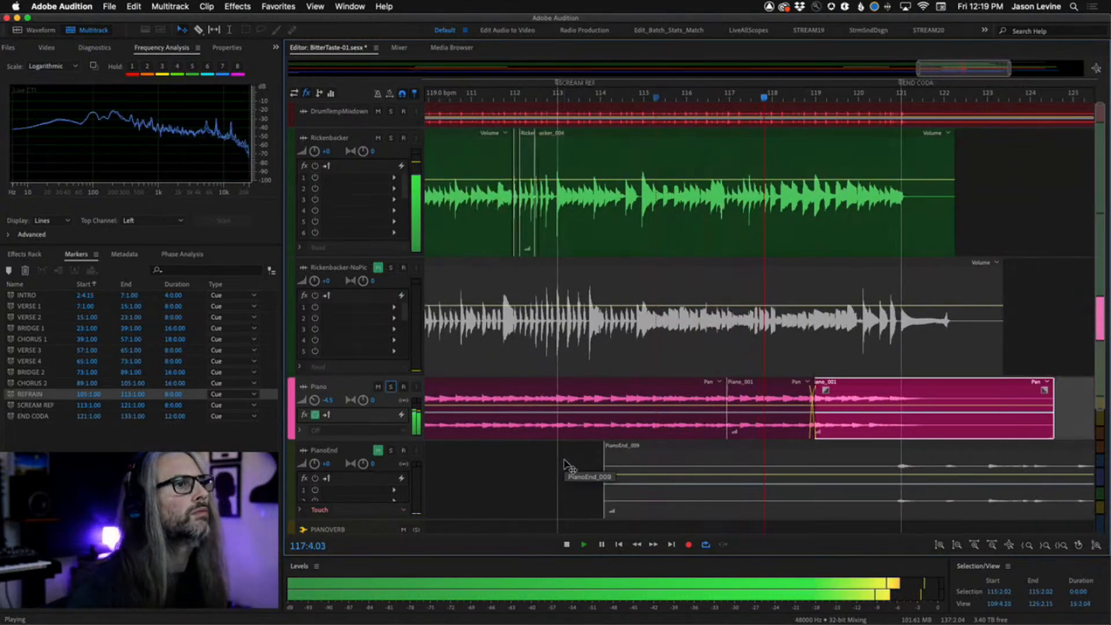
key(minus)
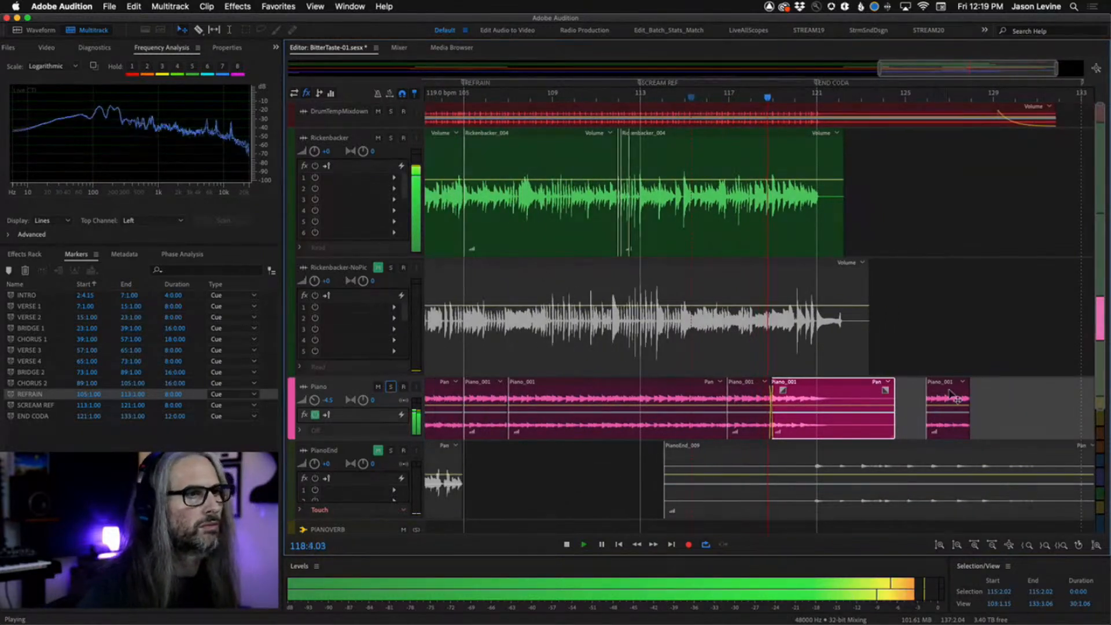
click(950, 394)
key(Delete)
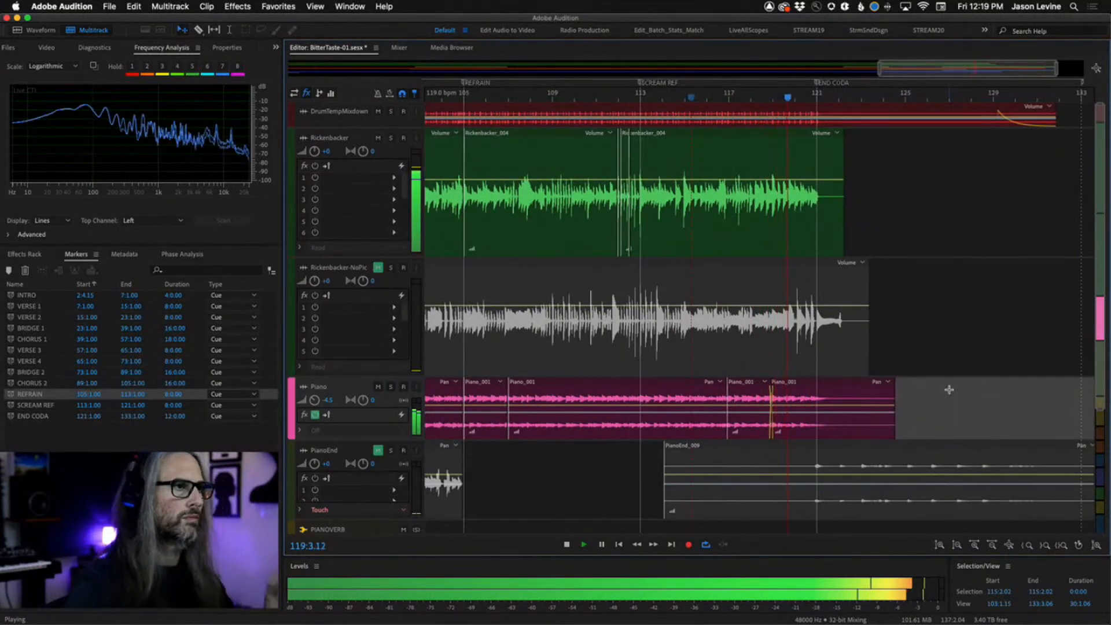
Unmute the PianoEnd track and play the ending section with all lower tracks in view.
click(377, 450)
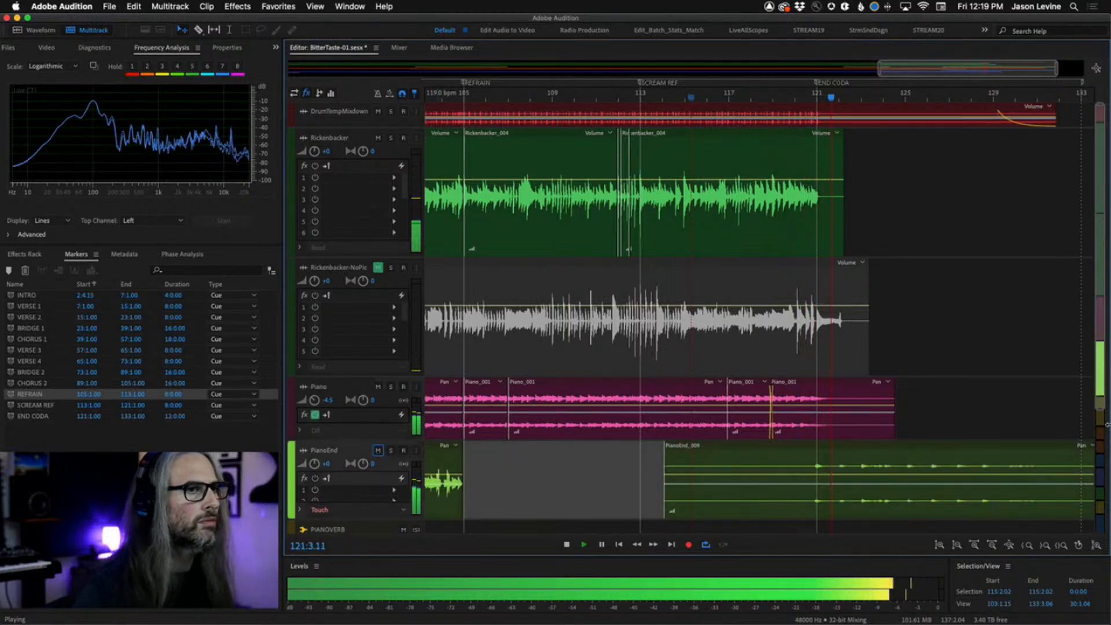
drag(1101, 408, 1103, 554)
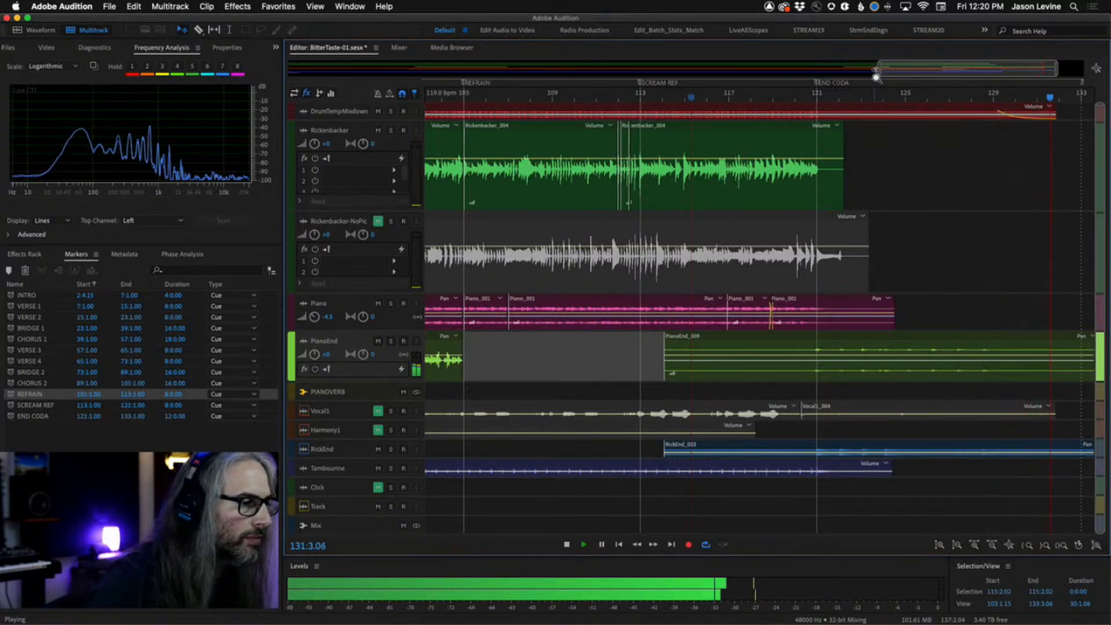
key(space)
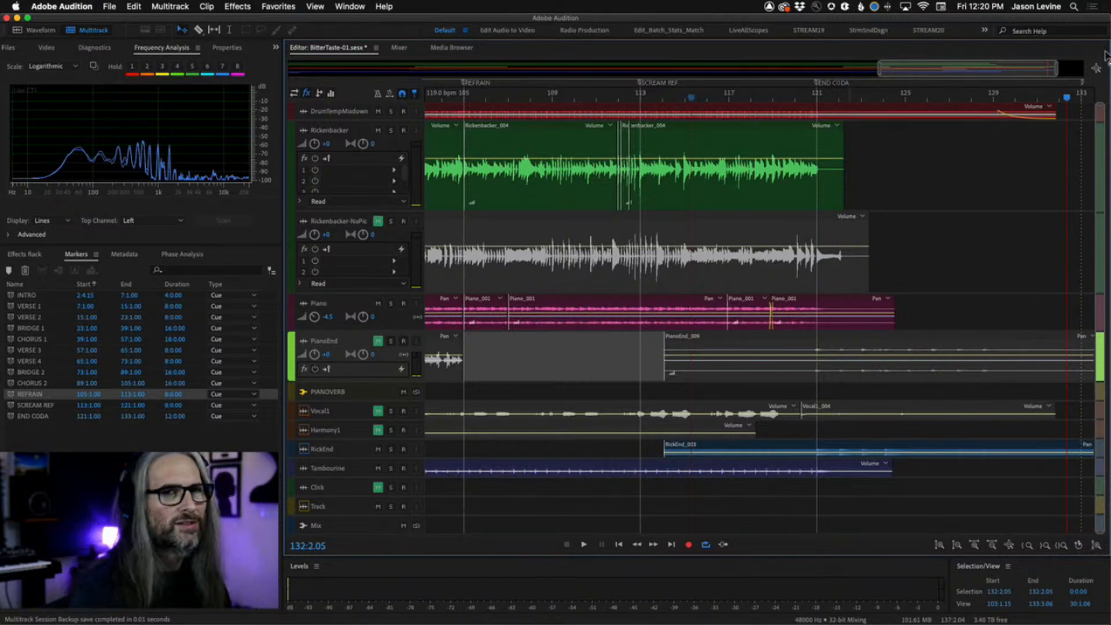
Across the whole-song view, enlarge the DrumTempMixdown track, shrink the Rickenbacker track, and minimize the Rickenbacker-NoPic track.
drag(1058, 69, 1099, 70)
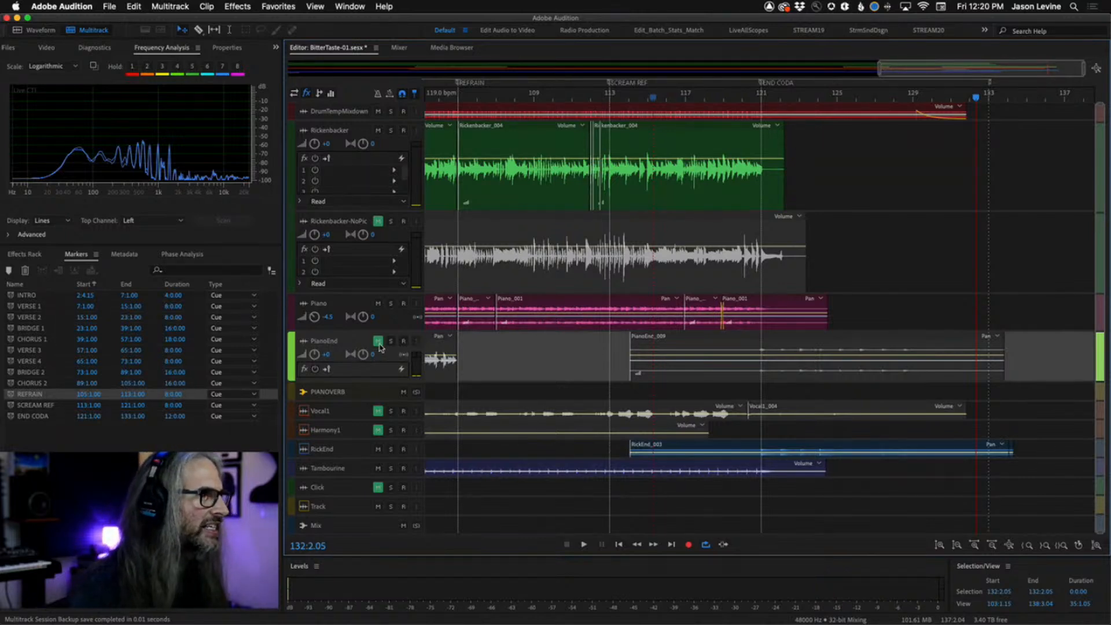
drag(878, 78, 634, 81)
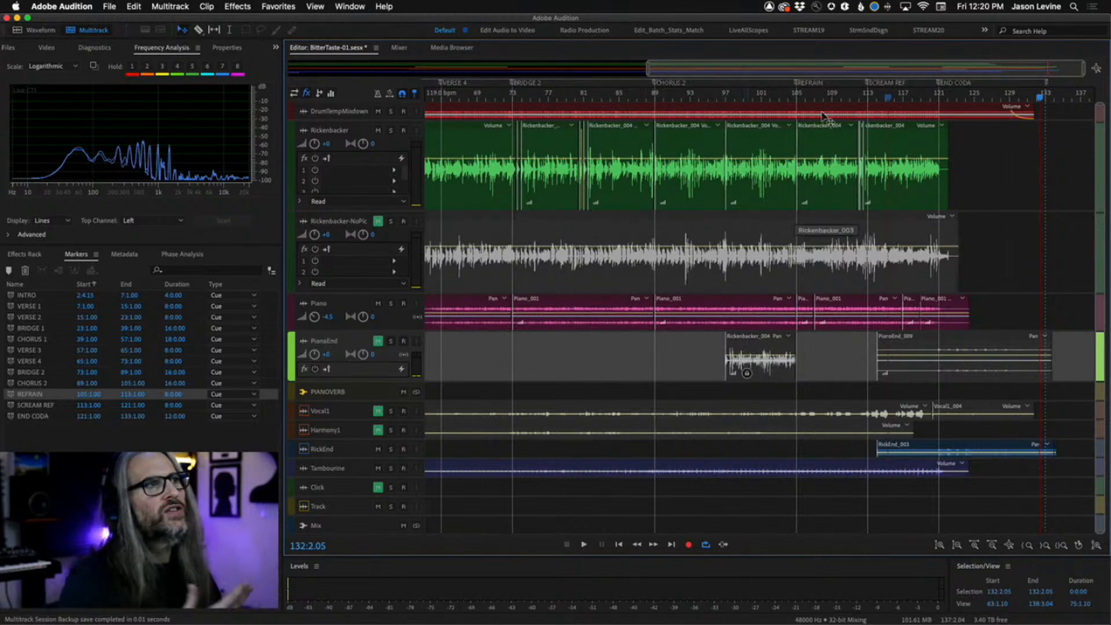
drag(647, 69, 288, 69)
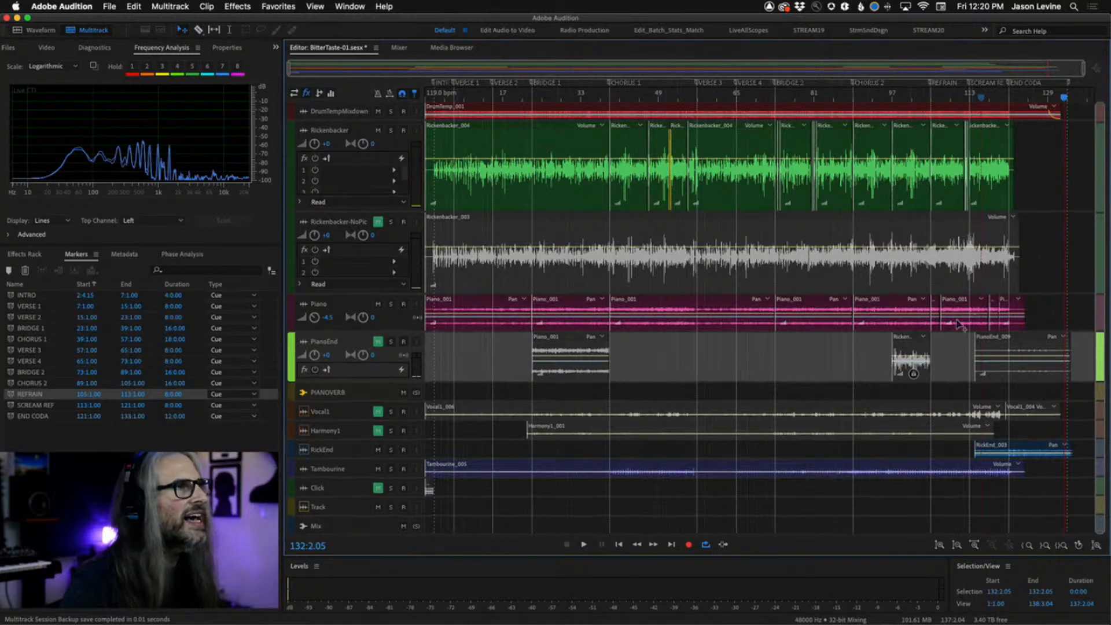
drag(345, 119, 350, 164)
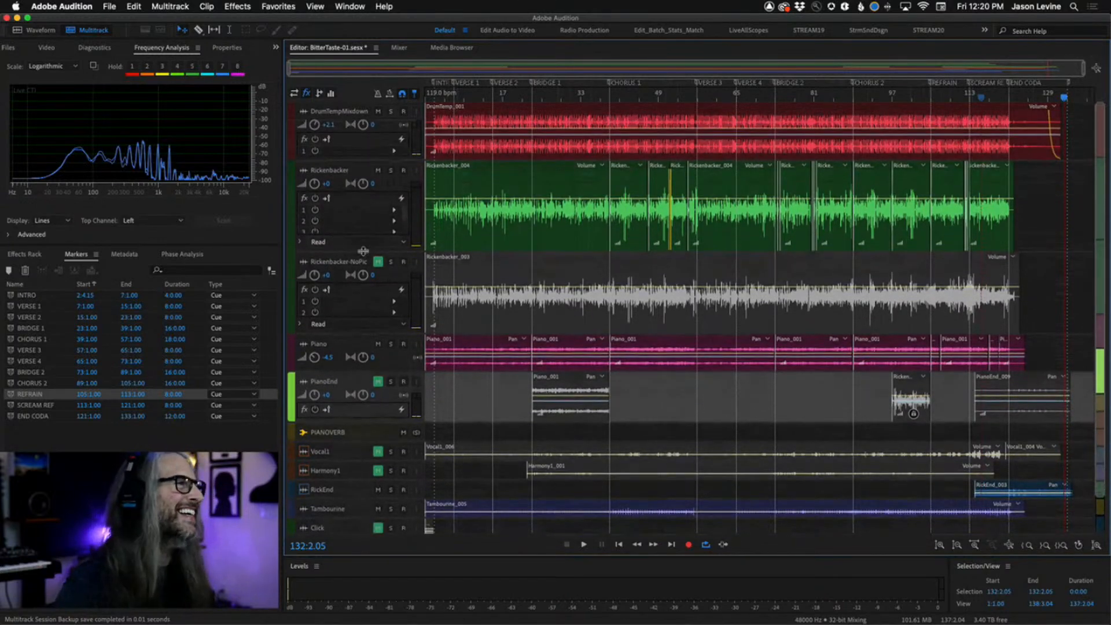
drag(363, 250, 365, 203)
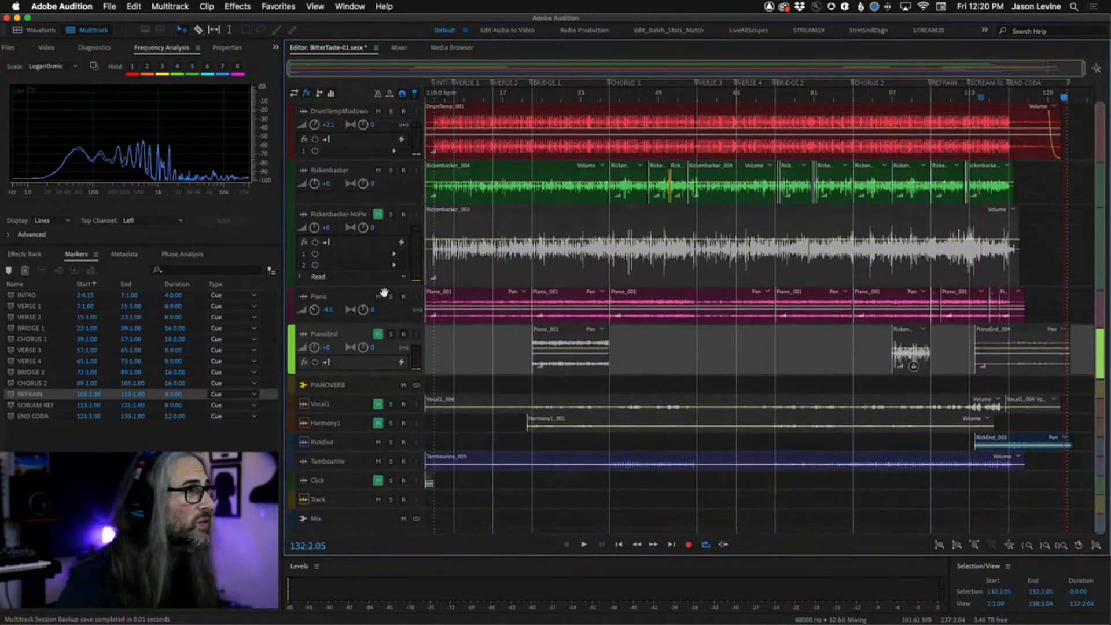
double_click(303, 216)
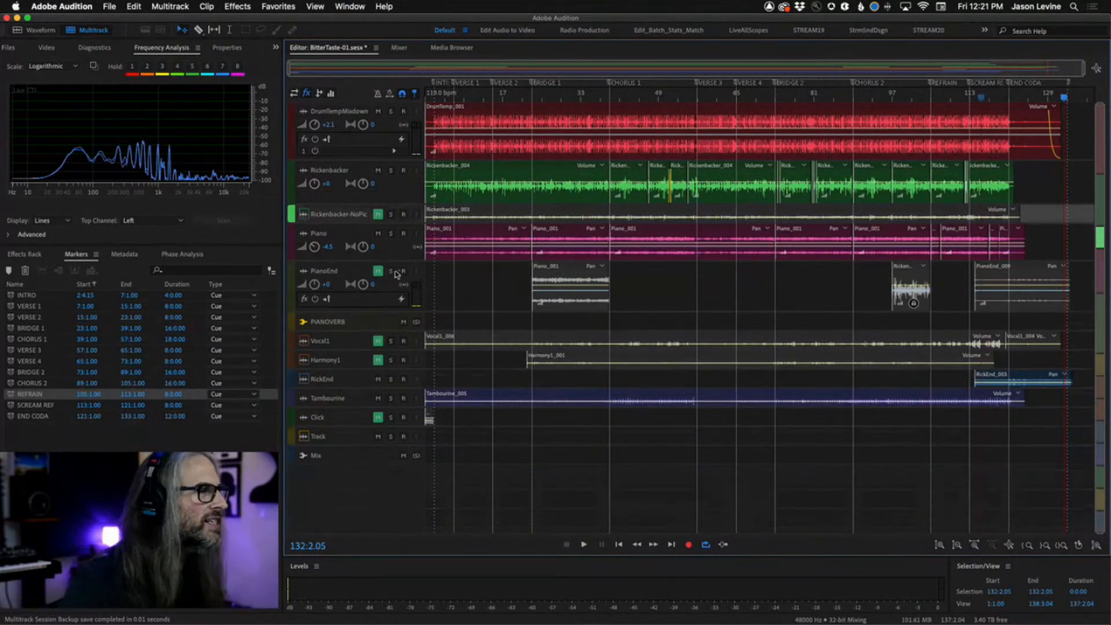
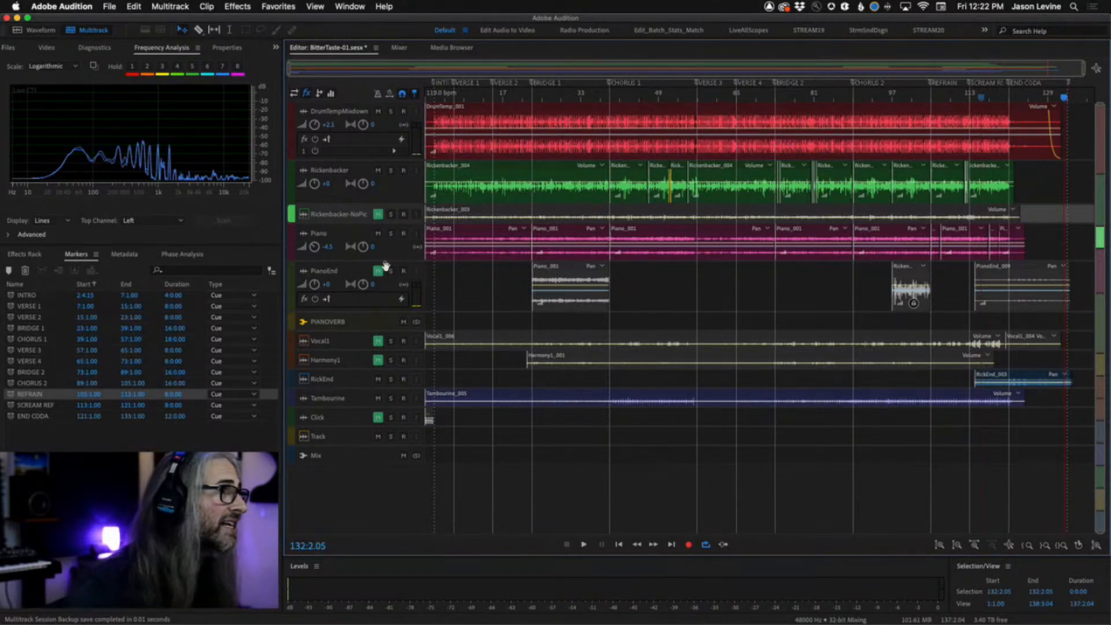
Delete the two earlier PianoEnd clips near bars 25 and 105, leaving only the ending clip.
click(379, 273)
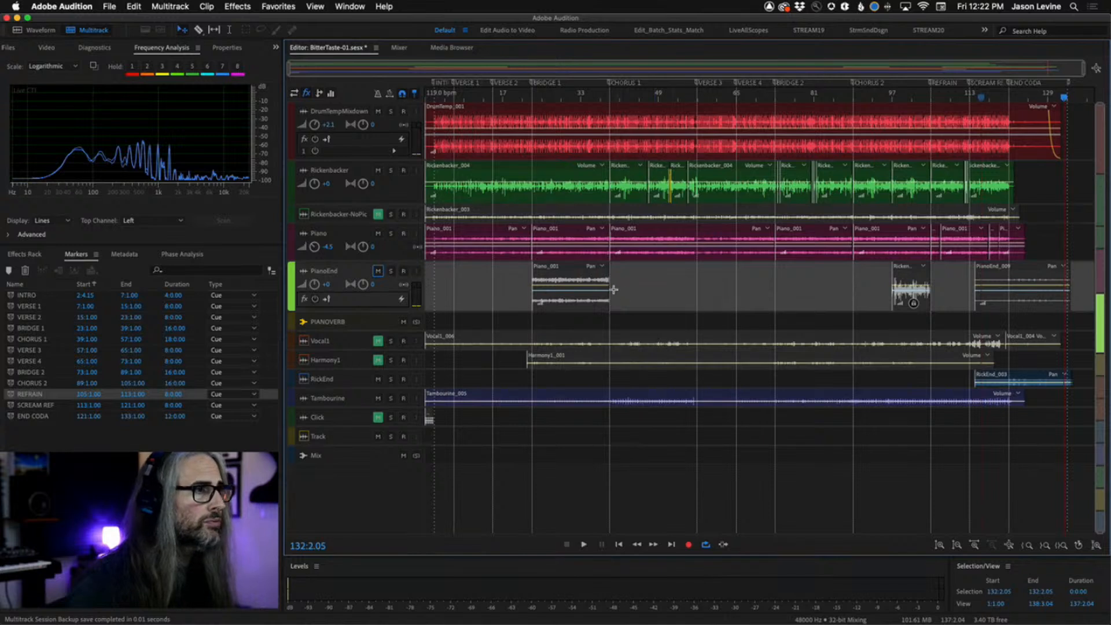
click(562, 287)
key(Delete)
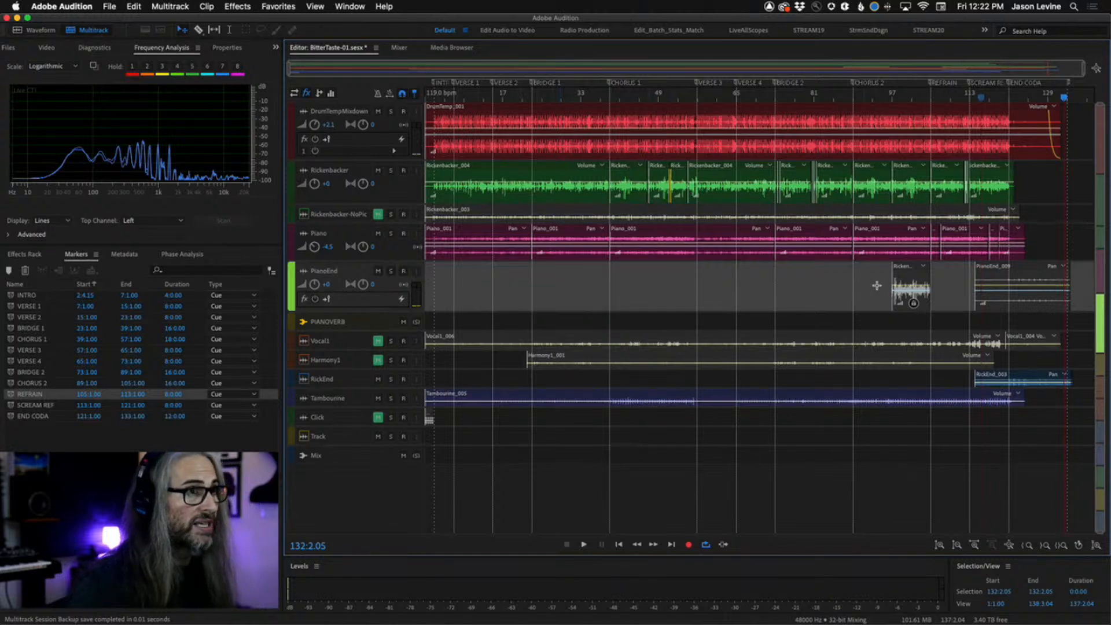
click(913, 279)
key(Delete)
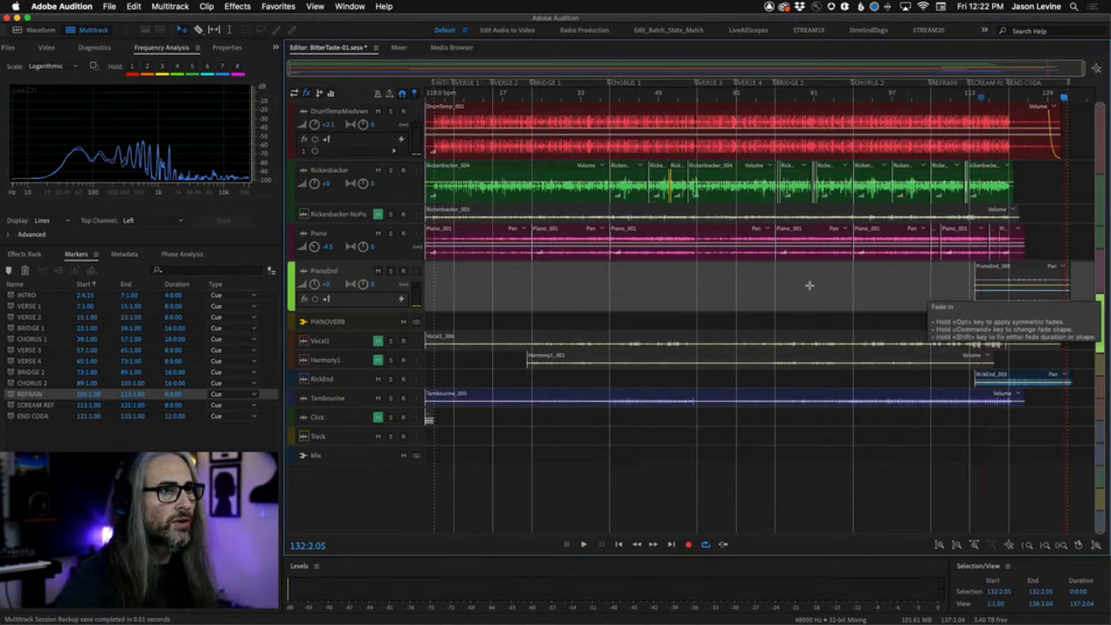
click(391, 271)
click(391, 271)
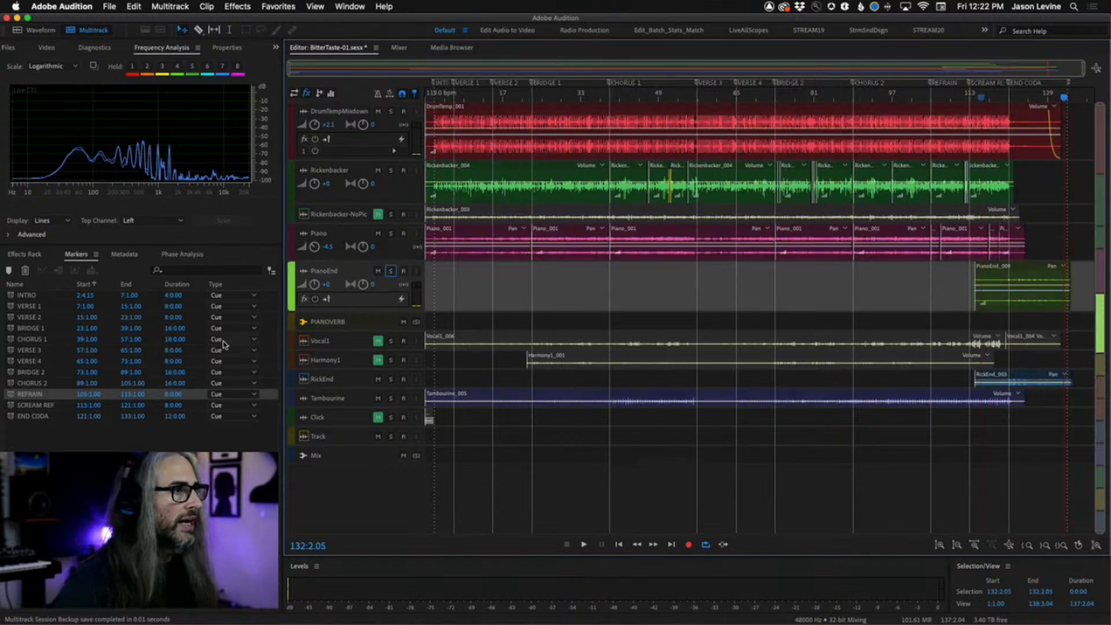
click(842, 398)
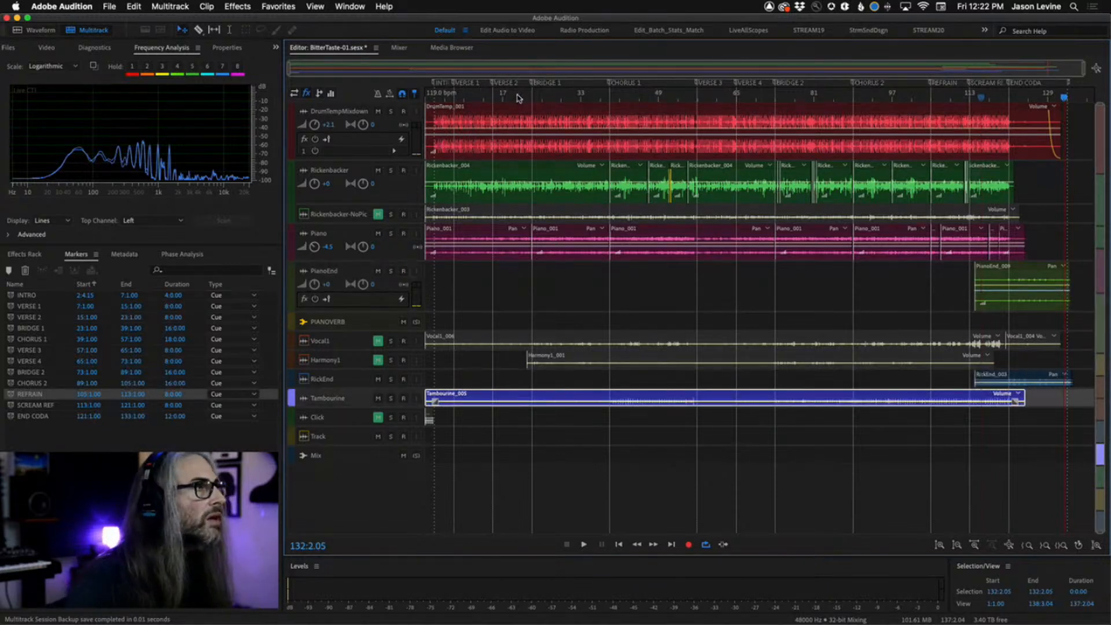
key(Home)
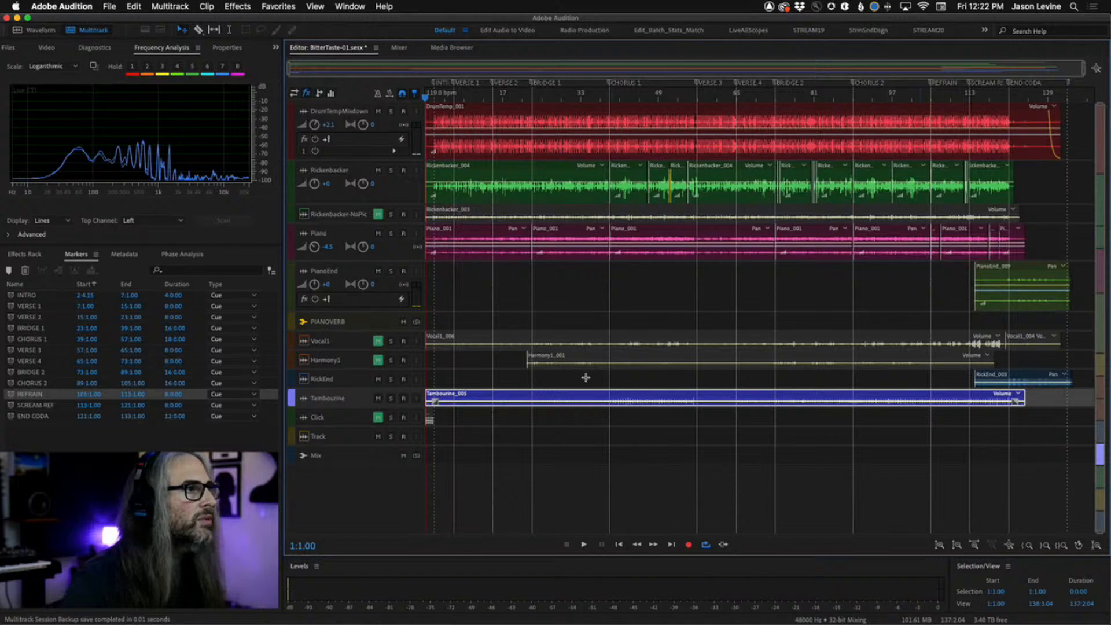
Enlarge the Vocal1 and Harmony1 tracks and unmute both of them.
click(399, 356)
drag(399, 355, 407, 458)
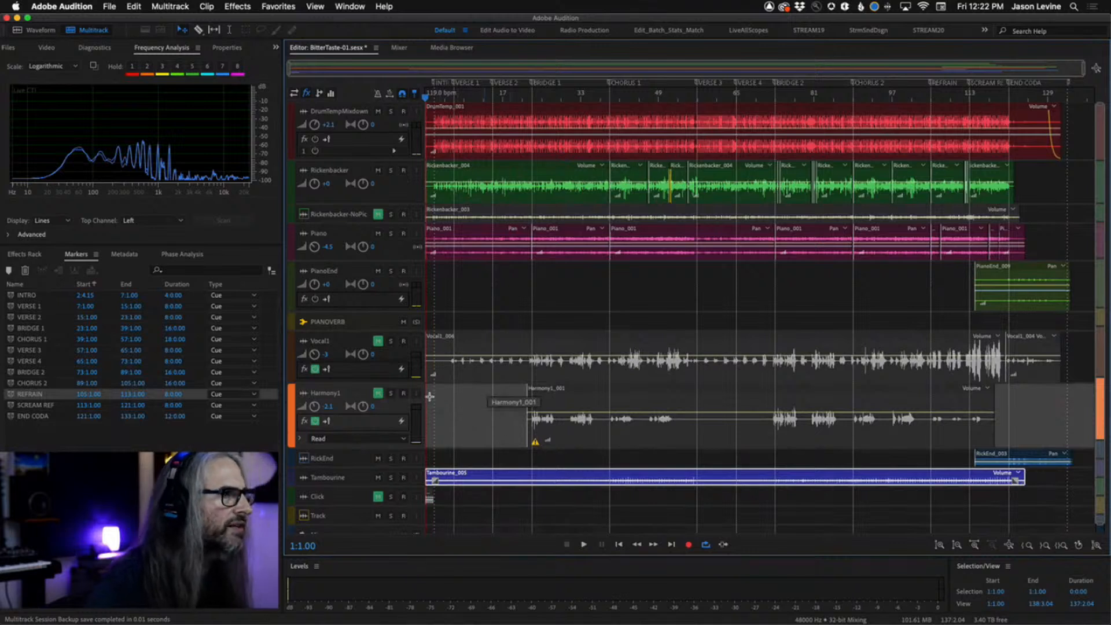
click(377, 394)
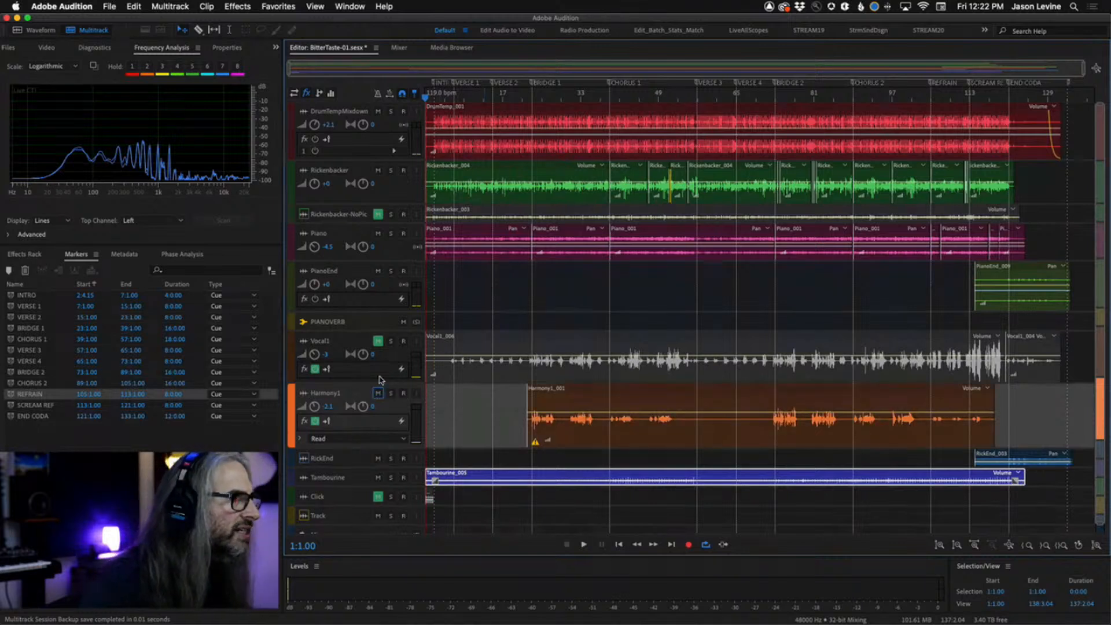
click(378, 340)
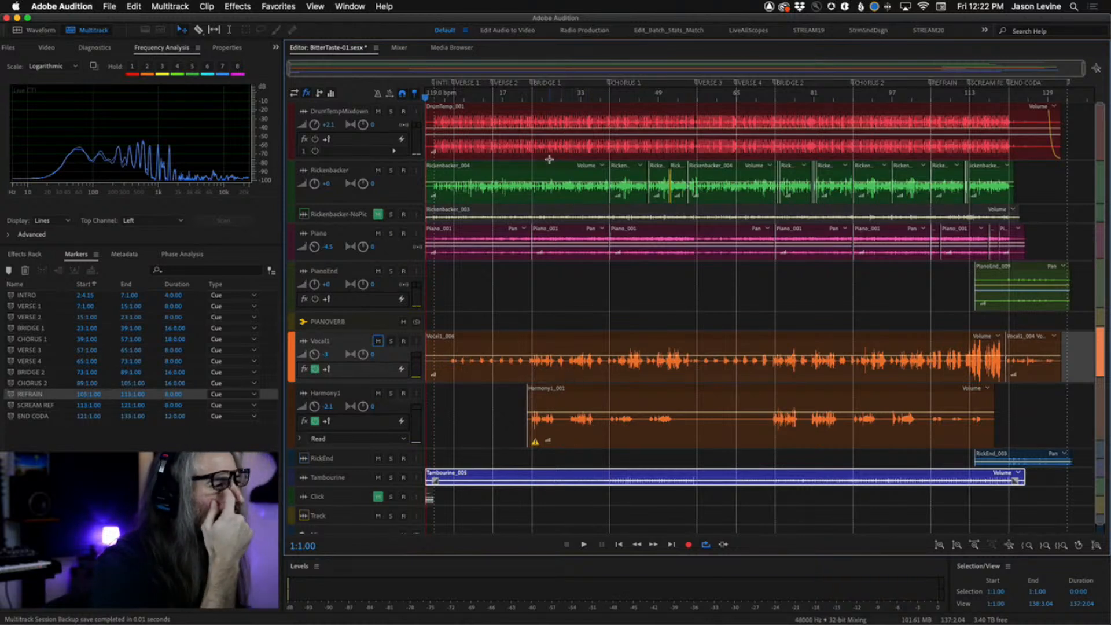
Play the song from around bar 22 with Vocal1 and Harmony1 soloed, then clear the solos.
click(530, 98)
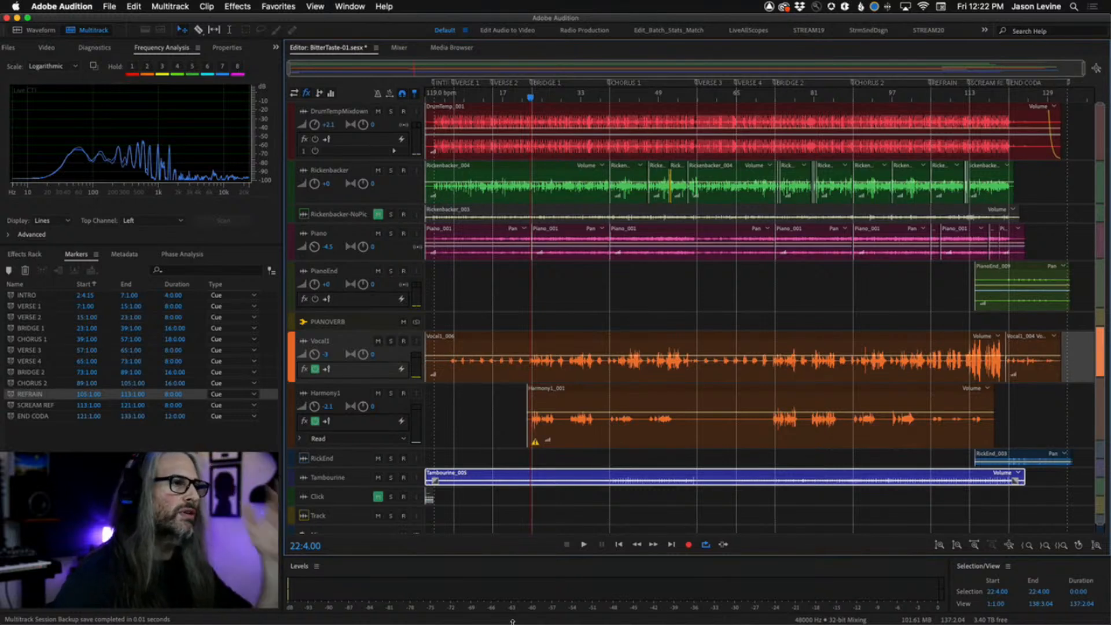
click(530, 99)
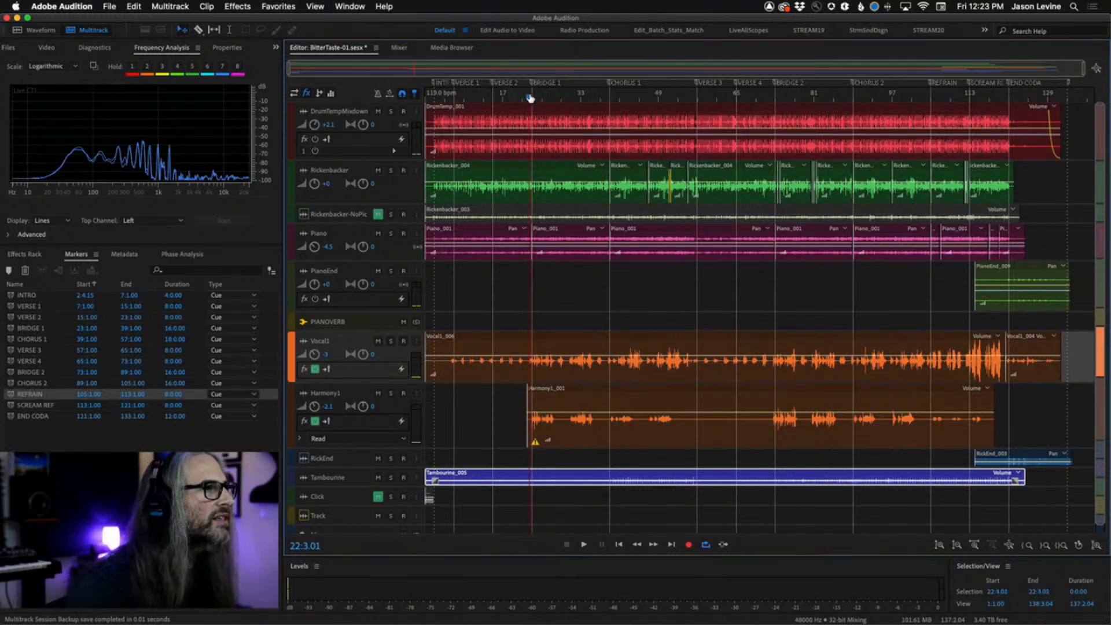
drag(530, 99, 527, 99)
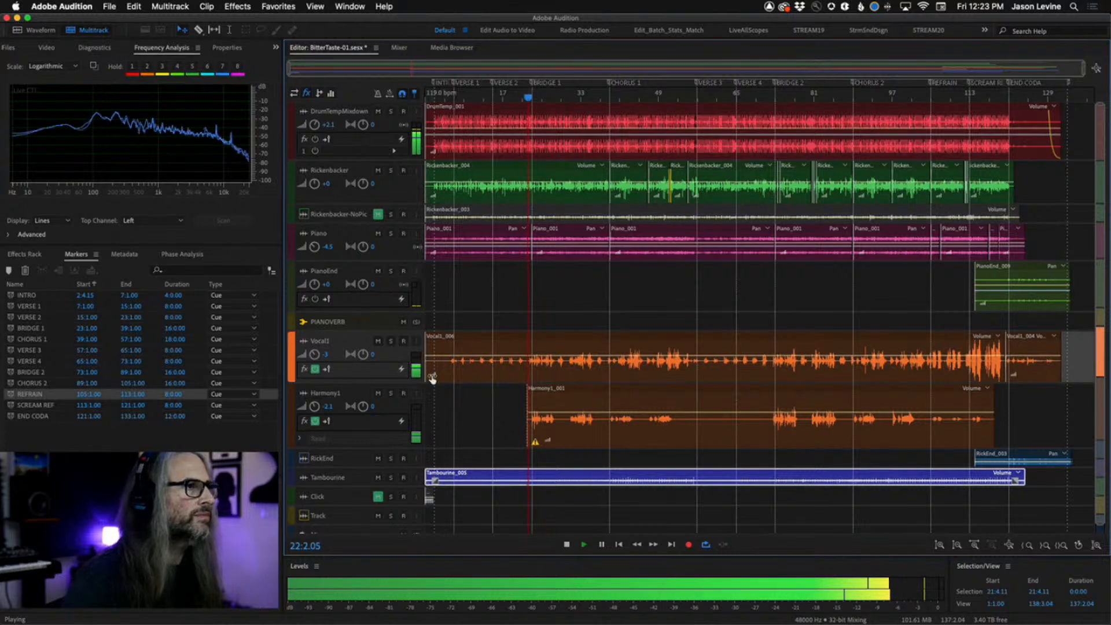
click(391, 340)
click(391, 393)
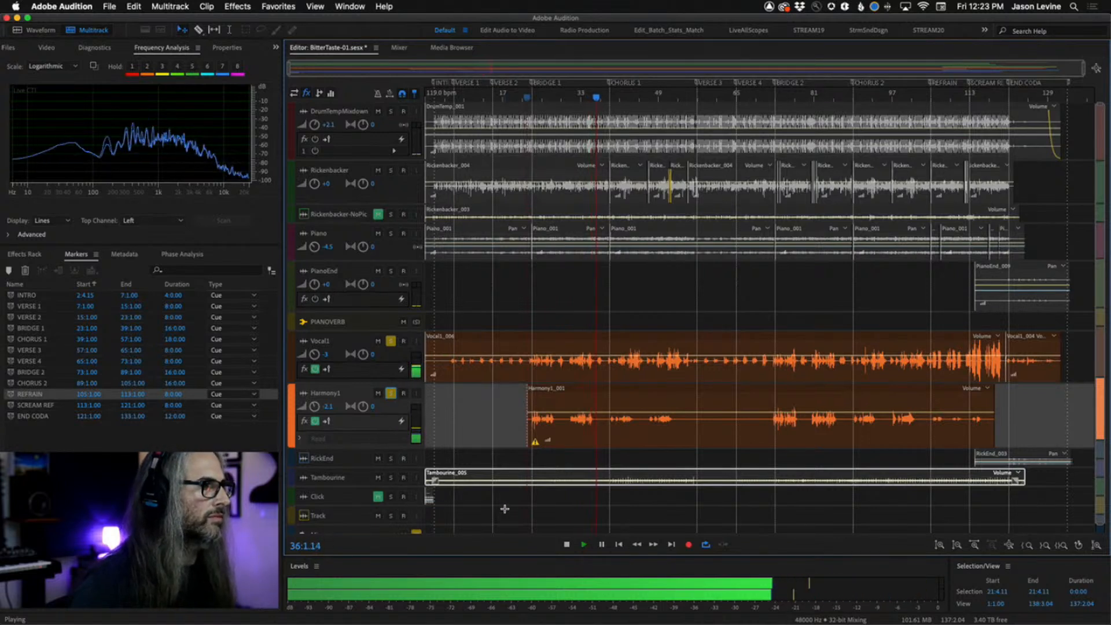
scroll(422, 520, down, 1)
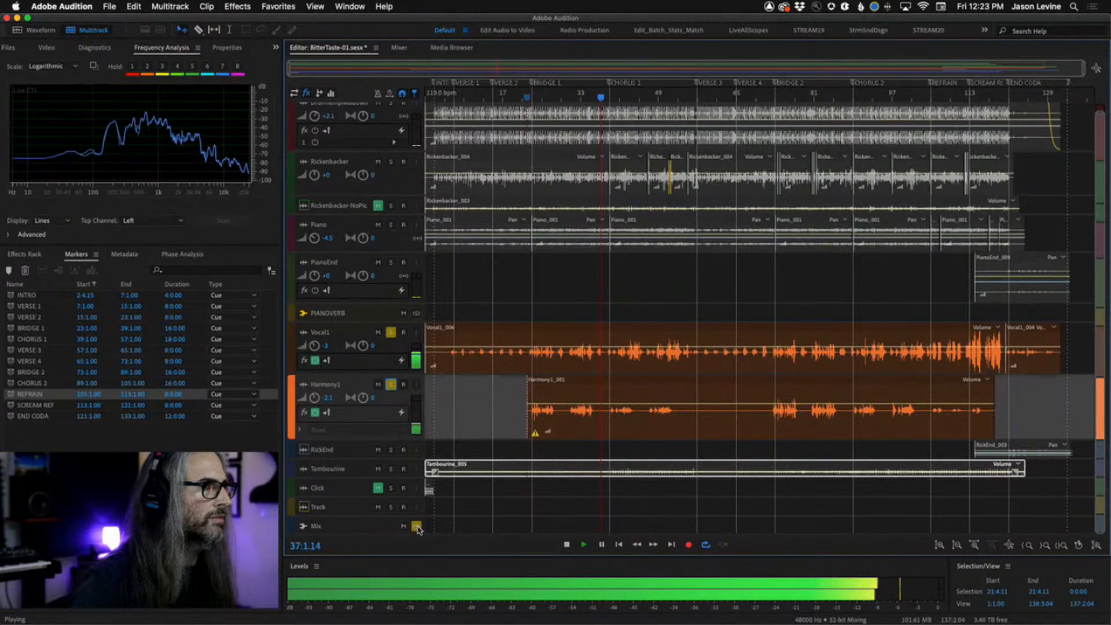
click(416, 525)
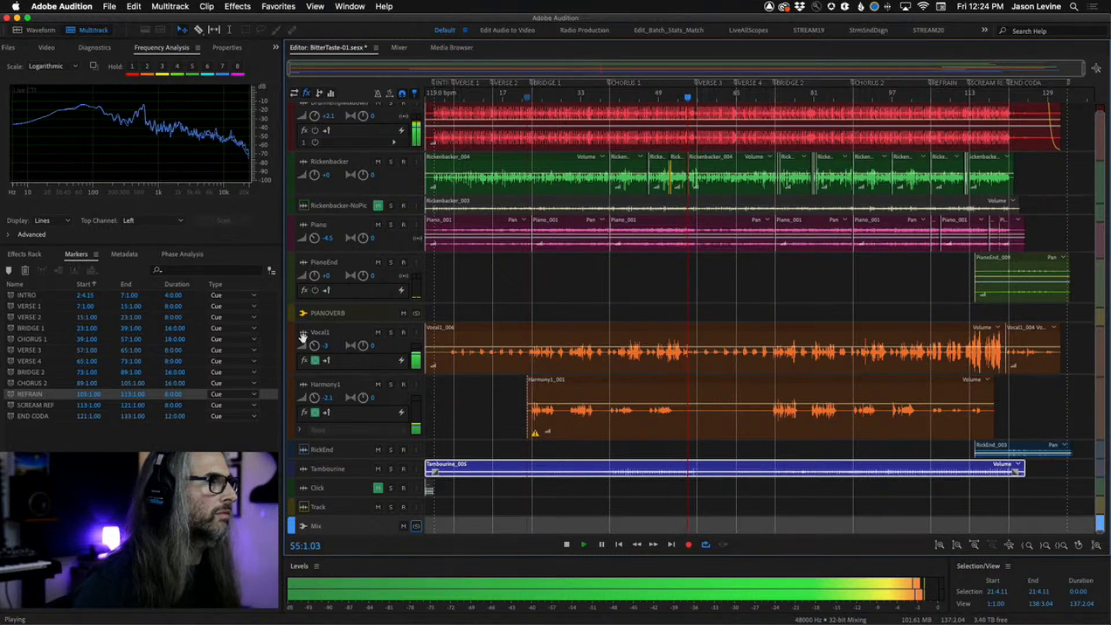
Lower the Vocal1 track volume to -3.3 dB and stop playback.
mouse_move(314, 346)
mouse_down()
mouse_move(314, 329)
mouse_move(314, 346)
mouse_up()
key(space)
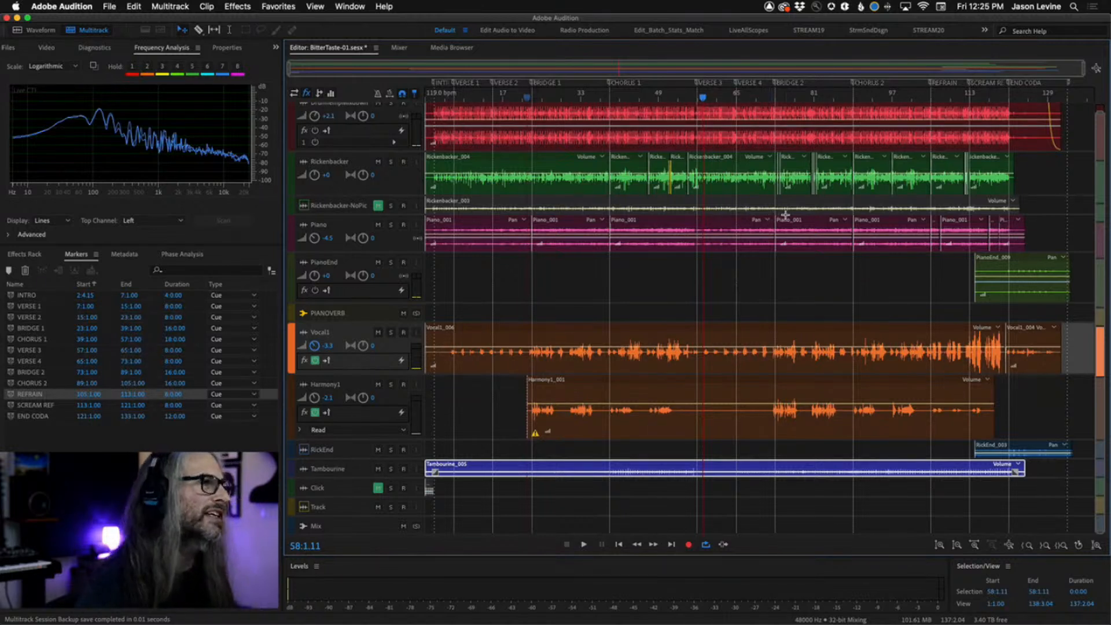
Zoom into bars 109 to 125 and play the Scream Ref section from bar 114.
click(741, 100)
click(782, 99)
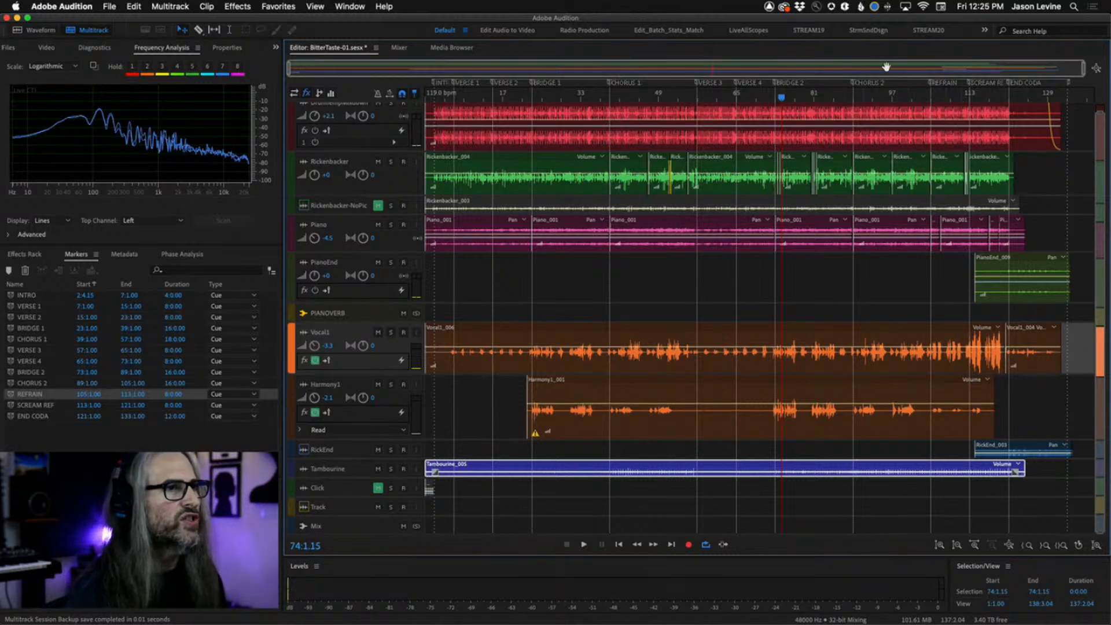
drag(930, 95, 1093, 96)
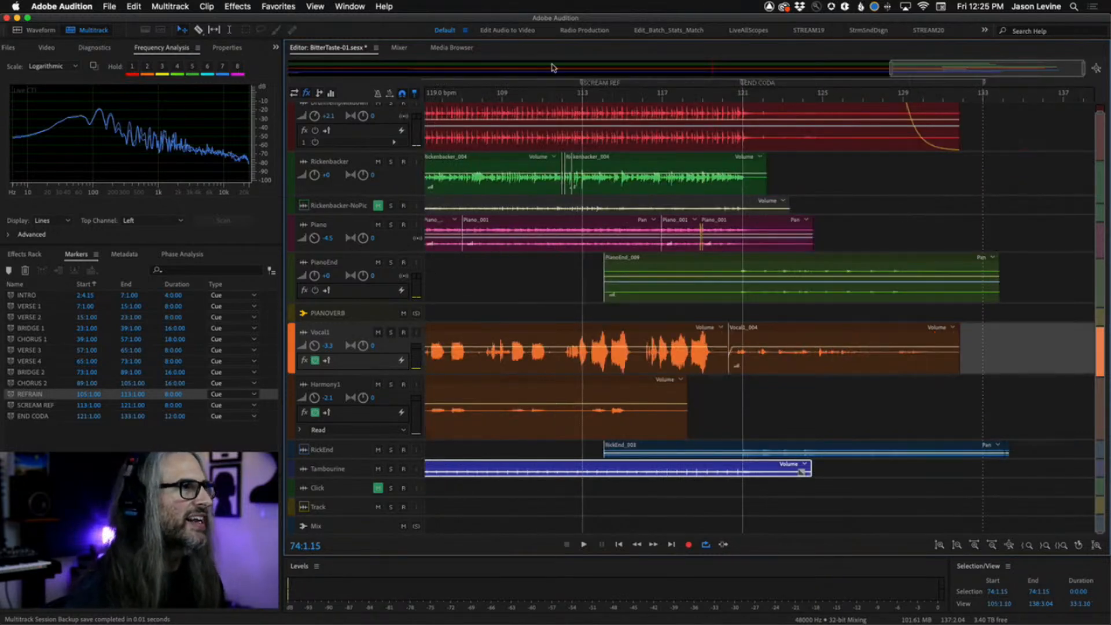
drag(505, 97, 829, 102)
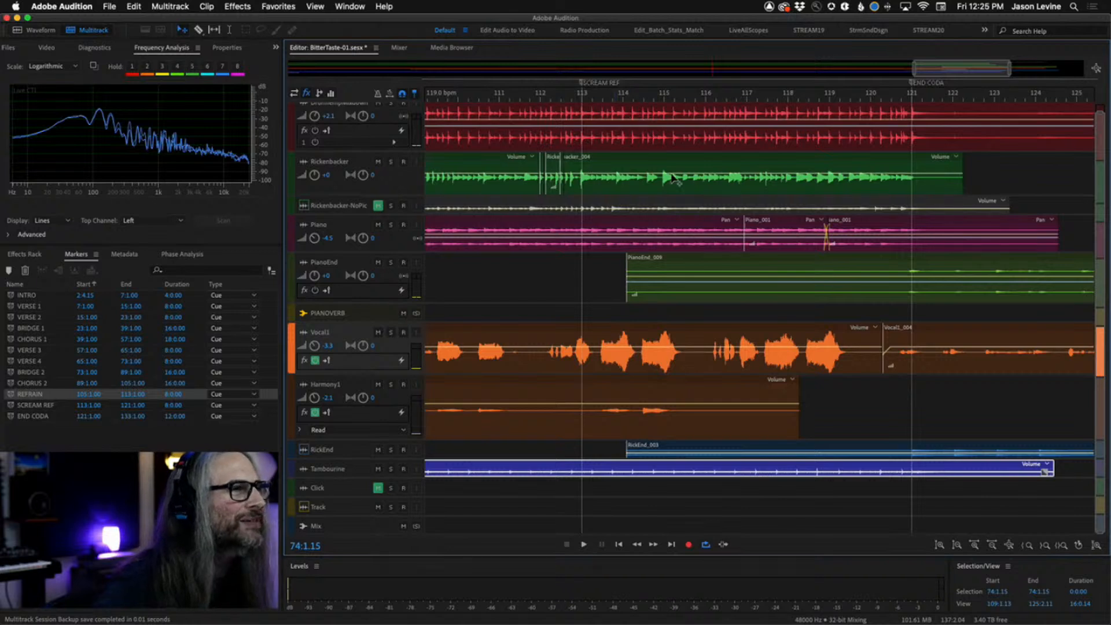
click(637, 100)
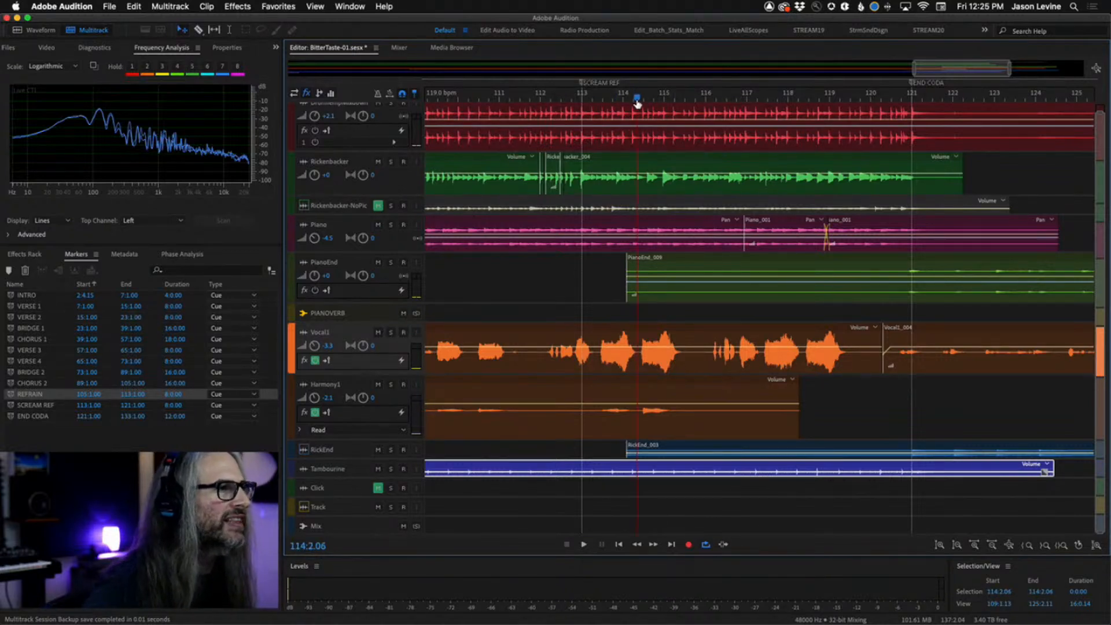
key(space)
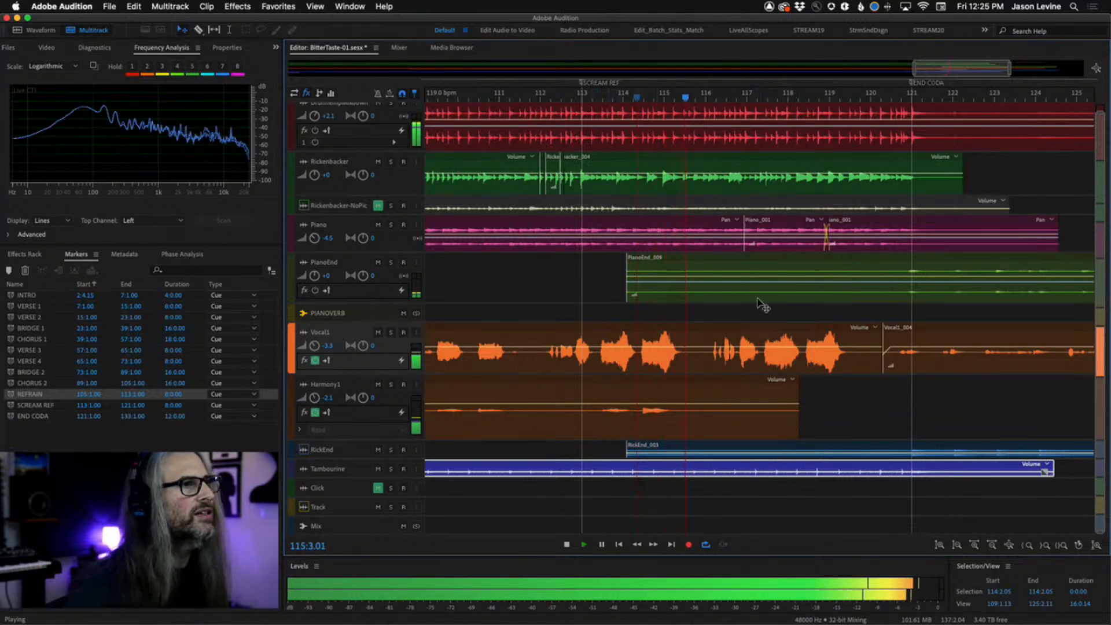
key(space)
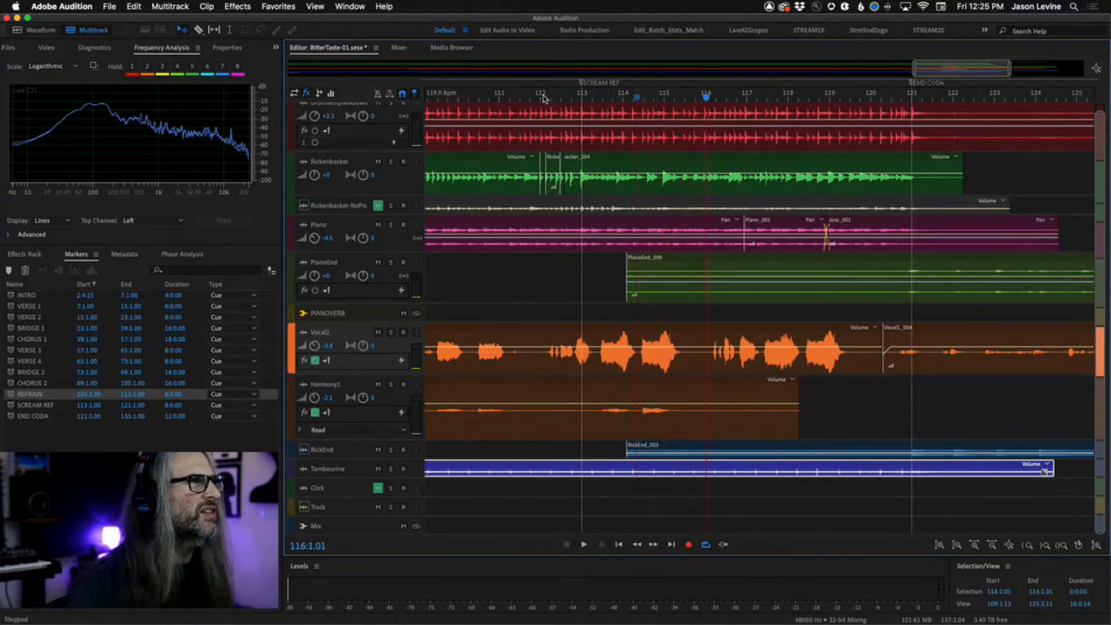
Play the section again from bar 112 and park the playhead near bar 117.
click(543, 97)
key(space)
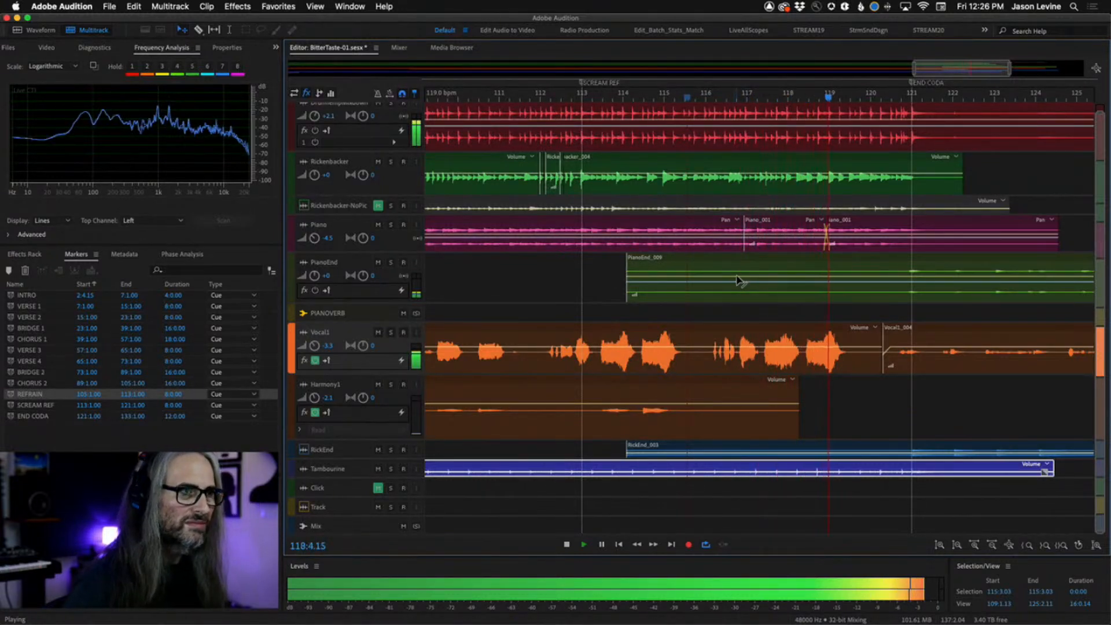
key(space)
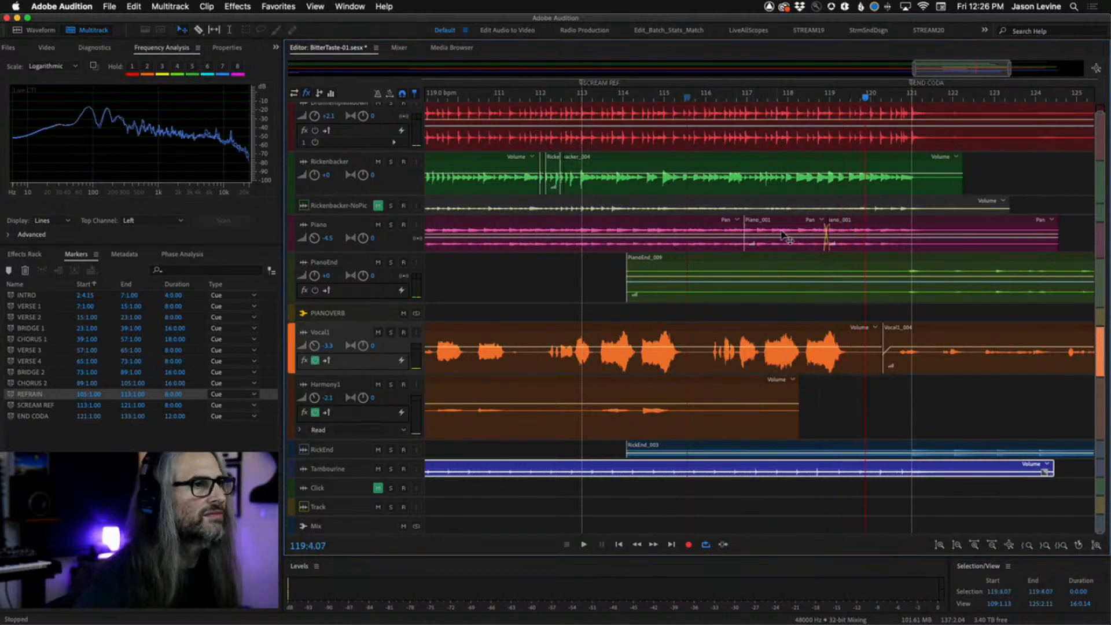
click(806, 99)
click(765, 100)
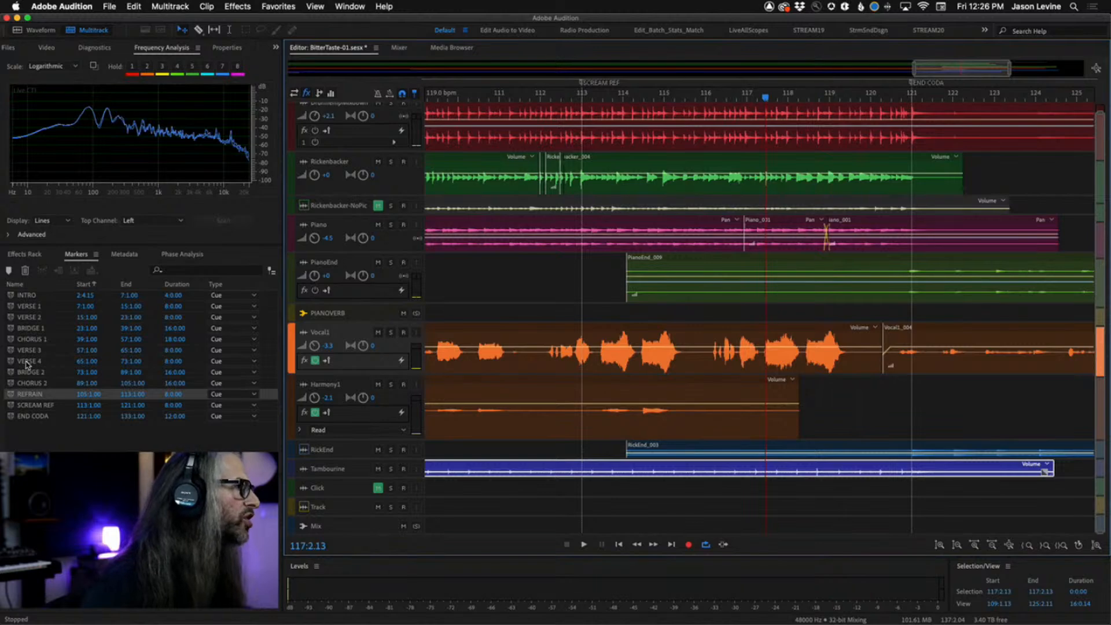
Open Vocal1_004.wav in the waveform editor and select the audio from about bar 109 to bar 114.
click(10, 48)
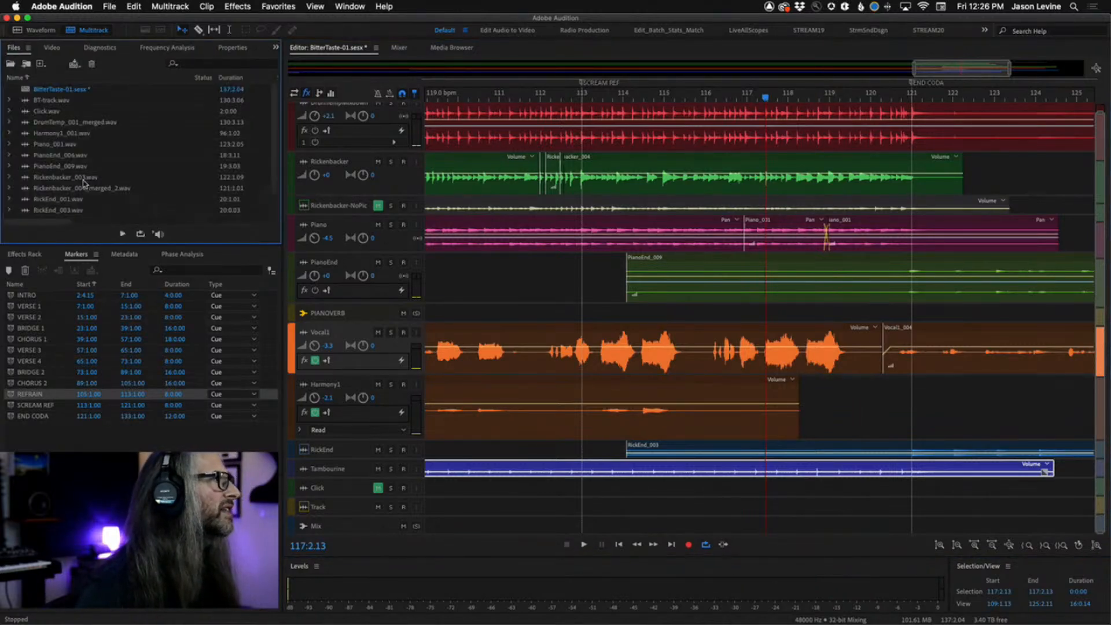
scroll(75, 170, down, 3)
double_click(57, 202)
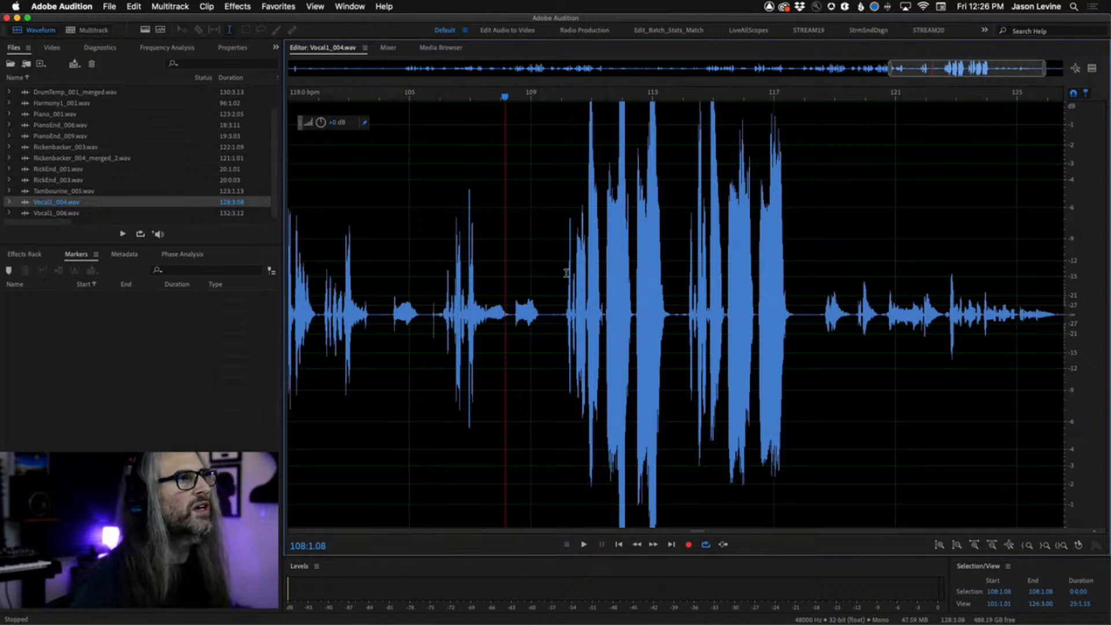
drag(555, 228, 682, 262)
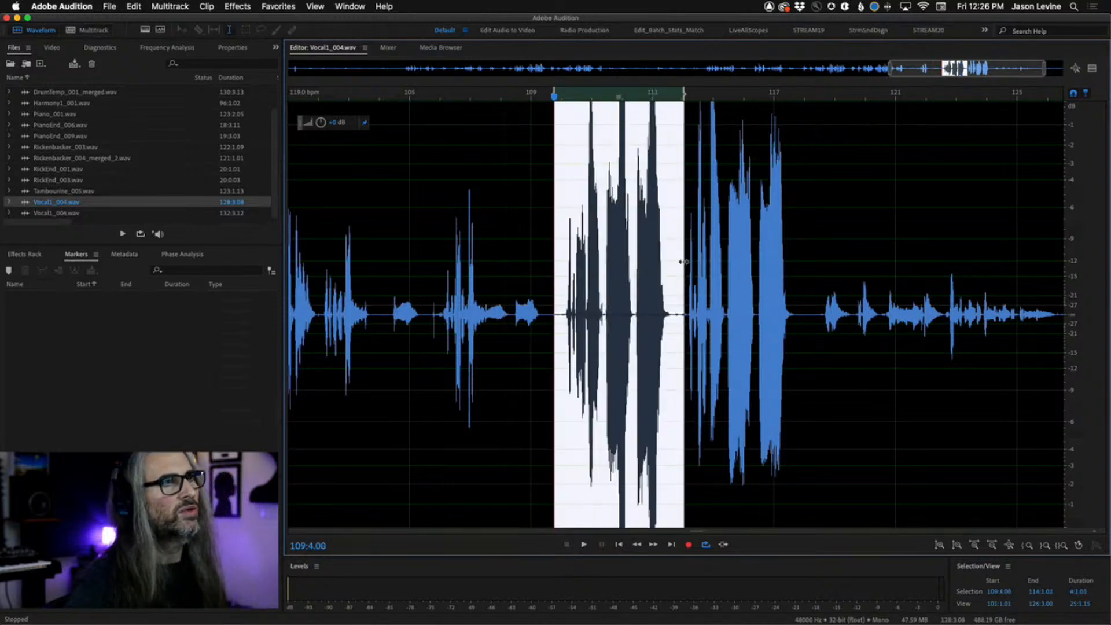